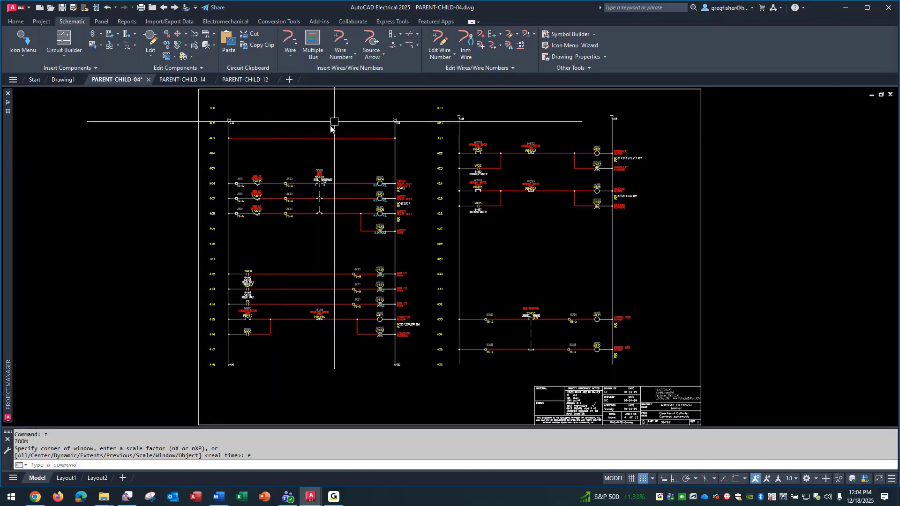
Step: Insert a Relay Coil on the rung 403 wire near the right rail, vertically aligned with the coil on line 406
scroll(348, 109, up, 2)
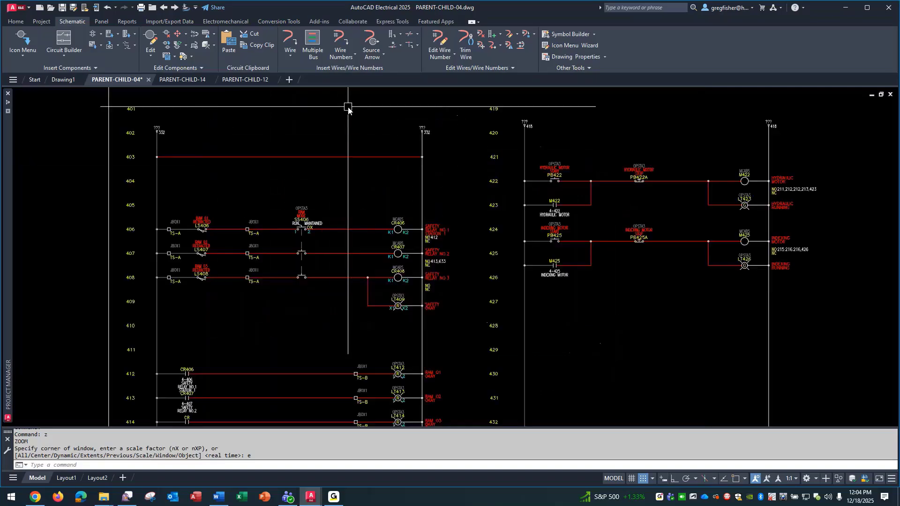
scroll(348, 109, up, 2)
middle_drag(382, 237, 424, 224)
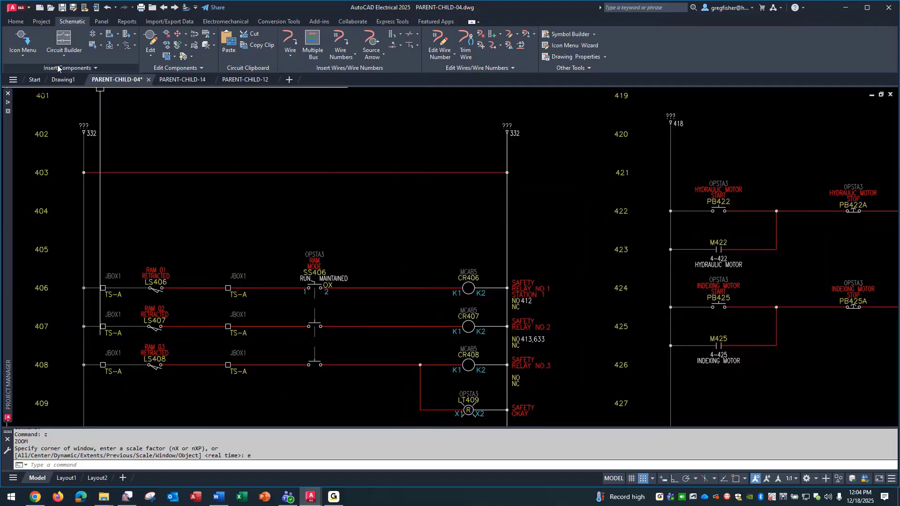
click(29, 47)
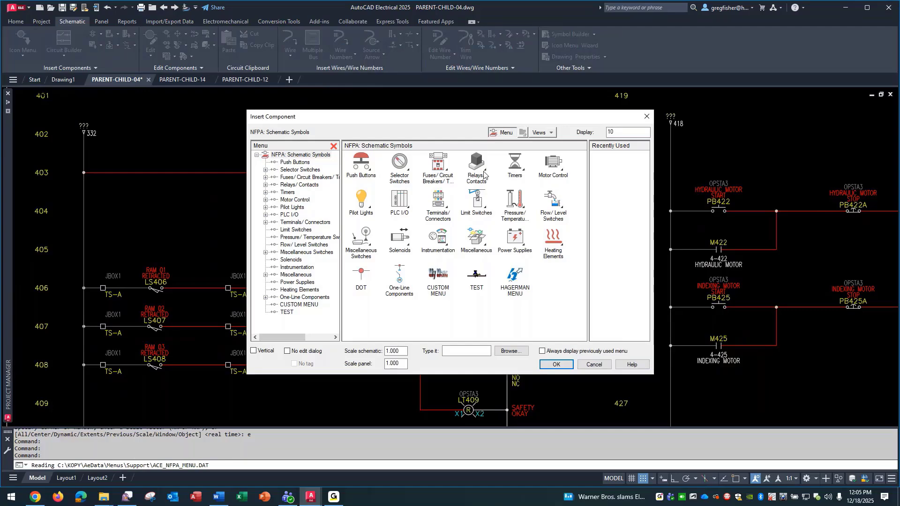
click(479, 172)
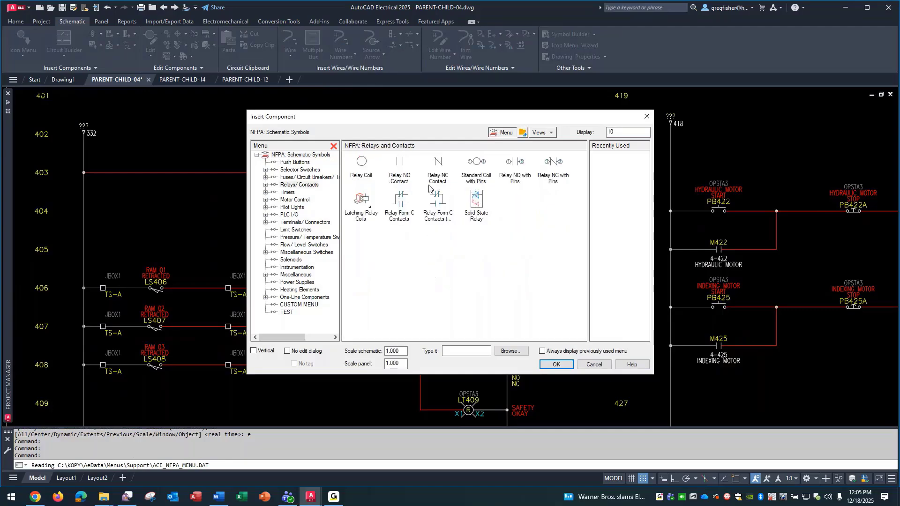
double_click(362, 164)
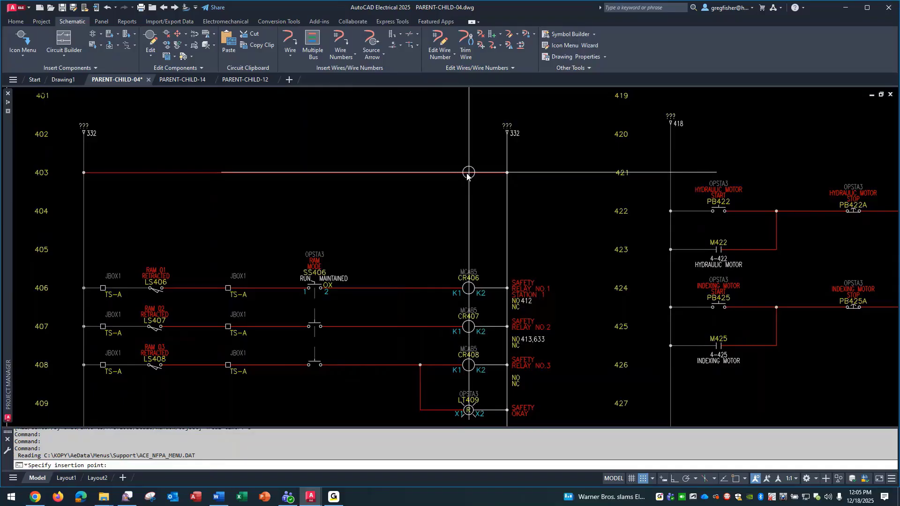
click(468, 173)
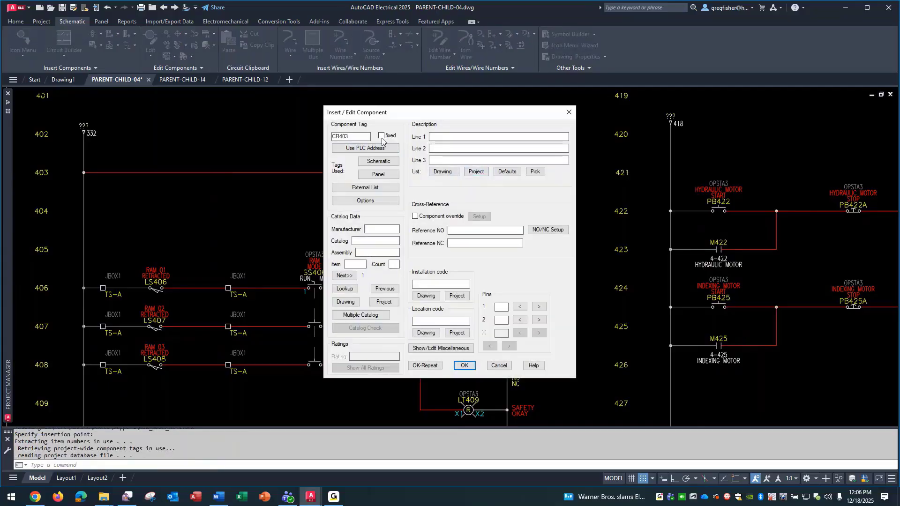
Step: Fill the coil's description with MASTER CONTROL RELAY from the default descriptions
click(506, 172)
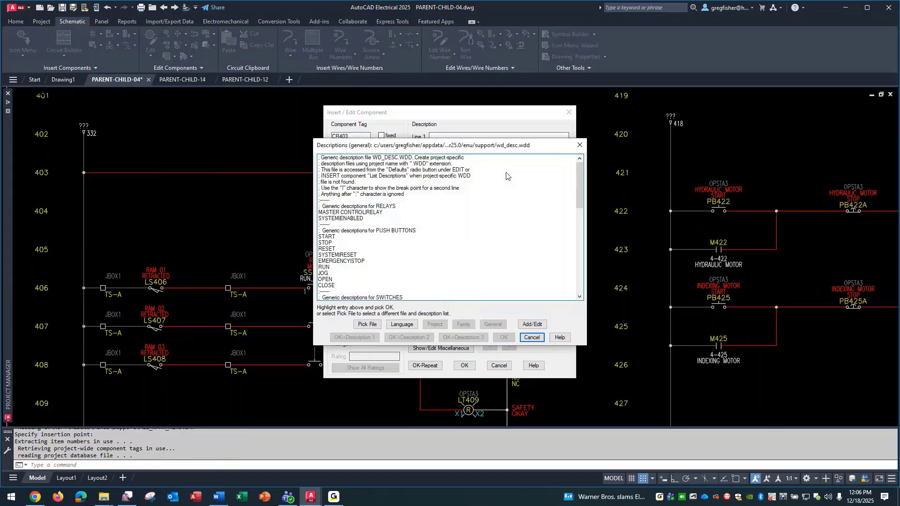
click(389, 213)
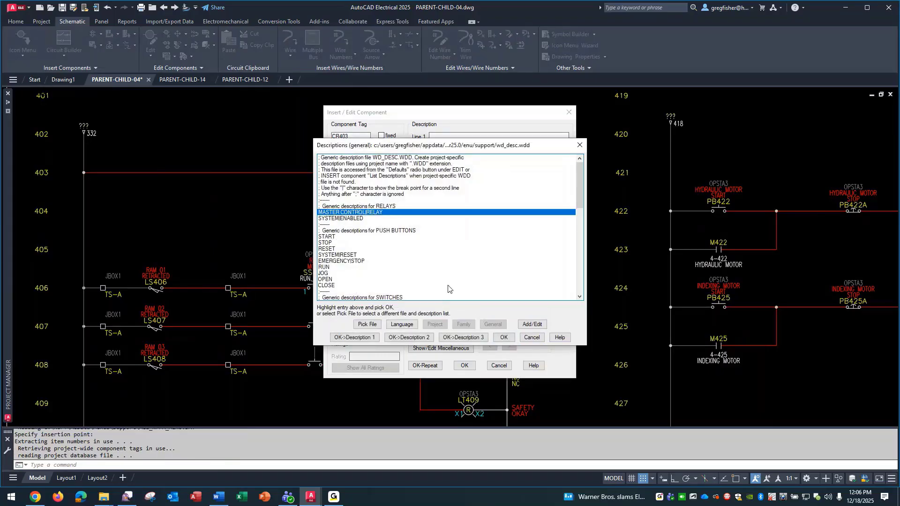
click(496, 339)
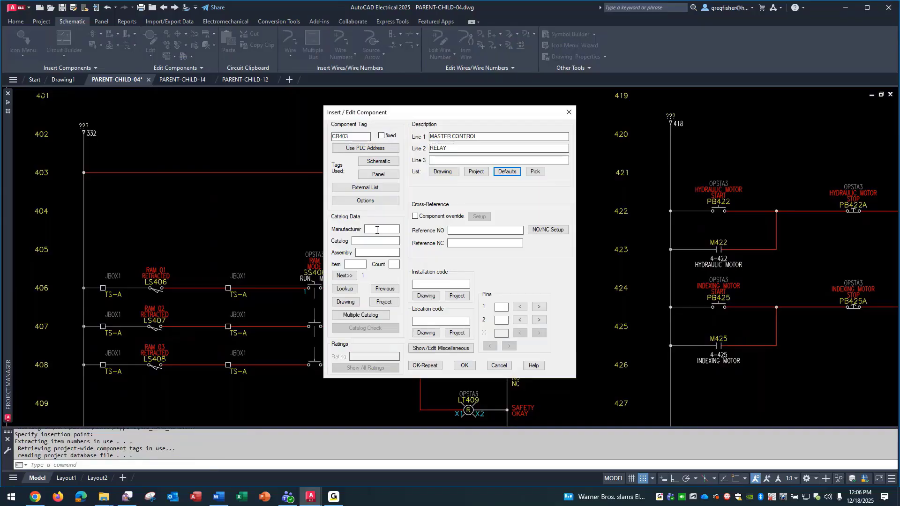
Step: Assign the AB catalog part 700-P200A1 to the coil from the control relay catalog
click(347, 290)
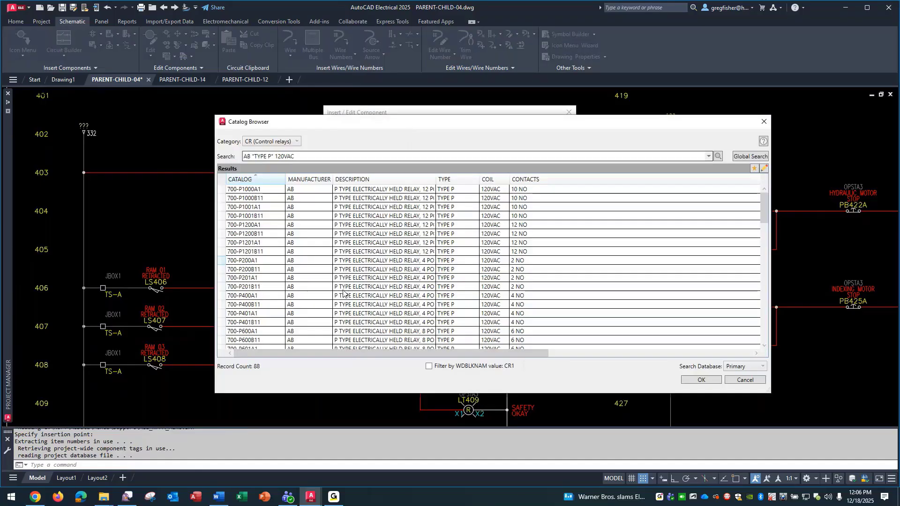
click(286, 260)
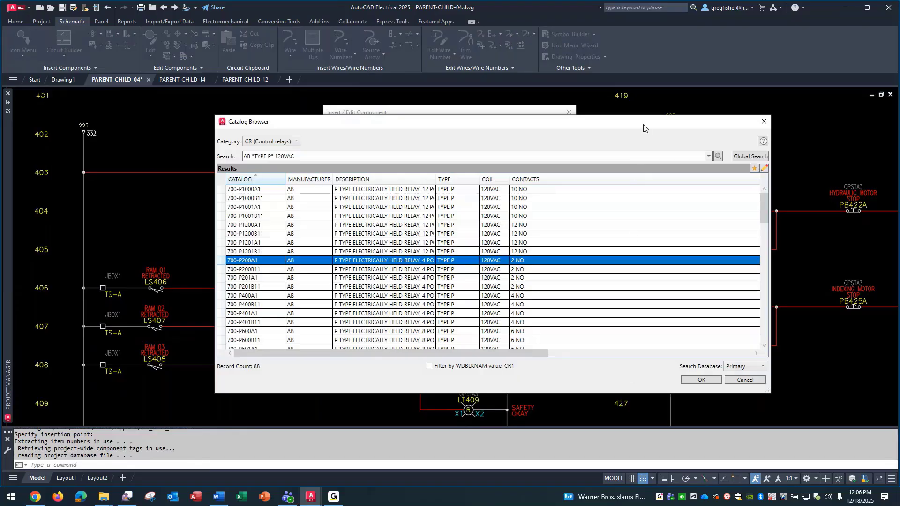
drag(643, 128, 157, 189)
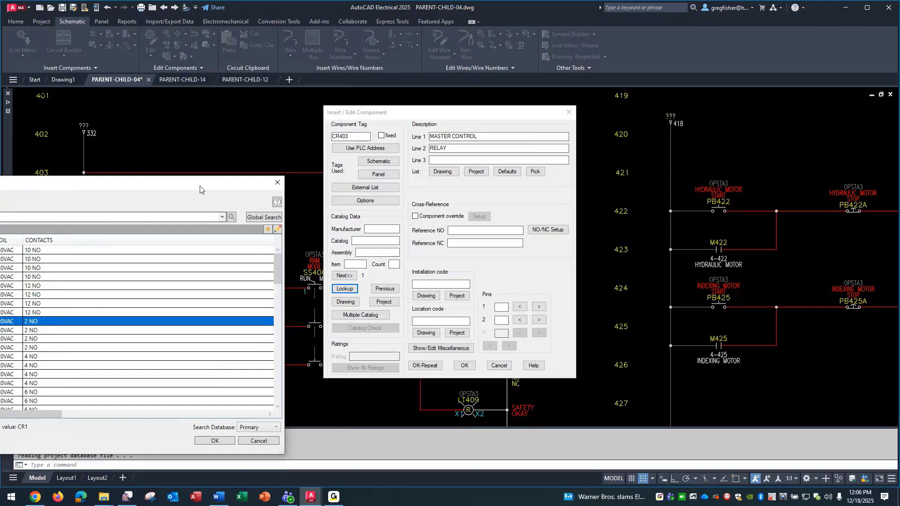
drag(199, 189, 664, 124)
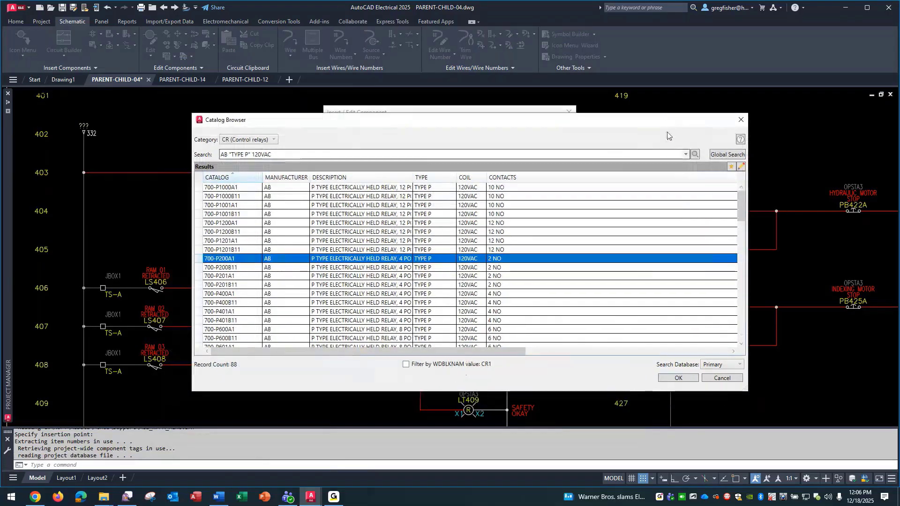
click(676, 379)
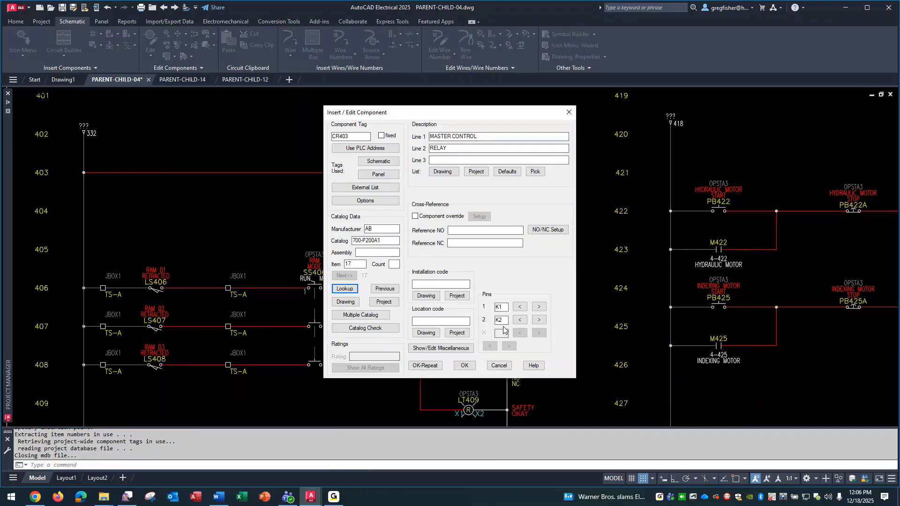
Step: Set the coil's location code to MCAB5 from the project's locations and accept the component
click(458, 333)
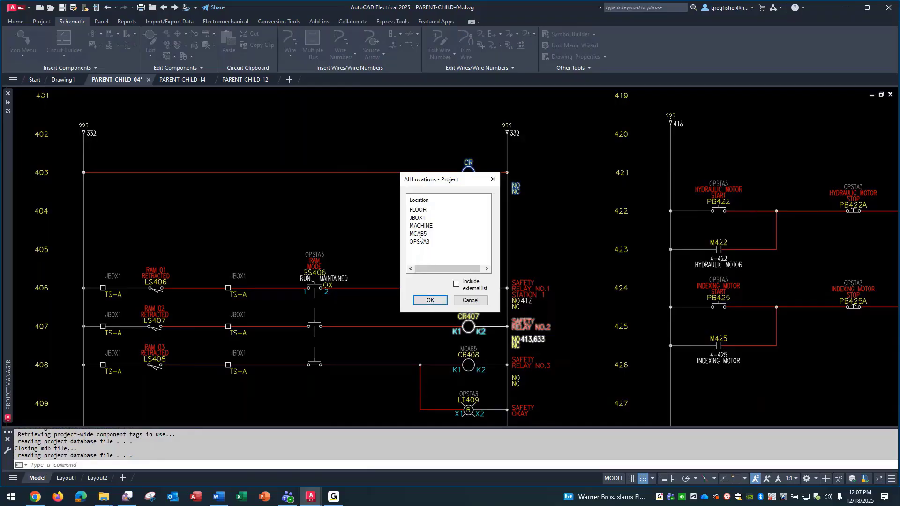
click(419, 234)
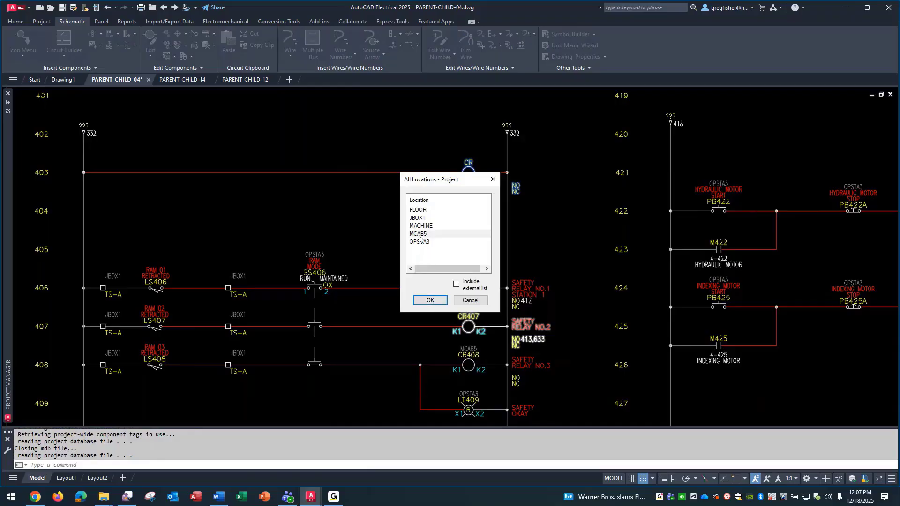
click(426, 301)
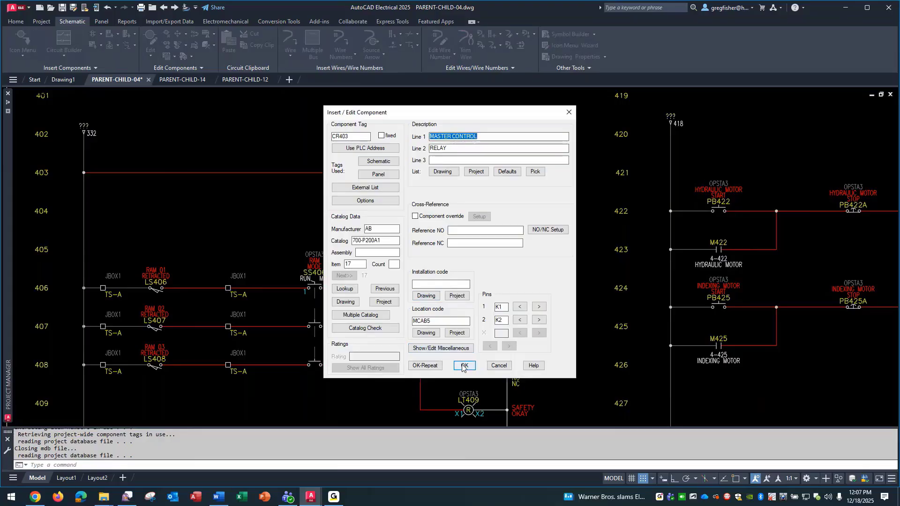
click(463, 365)
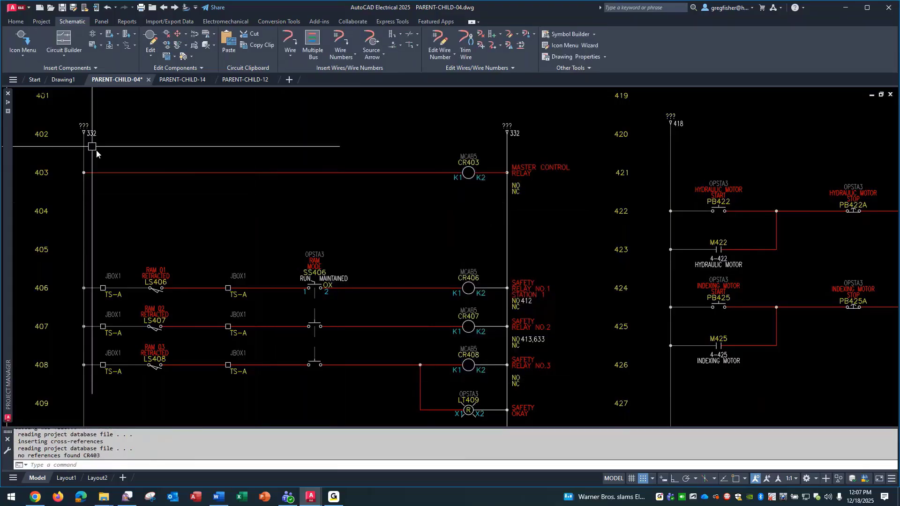
Step: Place a Relay NO Contact at line 404, near the left rail below rung 403
click(23, 43)
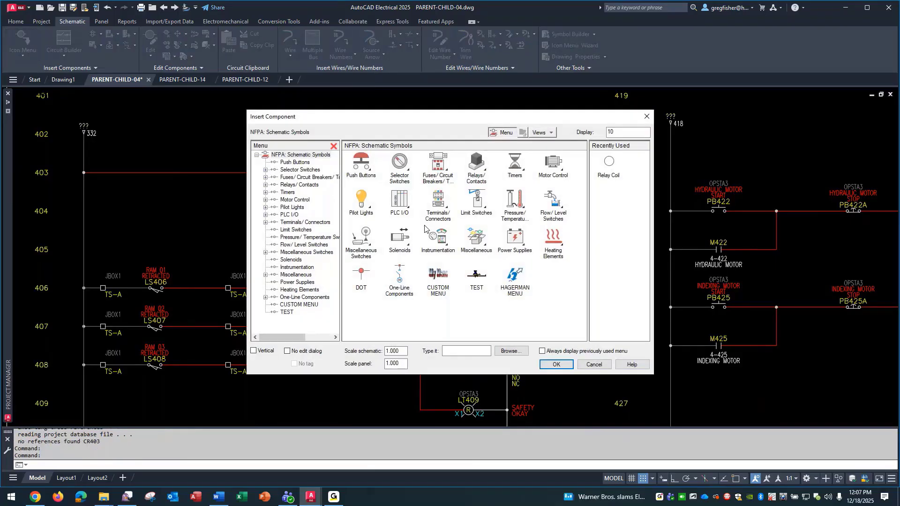
click(474, 164)
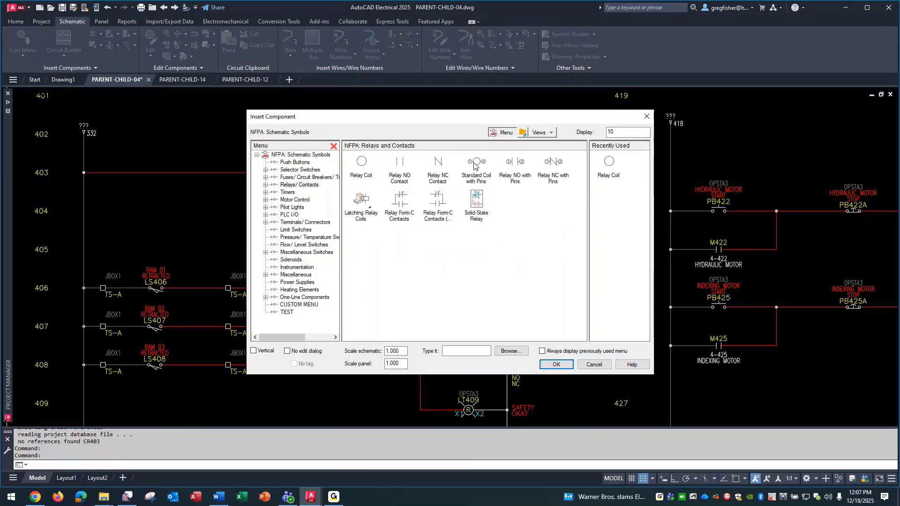
click(400, 163)
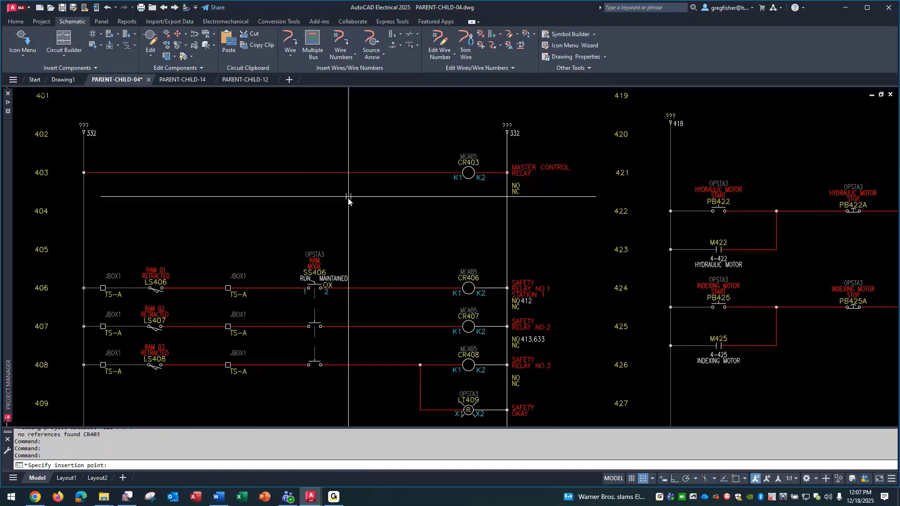
click(180, 212)
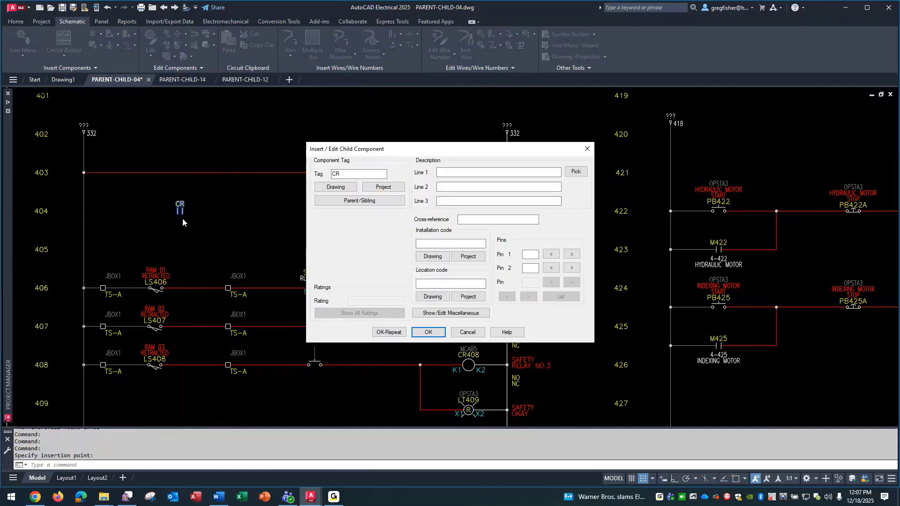
Step: Link the line 404 contact to the parent coil on rung 403 and accept its tag, description, location and pins
click(360, 200)
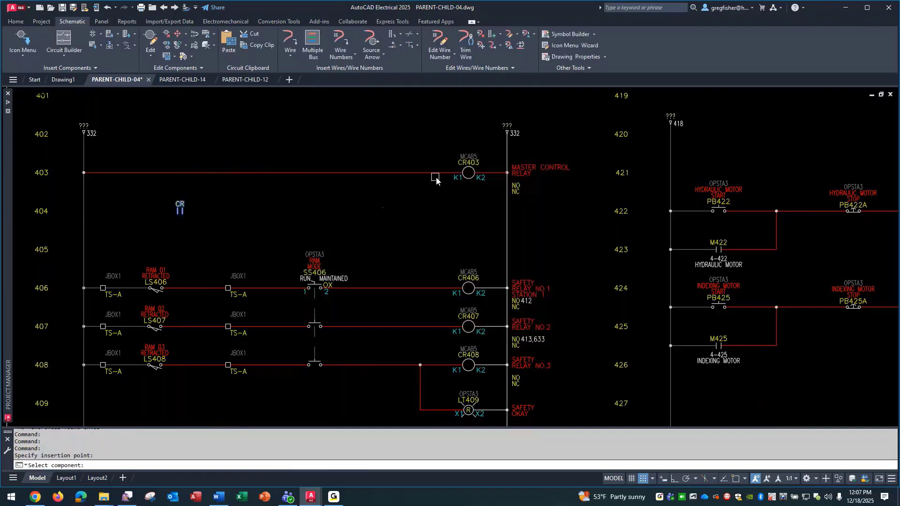
click(459, 164)
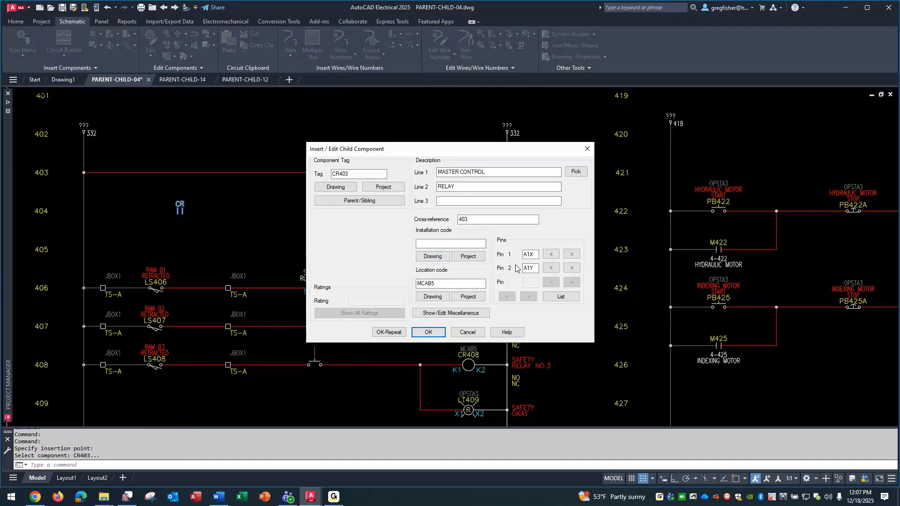
double_click(538, 255)
double_click(533, 268)
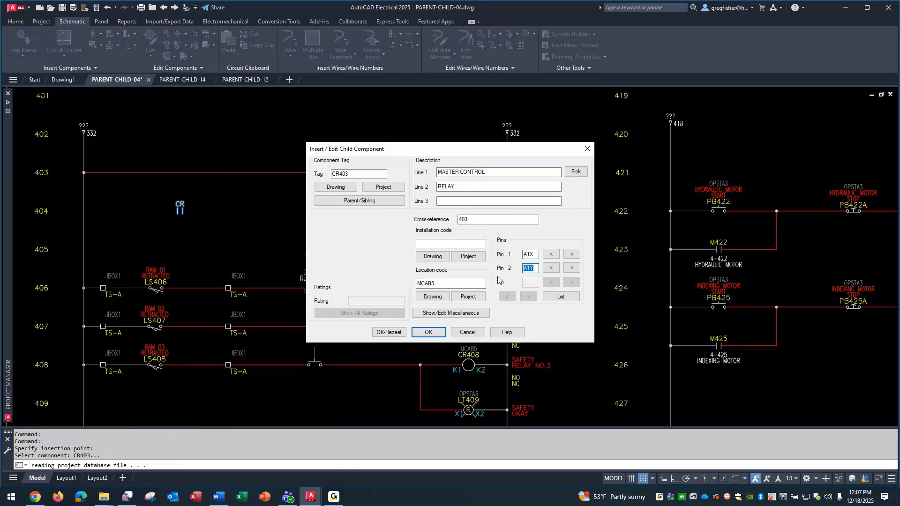
click(428, 332)
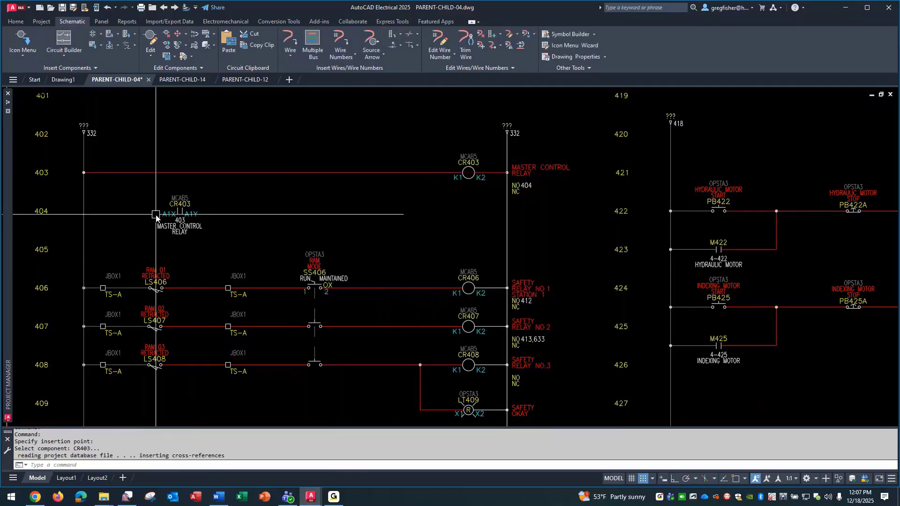
Step: Examine the parent cross-reference, pin and description text on the contact at line 404
scroll(155, 216, up, 5)
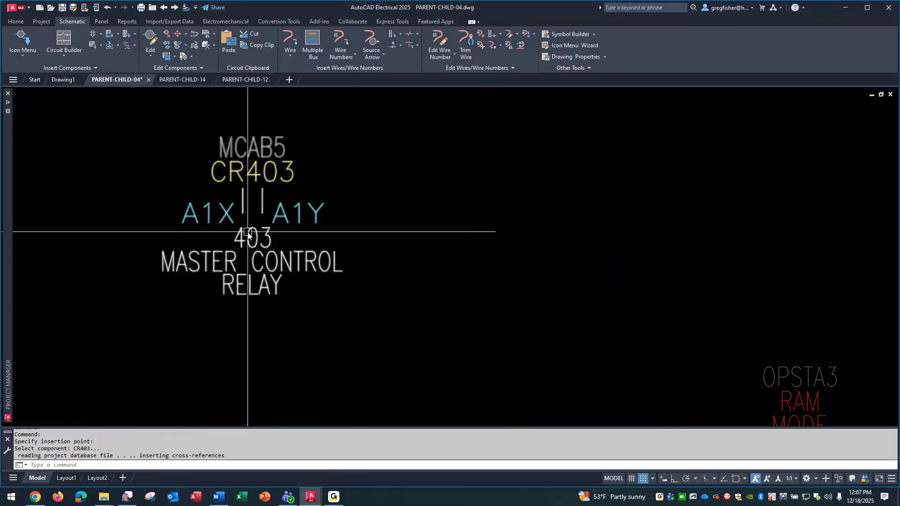
click(221, 227)
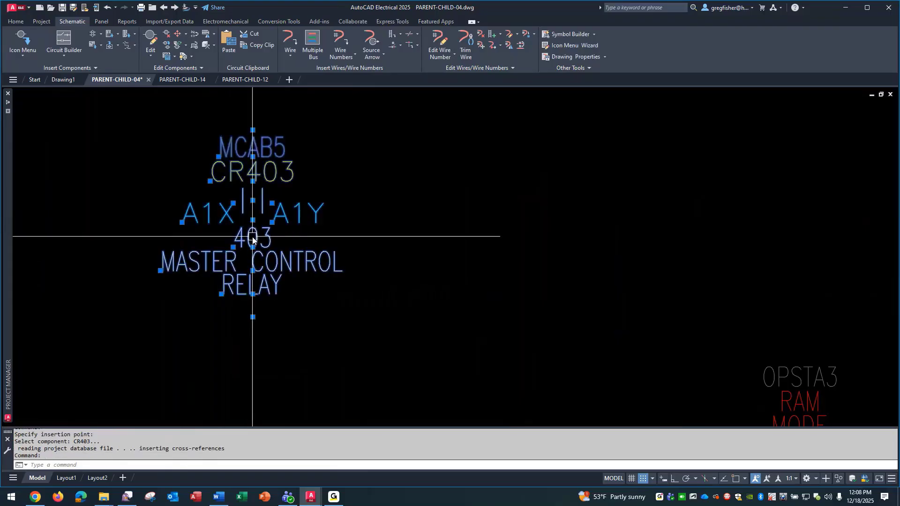
key(Escape)
scroll(252, 239, up, 4)
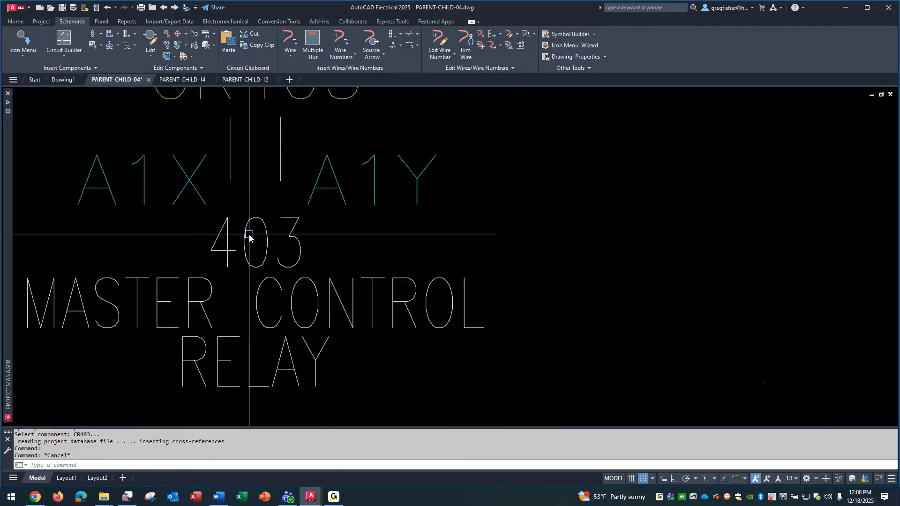
click(203, 215)
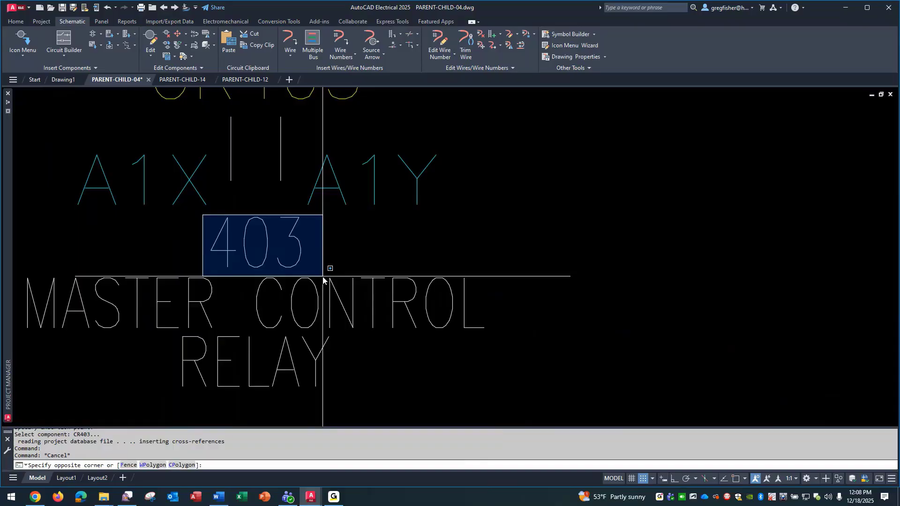
key(Escape)
scroll(323, 280, down, 10)
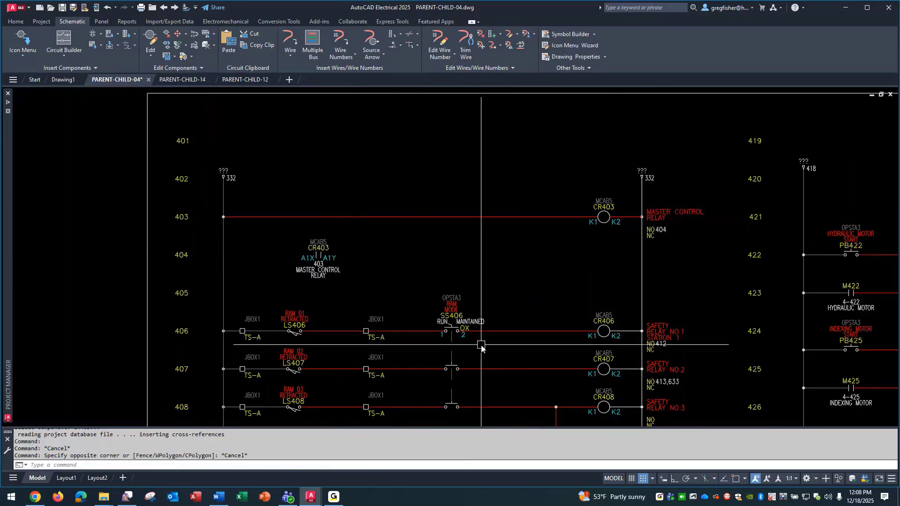
Step: Place a second Relay NO Contact at line 409, vertically aligned with the contact on line 404
middle_drag(486, 360, 416, 277)
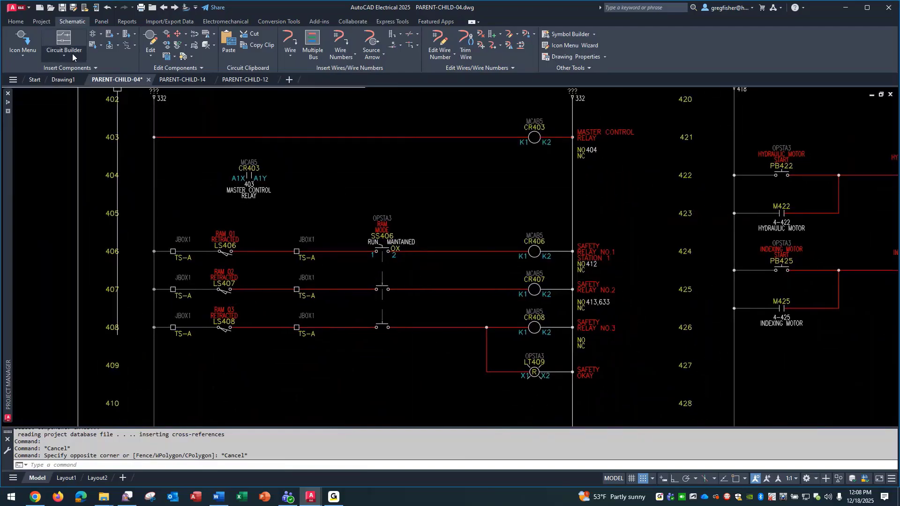
click(27, 42)
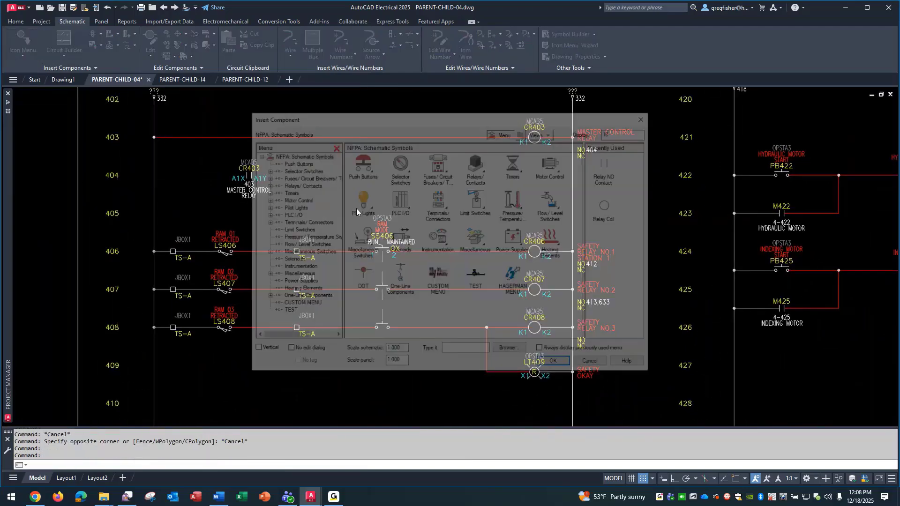
click(608, 169)
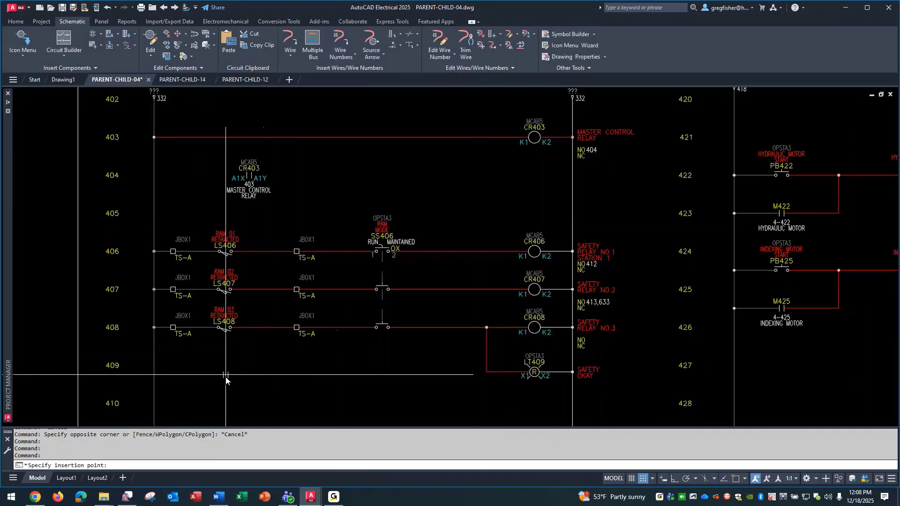
click(249, 364)
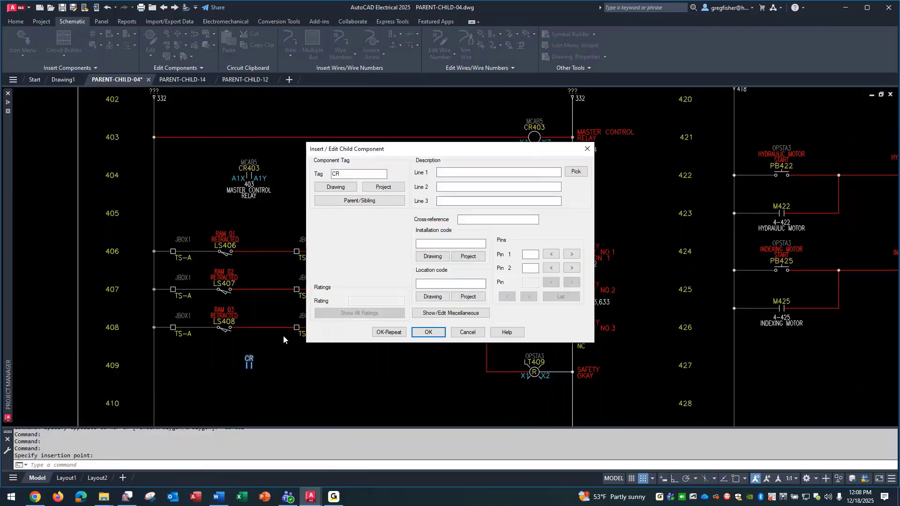
Step: Link the line 409 contact to the parent coil on rung 403 and accept the filled-in tag, description, location and pins
click(371, 201)
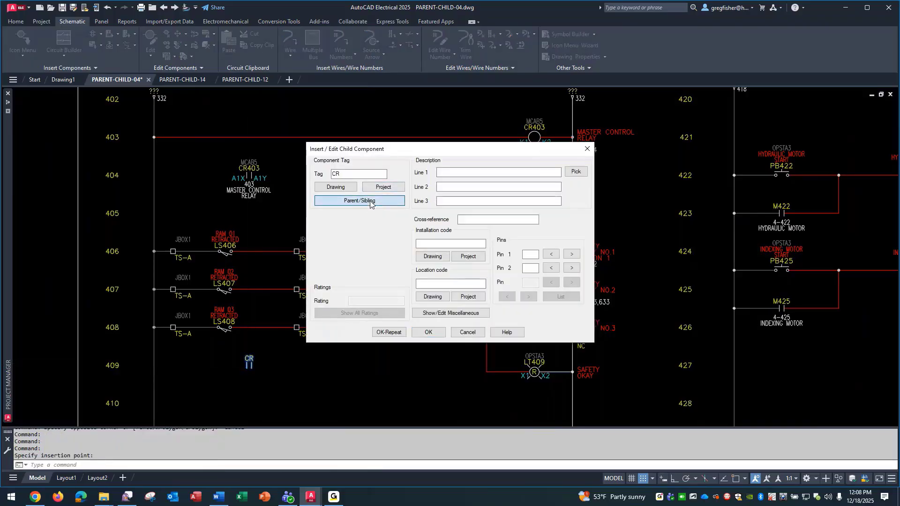
click(541, 128)
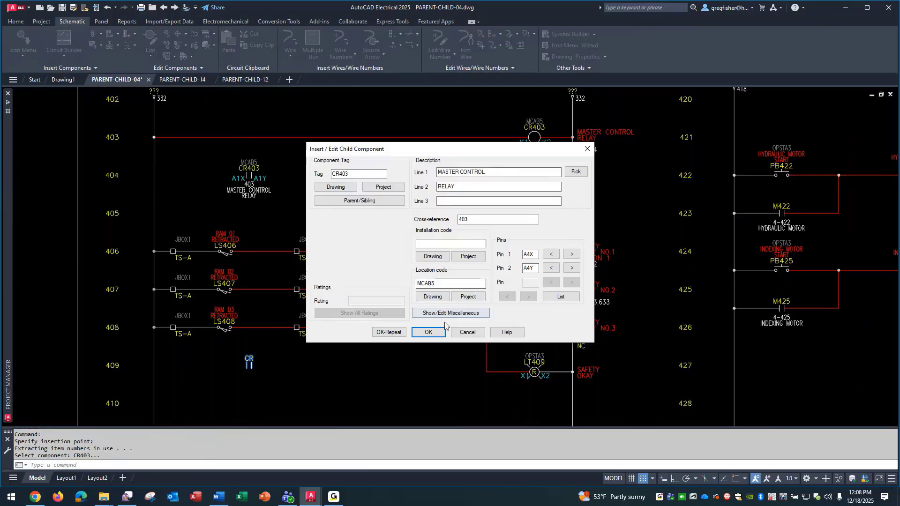
click(429, 332)
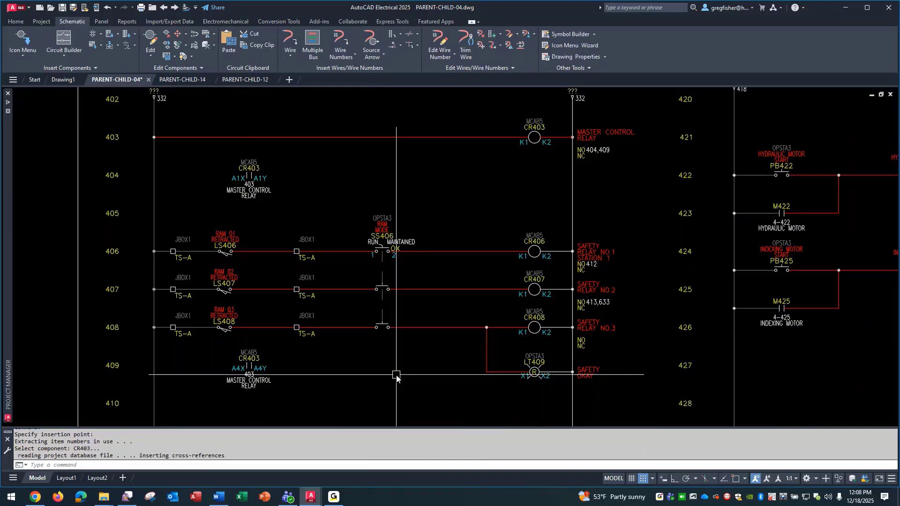
Step: Try to add a third Relay NO Contact near line 410 and link it to the parent coil on rung 403
click(26, 45)
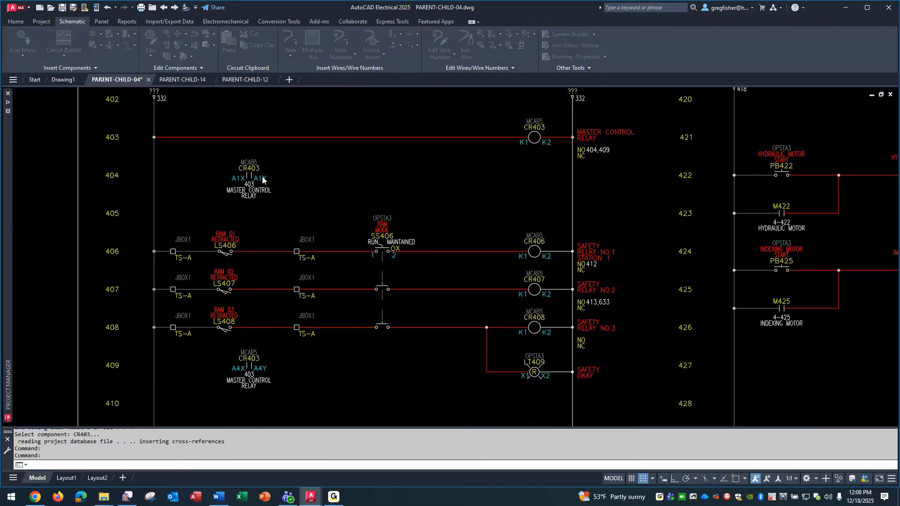
click(607, 163)
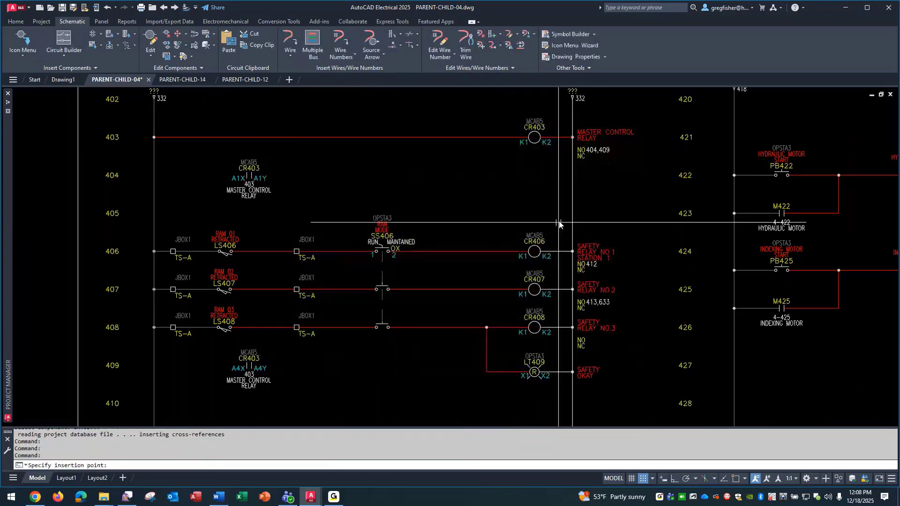
click(340, 407)
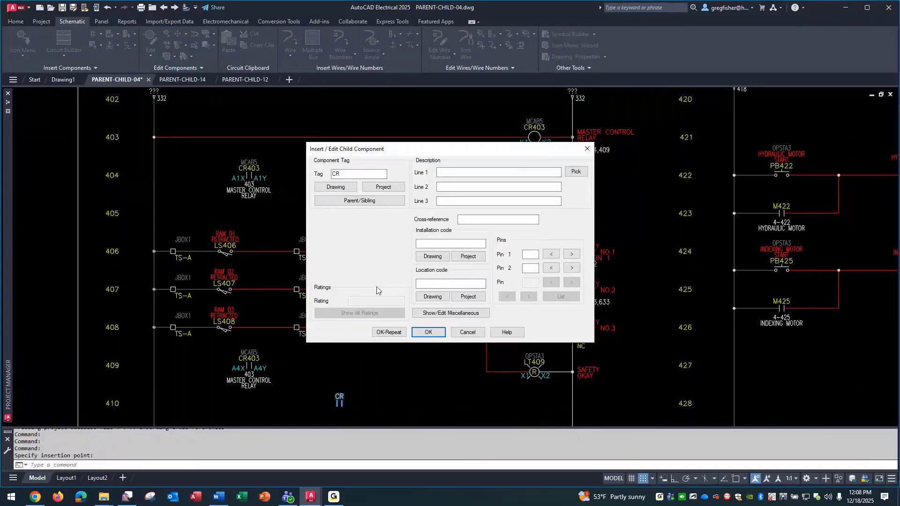
click(377, 201)
click(530, 125)
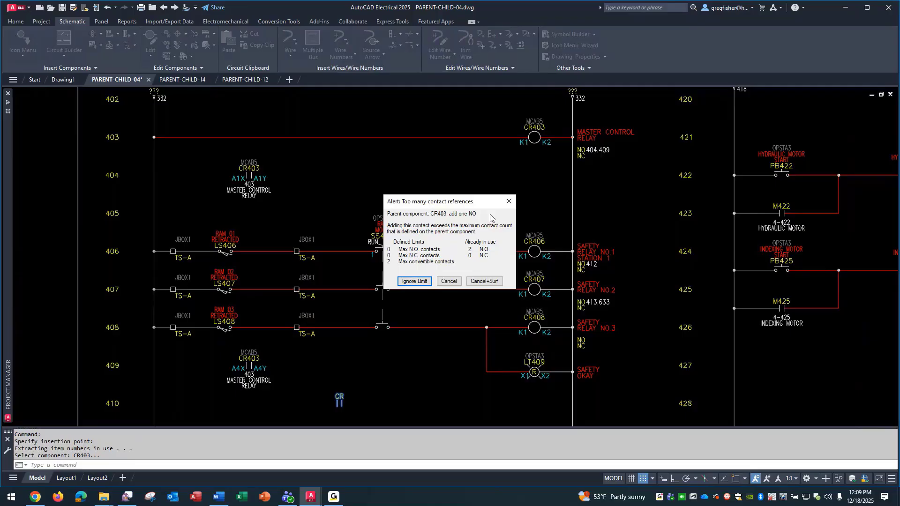
click(459, 282)
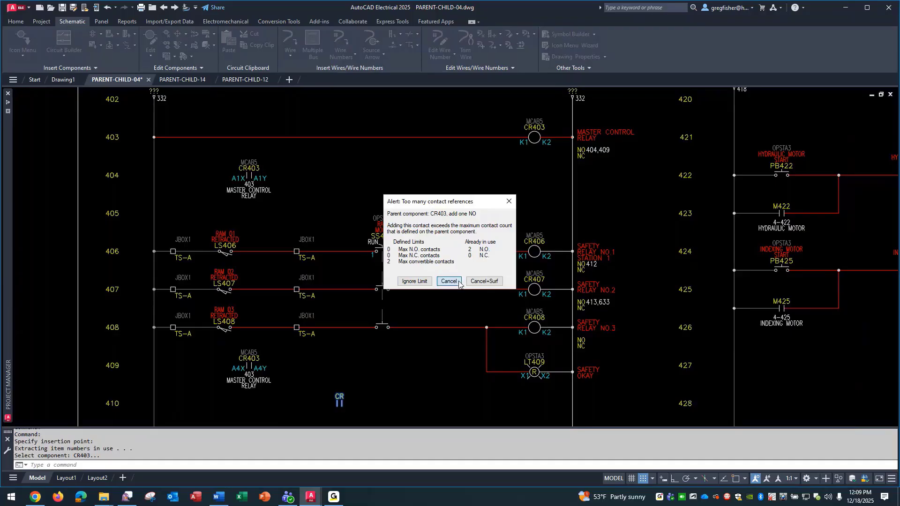
Step: Look up the rung 403 coil's catalog entry in edit mode and bring its COILPINS and PINLIST columns into view
right_click(534, 128)
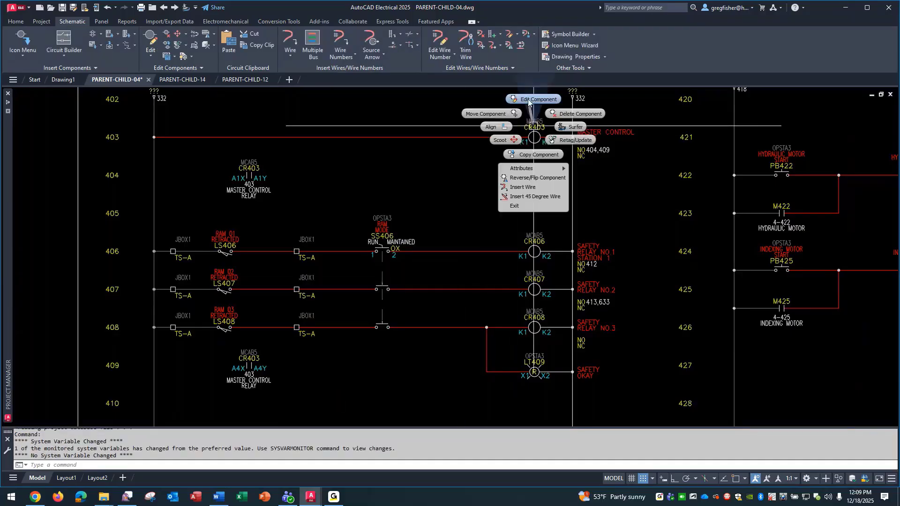
click(526, 101)
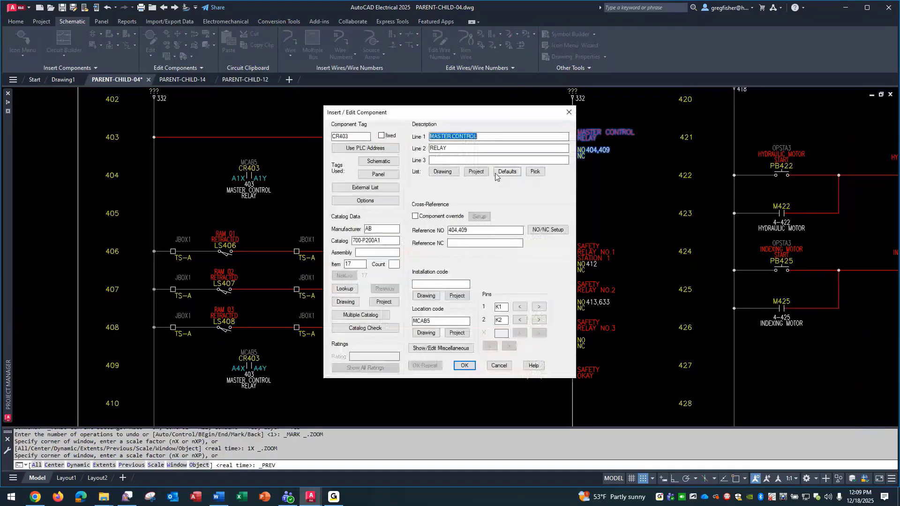
click(345, 289)
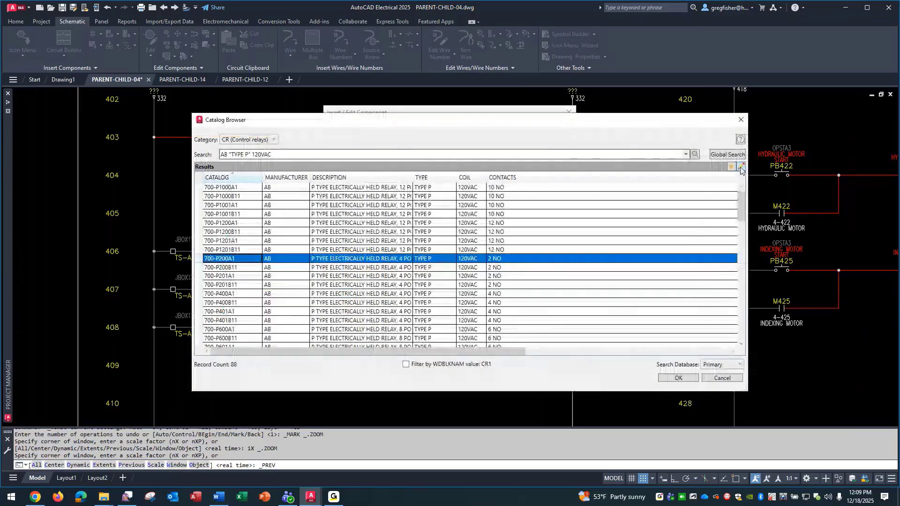
click(741, 167)
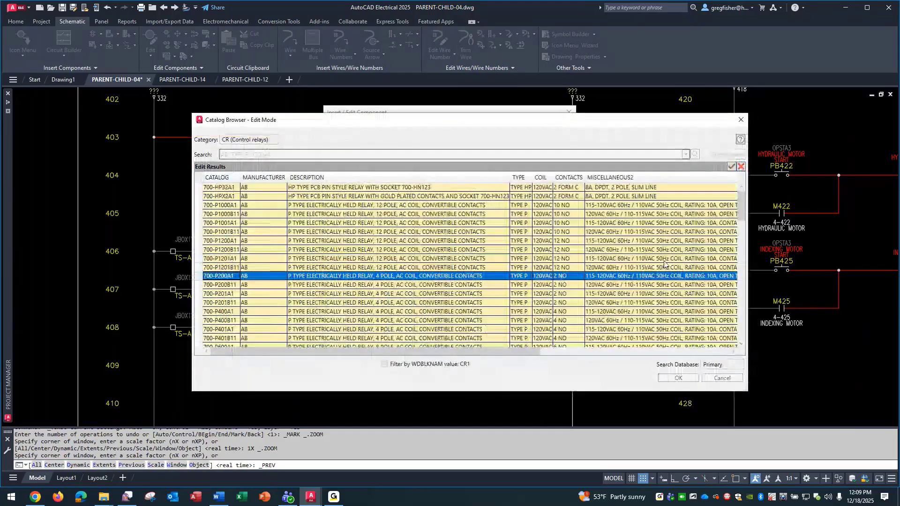
drag(336, 353, 673, 359)
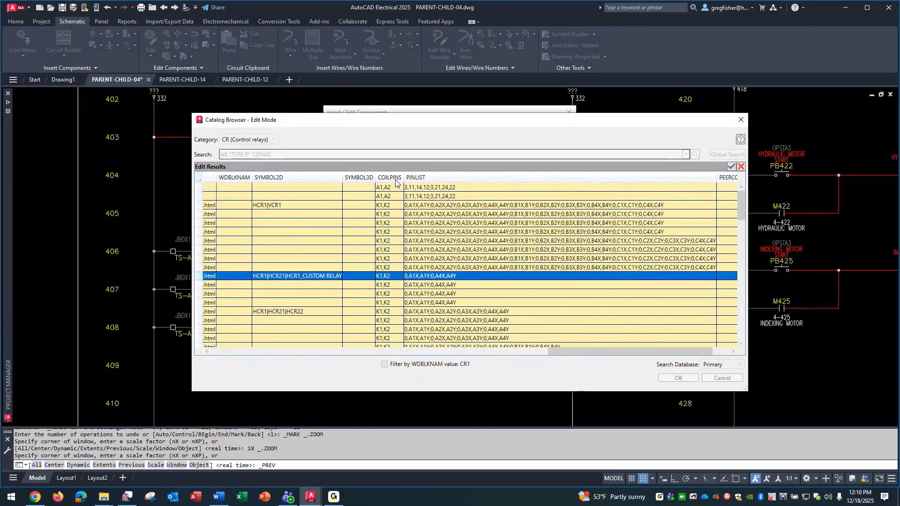
Step: Examine the coil pin assignment and type options for catalog entry 700-P200A1, leaving them unedited
click(395, 278)
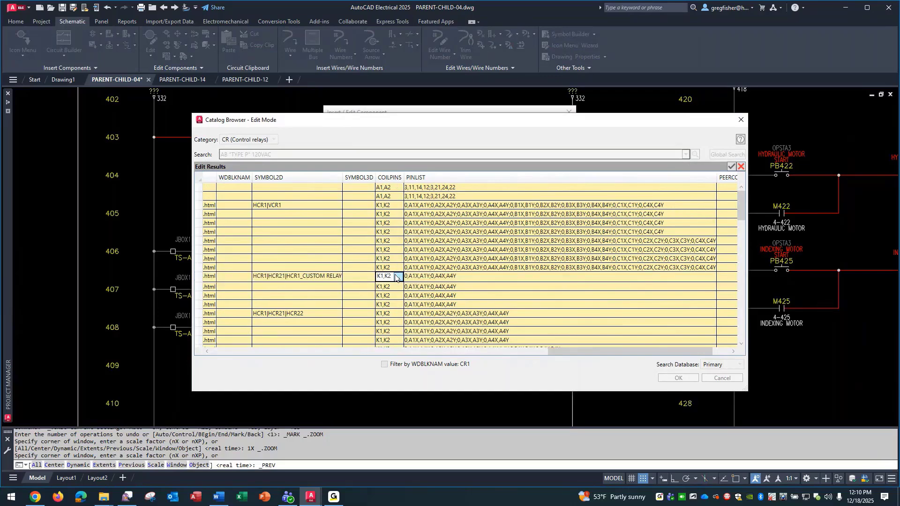
click(398, 278)
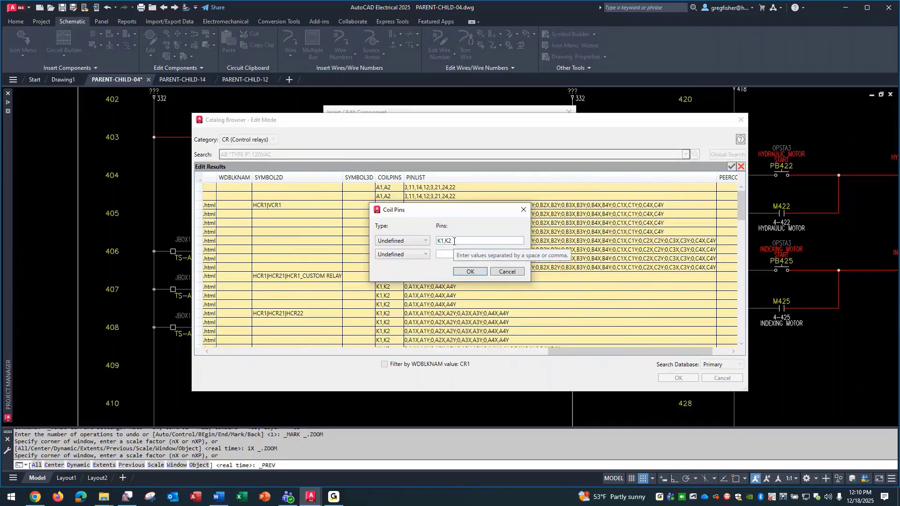
click(426, 241)
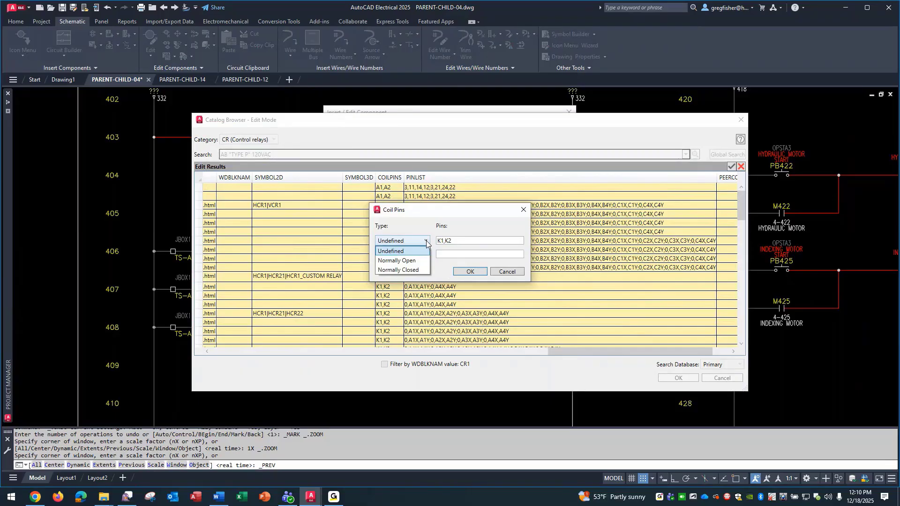
click(424, 252)
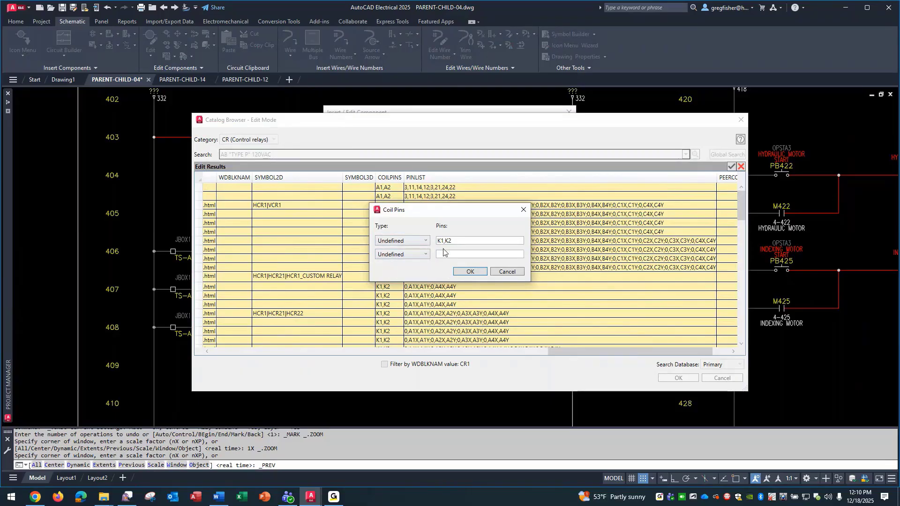
click(494, 275)
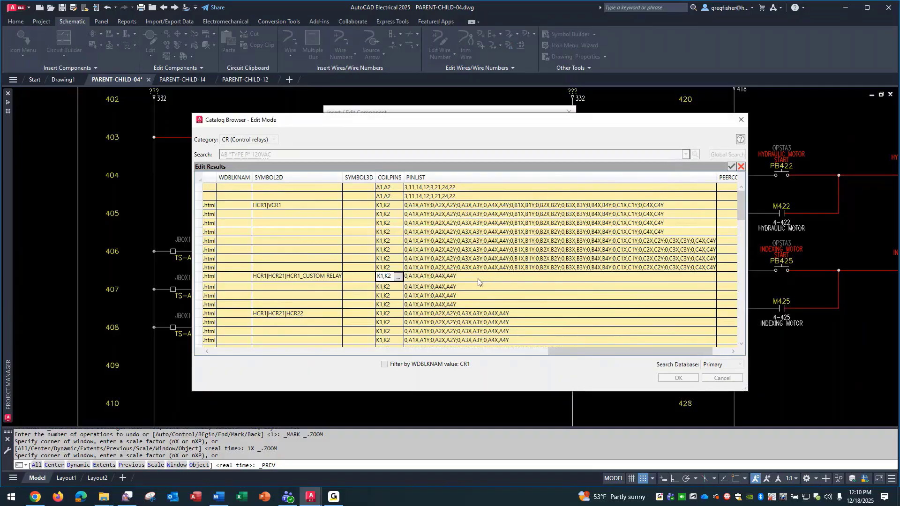
Step: Examine the pin list and contact type options of catalog entry 700-P200A1, and leave the catalog without editing it
click(478, 279)
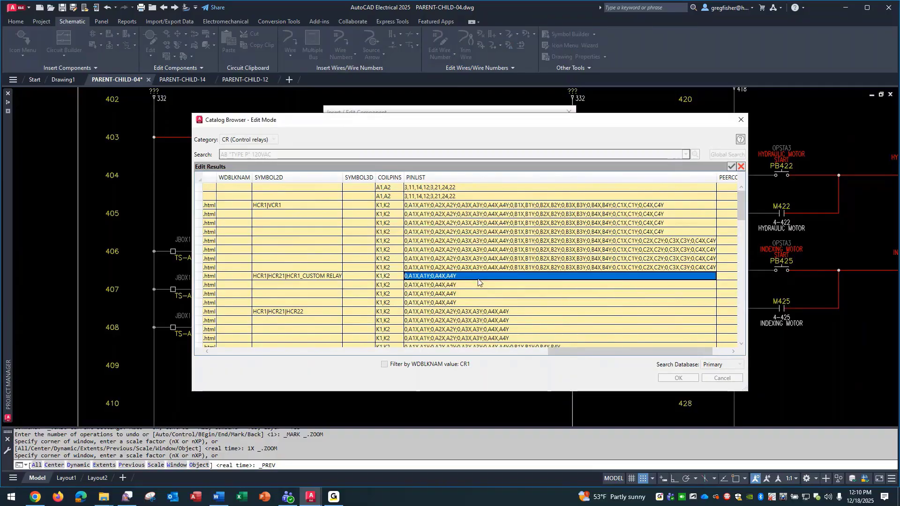
click(680, 278)
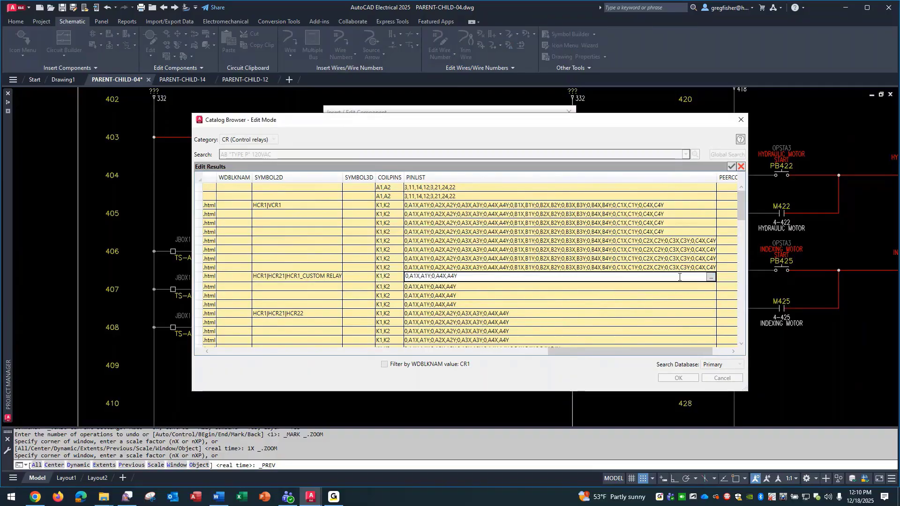
click(711, 277)
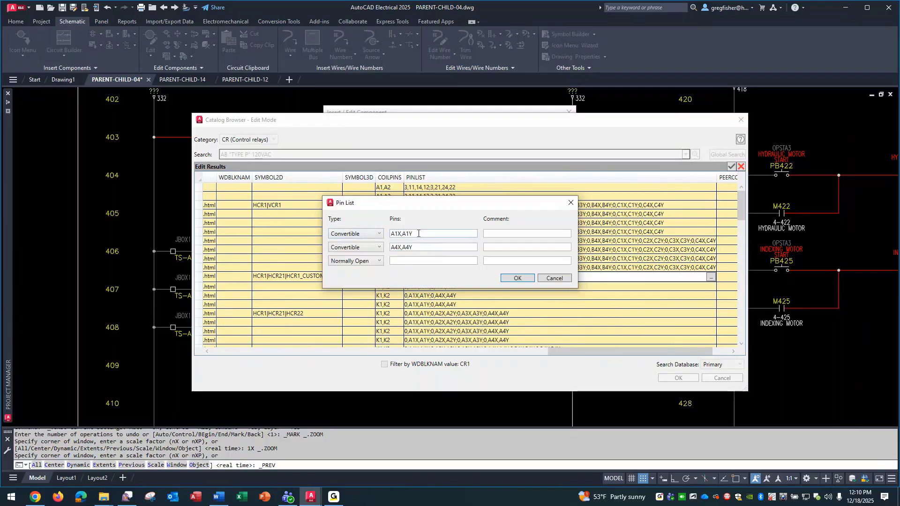
click(380, 234)
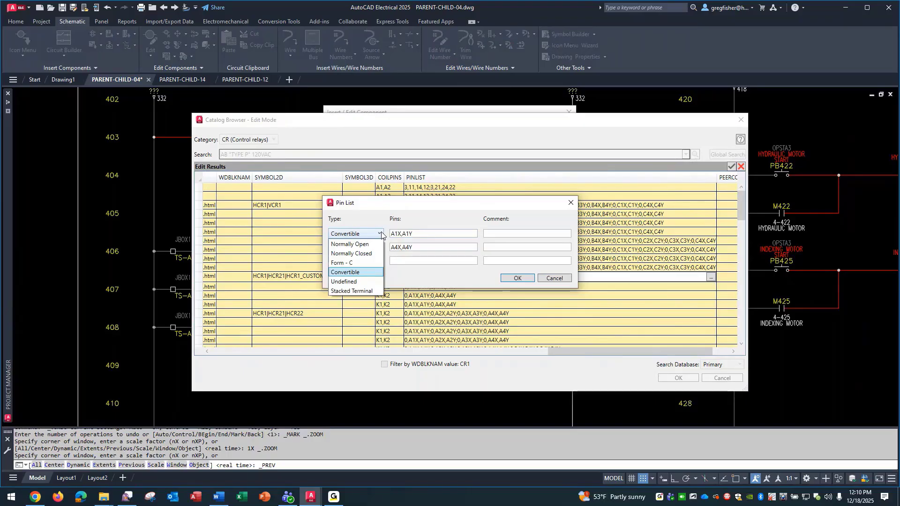
click(381, 235)
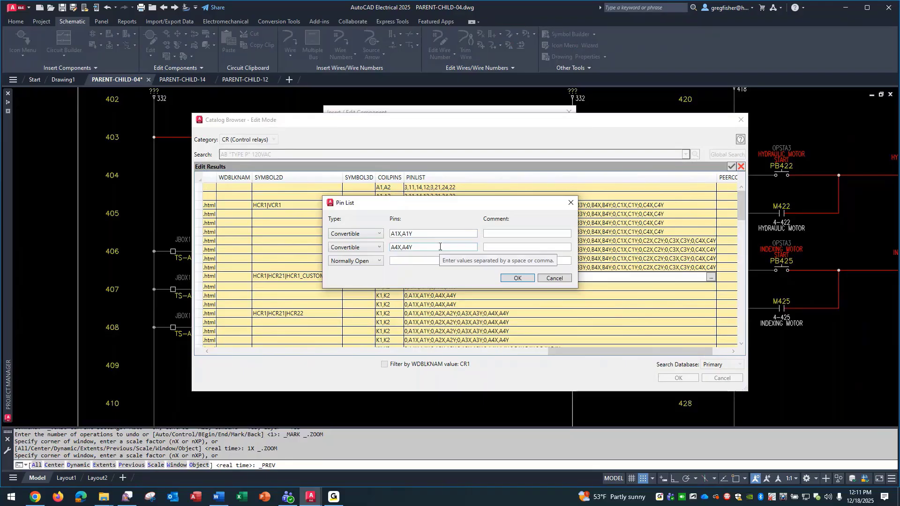
click(547, 280)
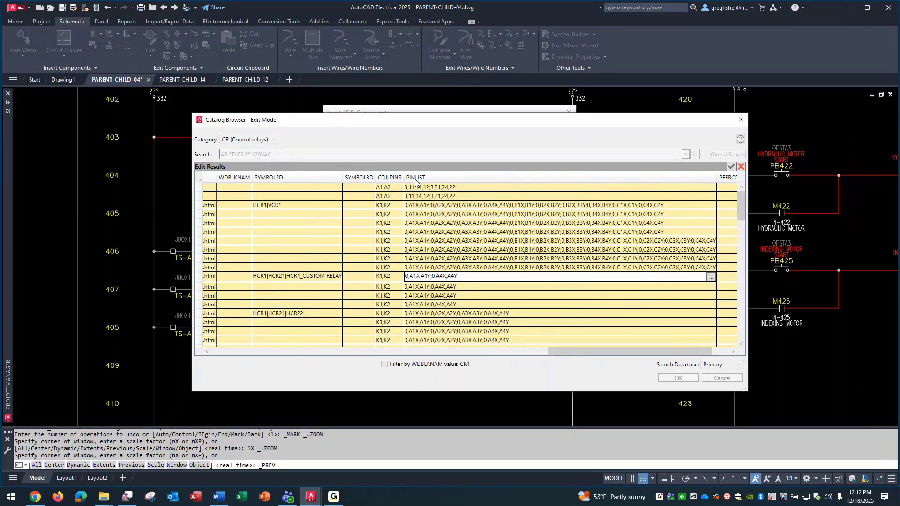
click(741, 168)
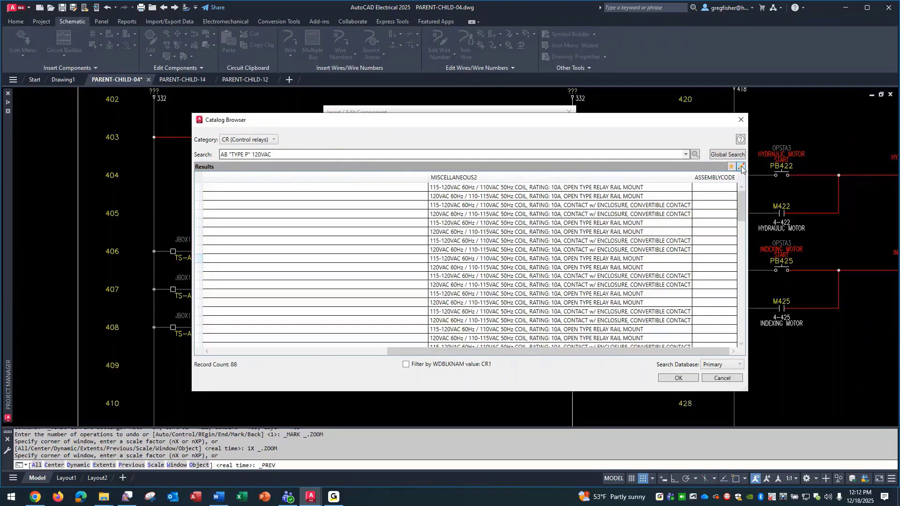
click(692, 380)
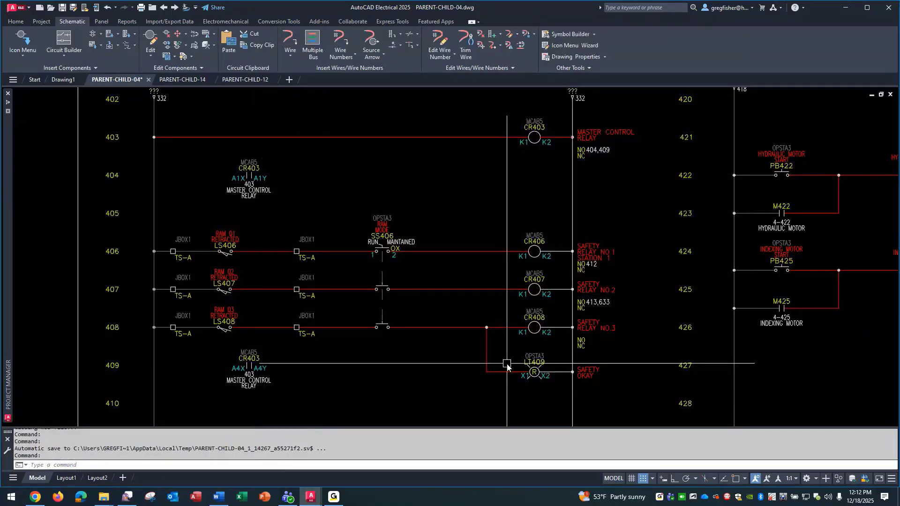
Step: Switch to the PARENT-CHILD-14 drawing and place the custom HDR1_INDRAMAT DRIVE_1 symbol at line 1406, below the three-phase wires
click(182, 80)
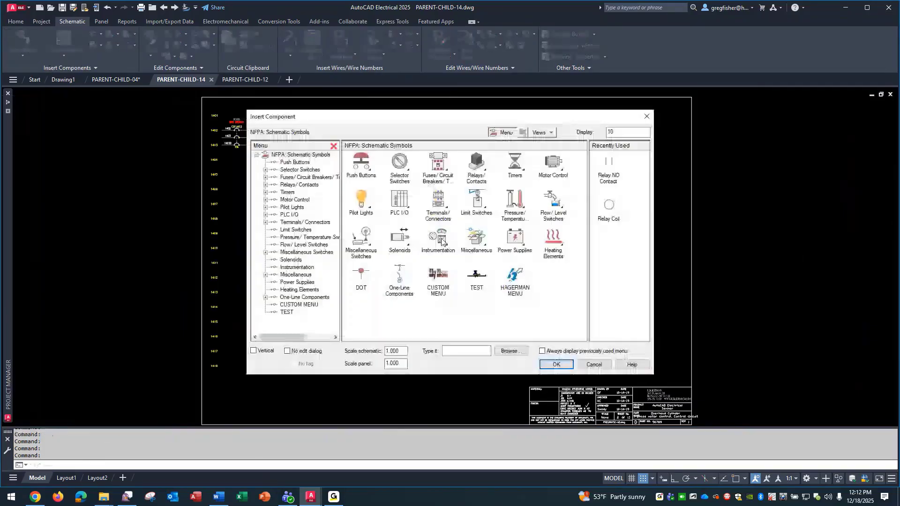
click(512, 279)
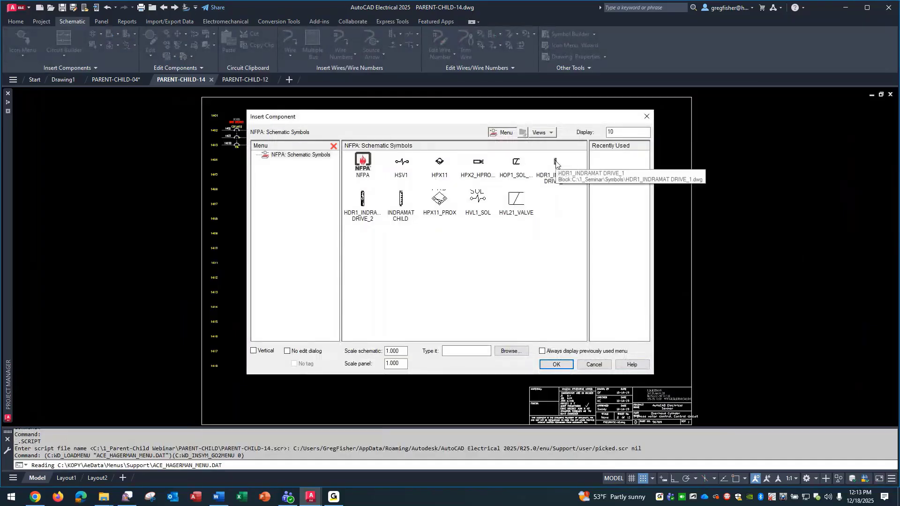
click(555, 163)
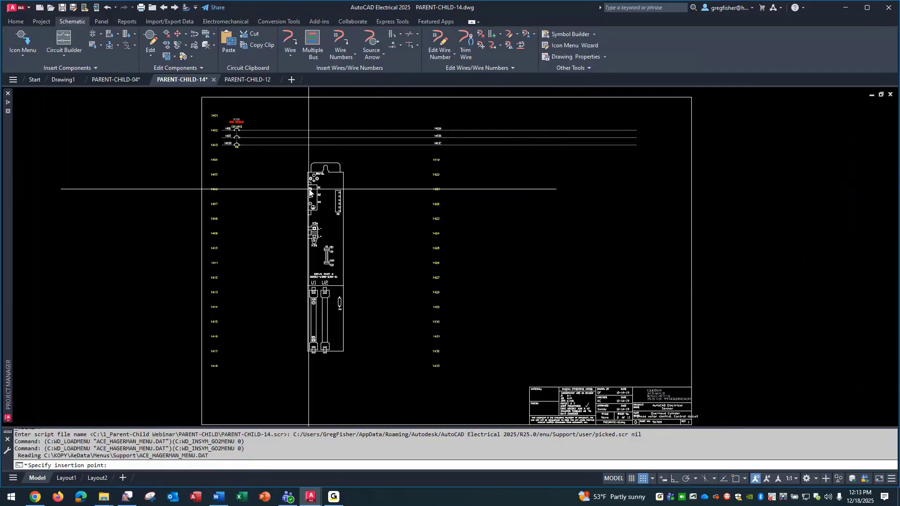
click(309, 189)
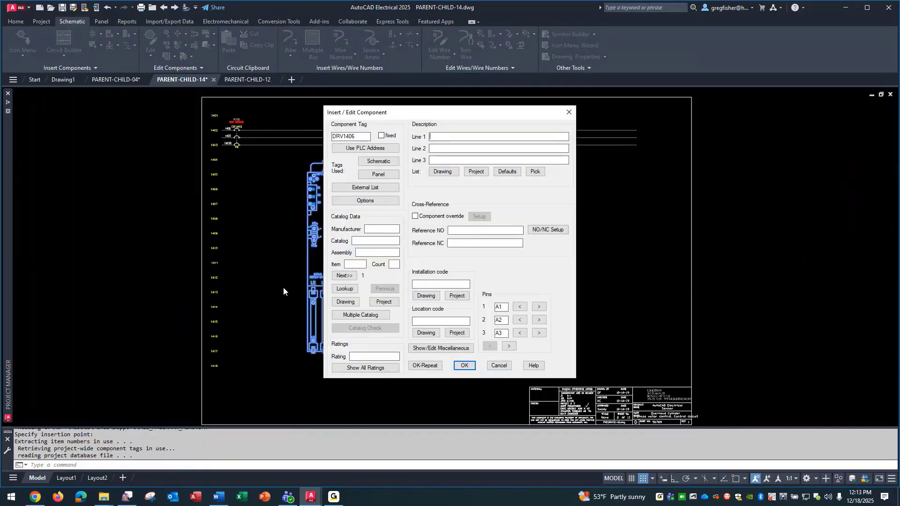
Step: Review the additional pin assignments of the inserted drive component
click(509, 346)
click(509, 347)
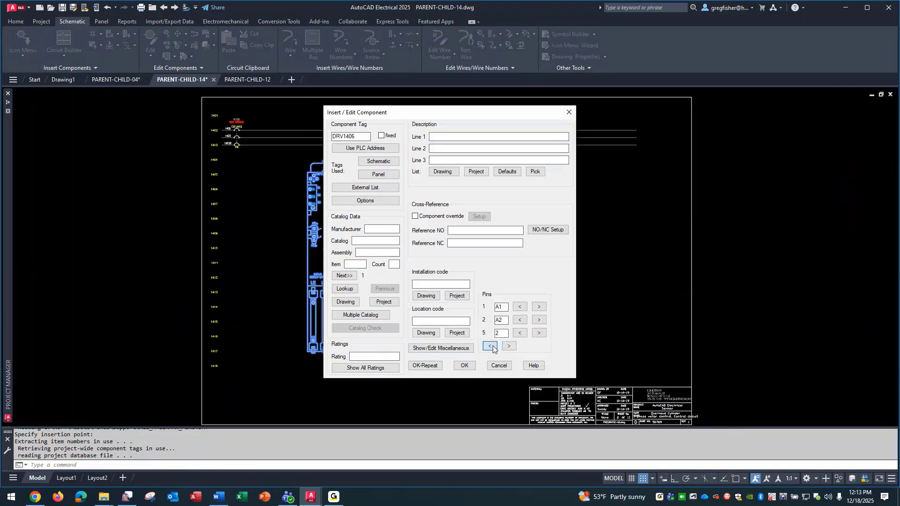
click(492, 347)
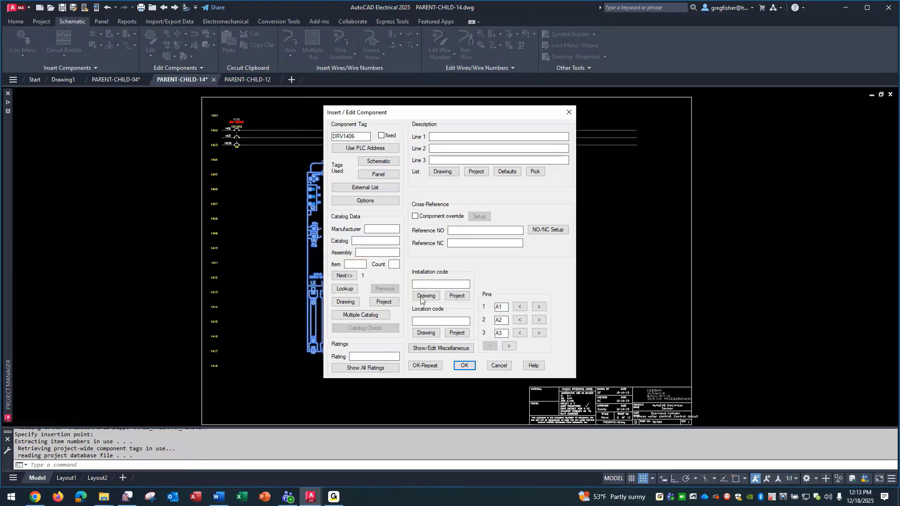
Step: Assign INDRAMAT catalog number DDS31-W050_2 to the drive from the catalog lookup, leaving the existing pinlist values
click(351, 290)
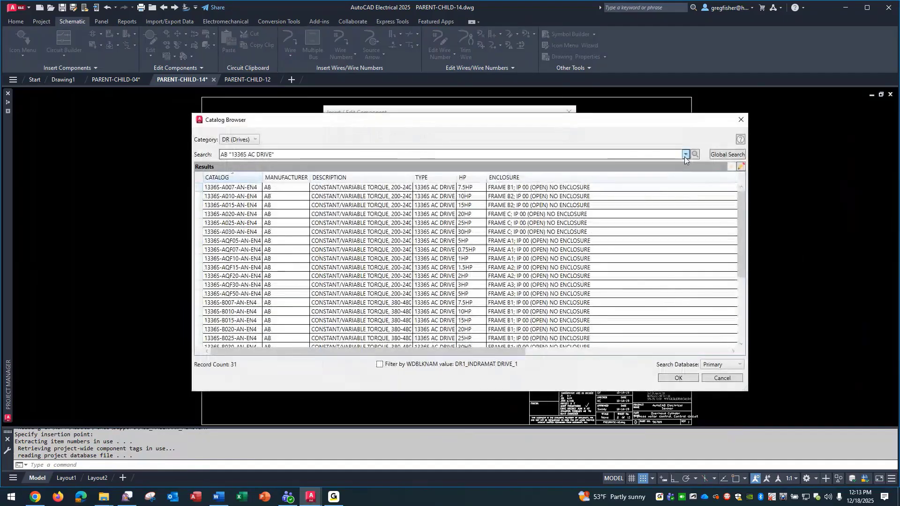
click(685, 155)
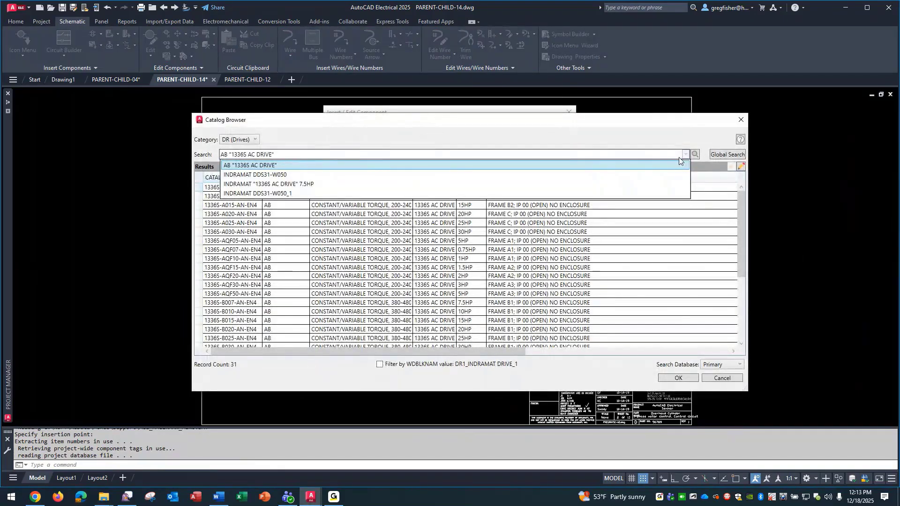
click(640, 174)
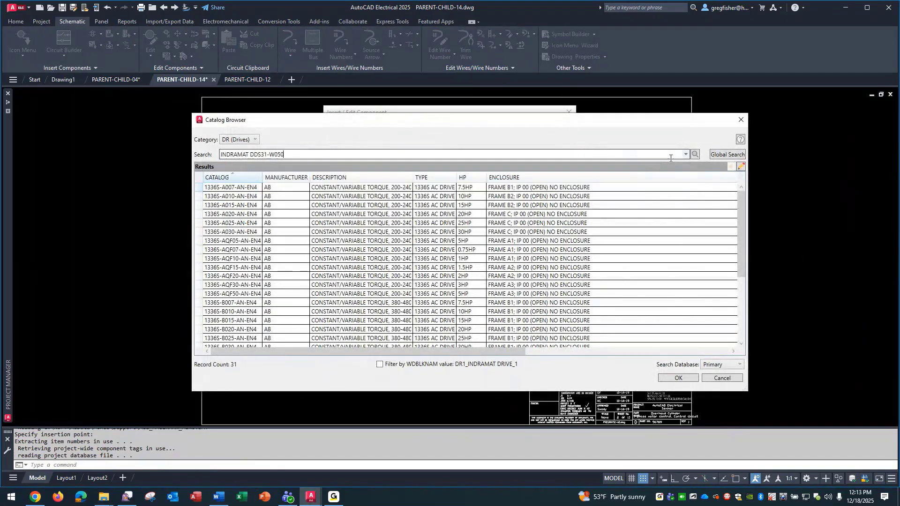
click(694, 155)
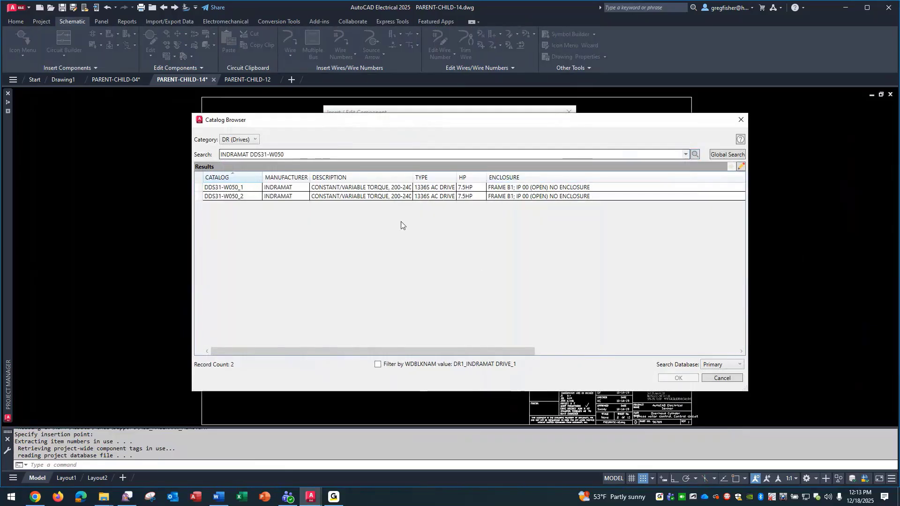
click(392, 197)
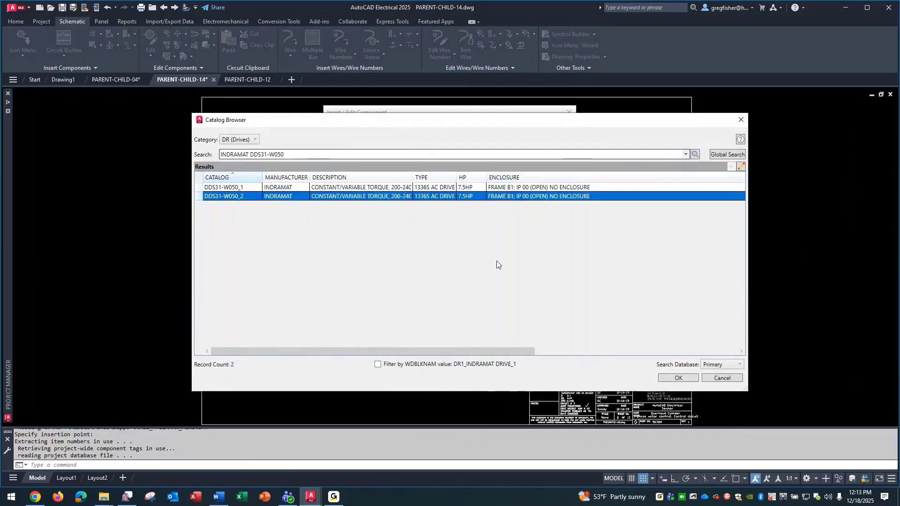
click(663, 379)
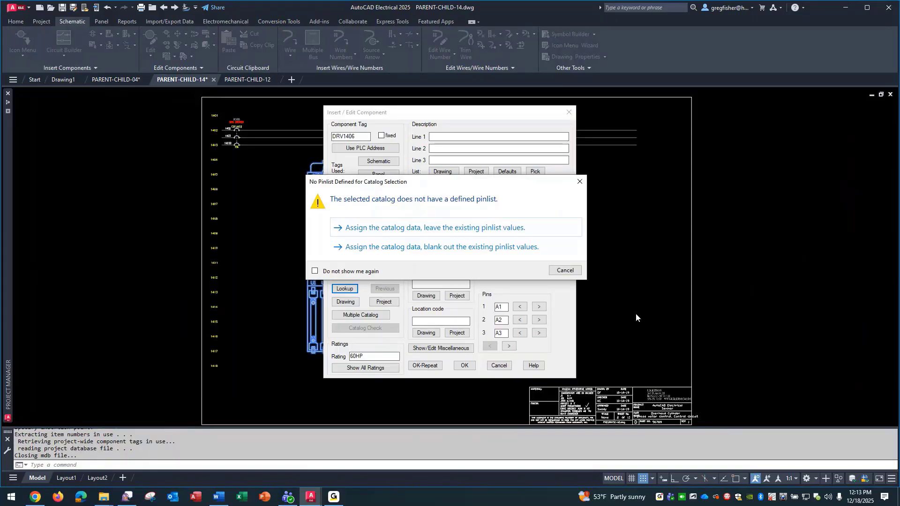
click(470, 230)
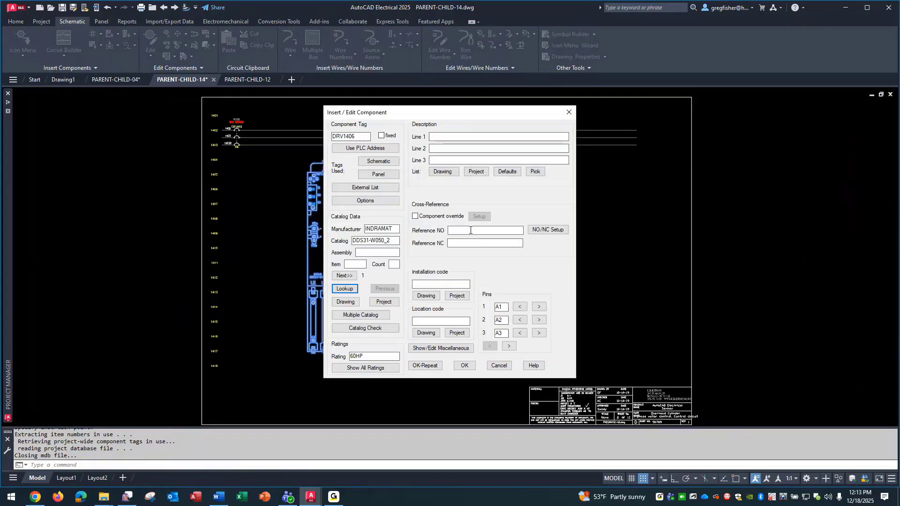
Step: Give the drive the project location code MCAB5 and the two-line description Z AXIS / DRIVE, and accept the component data
click(457, 334)
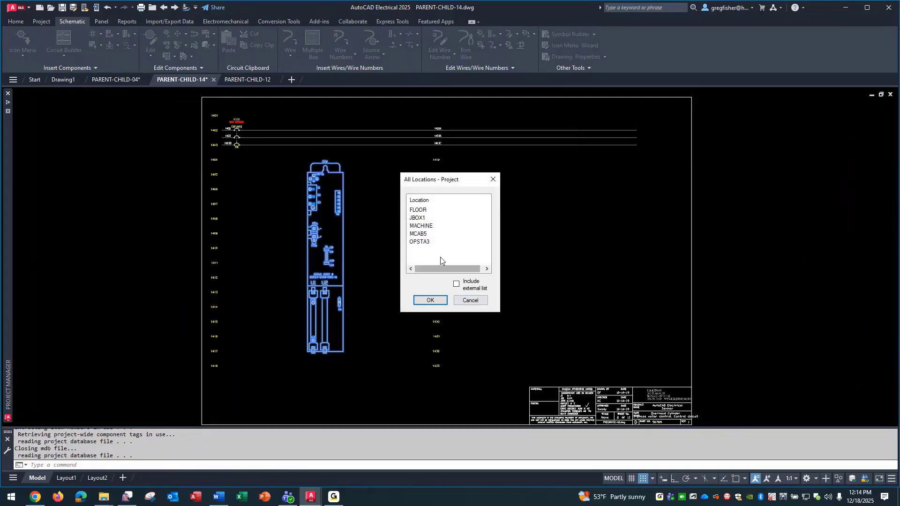
click(434, 235)
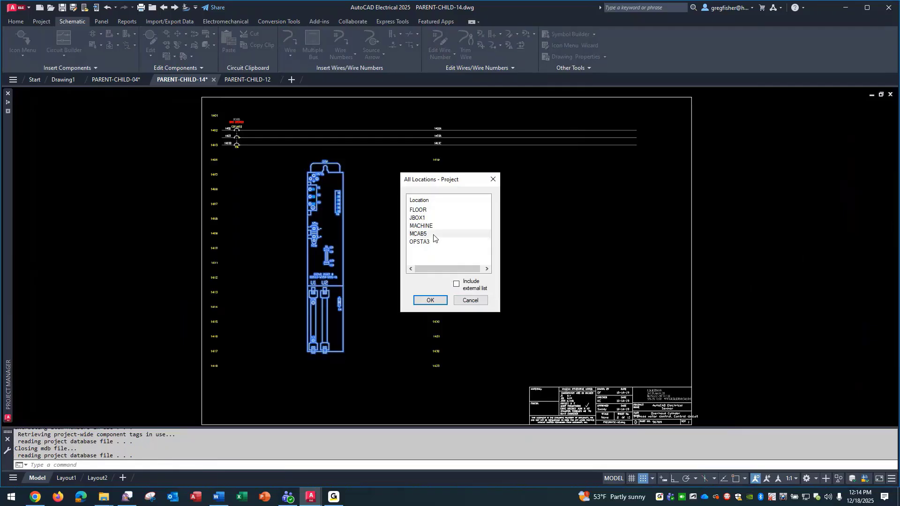
click(428, 303)
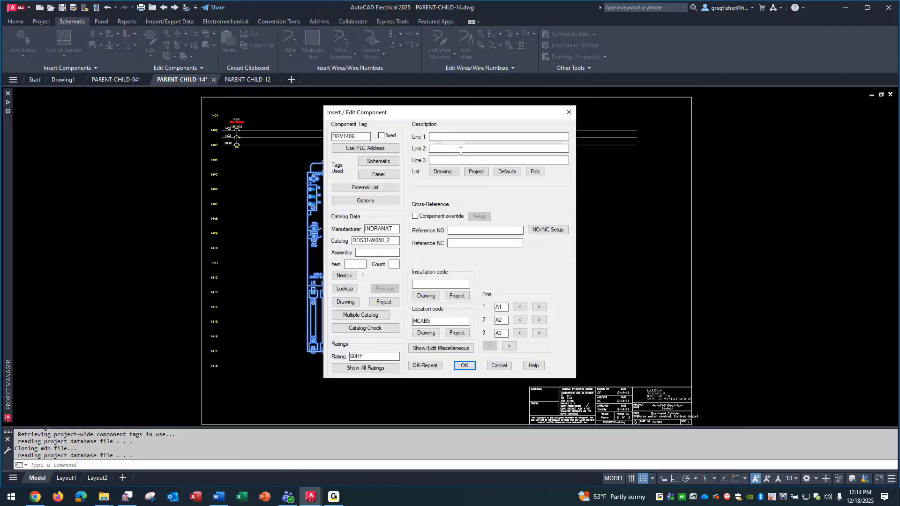
text(z axis)
key(Tab)
text(DRIVE)
click(464, 366)
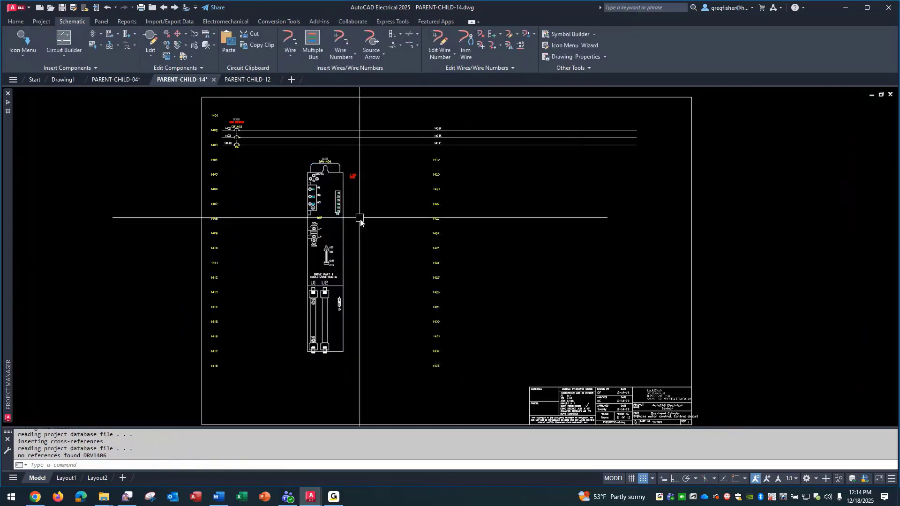
Step: Run a three-wire bus from the existing three-phase wires, starting at wire 1402 beyond the main breaker, to drive terminals A1, A2 and A3
scroll(289, 191, up, 4)
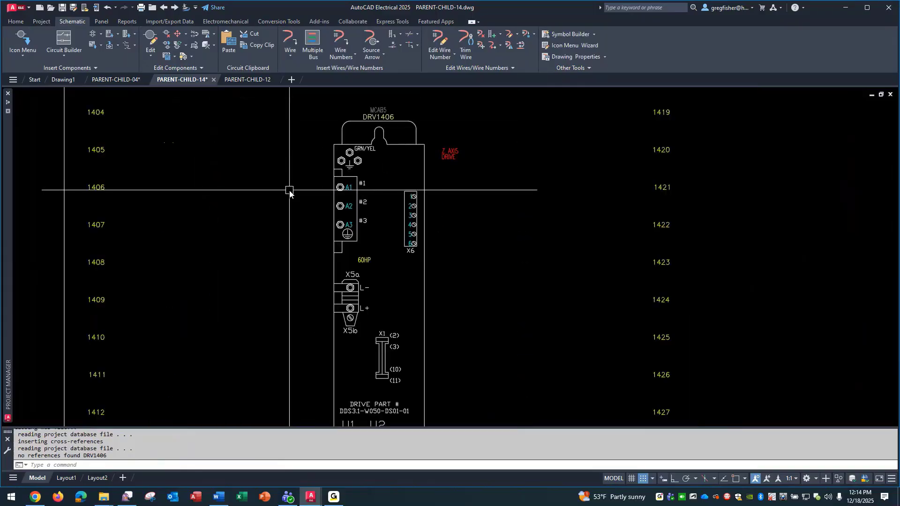
middle_drag(297, 237, 271, 324)
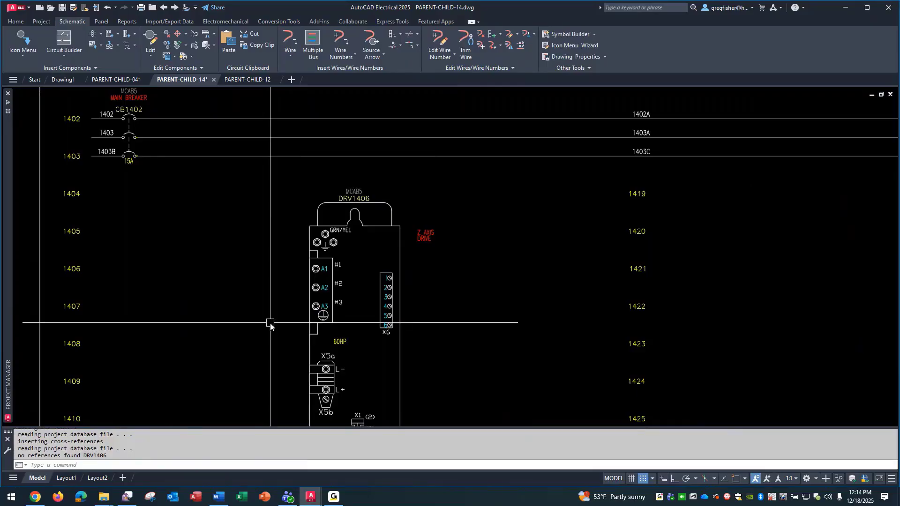
click(314, 40)
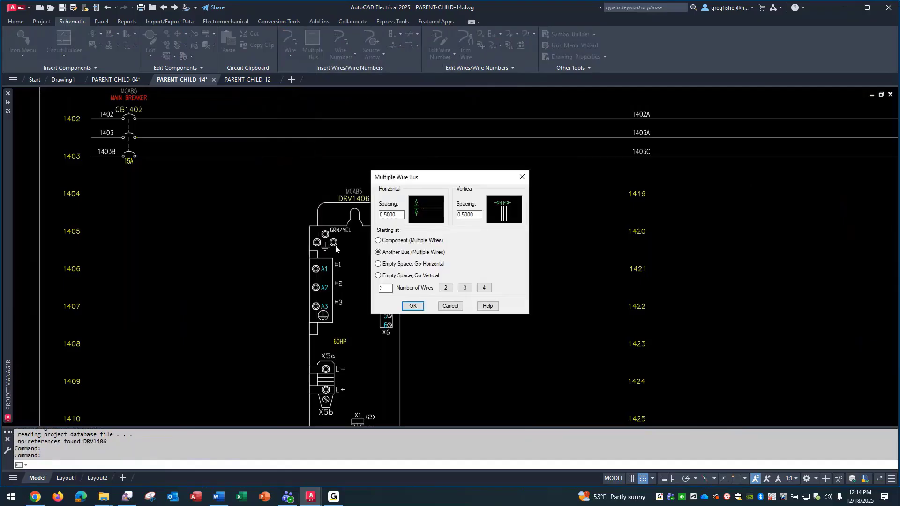
click(410, 307)
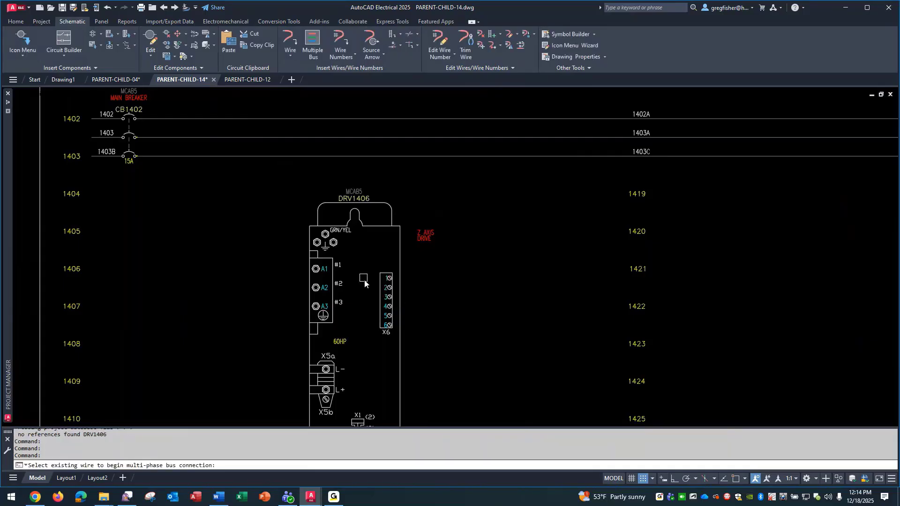
click(223, 119)
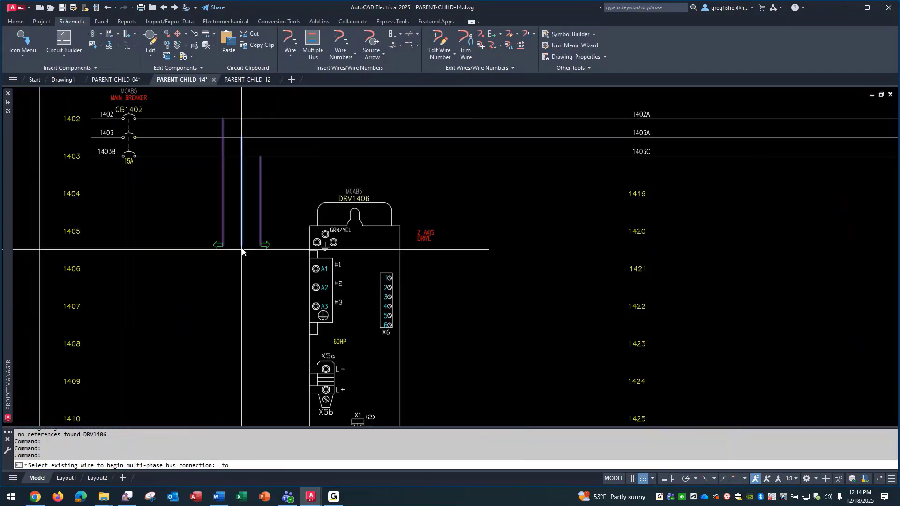
click(313, 307)
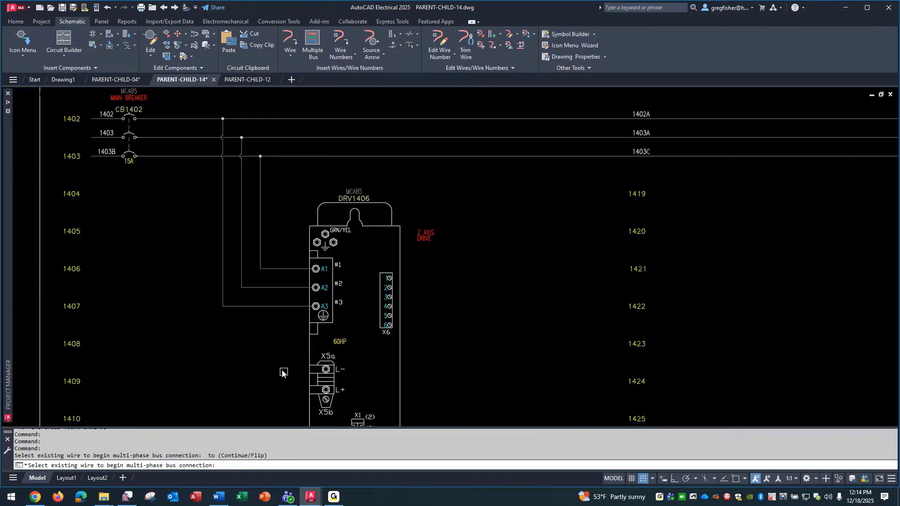
key(Escape)
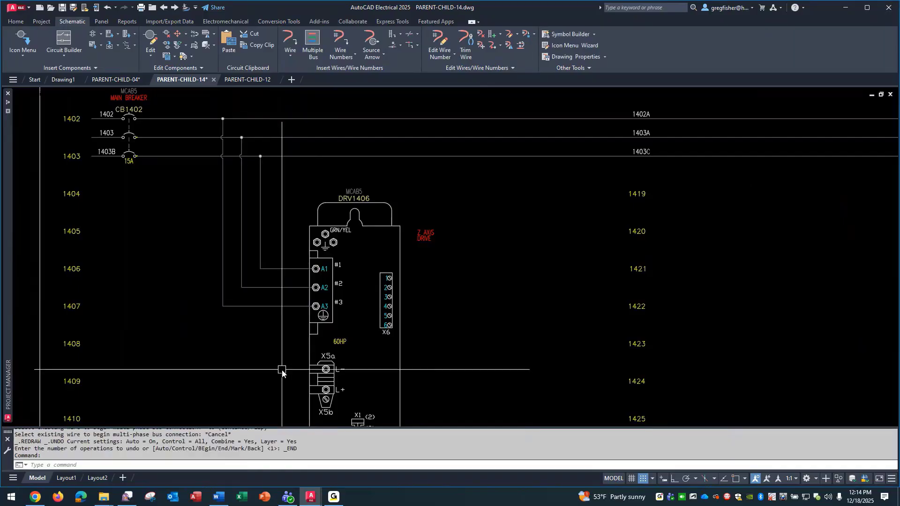
Step: Draw a multiple wire bus starting at the component, running six short horizontal wires out of the drive's X6 pins 1 to 6
click(370, 266)
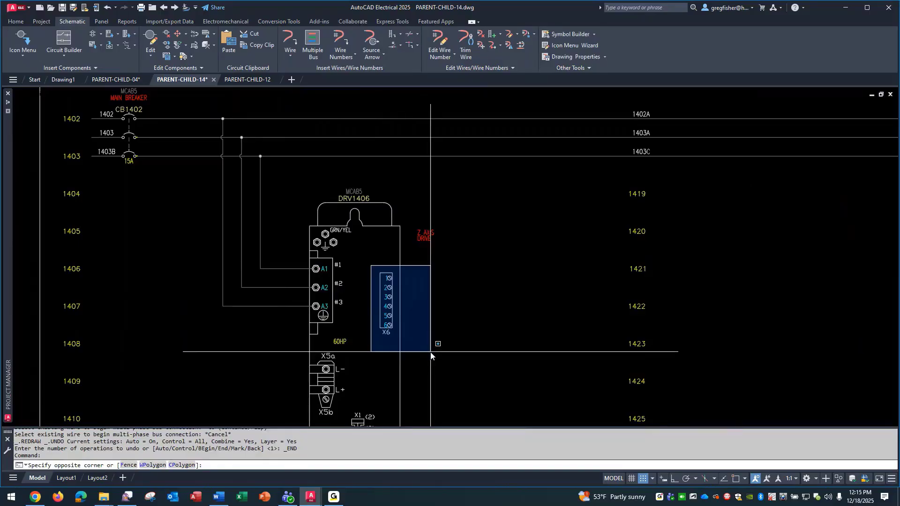
key(Escape)
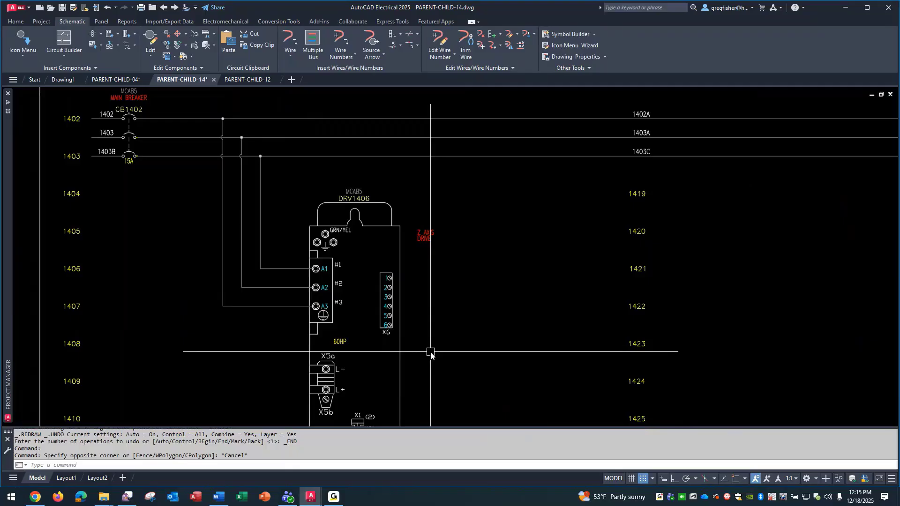
click(314, 44)
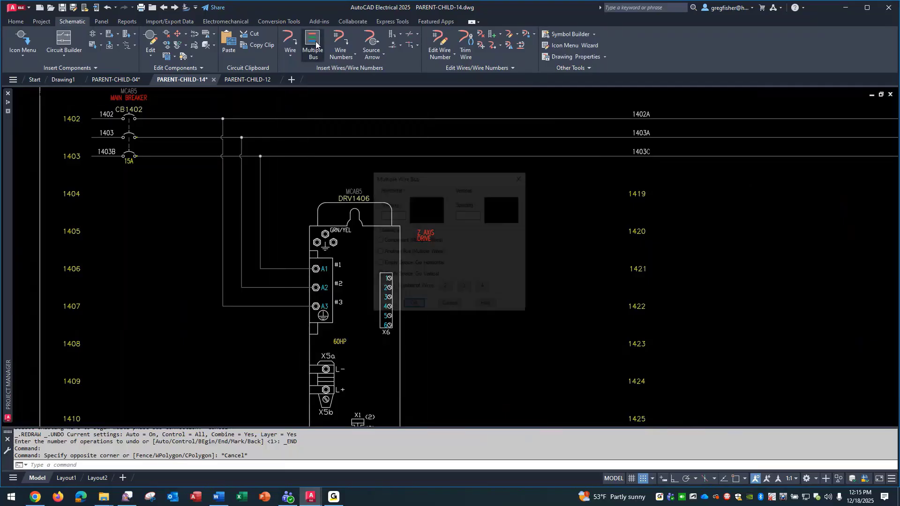
click(389, 242)
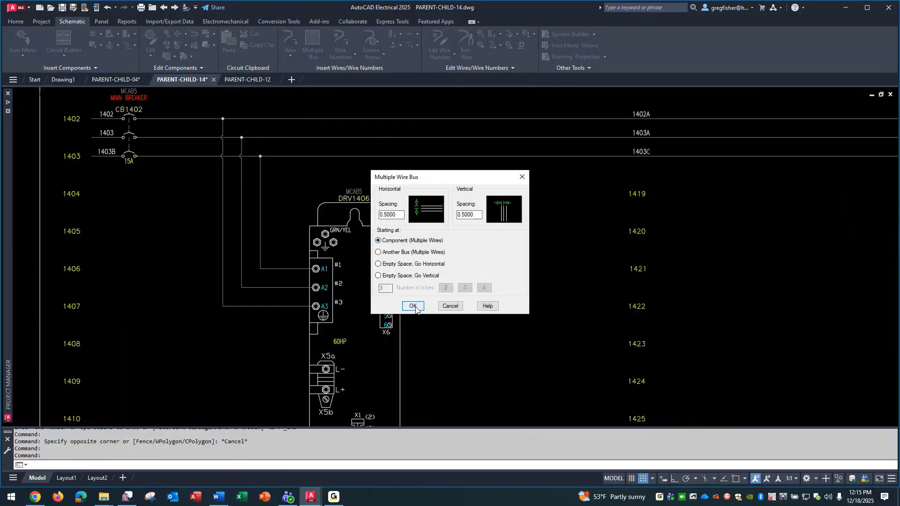
click(413, 306)
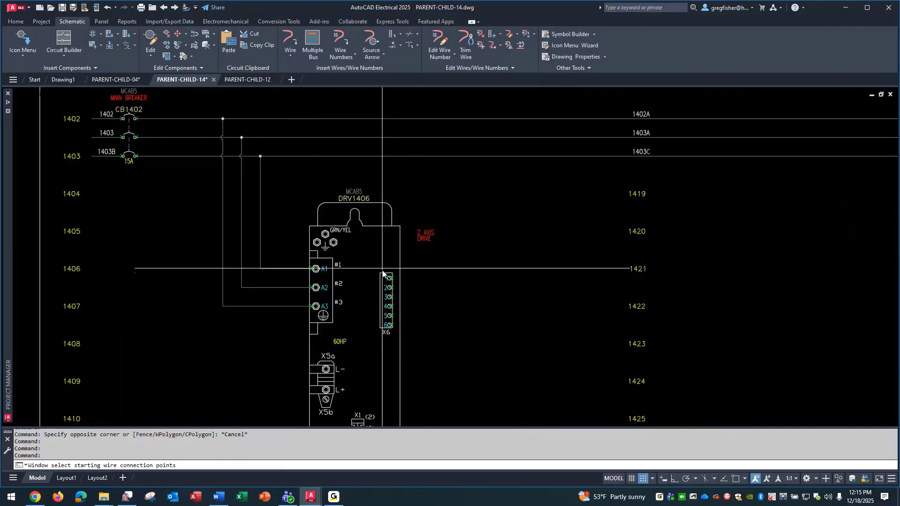
click(429, 349)
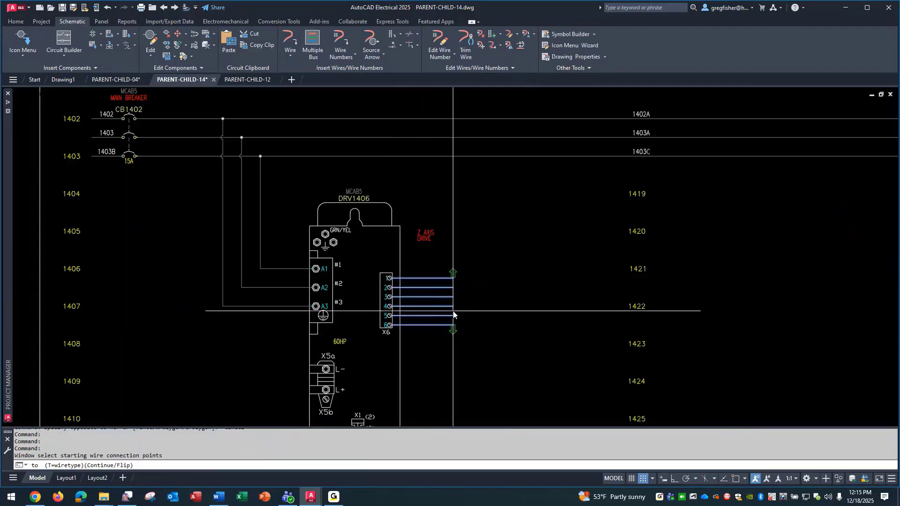
click(482, 308)
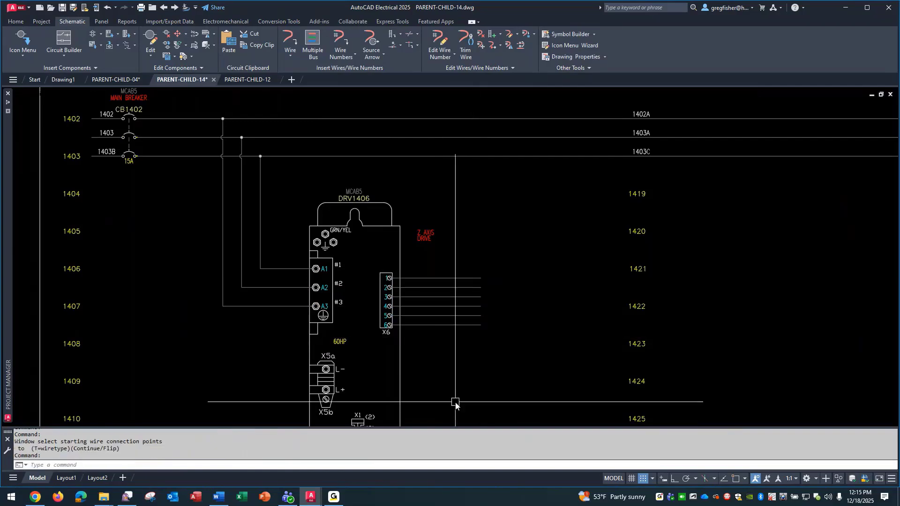
Step: Insert a six-pin connector with 0.2500 fixed pin spacing at the free ends of the X6 wires, accepting the default component data
click(124, 38)
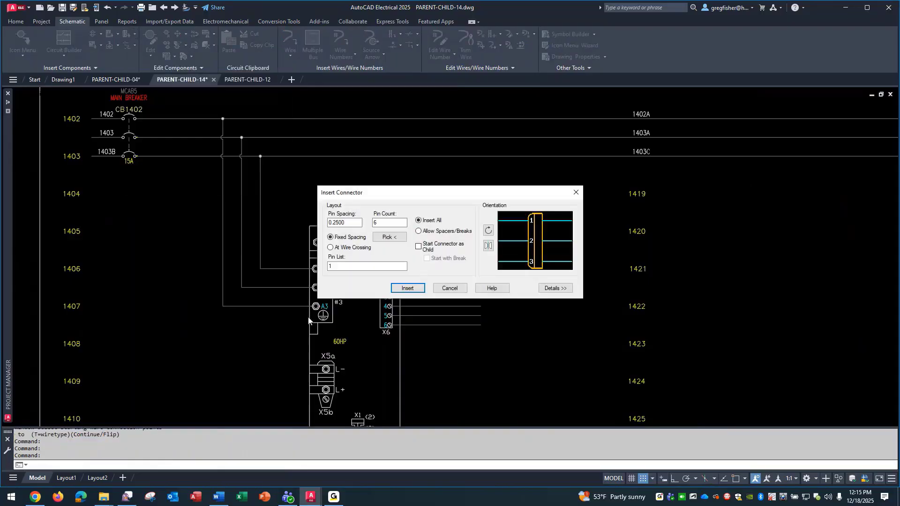
click(406, 288)
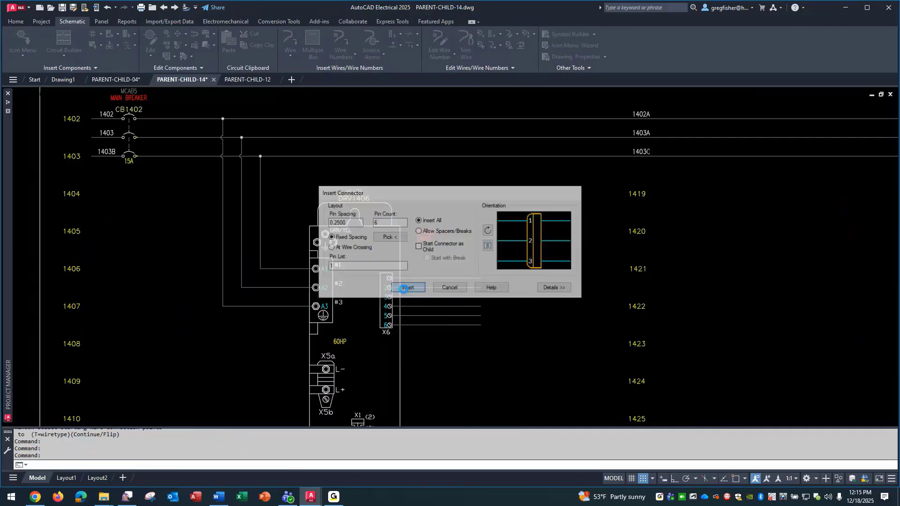
scroll(505, 298, up, 4)
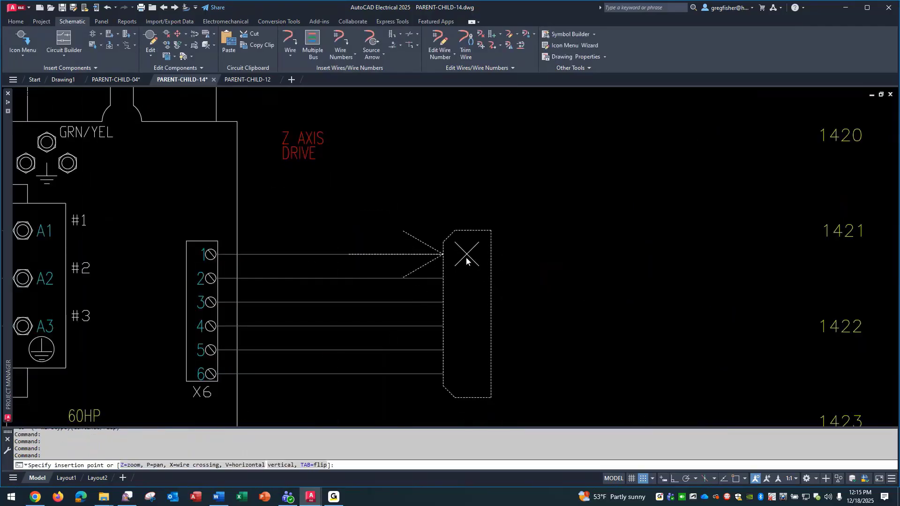
click(466, 257)
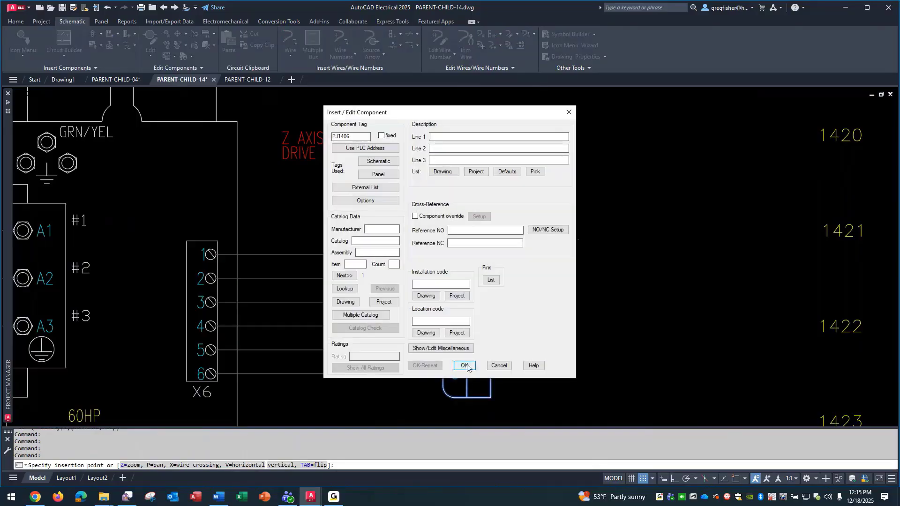
click(465, 366)
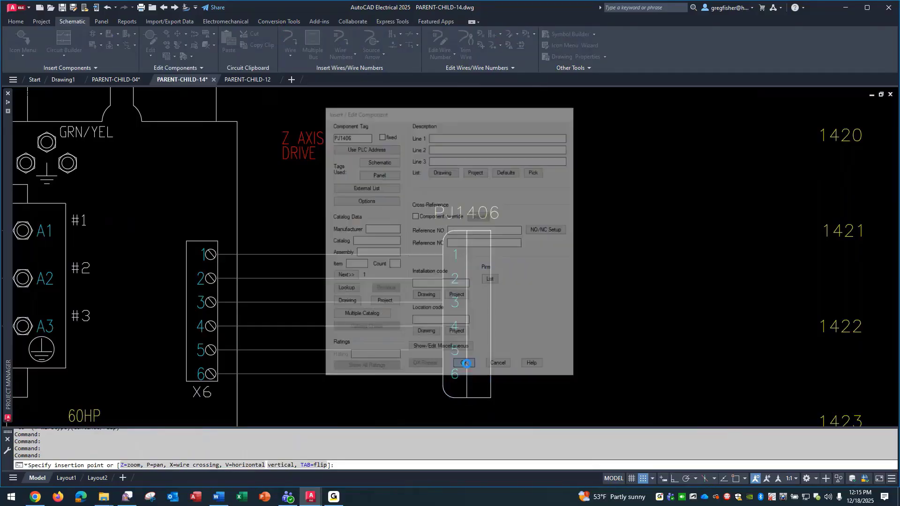
Step: Examine the first drive's three-phase feed and its X6 terminal strip wired to the six-pin connector
scroll(595, 245, down, 2)
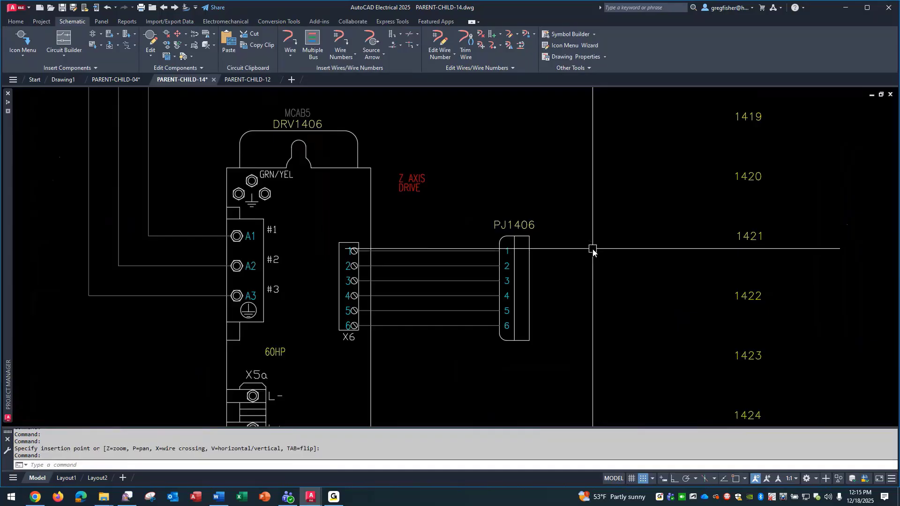
scroll(590, 250, down, 2)
scroll(583, 305, down, 2)
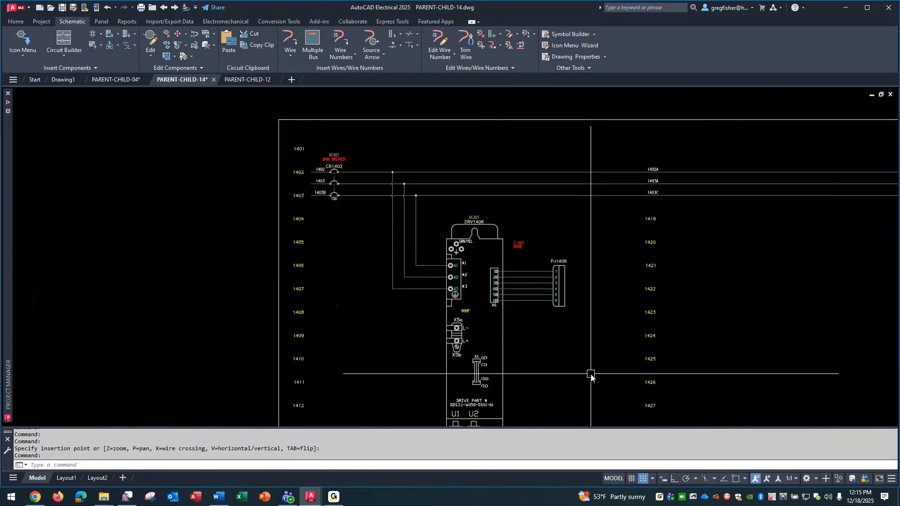
middle_drag(589, 374, 348, 346)
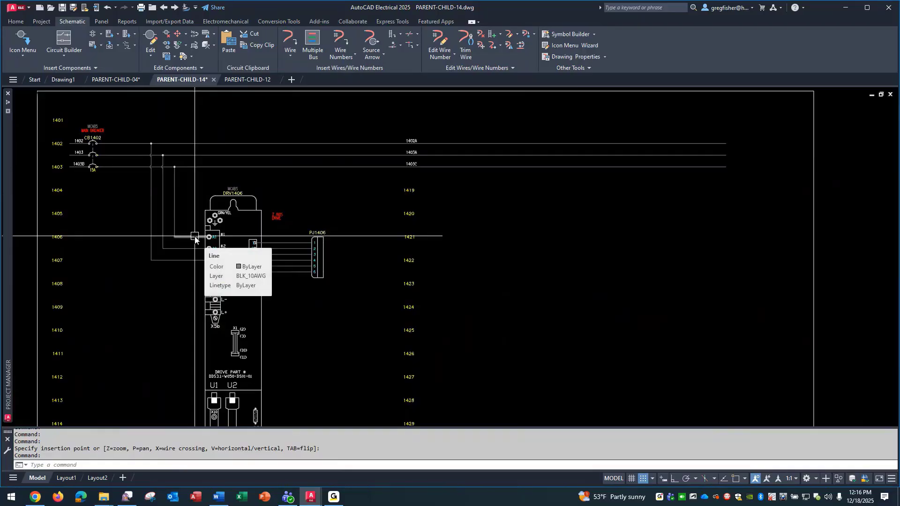
scroll(234, 260, up, 4)
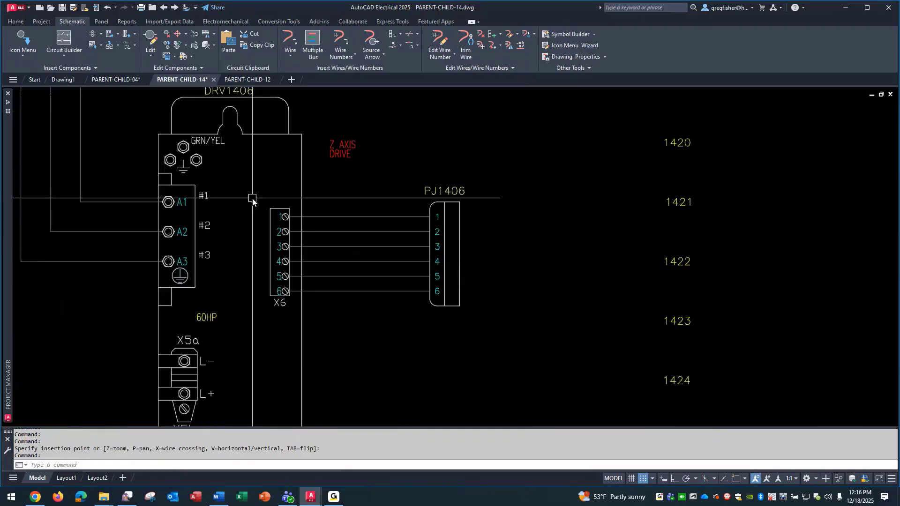
click(252, 198)
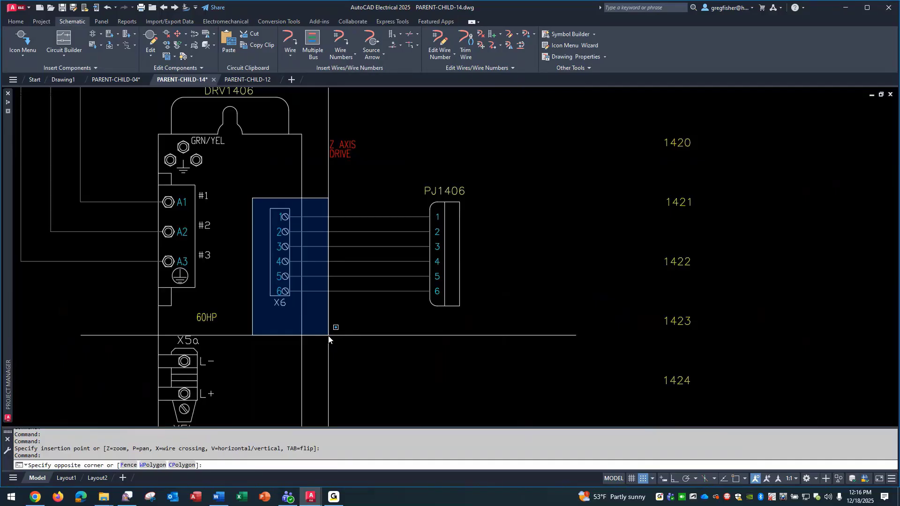
key(Escape)
scroll(460, 401, down, 2)
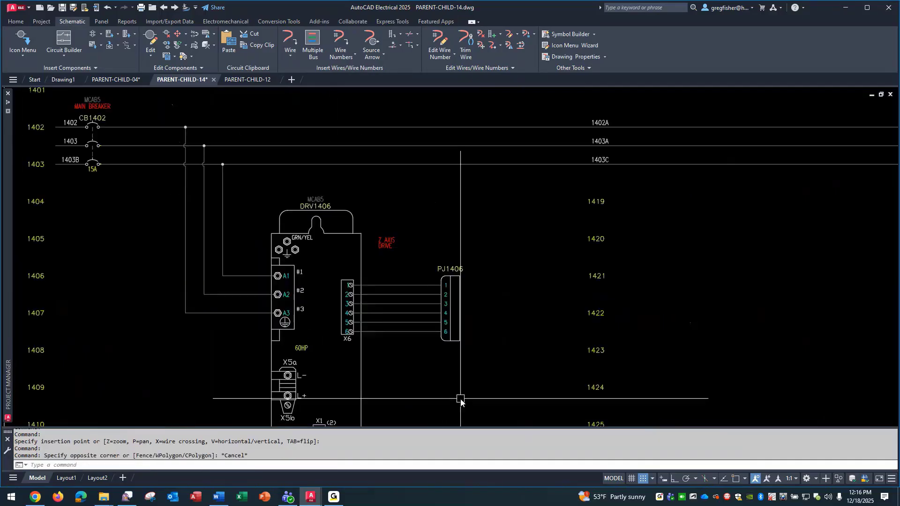
mouse_move(362, 260)
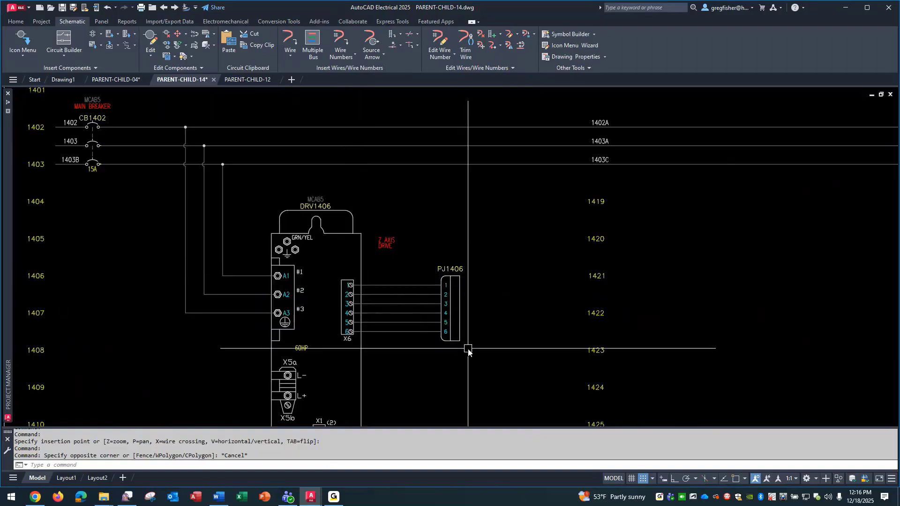
Step: Insert the HDR1_INDRAMAT DRIVE_2 symbol at line reference 1421, beside the second ladder column
scroll(468, 351, down, 2)
middle_drag(637, 389, 483, 324)
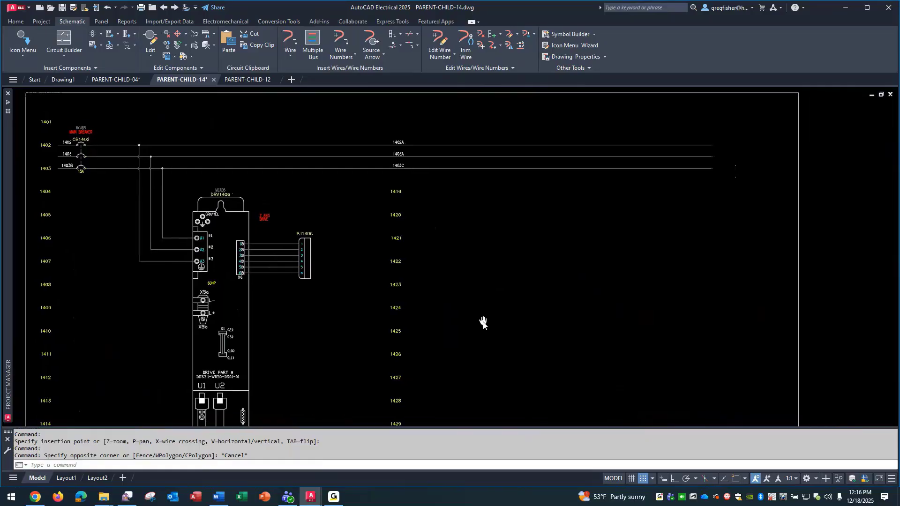
click(25, 41)
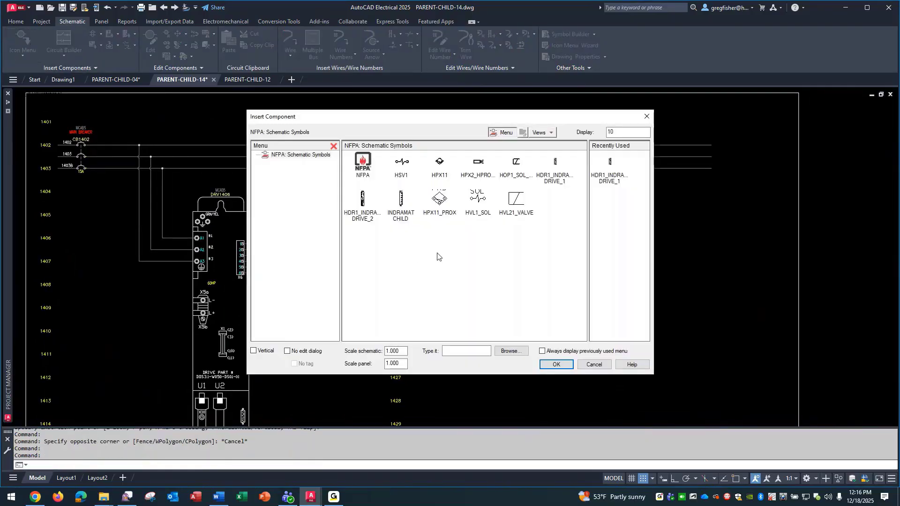
click(363, 201)
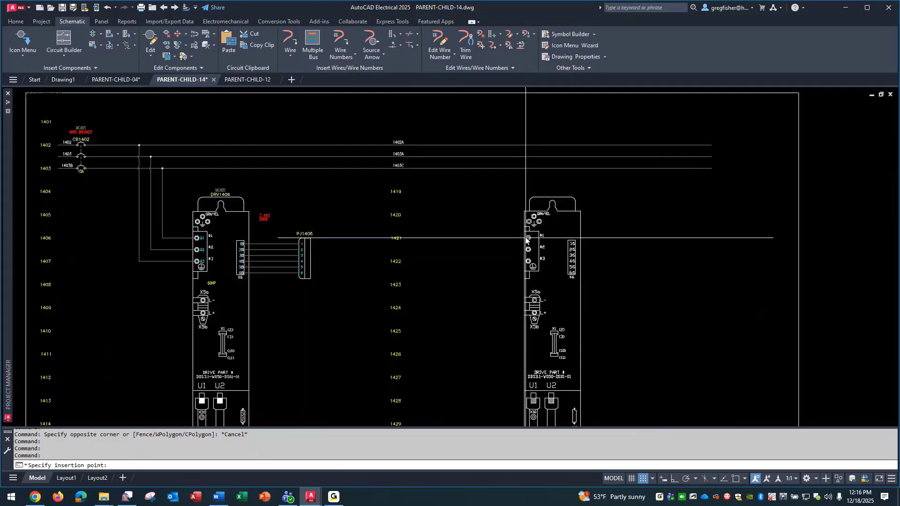
click(526, 238)
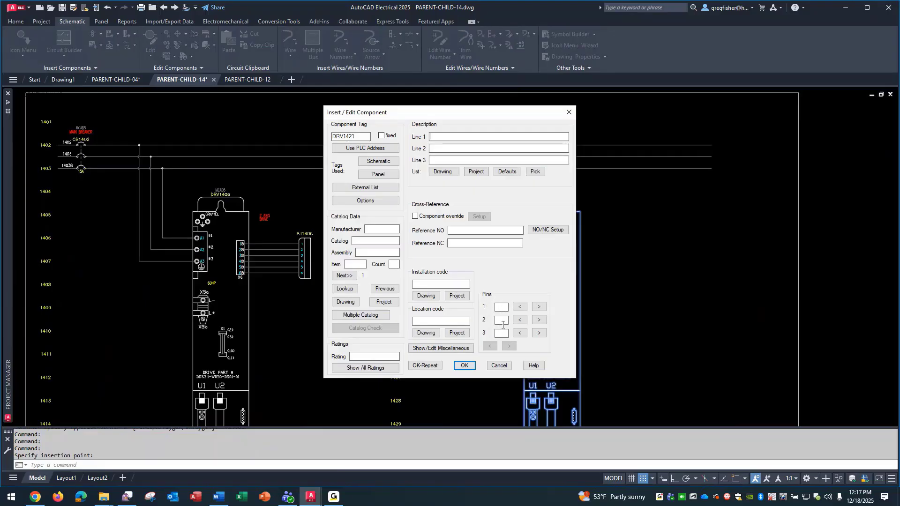
Step: Search the drives catalog for INDRAMAT DDS31-W050 and assign catalog number DDS31-W050_1 to the new drive
click(353, 291)
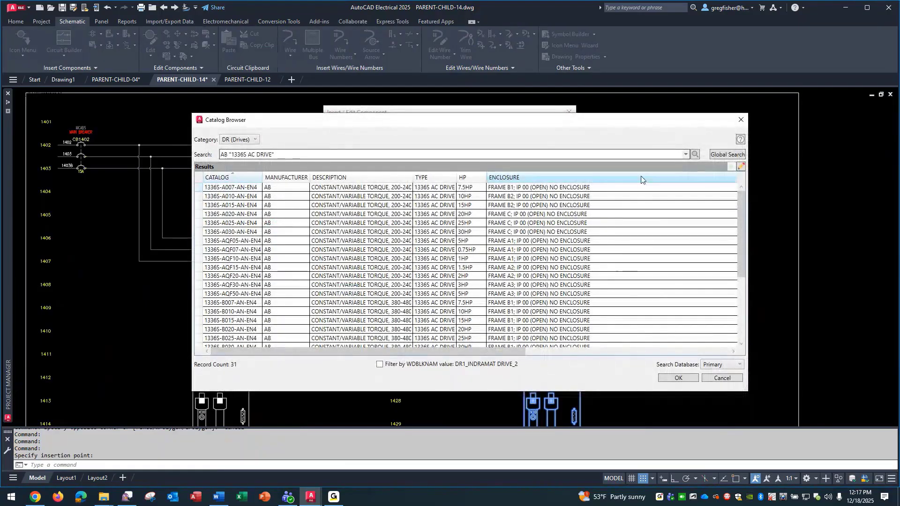
click(685, 154)
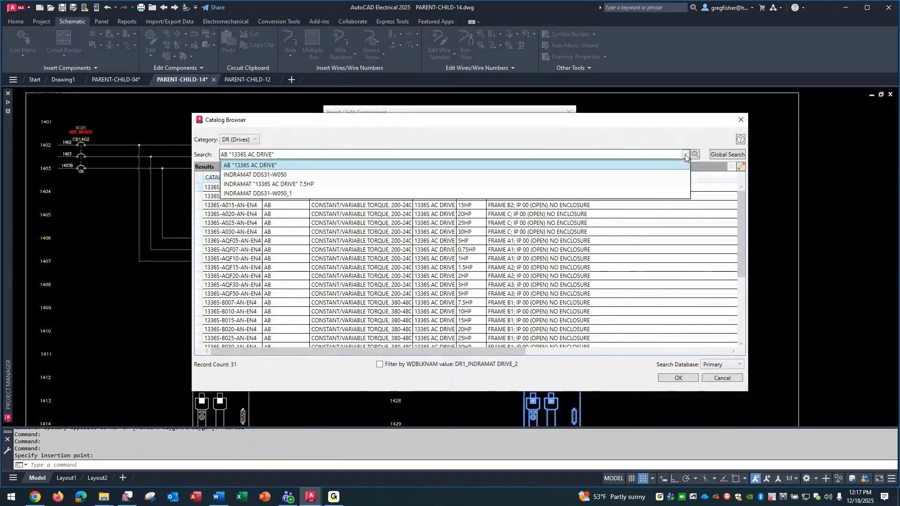
click(641, 176)
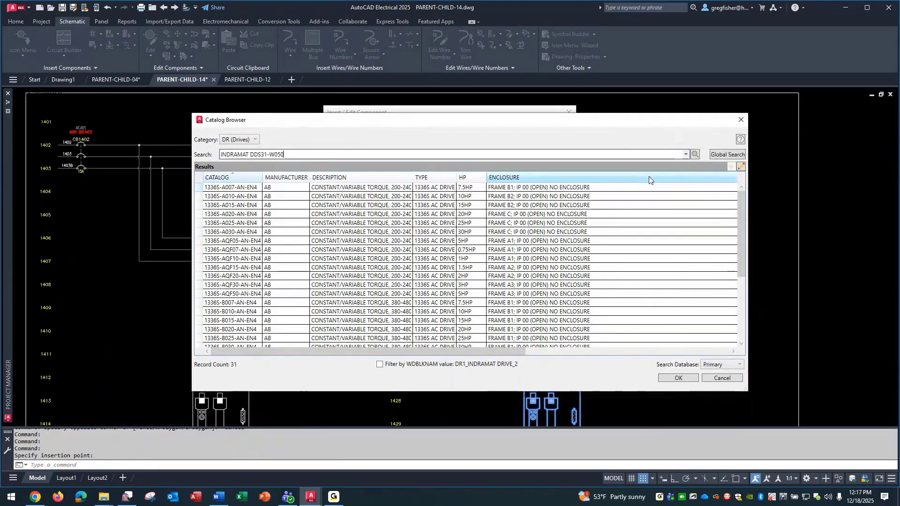
click(695, 155)
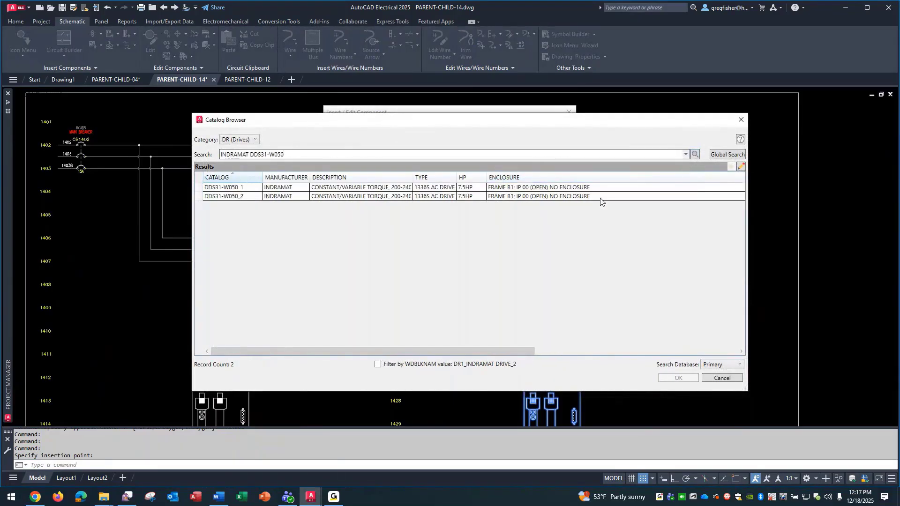
click(404, 189)
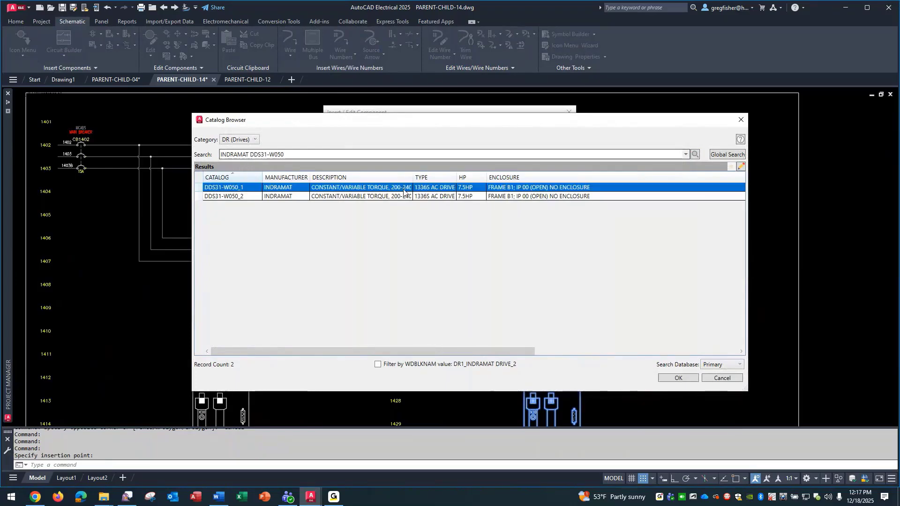
click(677, 377)
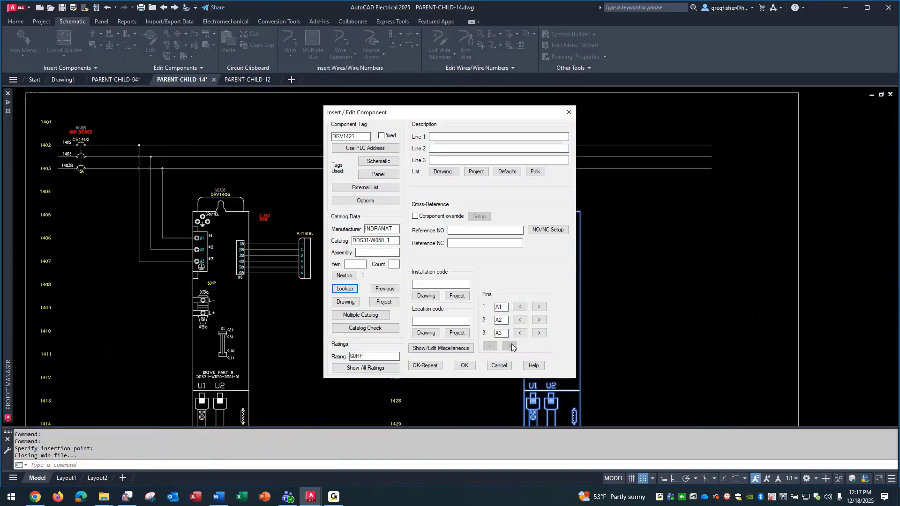
Step: Give the second drive the description Z AXIS / DRIVE and project location code MCAB5, and accept the component data
click(468, 136)
text(Z A)
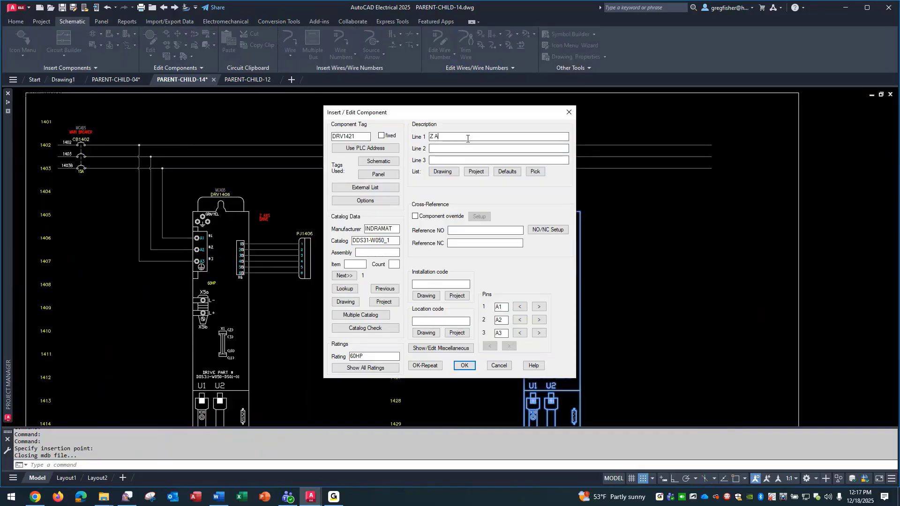
text(XIS)
key(Tab)
text(DRIVE)
click(462, 333)
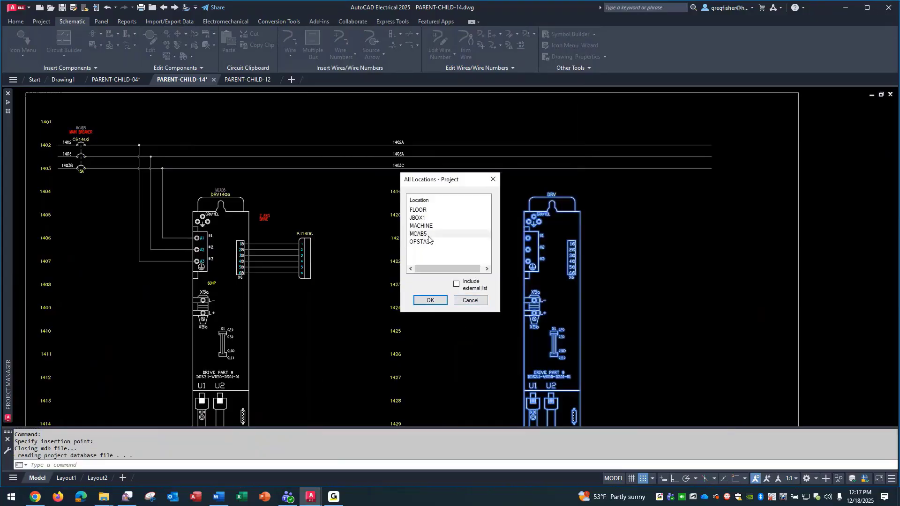
click(428, 236)
click(438, 300)
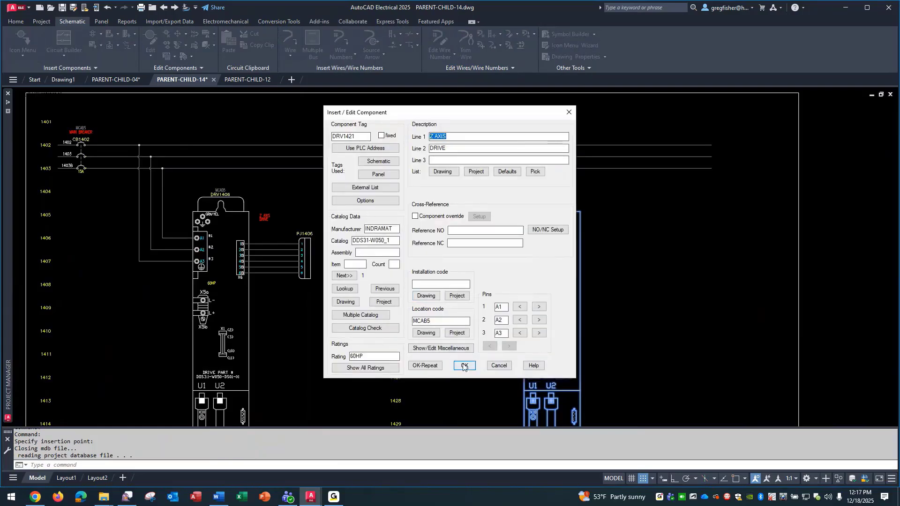
click(464, 365)
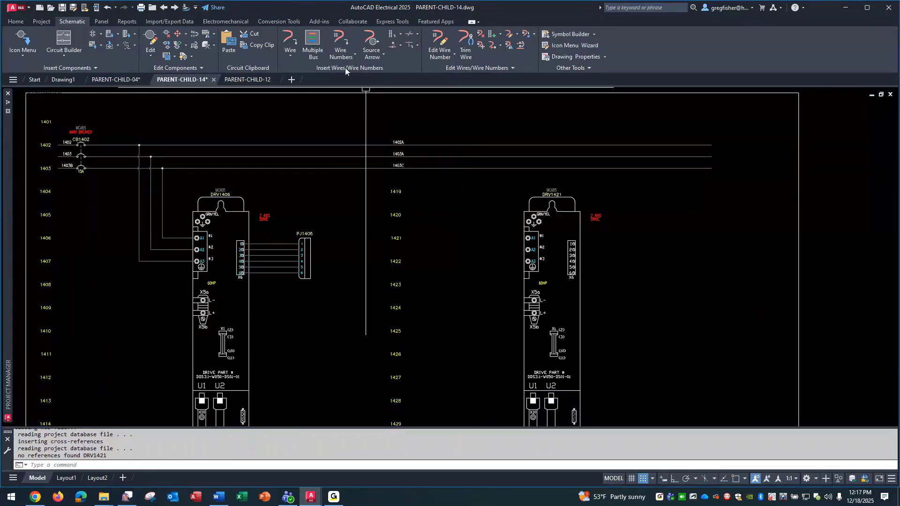
Step: Run a three-wire bus from the existing three-phase wires, starting at wire 1402A, to the second drive's terminals A1, A2 and A3
click(313, 45)
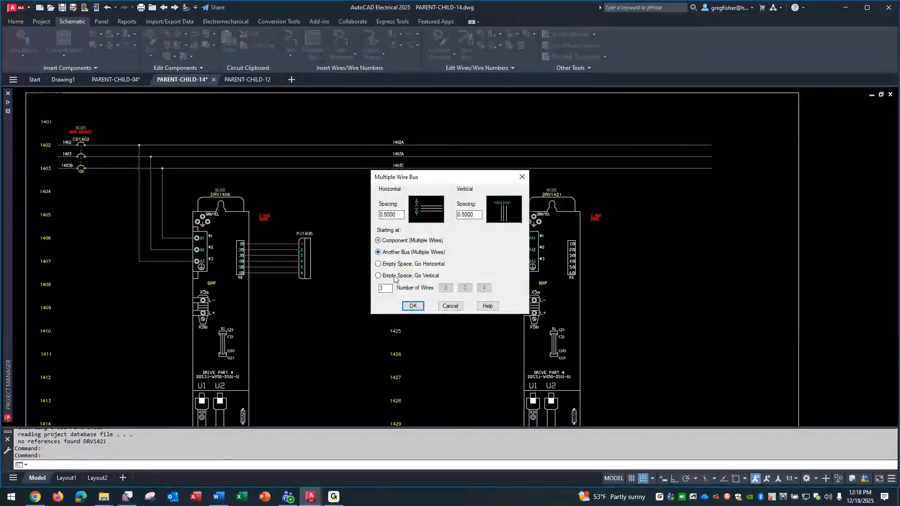
click(413, 306)
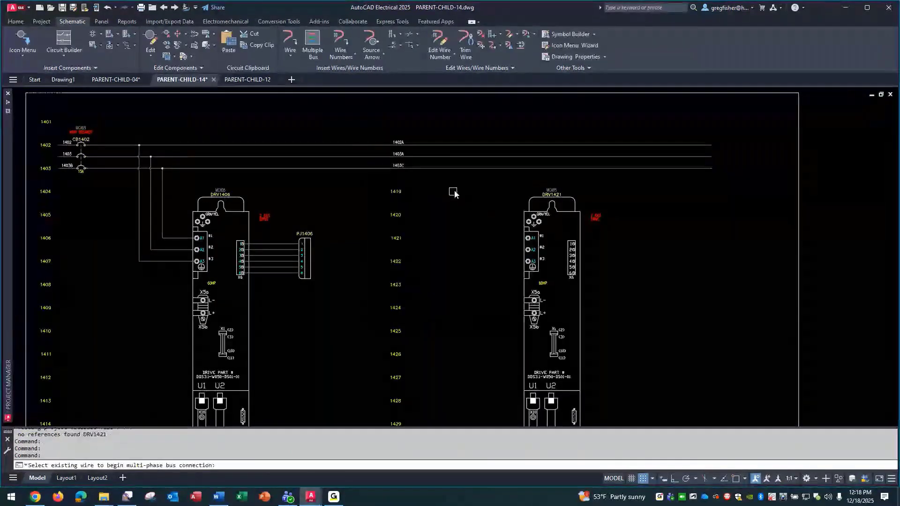
click(446, 145)
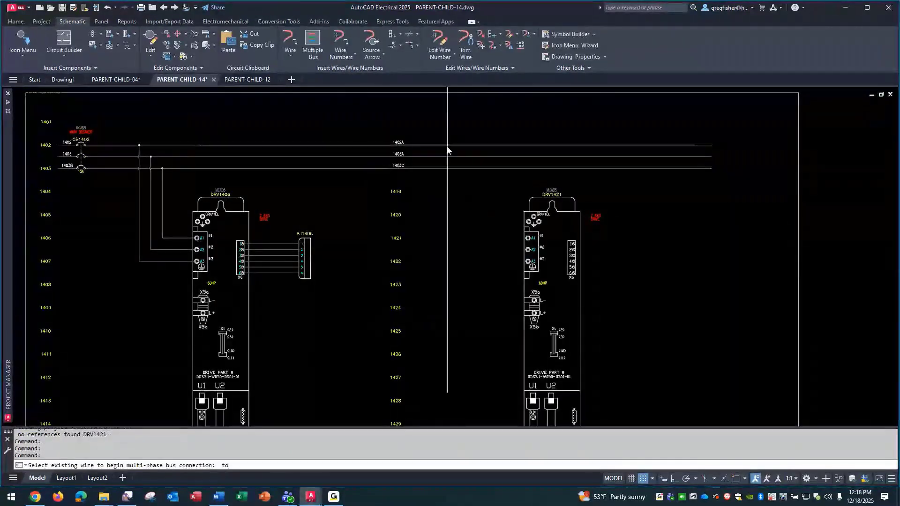
click(527, 264)
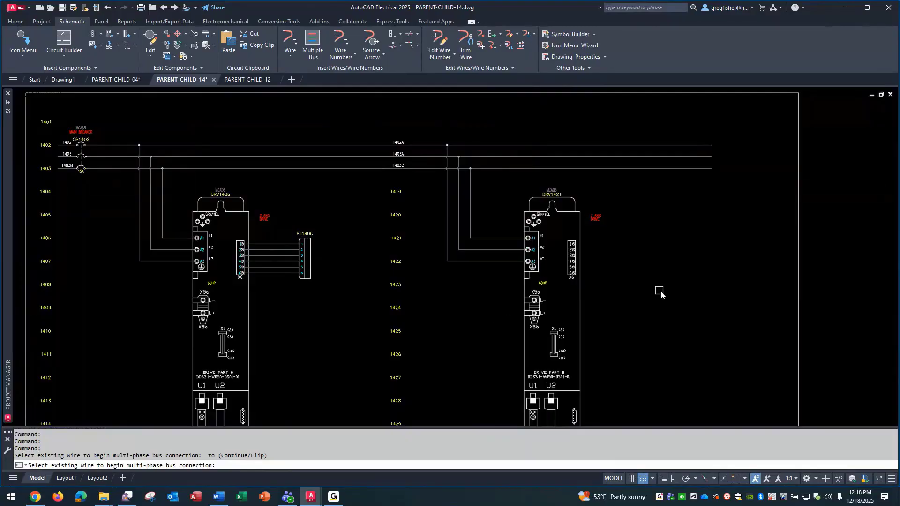
key(Escape)
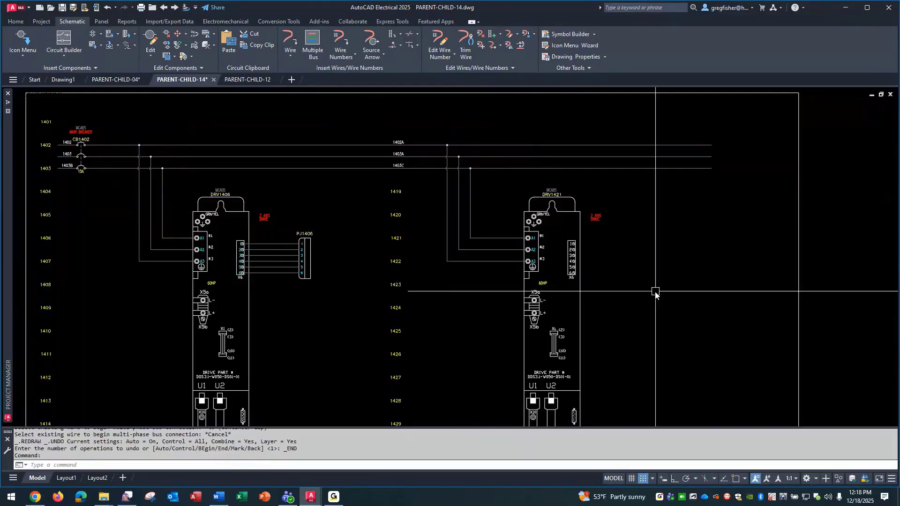
Step: Explode the second drive's block and inspect its power terminal attributes and the X6 terminal strip
scroll(625, 287, up, 2)
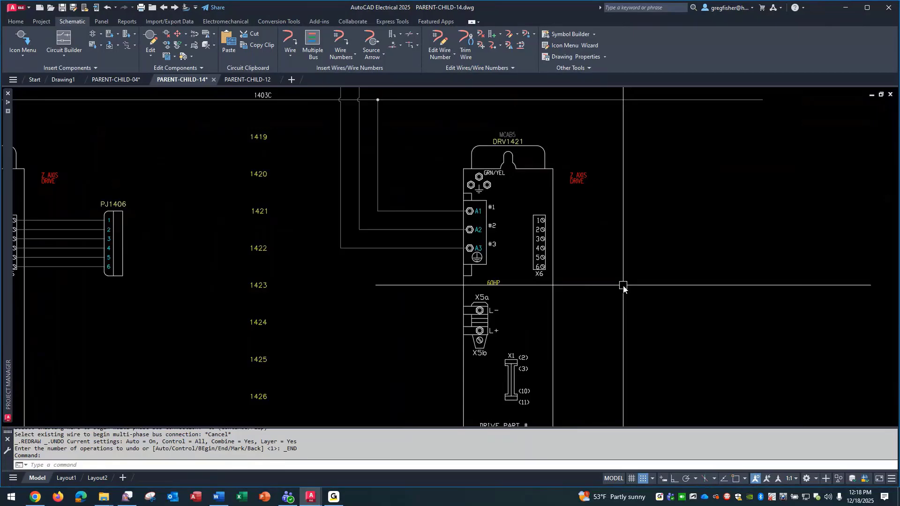
click(523, 205)
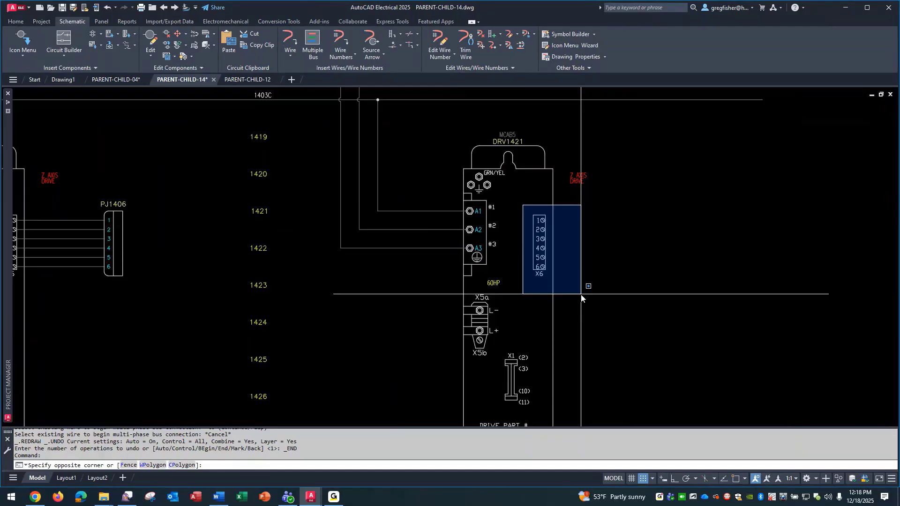
key(Escape)
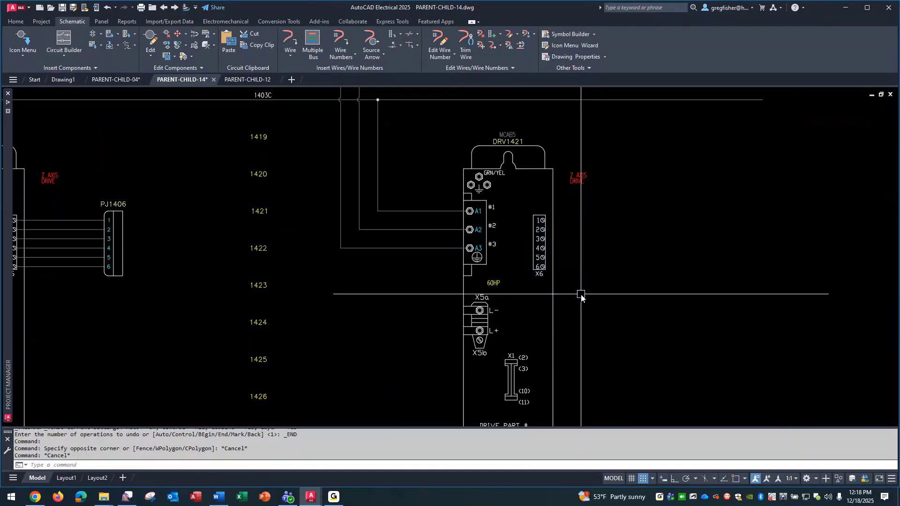
text(EXPLODE)
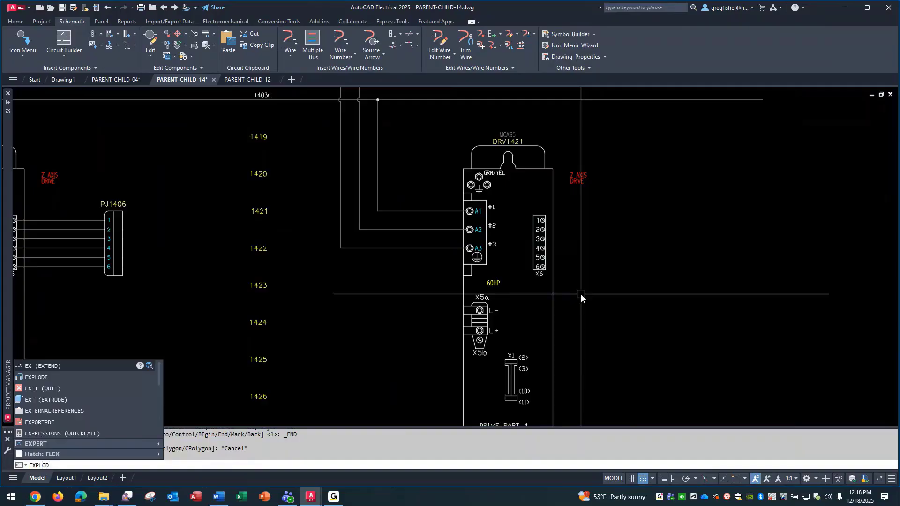
key(Return)
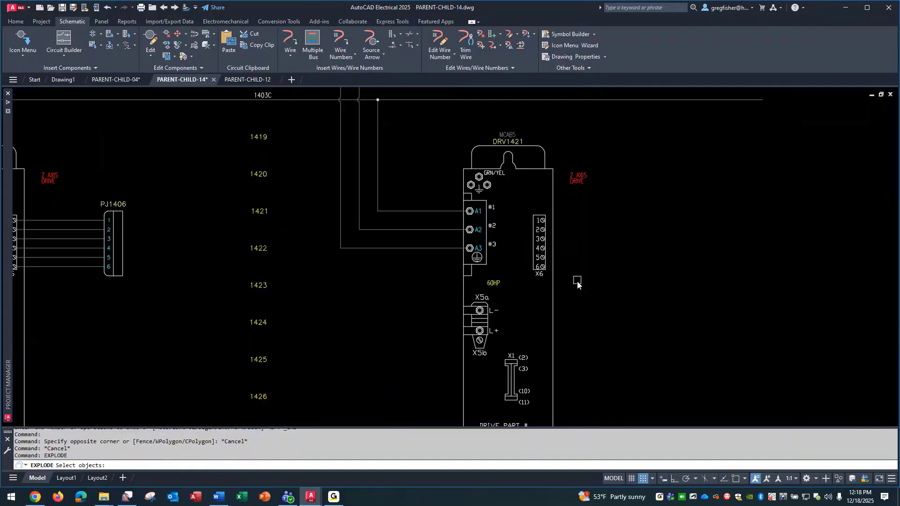
click(543, 251)
key(Return)
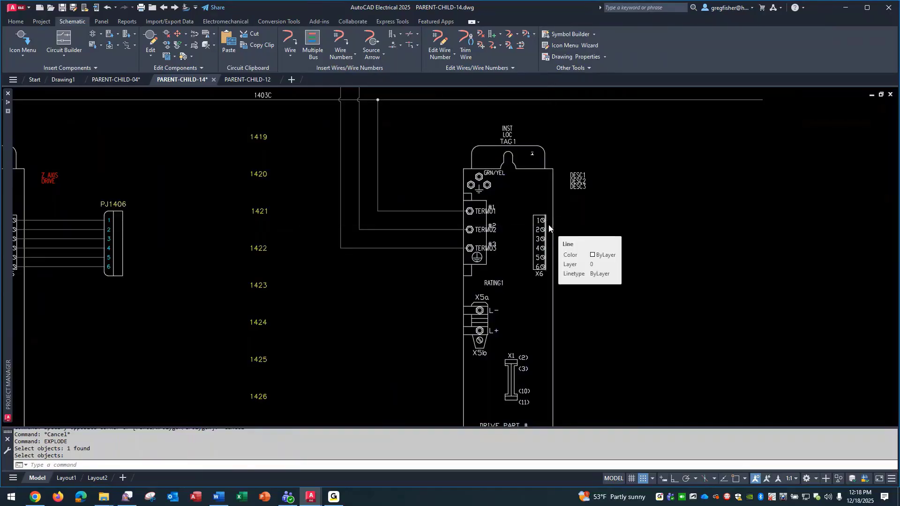
scroll(549, 228, up, 4)
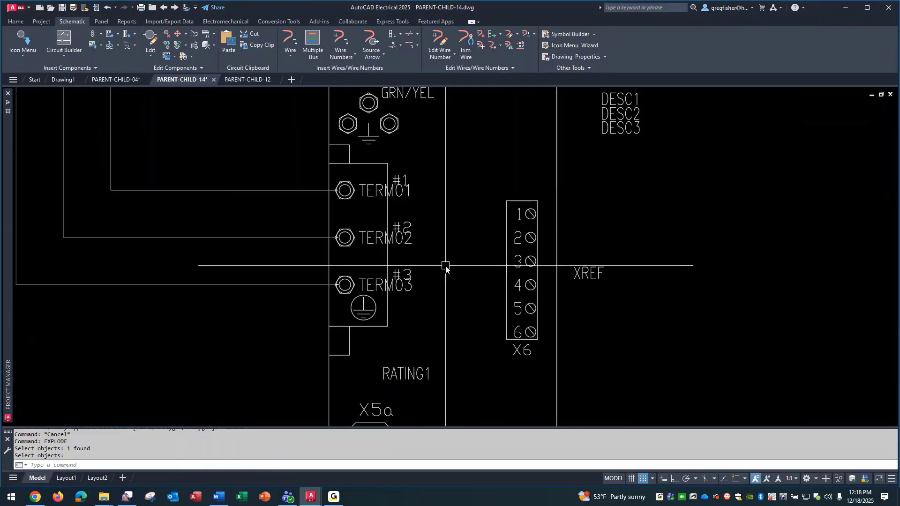
Step: Undo the last zoom and the explode of the second drive's block
text(u)
key(Return)
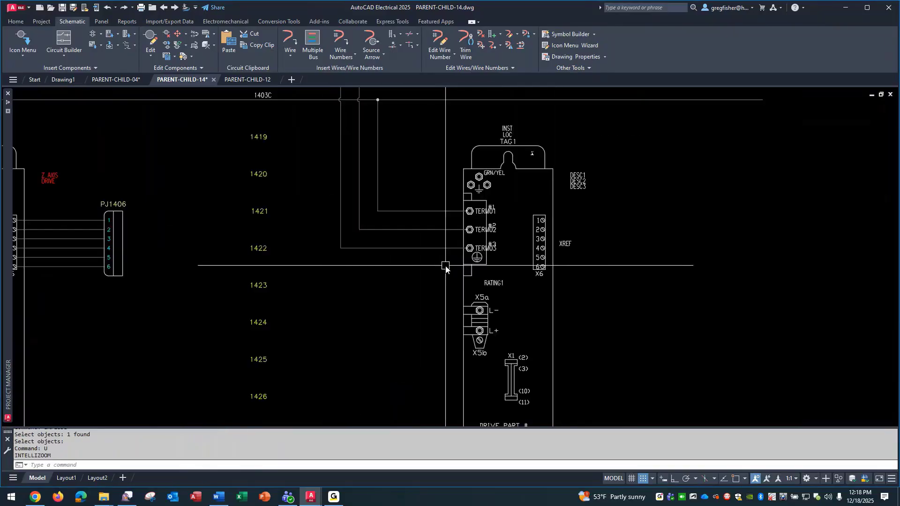
text(u)
key(Return)
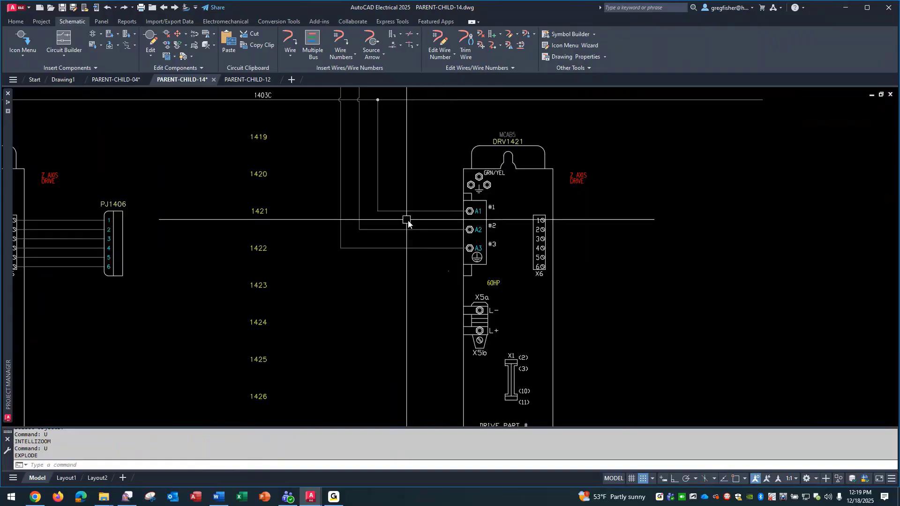
Step: Open drawing PARENT-CHILD-12 and place an INDRAMAT CHILD terminal strip symbol beside line reference 1242
click(243, 81)
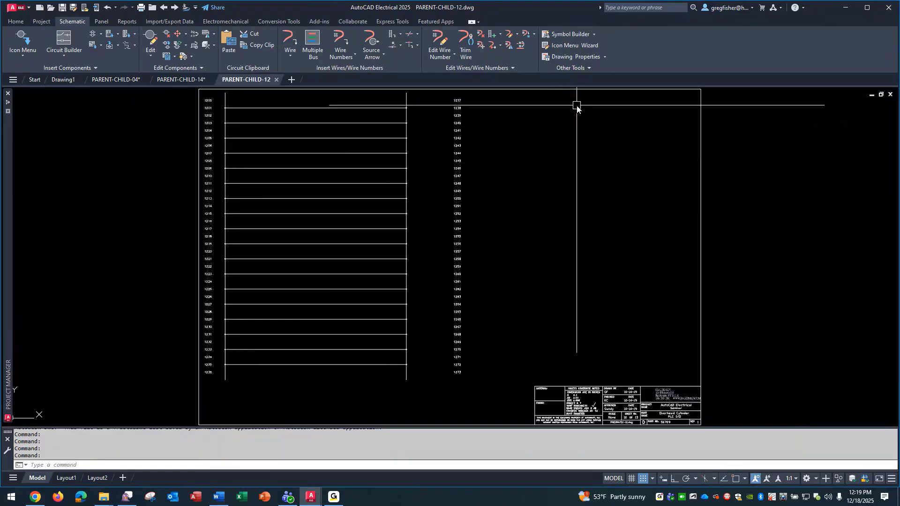
scroll(585, 105, up, 4)
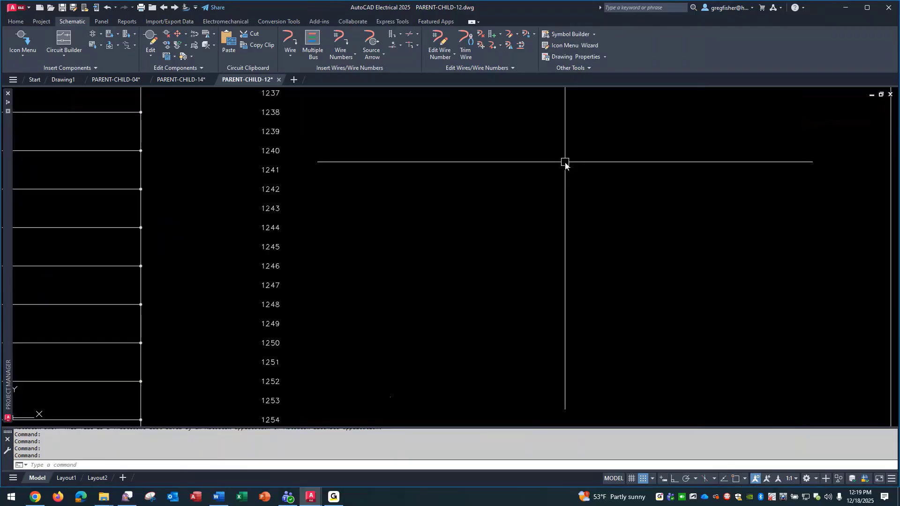
middle_drag(565, 160, 521, 209)
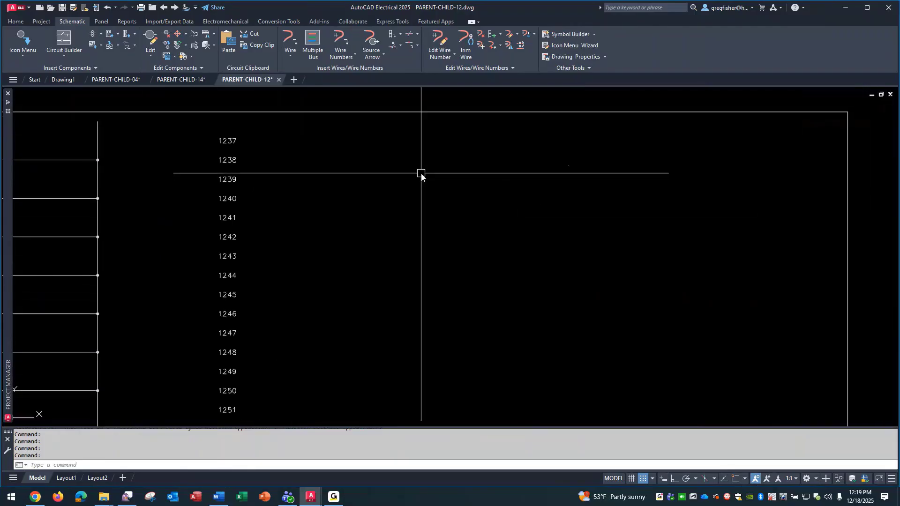
click(19, 40)
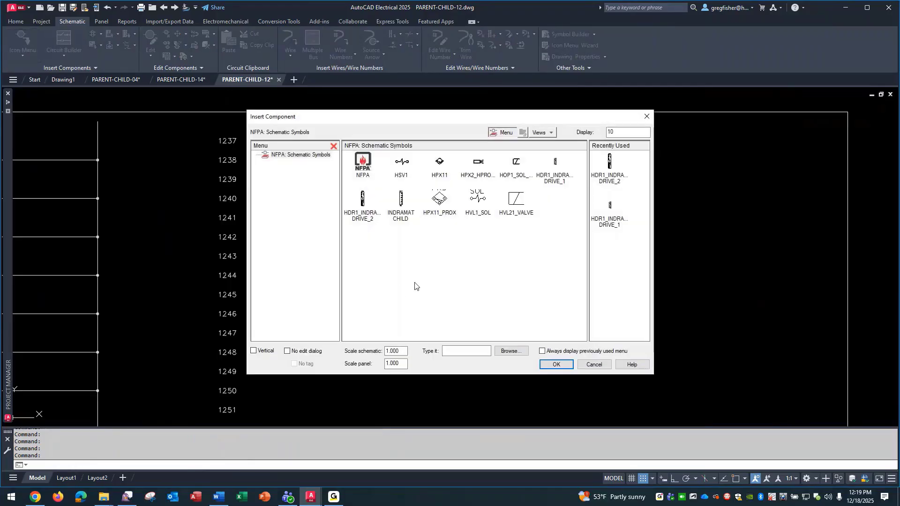
click(401, 201)
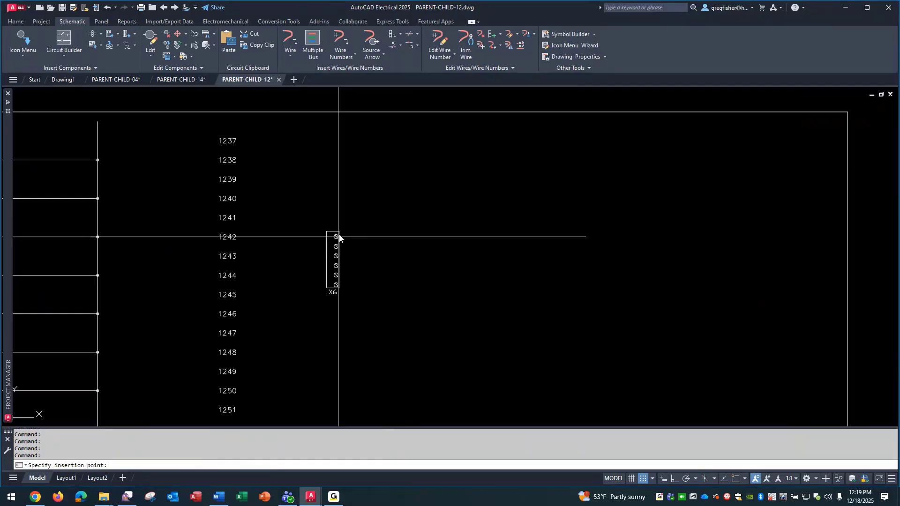
click(339, 237)
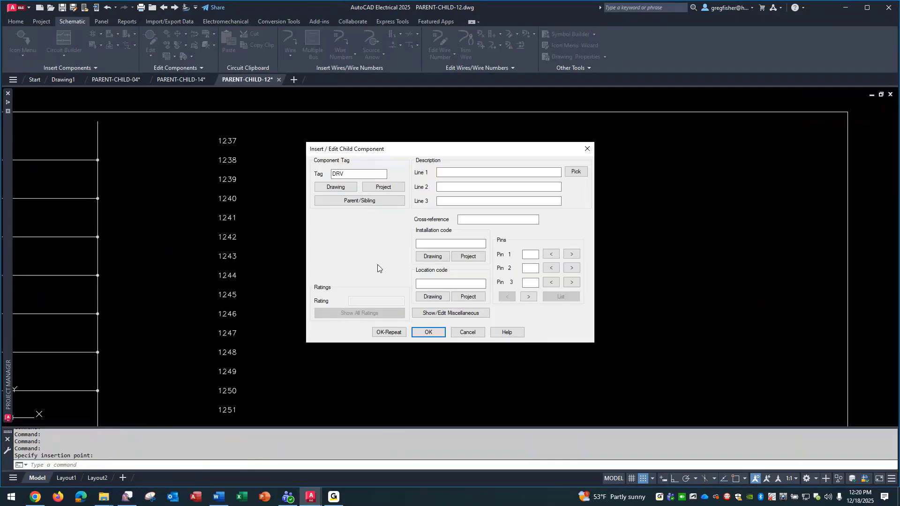
Step: Link the child terminal strip to parent drive DRV1421 from the project-wide component list and accept the child data
click(383, 187)
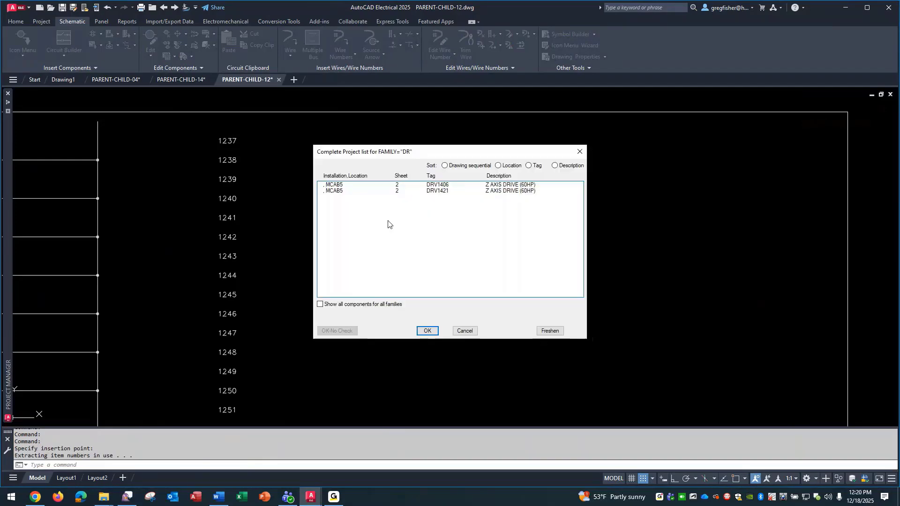
click(454, 192)
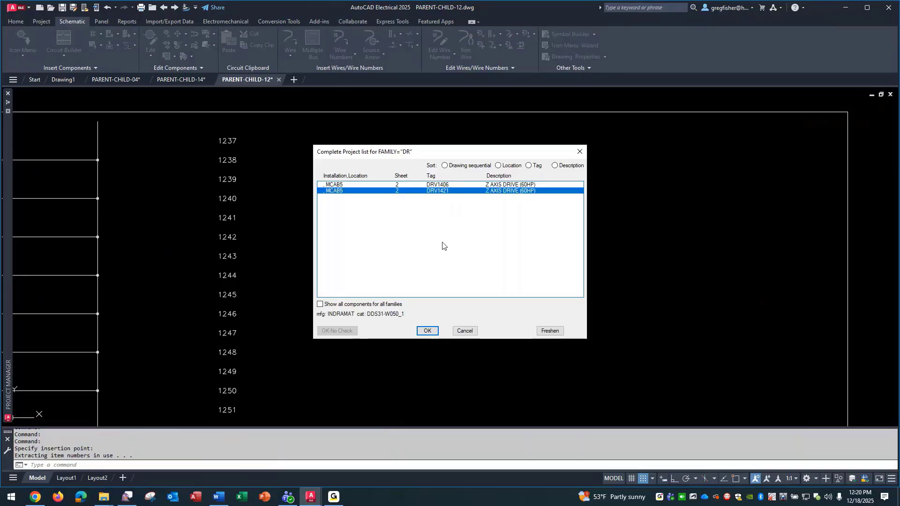
click(428, 331)
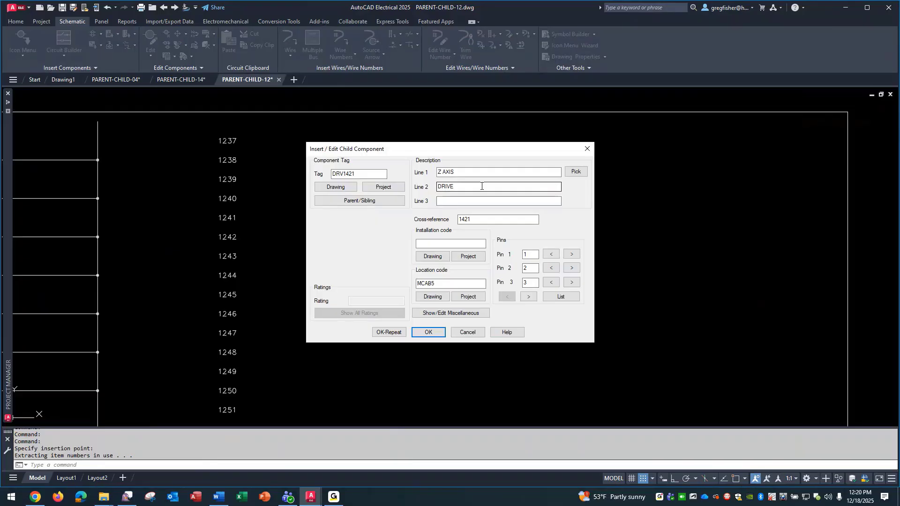
click(428, 332)
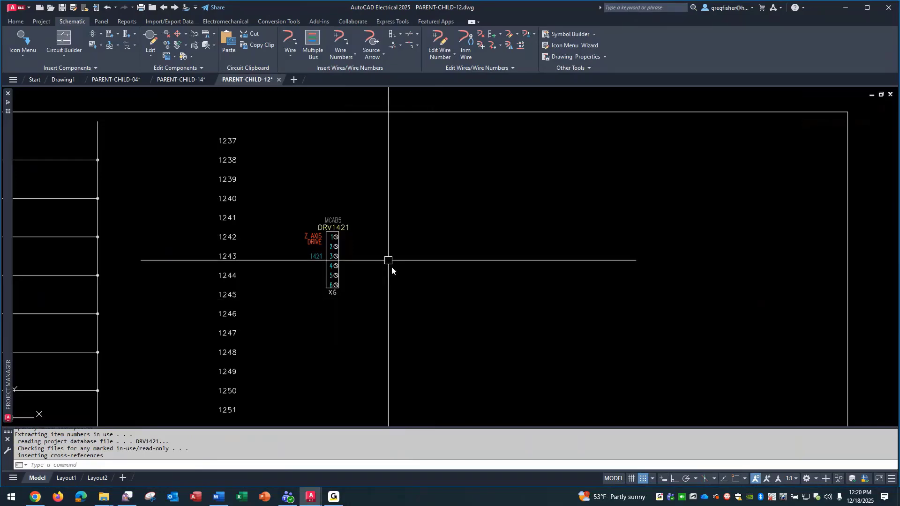
Step: Examine the child's cross-reference and the parent drive's cross-reference in PARENT-CHILD-14, and return to PARENT-CHILD-12
scroll(298, 252, up, 2)
click(297, 251)
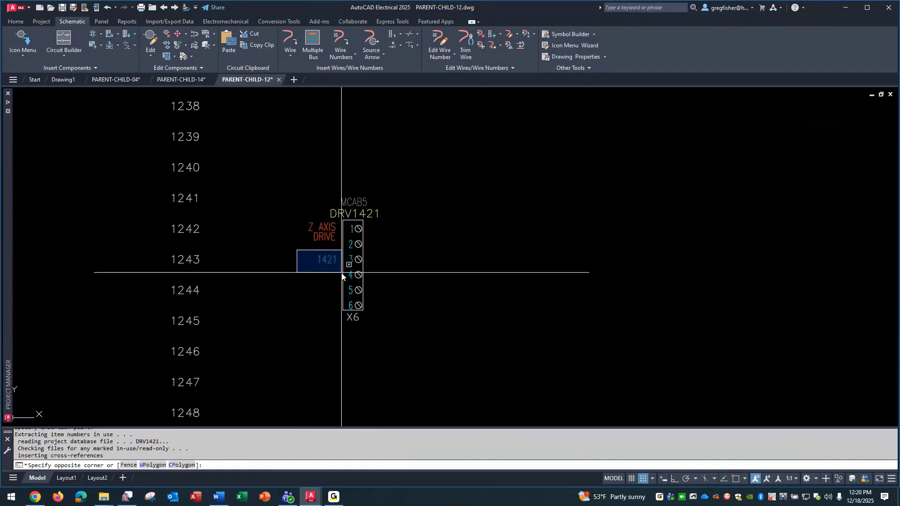
key(Escape)
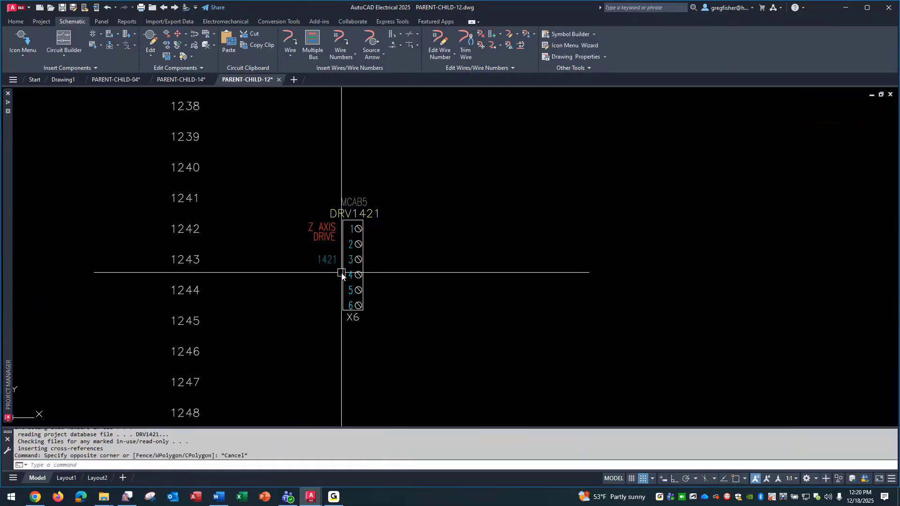
click(182, 79)
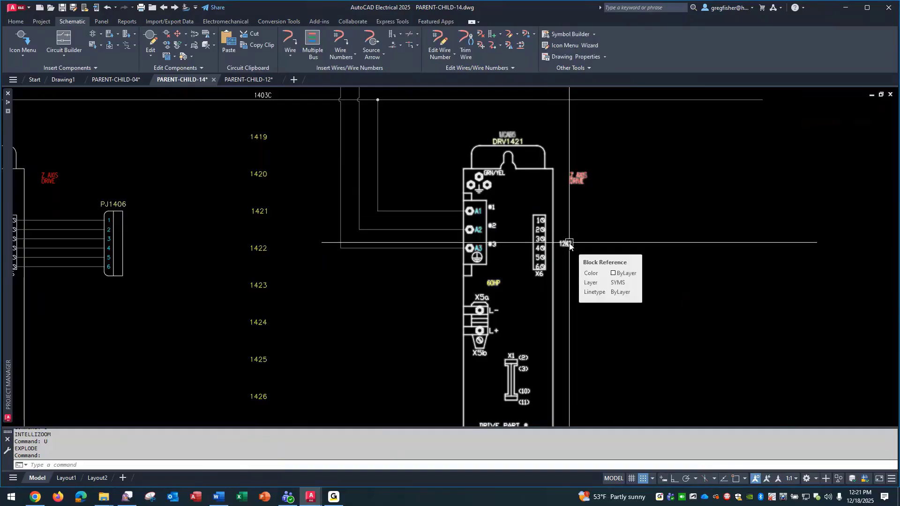
click(242, 80)
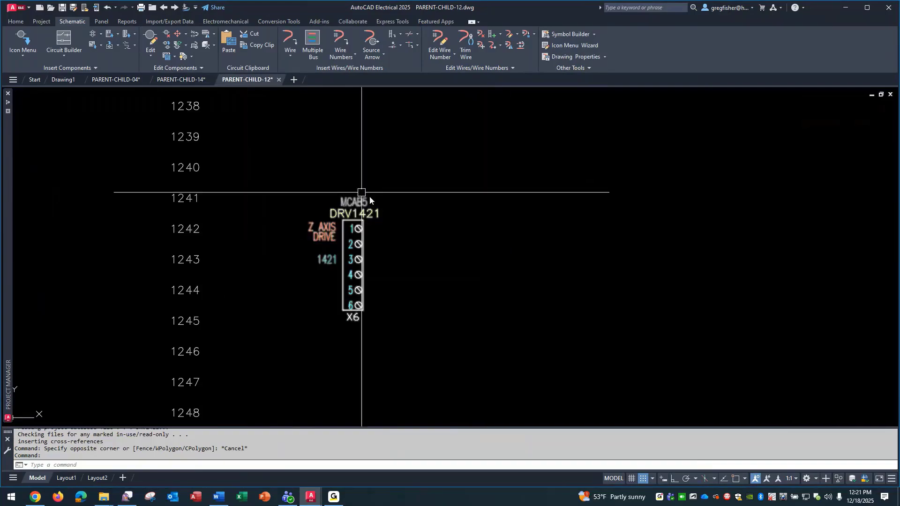
click(128, 36)
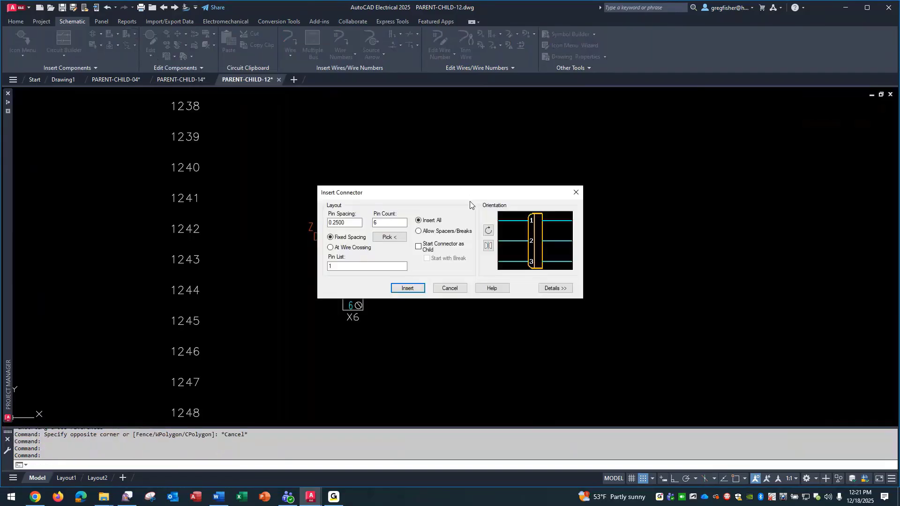
click(412, 287)
key(Escape)
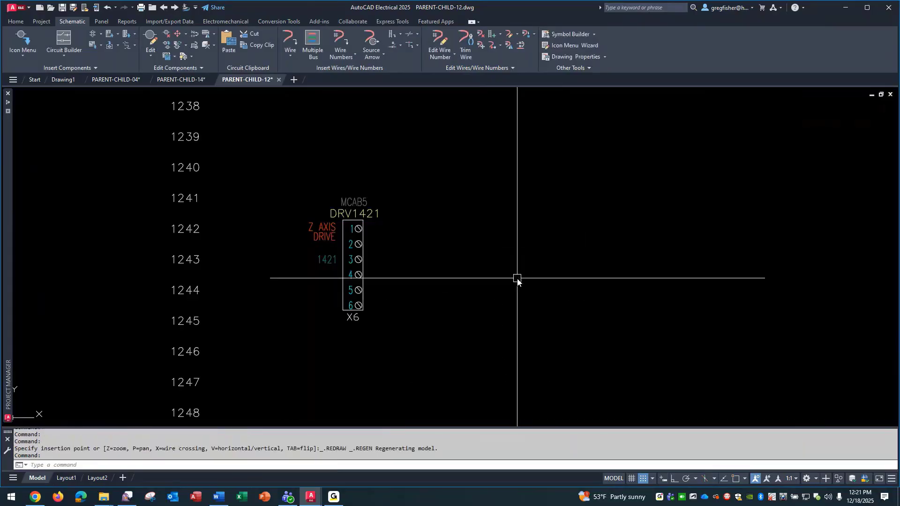
Step: Run a horizontal six-wire bus starting from component terminals 1 to 6 of the child X6 strip
click(315, 43)
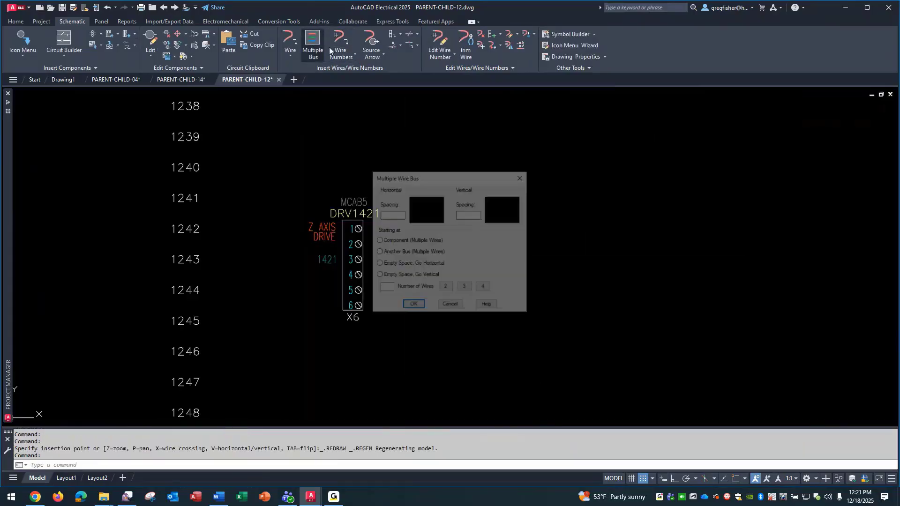
click(388, 241)
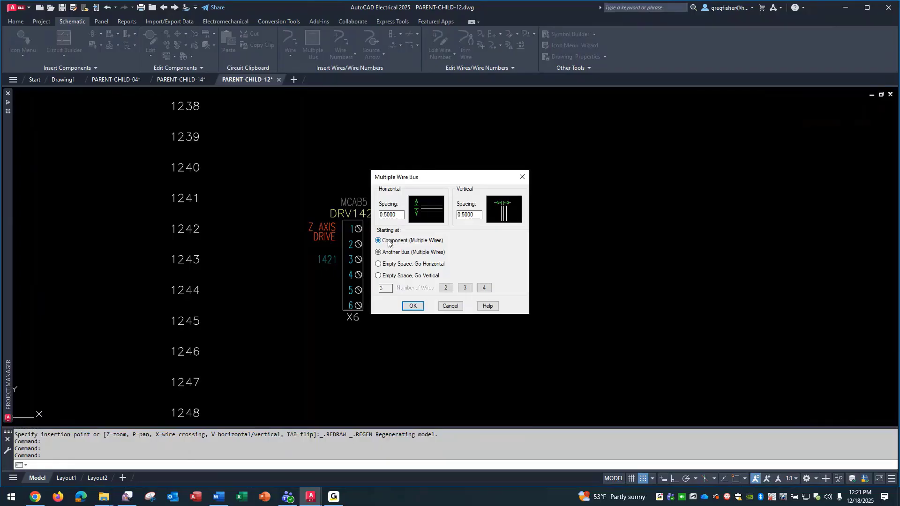
click(412, 305)
click(347, 183)
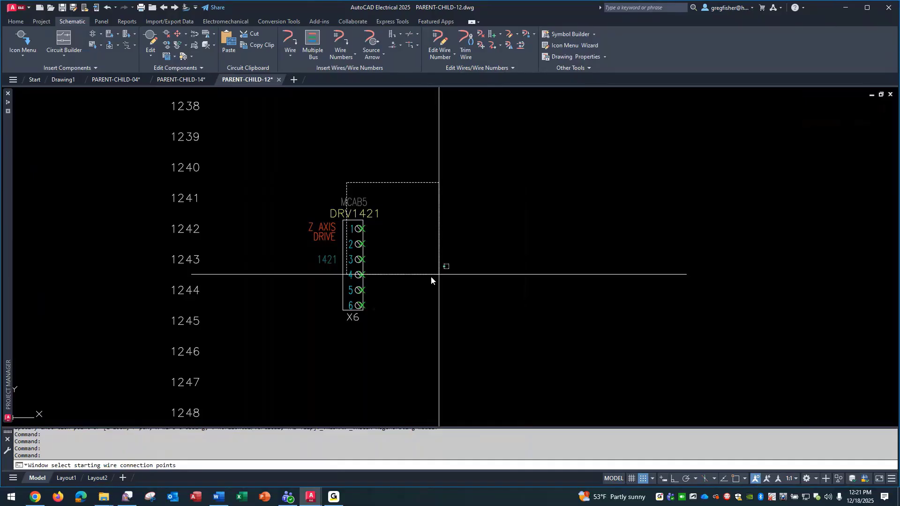
click(454, 346)
key(Return)
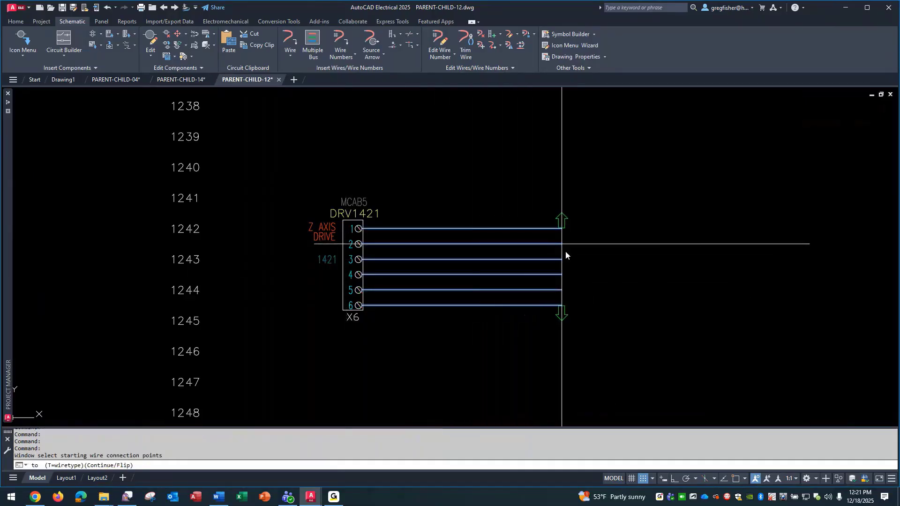
click(698, 244)
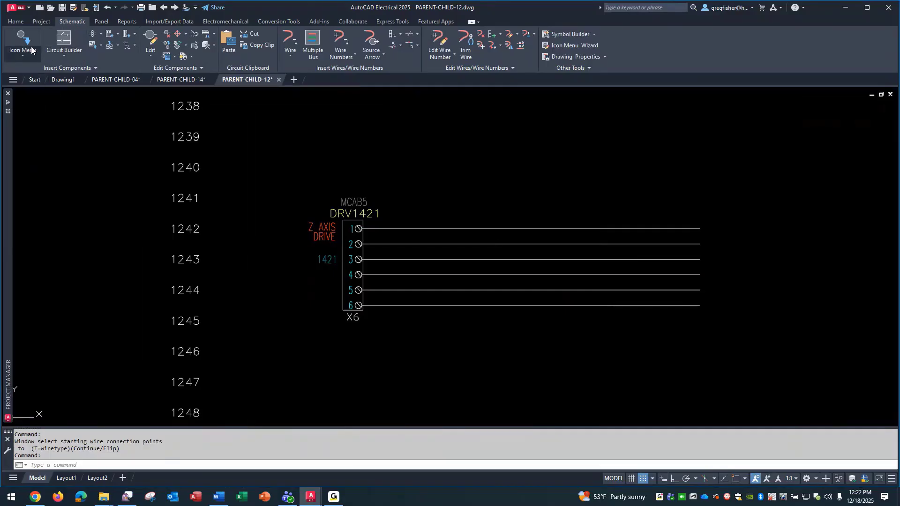
Step: Insert a 6-pin connector with 0.2500 fixed pin spacing at the free ends of the six wires and accept its component data
click(124, 37)
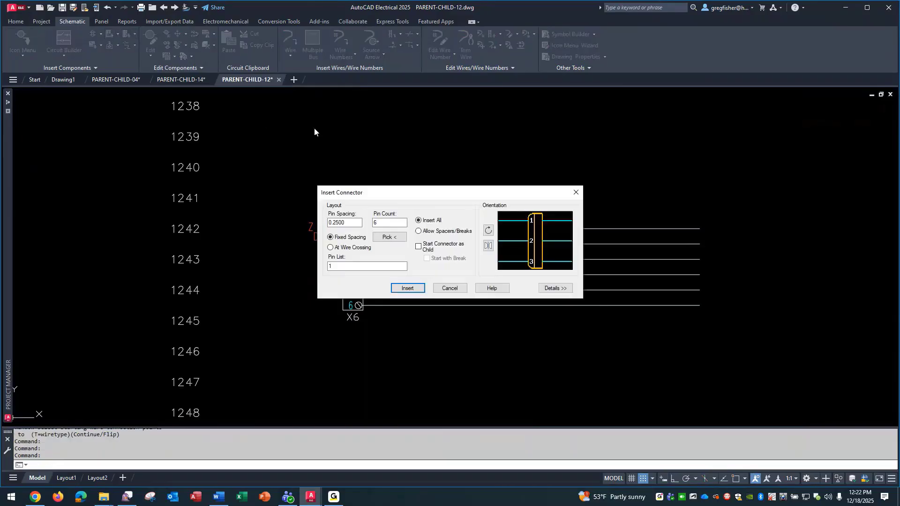
click(407, 288)
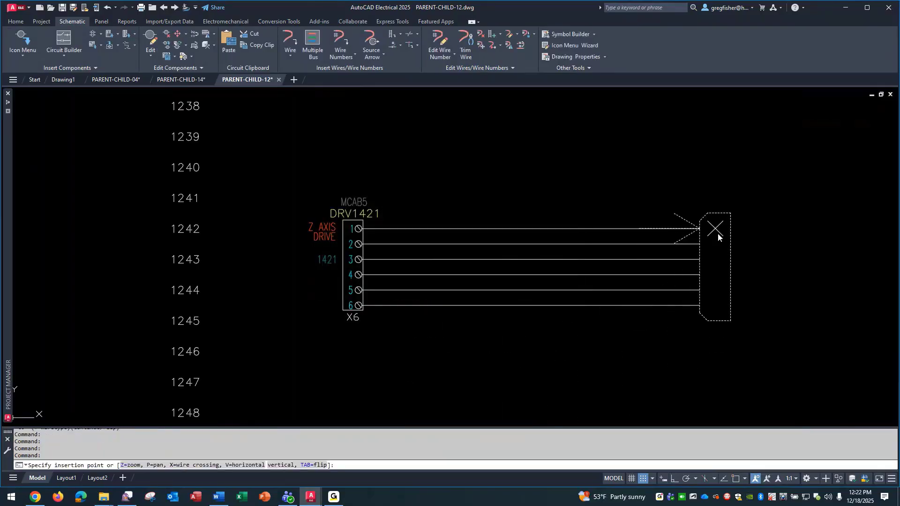
click(718, 232)
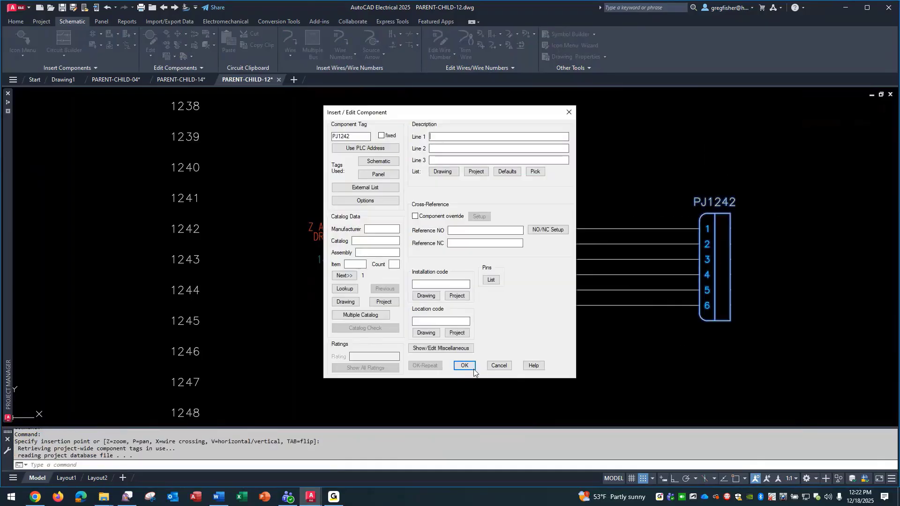
click(465, 366)
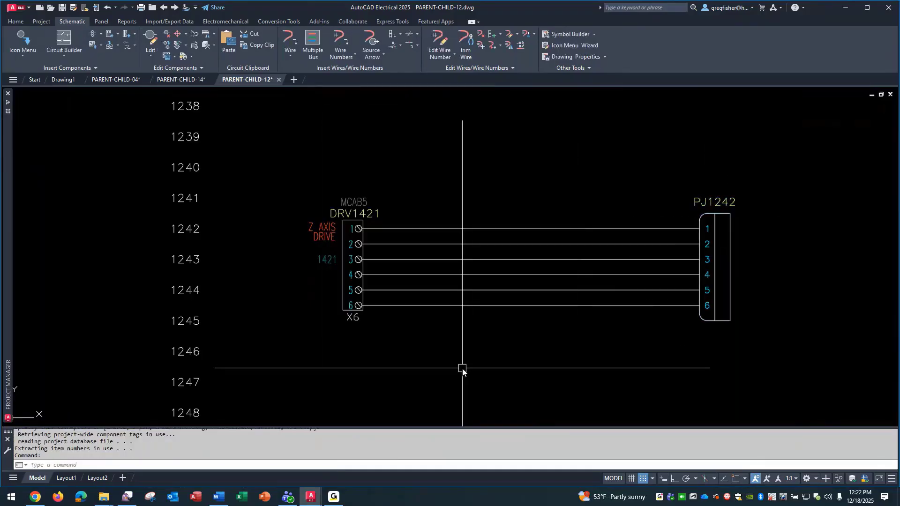
Step: Place a second INDRAMAT CHILD symbol beside line reference 1250, below the first child strip
scroll(462, 371, down, 2)
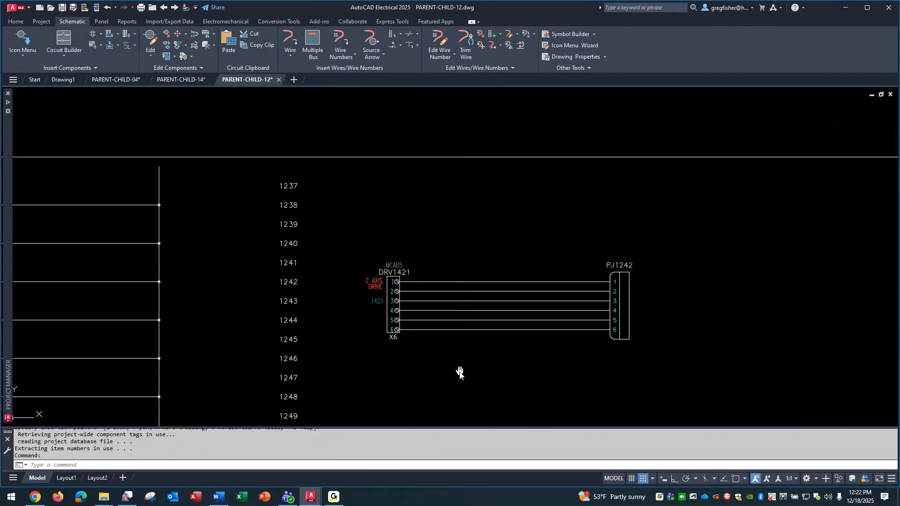
mouse_move(460, 372)
middle_down()
mouse_move(430, 316)
mouse_move(372, 260)
middle_up()
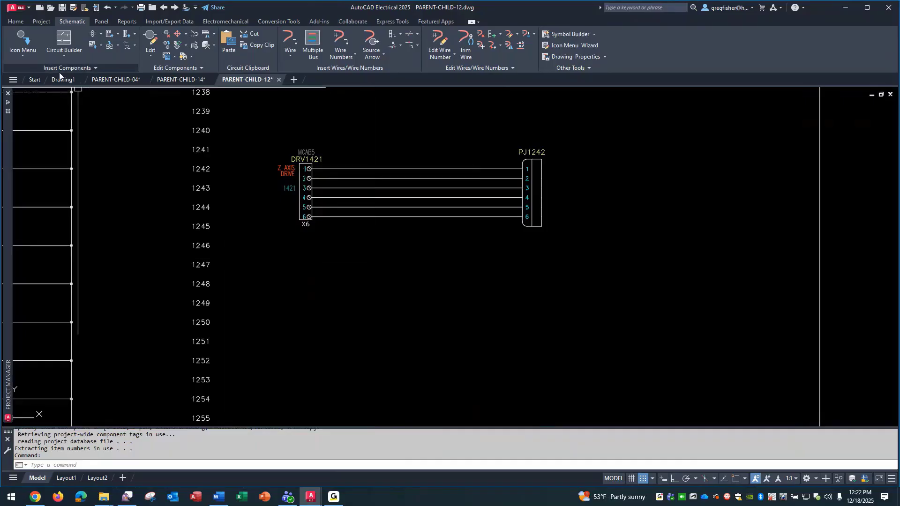
click(29, 36)
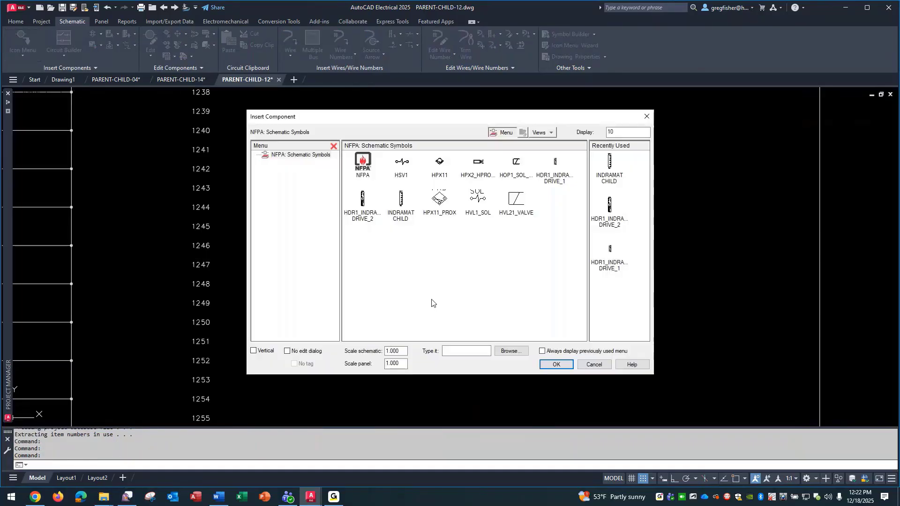
click(401, 200)
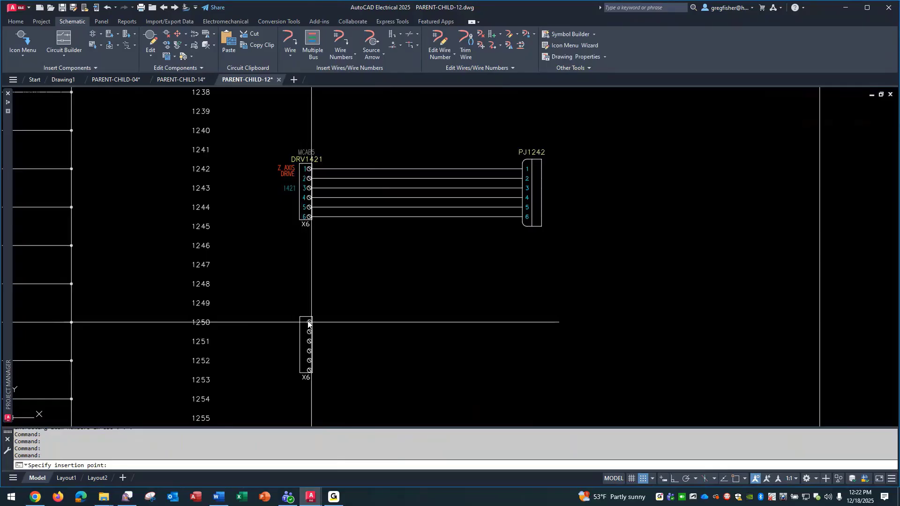
click(309, 323)
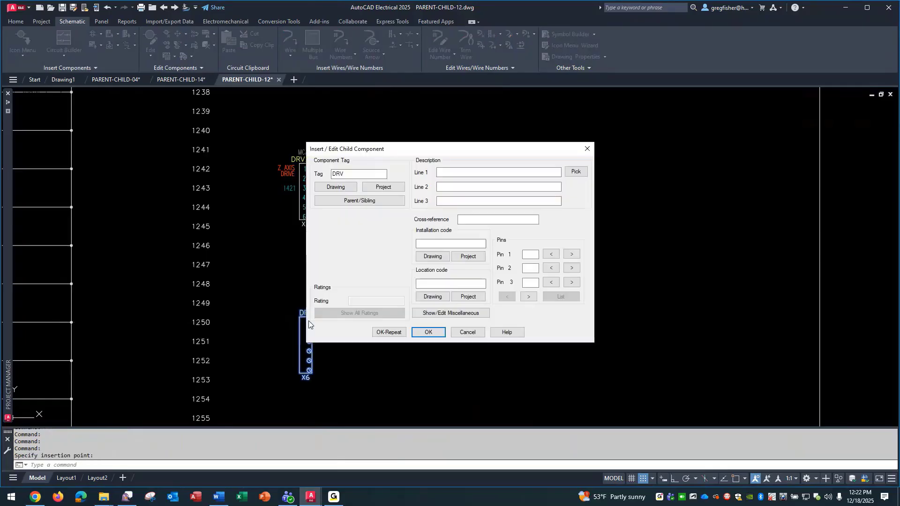
Step: Try to link the second child strip to parent drive DRV1421 from the project-wide component list, and cancel at the reference limit
click(353, 202)
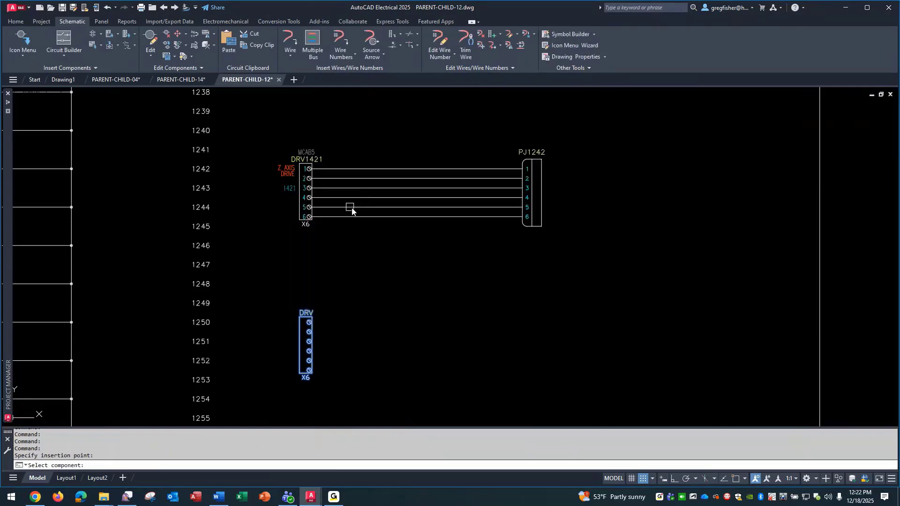
click(351, 273)
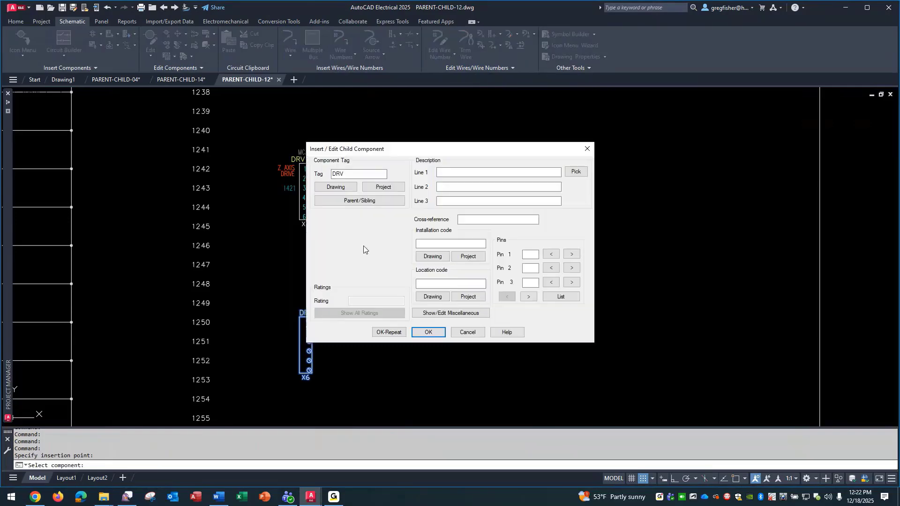
click(387, 189)
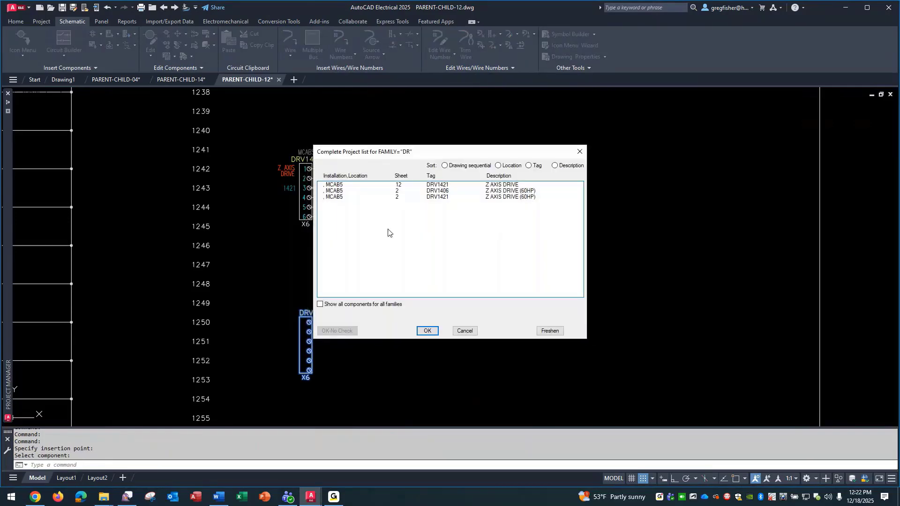
click(445, 197)
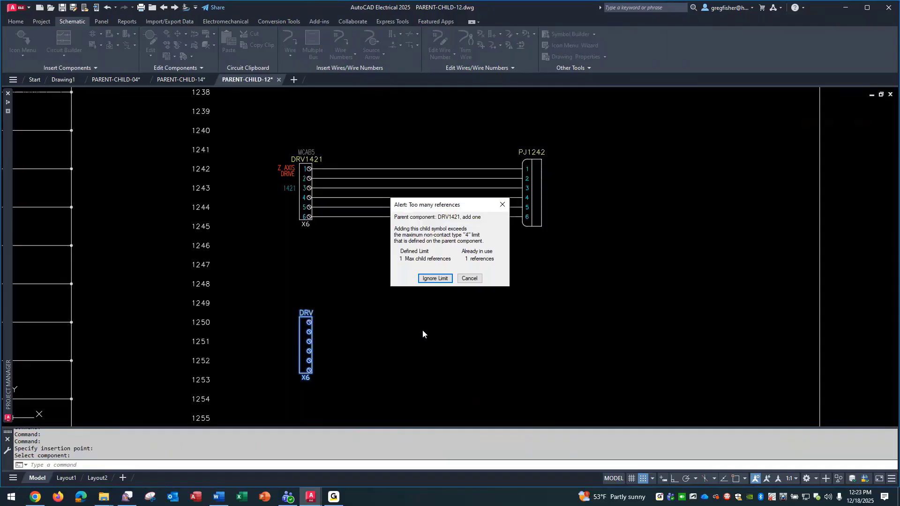
click(469, 279)
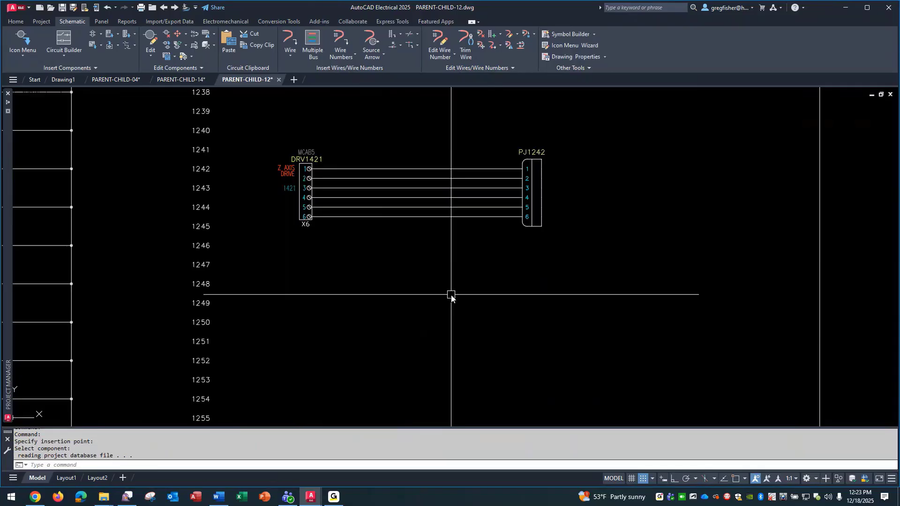
Step: Switch to the PARENT-CHILD-14 drawing and examine the two INDRAMAT drives, DRV1406 and DRV1421
click(179, 80)
scroll(382, 327, down, 3)
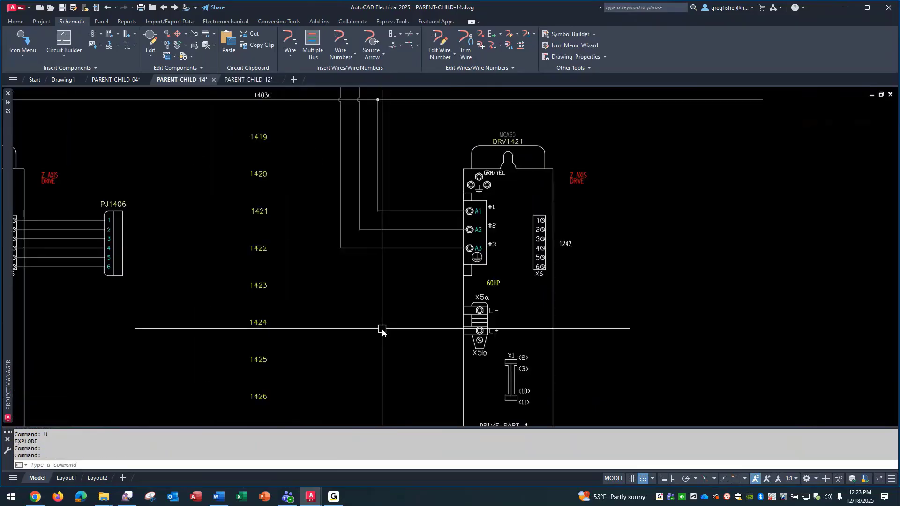
middle_drag(373, 383, 302, 296)
scroll(301, 295, down, 2)
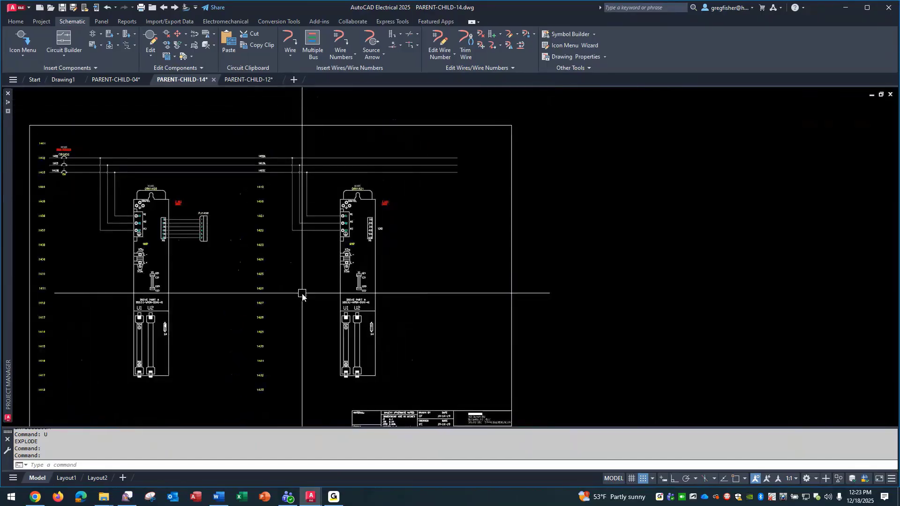
scroll(325, 271, up, 2)
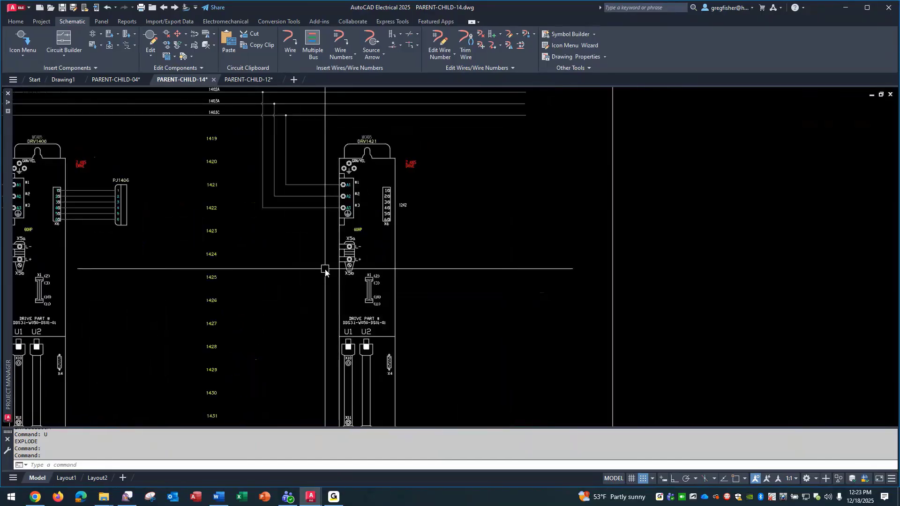
text(E)
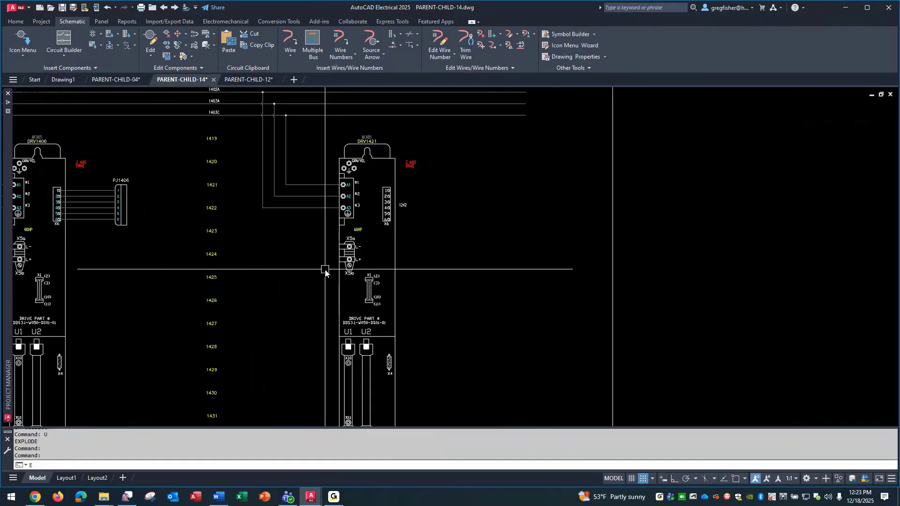
text(XPLO)
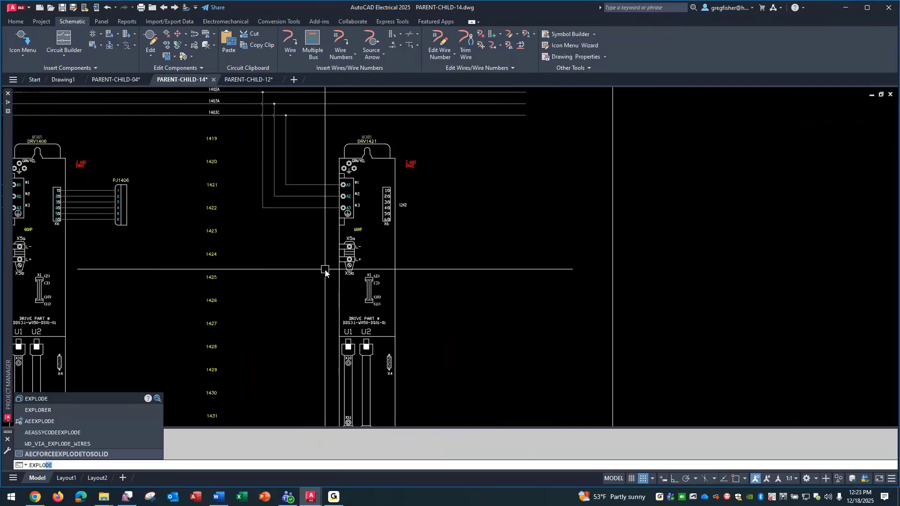
key(Escape)
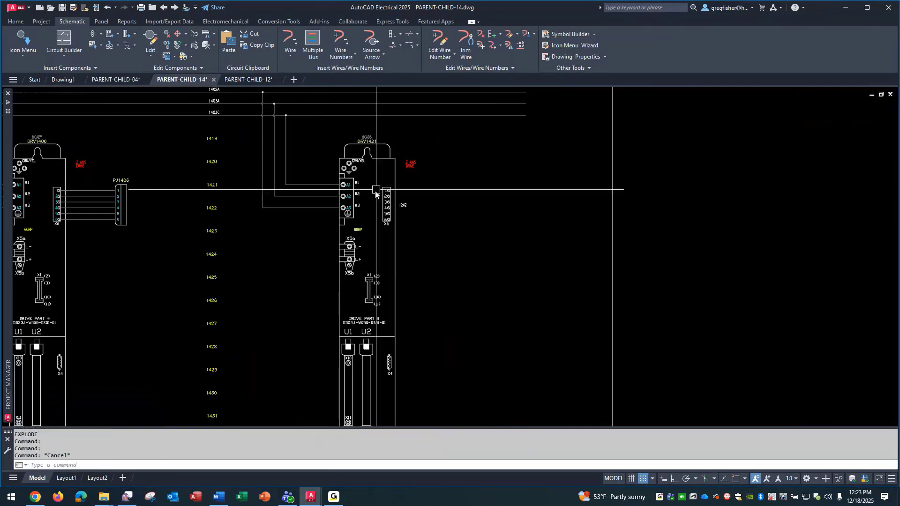
Step: Copy drive DRV1421 to the open space beside it at line reference 1421 and accept component tag DRV1421A
right_click(385, 149)
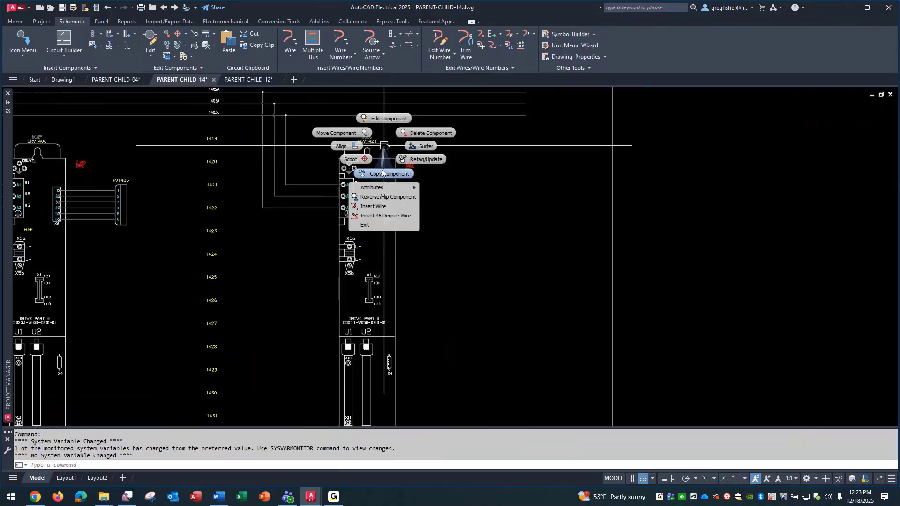
click(382, 173)
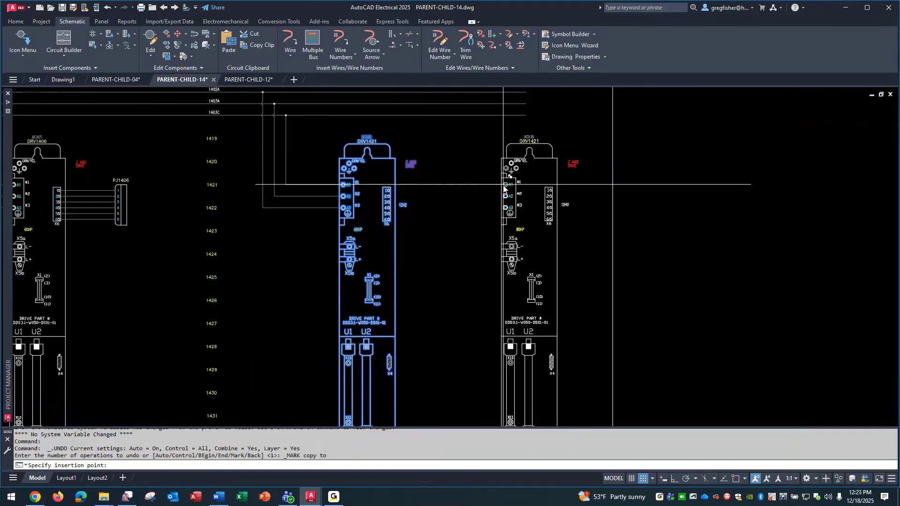
click(504, 188)
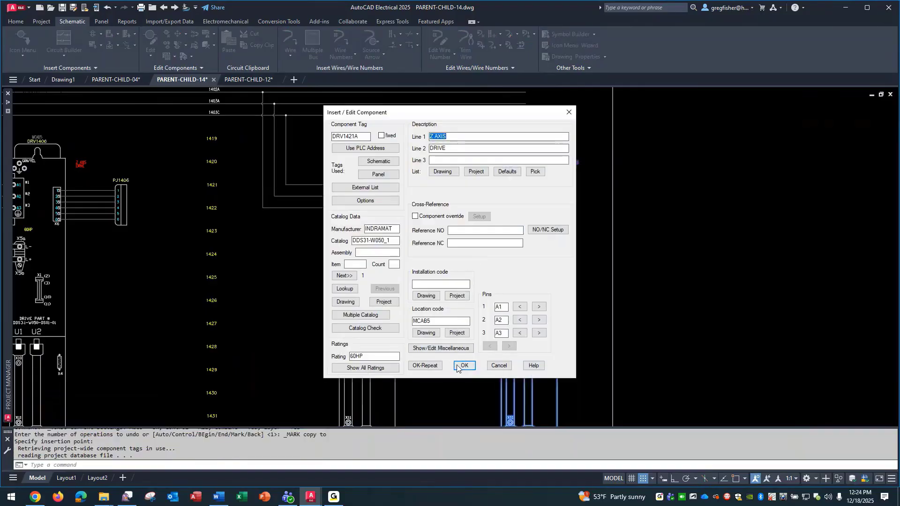
click(462, 366)
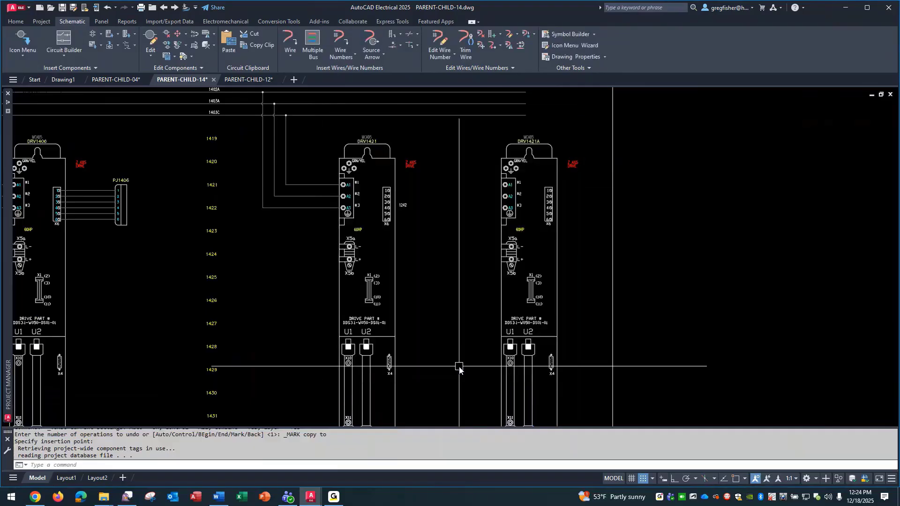
Step: Explode the copied drive DRV1421A into its individual lines, text and attribute definitions
text(EXPLODE)
key(Return)
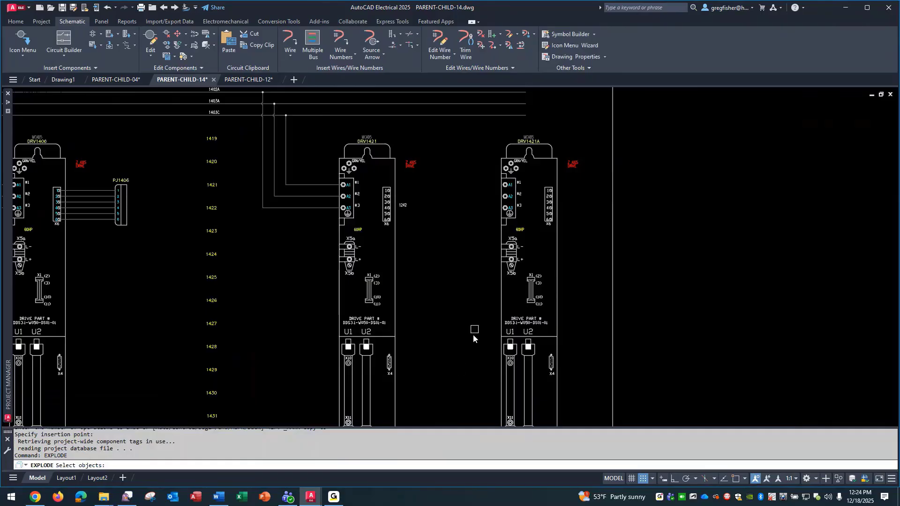
click(513, 215)
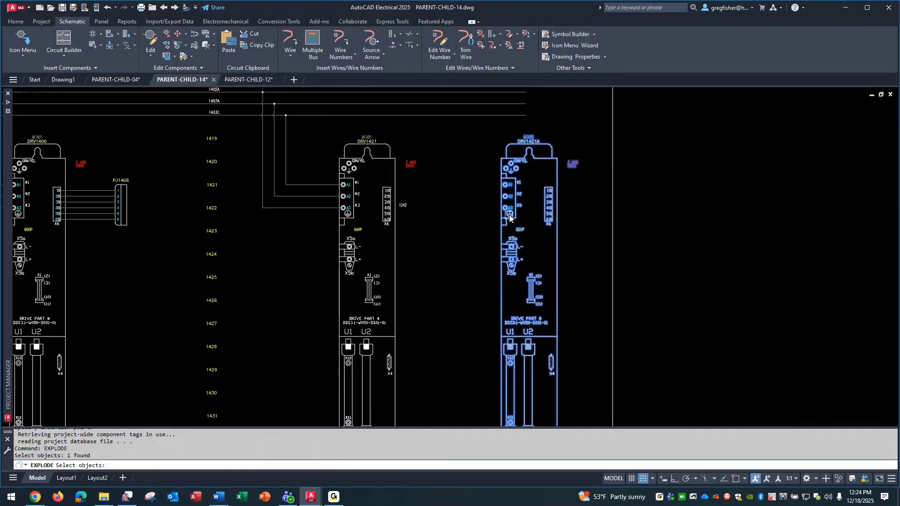
key(Return)
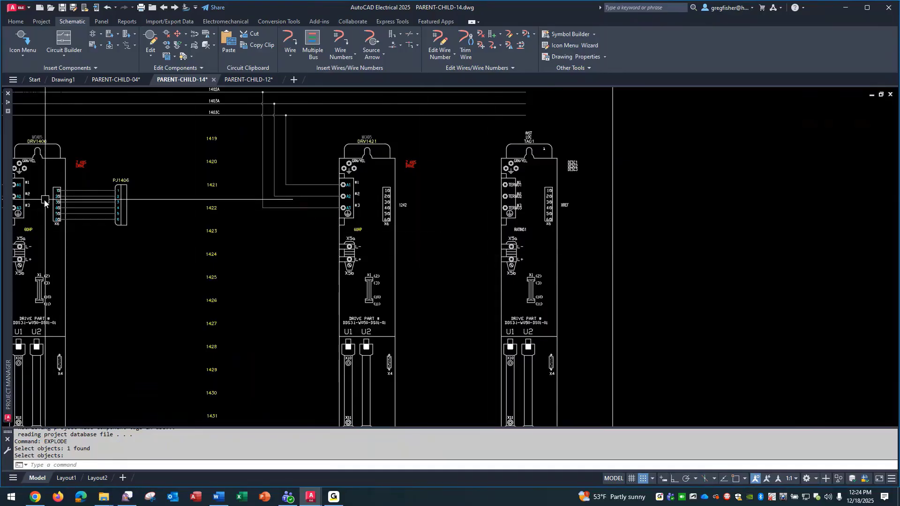
Step: Compare DRV1406's X6 terminal strip with the exploded drive's strip, and check whether its pin number 1 is editable text
scroll(45, 201, up, 4)
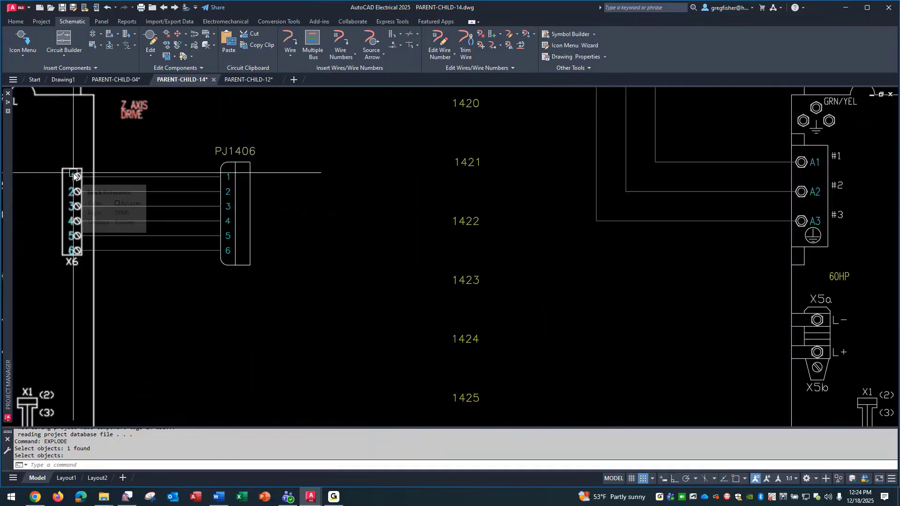
scroll(357, 313, down, 3)
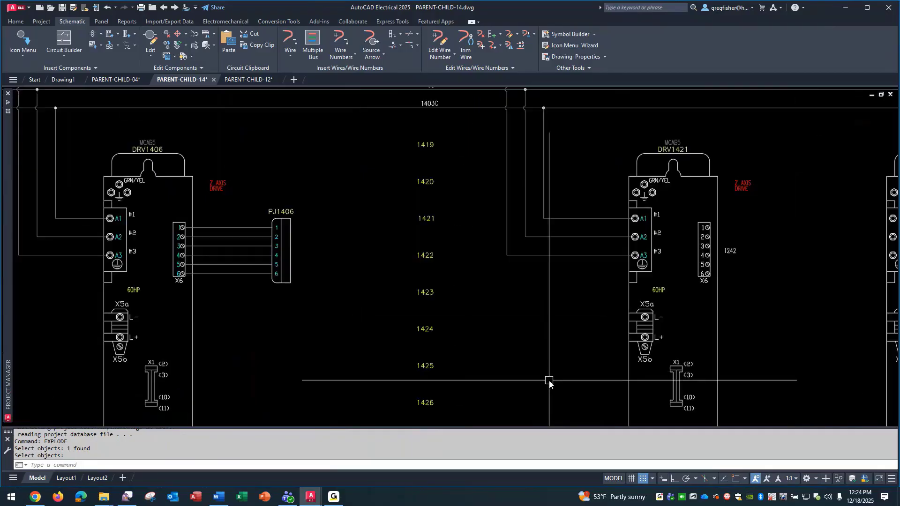
scroll(549, 382, down, 3)
middle_drag(684, 382, 402, 267)
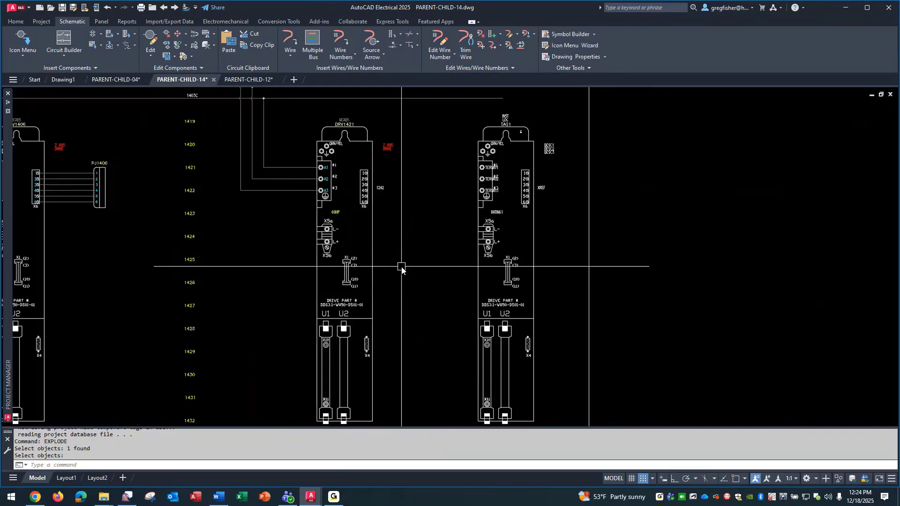
scroll(536, 173, up, 6)
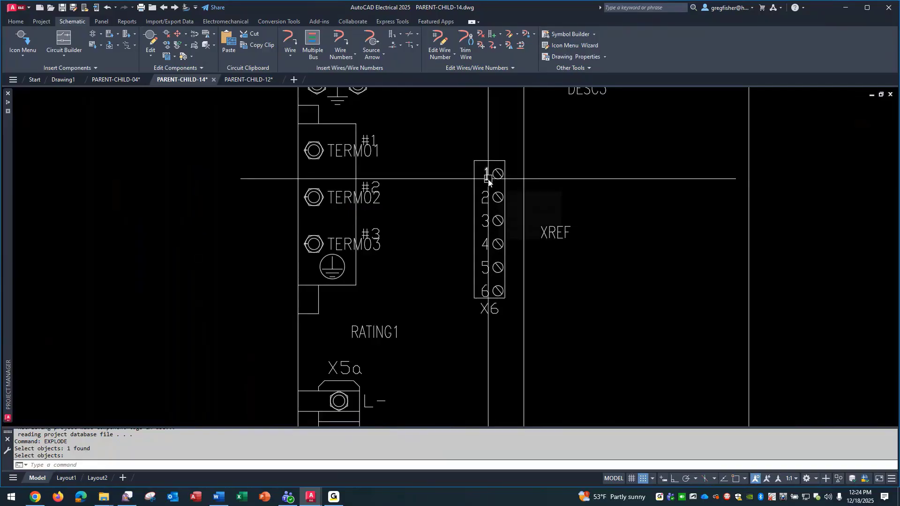
key(Return)
click(488, 179)
double_click(488, 179)
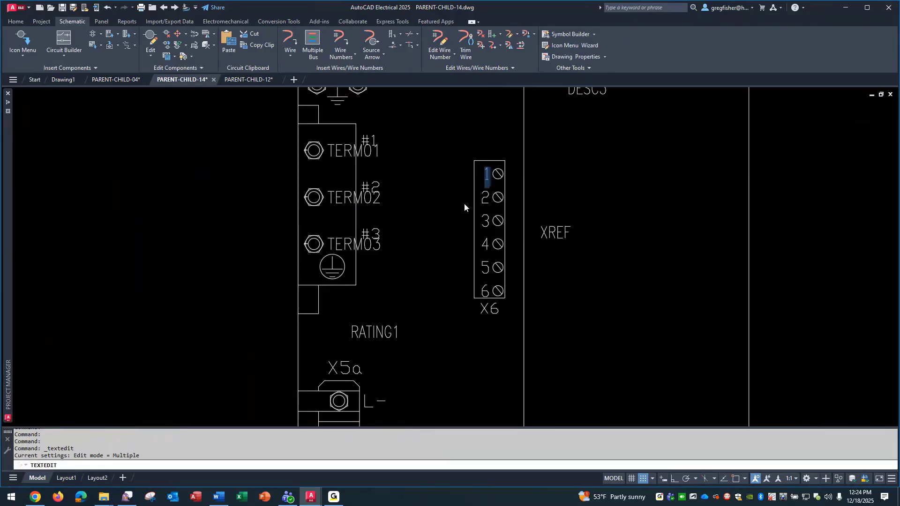
key(Escape)
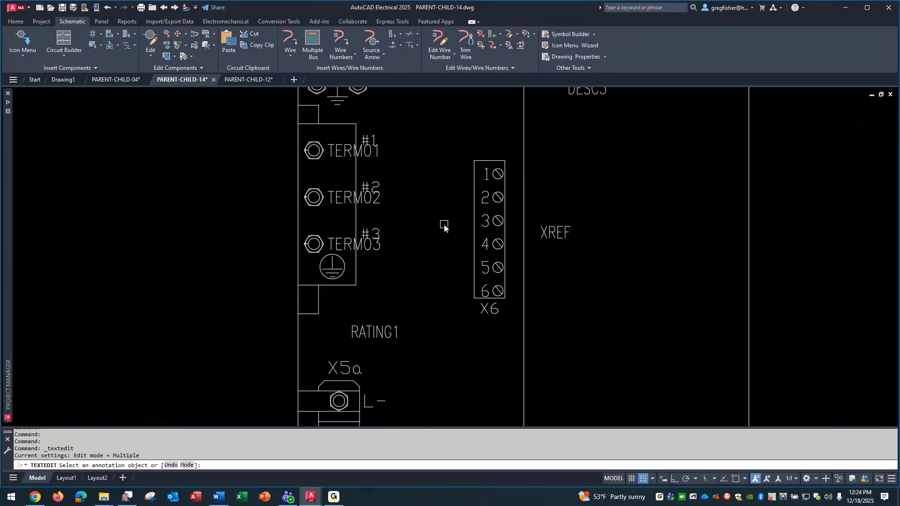
key(Escape)
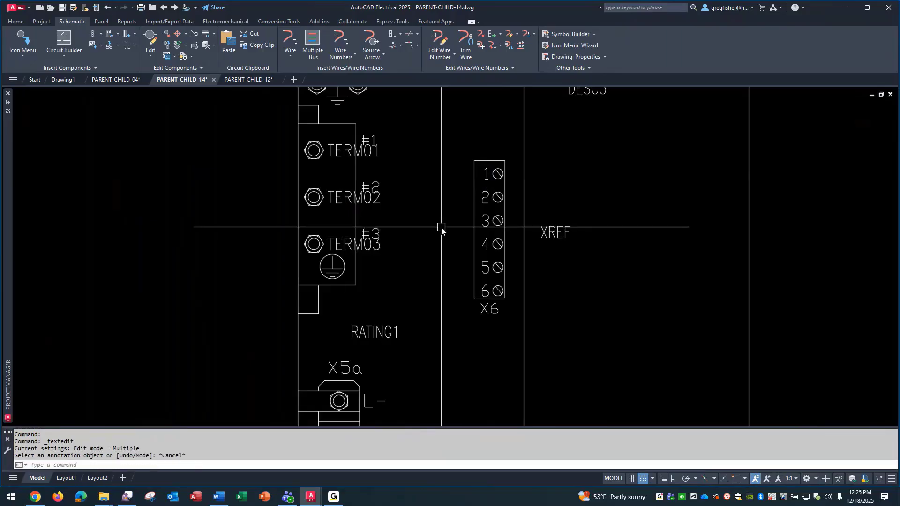
Step: Start Symbol Builder with all objects of the exploded drive selected and the insertion point at its TERM01 terminal
scroll(441, 228, down, 6)
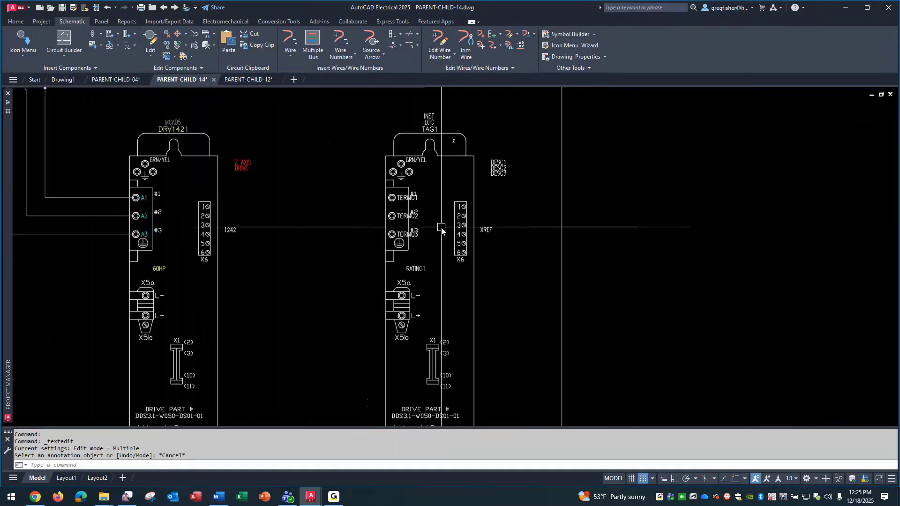
scroll(416, 289, up, 2)
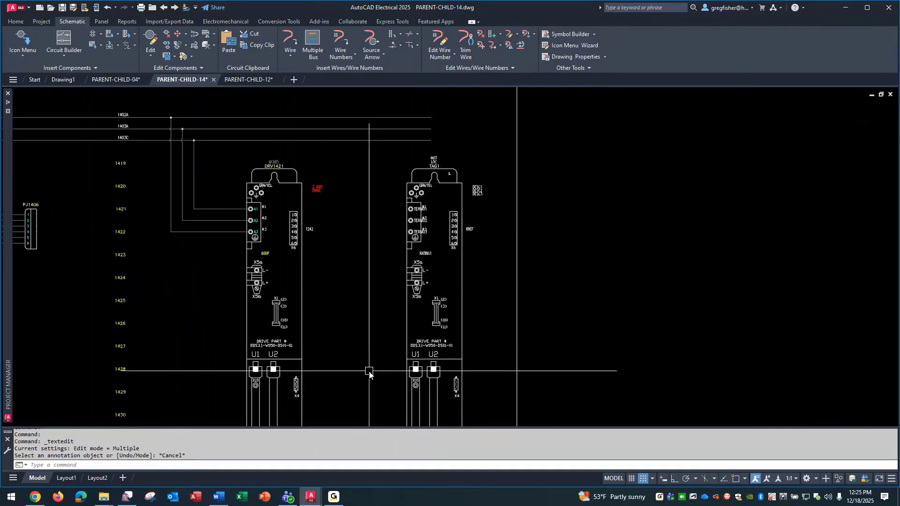
scroll(369, 373, down, 2)
middle_drag(369, 372, 368, 343)
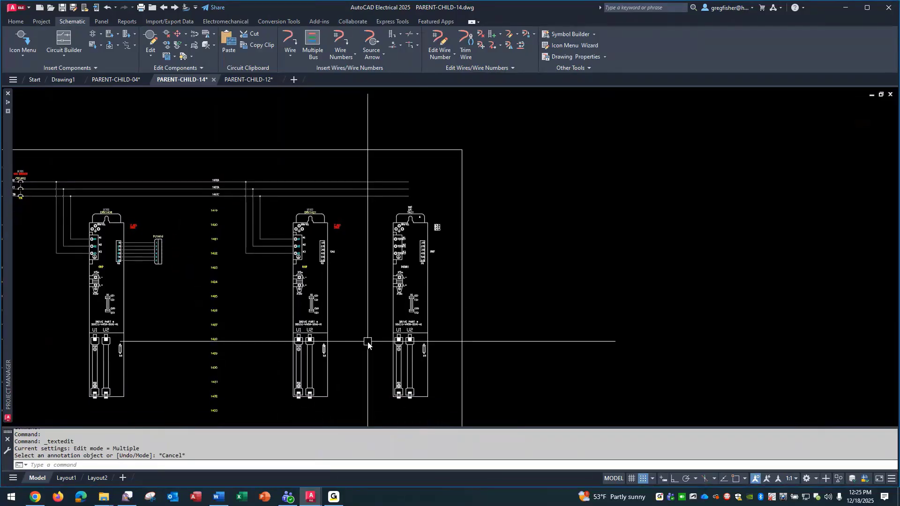
click(556, 34)
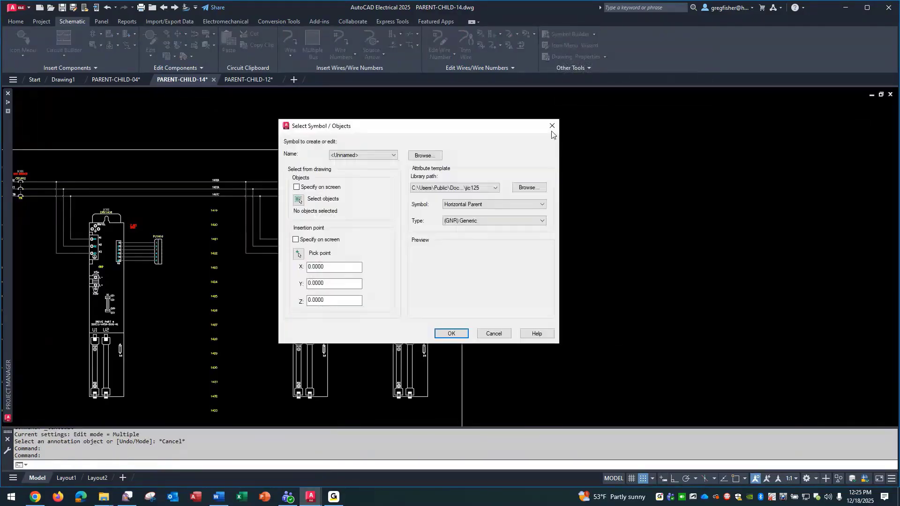
click(299, 202)
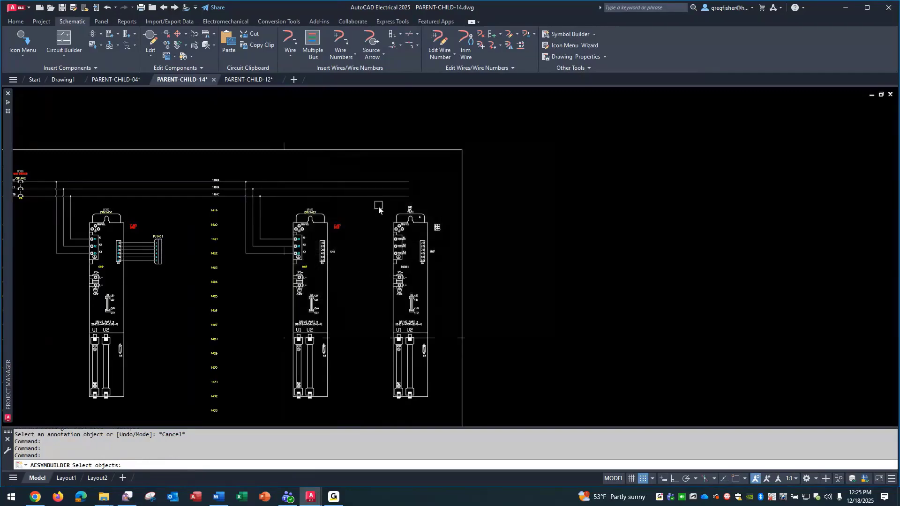
click(378, 205)
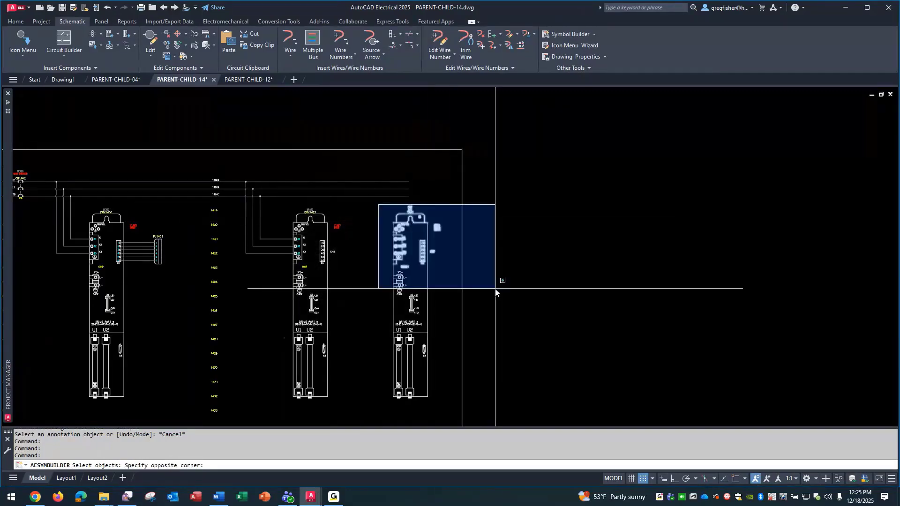
click(511, 405)
key(Return)
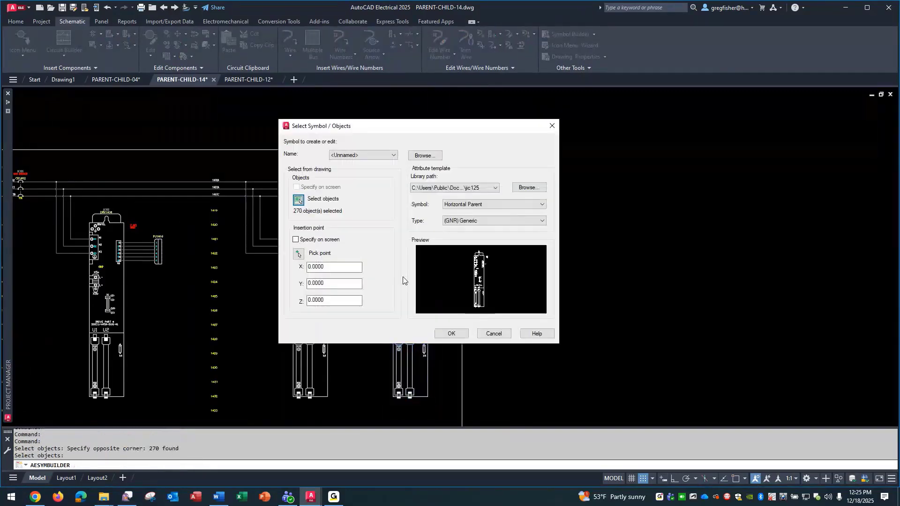
click(299, 254)
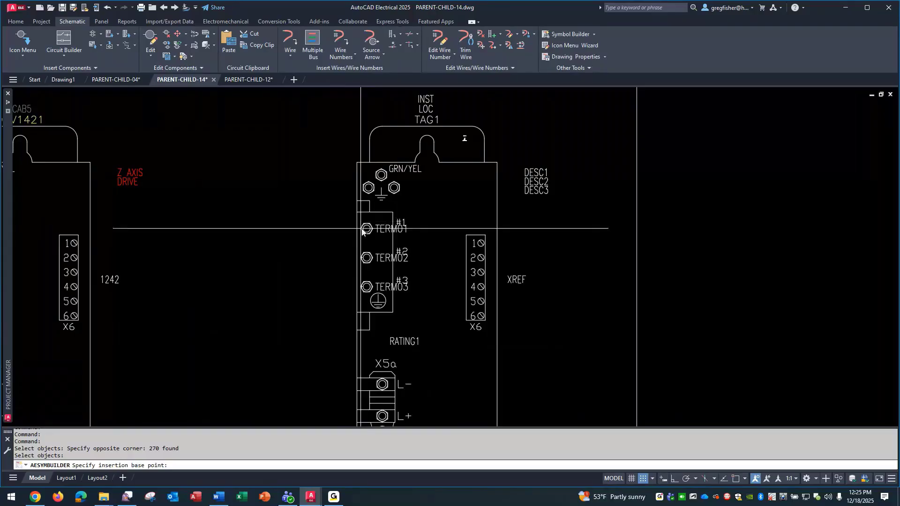
click(362, 229)
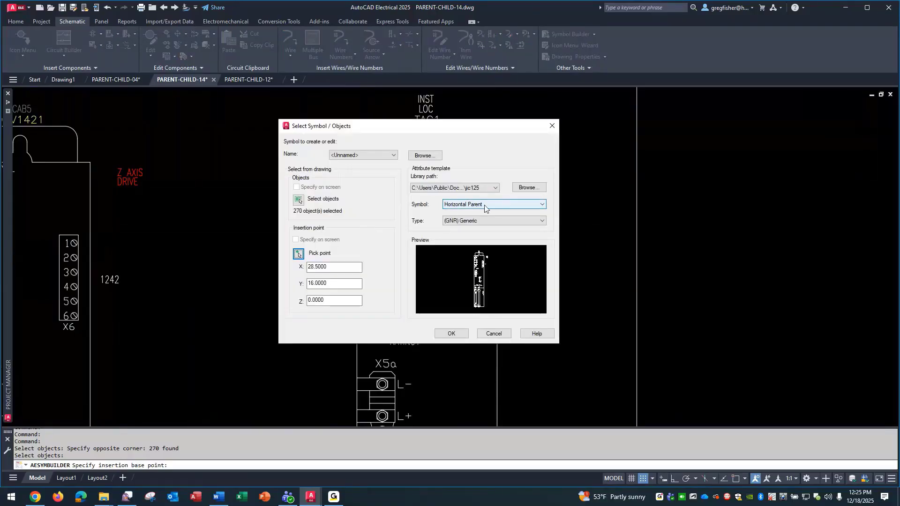
Step: Review the component types available for a Horizontal Parent symbol, and exit Symbol Builder without creating one
click(518, 221)
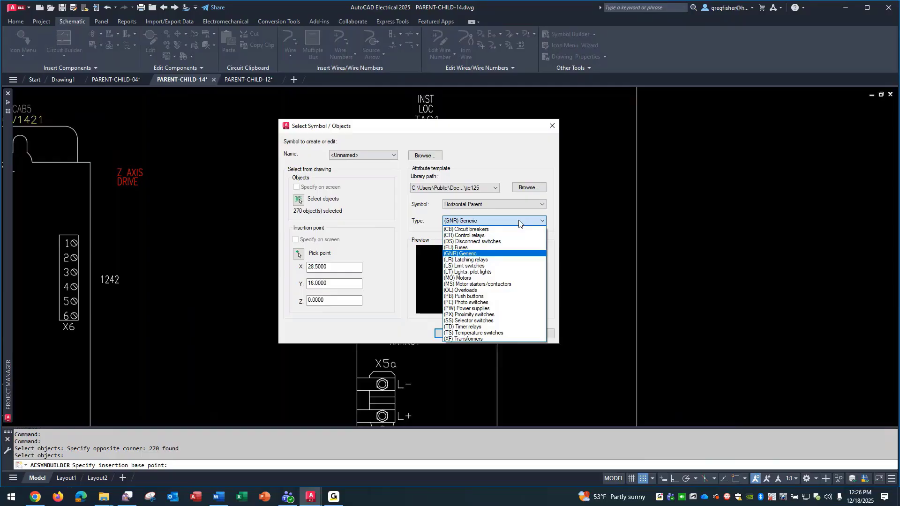
click(519, 223)
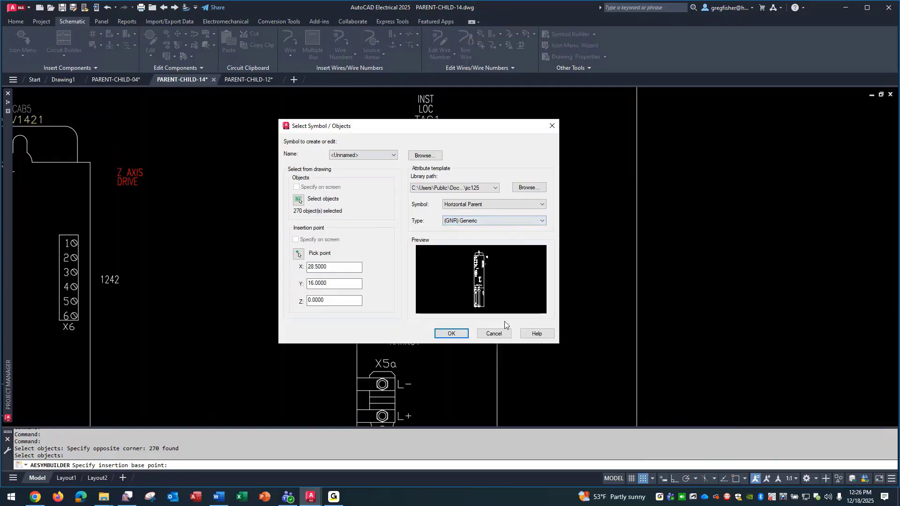
click(493, 333)
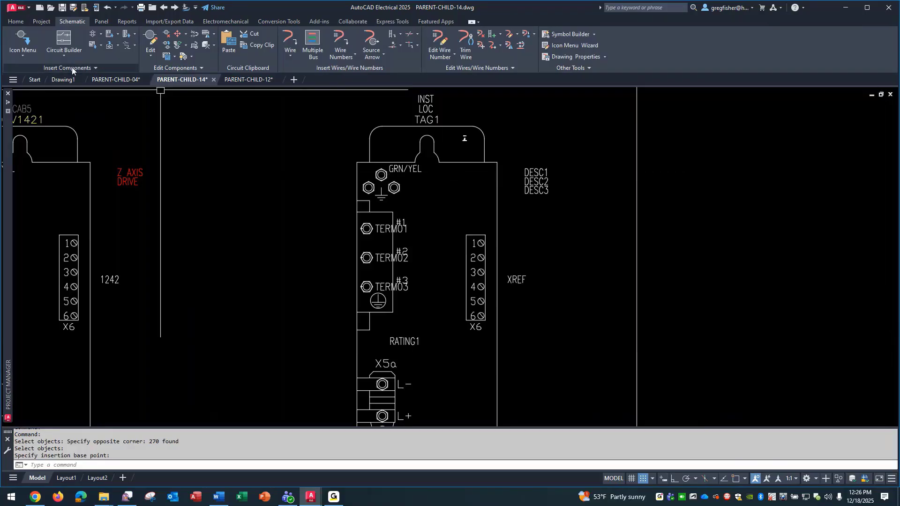
Step: Open the Catalog Browser and review its list of component categories around DR (Drives), leaving the category unchanged
click(29, 56)
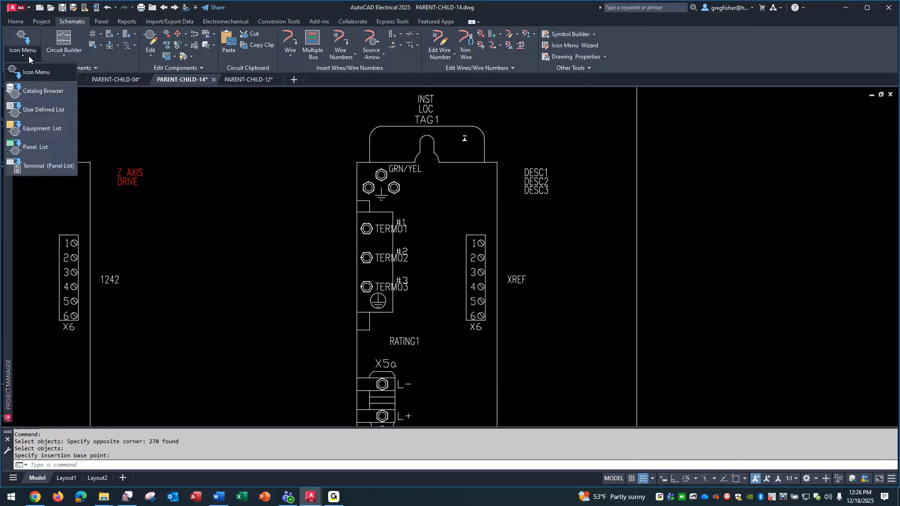
click(36, 88)
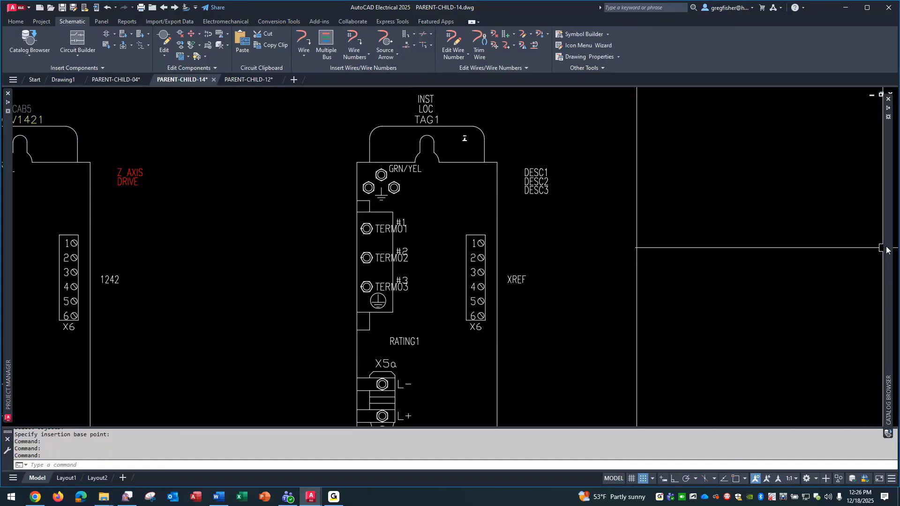
mouse_move(886, 250)
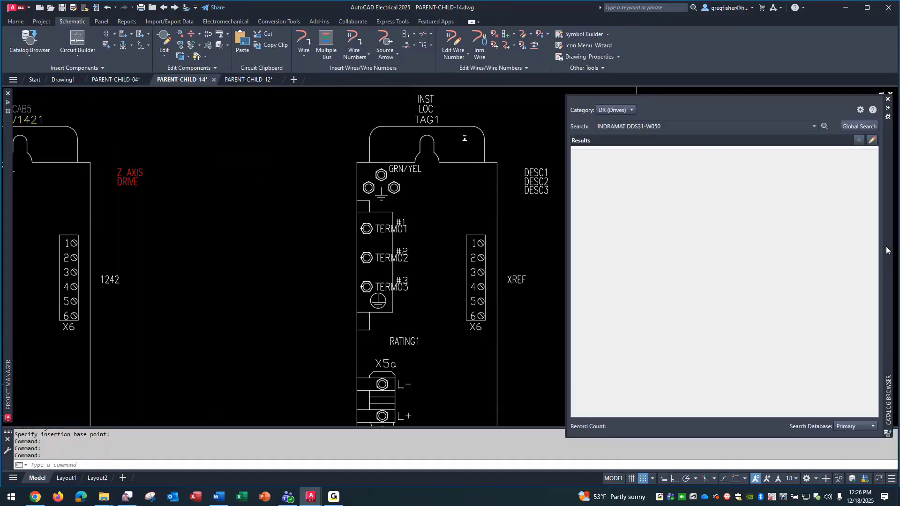
click(632, 111)
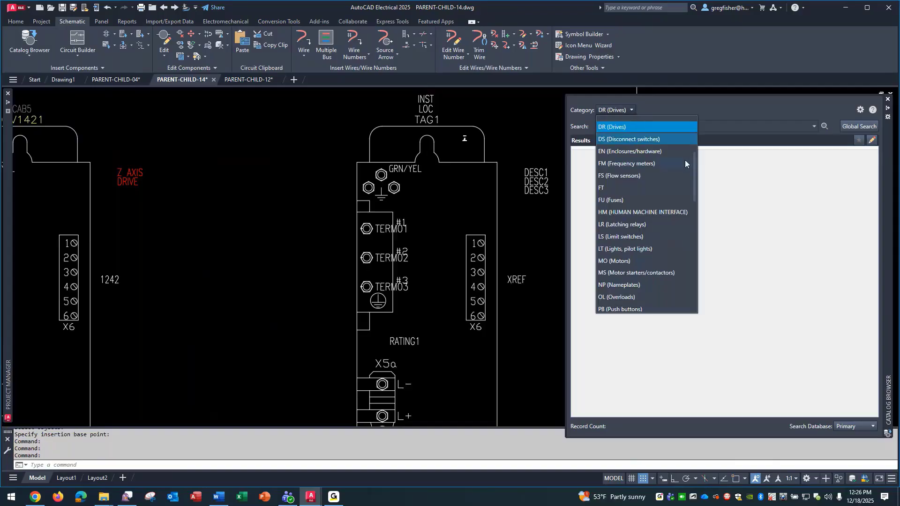
drag(694, 180, 693, 152)
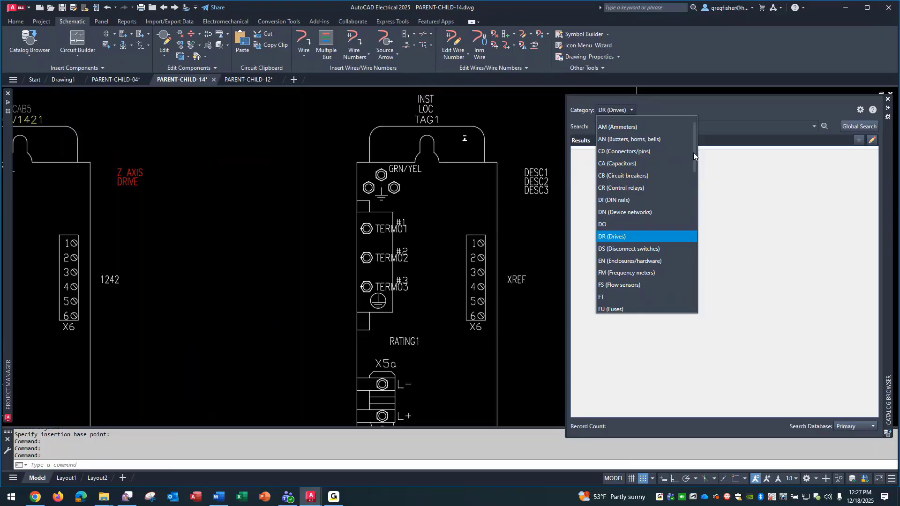
drag(694, 152, 695, 178)
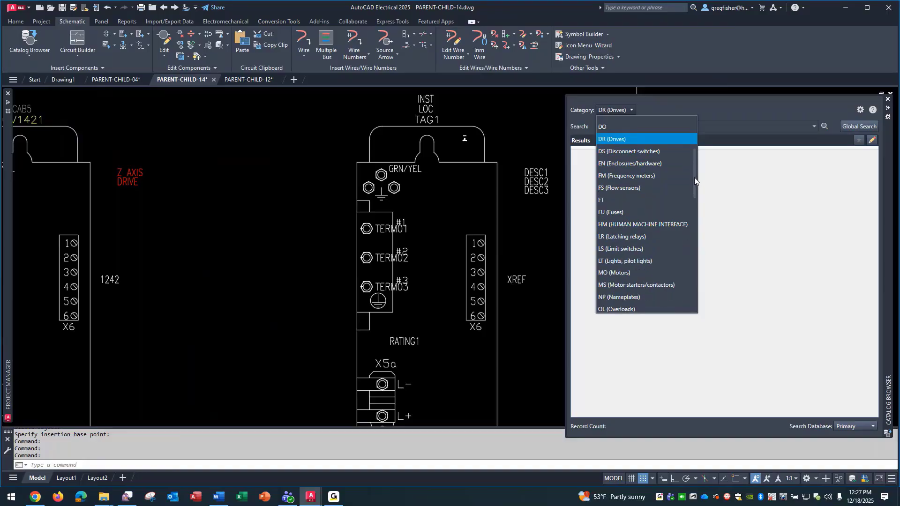
drag(695, 178, 695, 152)
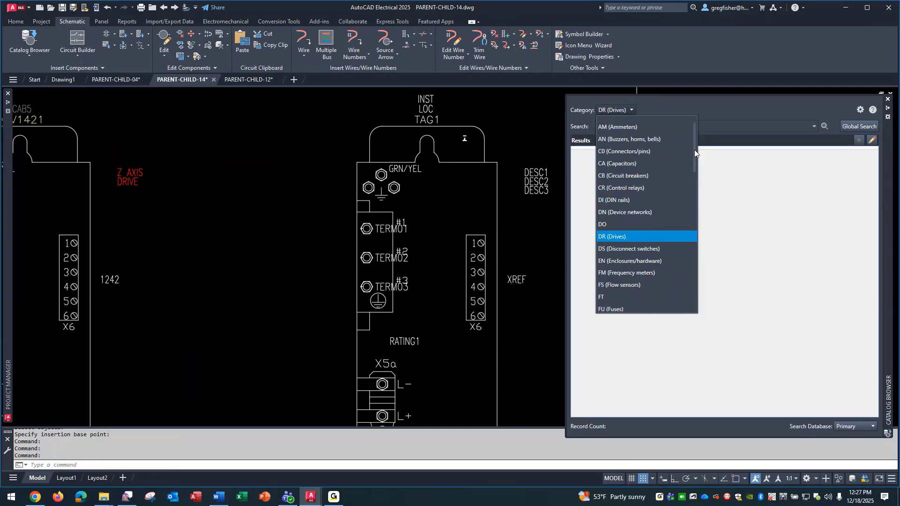
click(720, 115)
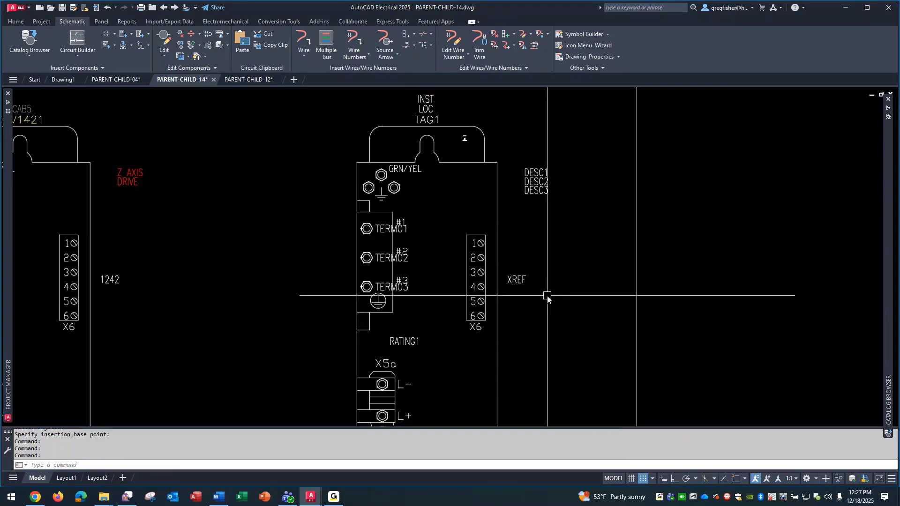
Step: Start Symbol Builder for a Horizontal Parent symbol and begin selecting the exploded drive's objects from the drawing
scroll(547, 297, down, 4)
middle_drag(547, 298, 443, 201)
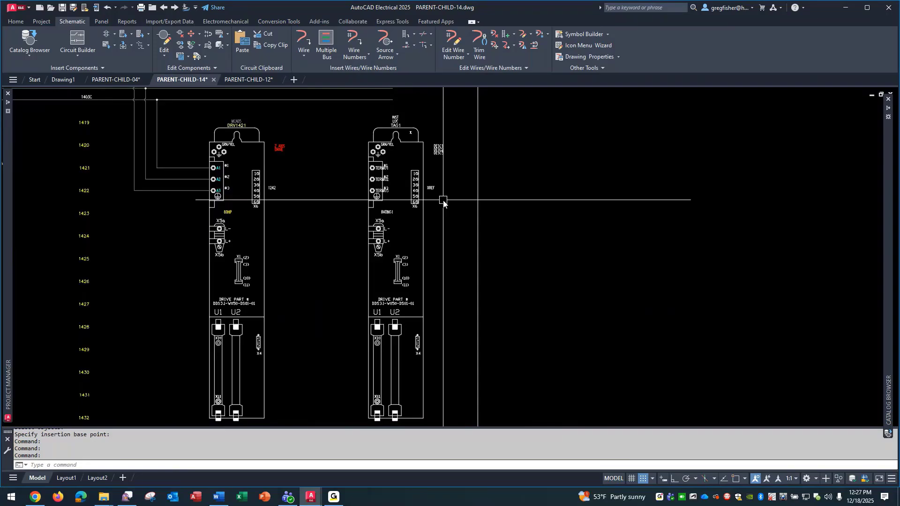
click(562, 35)
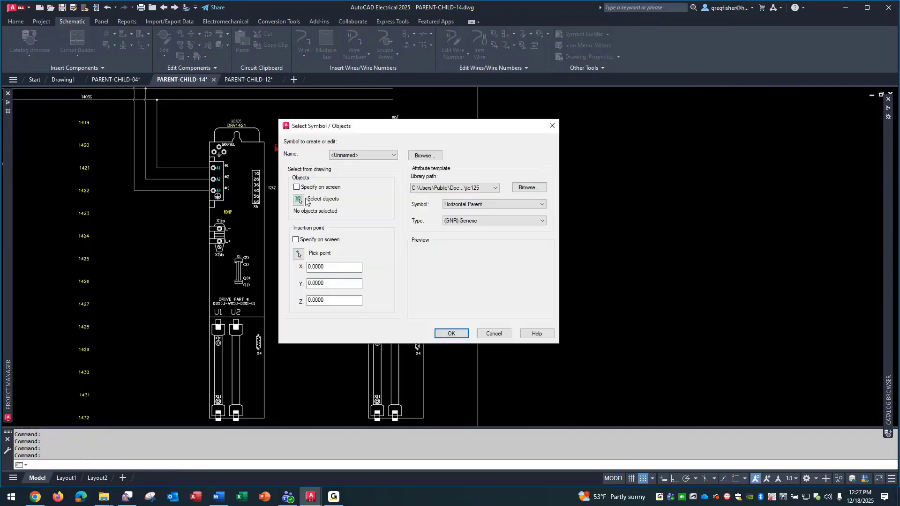
click(301, 202)
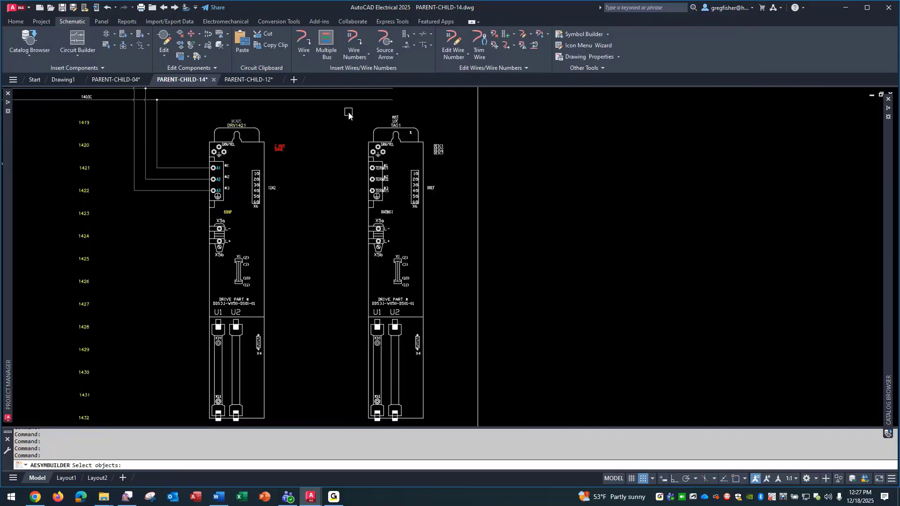
Step: Build a Horizontal Parent, Generic symbol from the complete TAG1 drive, with its insertion base point at the TERM01 wire connection
click(349, 111)
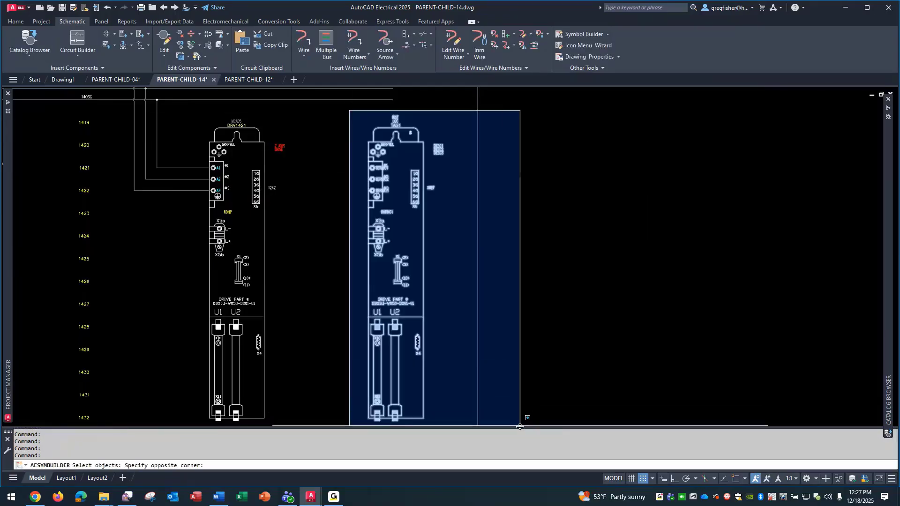
click(456, 421)
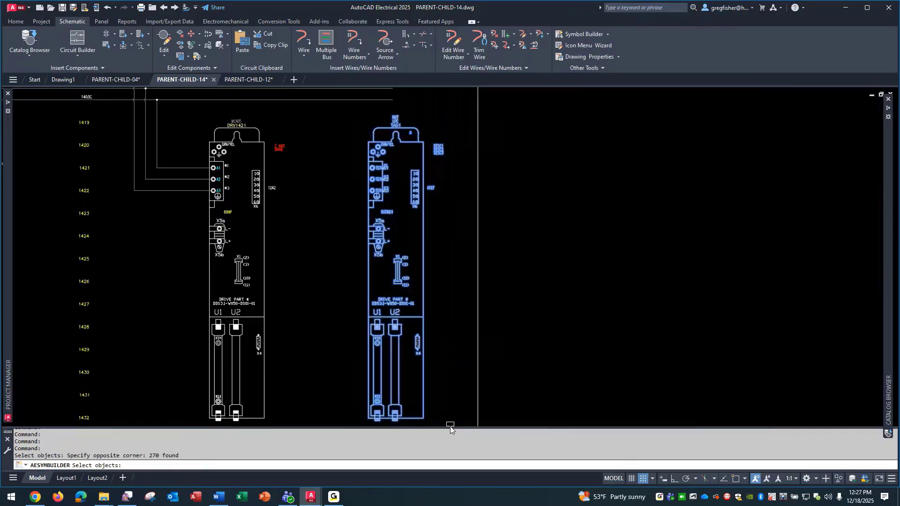
key(Return)
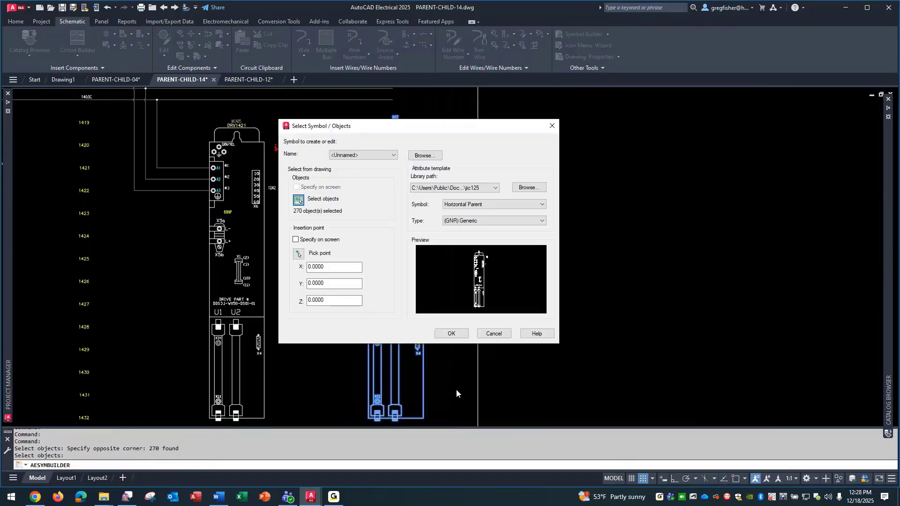
click(298, 254)
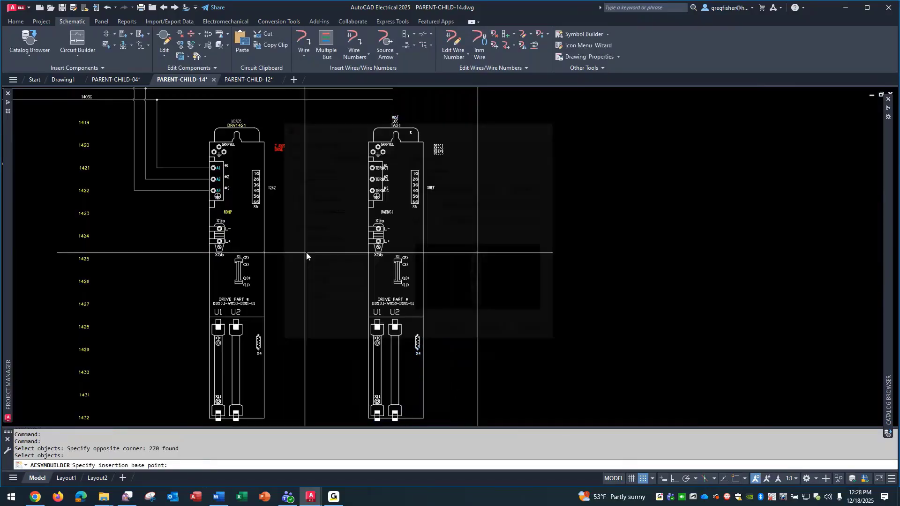
scroll(372, 167, up, 6)
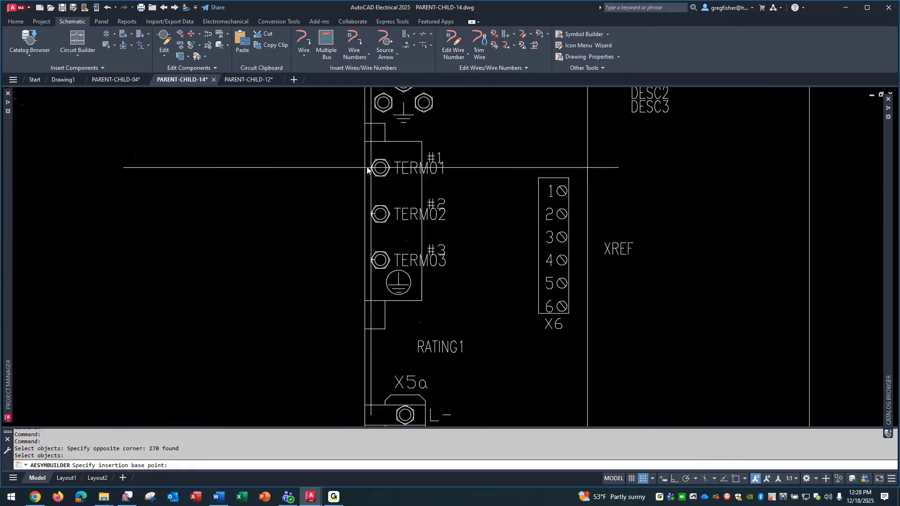
click(367, 168)
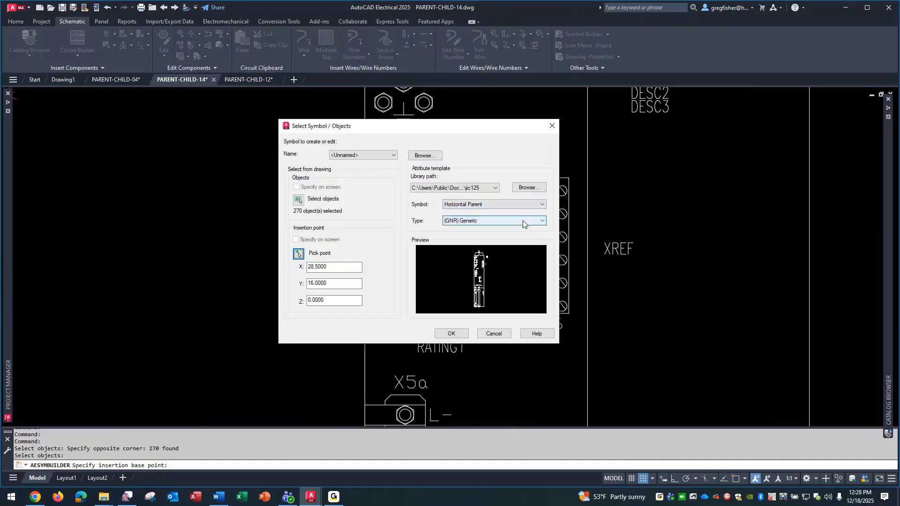
click(452, 334)
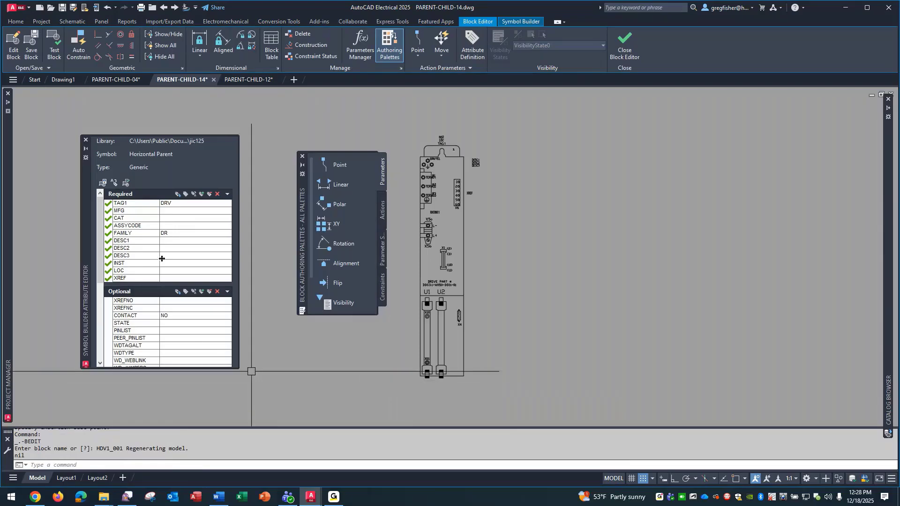
Step: Review the FAMILY and TAG1 attributes of the drive symbol in the attribute editor
double_click(179, 234)
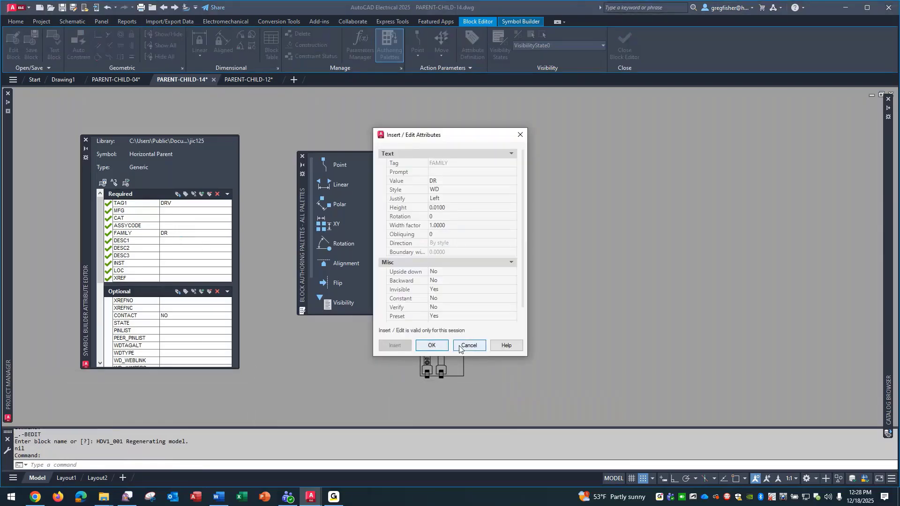
click(428, 348)
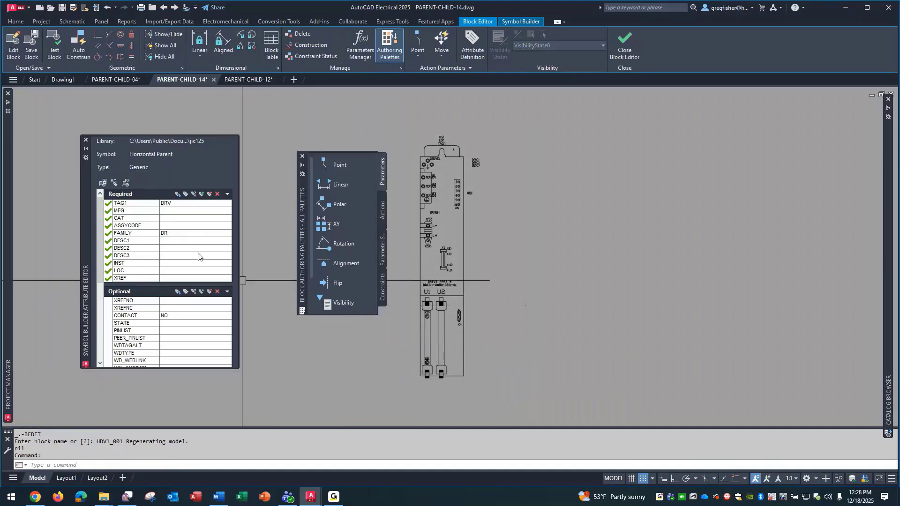
click(172, 237)
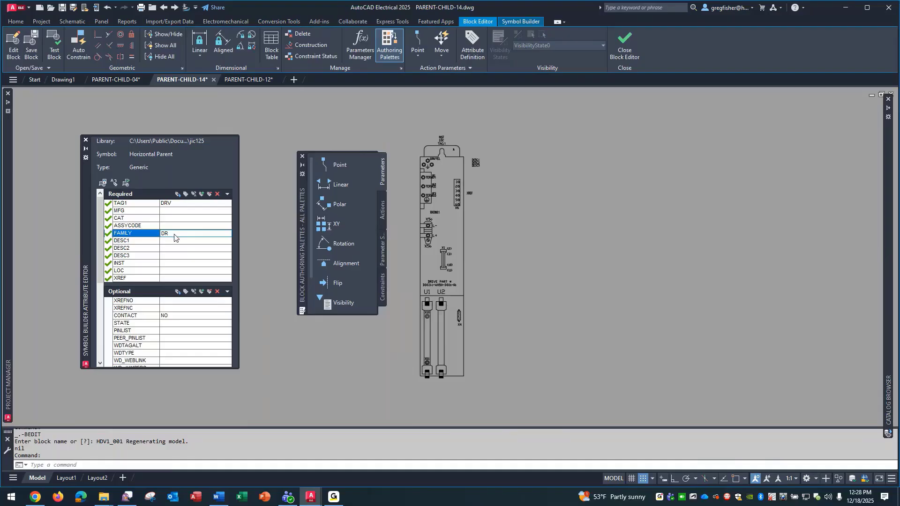
click(175, 204)
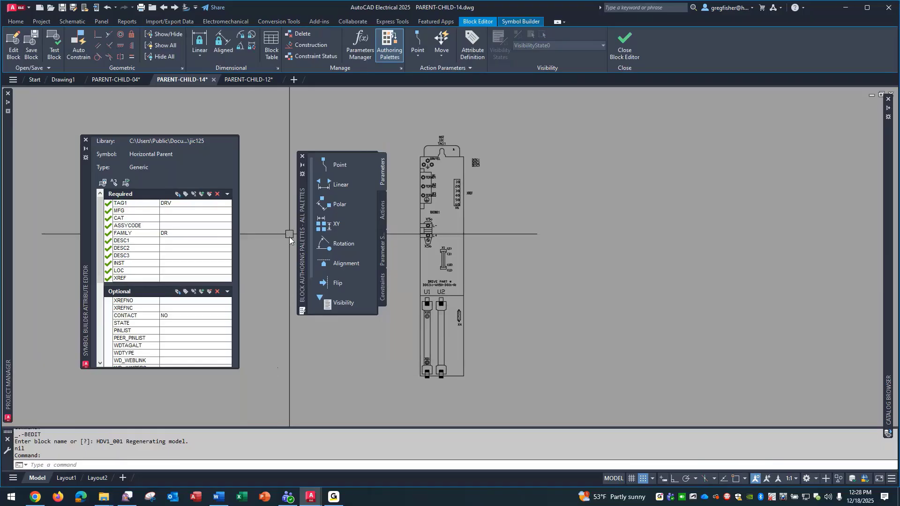
Step: Close the block authoring palettes, finish the symbol and set its catalog lookup to (DR) Drives for saving
click(302, 157)
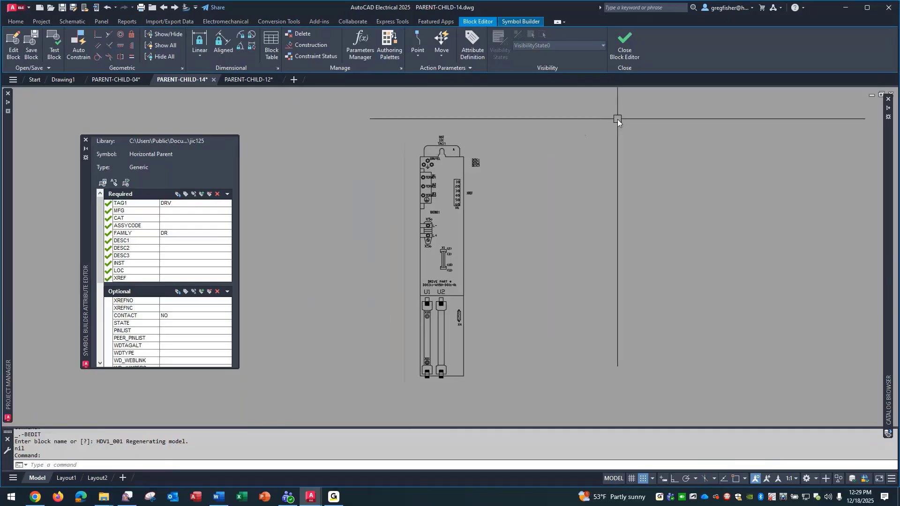
click(526, 22)
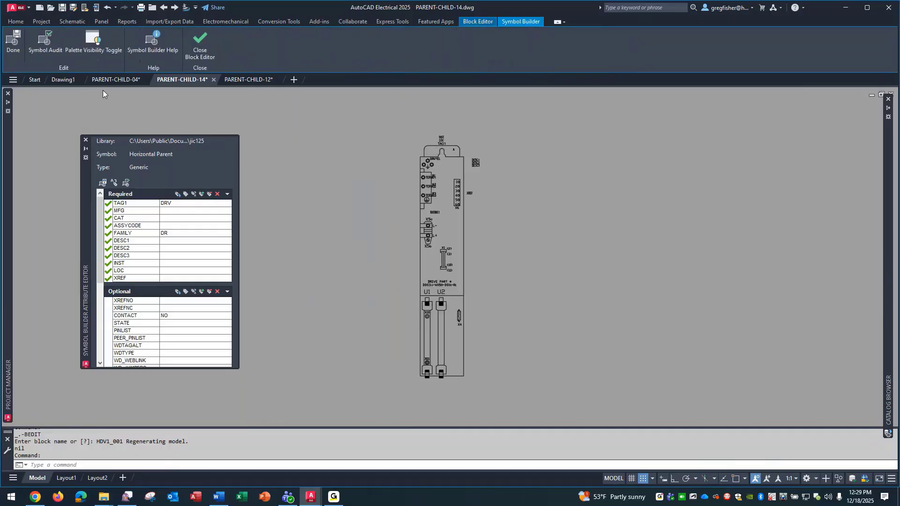
click(13, 45)
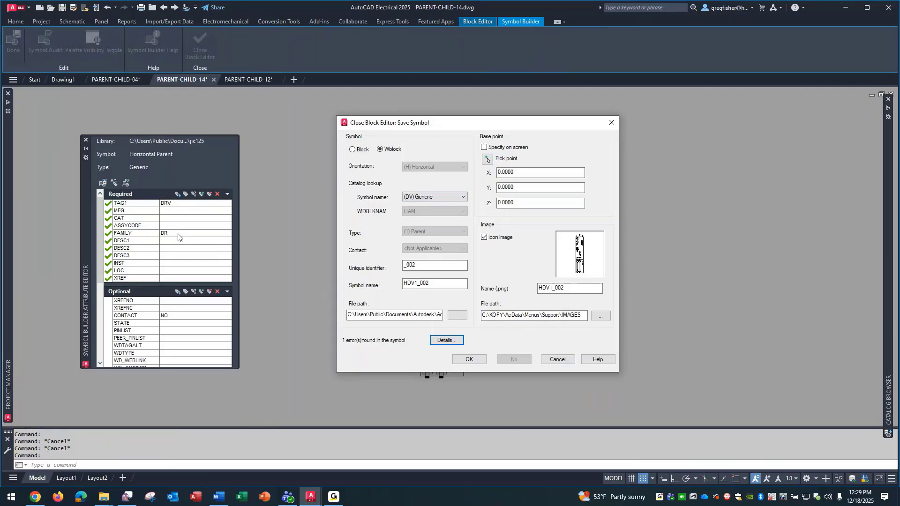
click(444, 199)
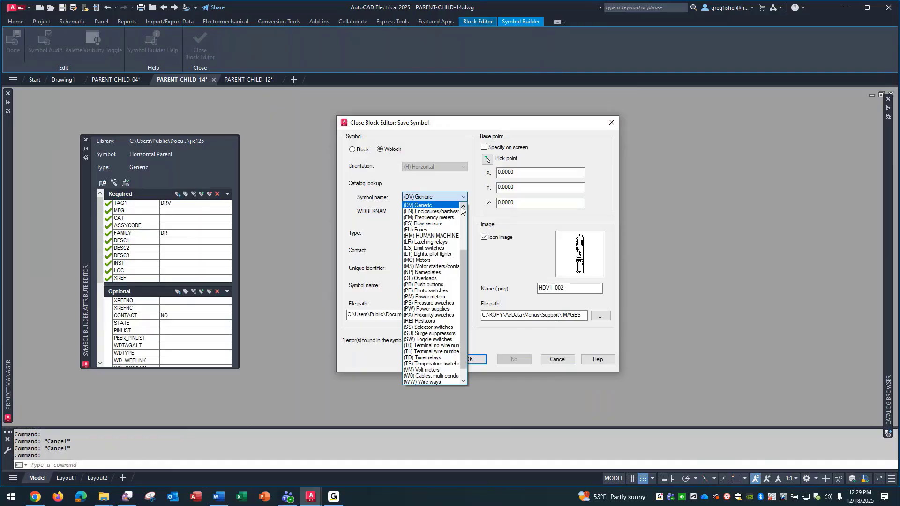
scroll(463, 209, up, 6)
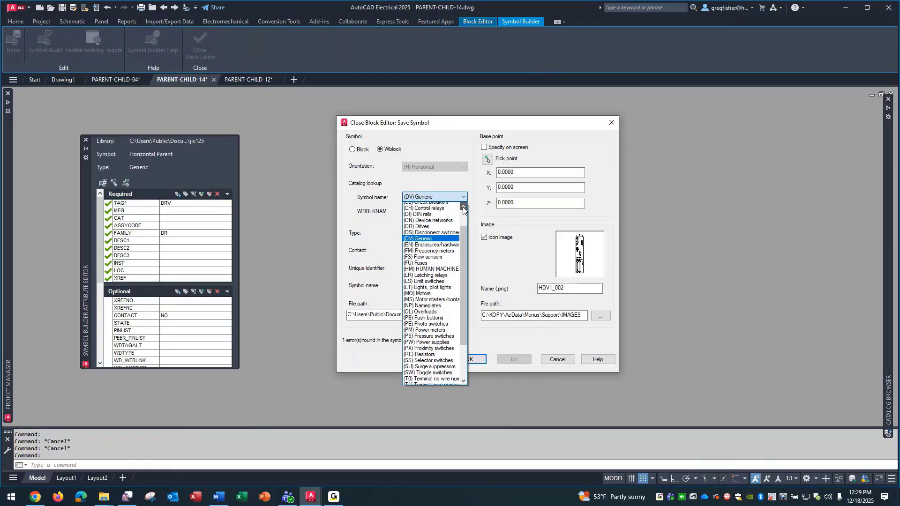
scroll(463, 210, up, 3)
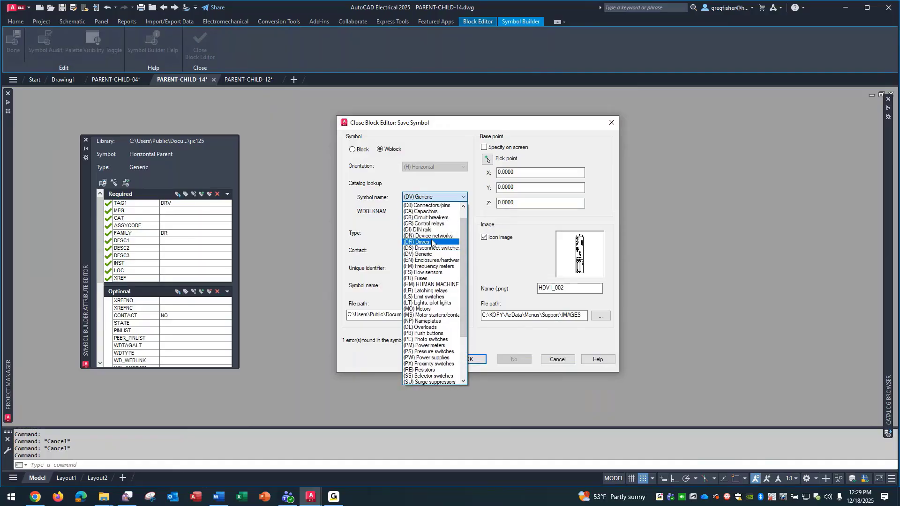
click(431, 242)
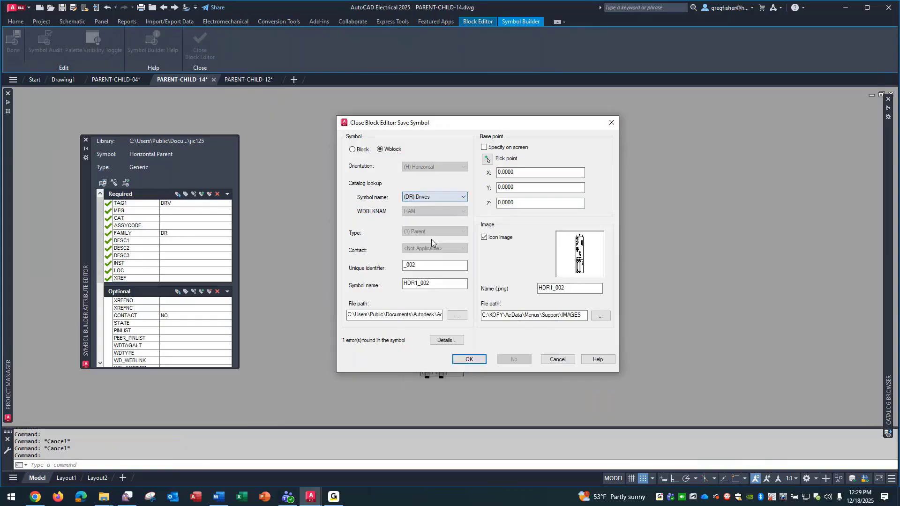
Step: Examine the parts of the symbol name, its unique identifier and the catalog lookup choice in the save settings
click(413, 282)
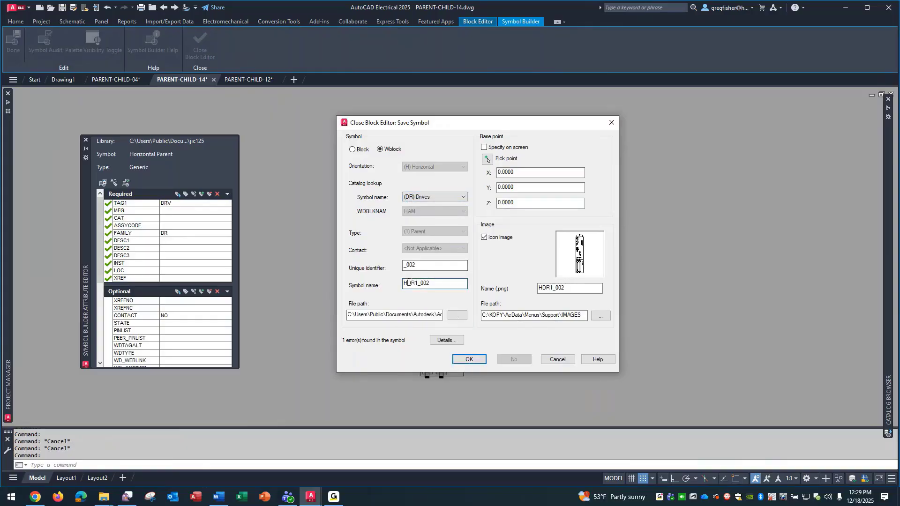
drag(404, 283, 413, 284)
drag(414, 284, 415, 285)
drag(419, 283, 443, 286)
double_click(407, 267)
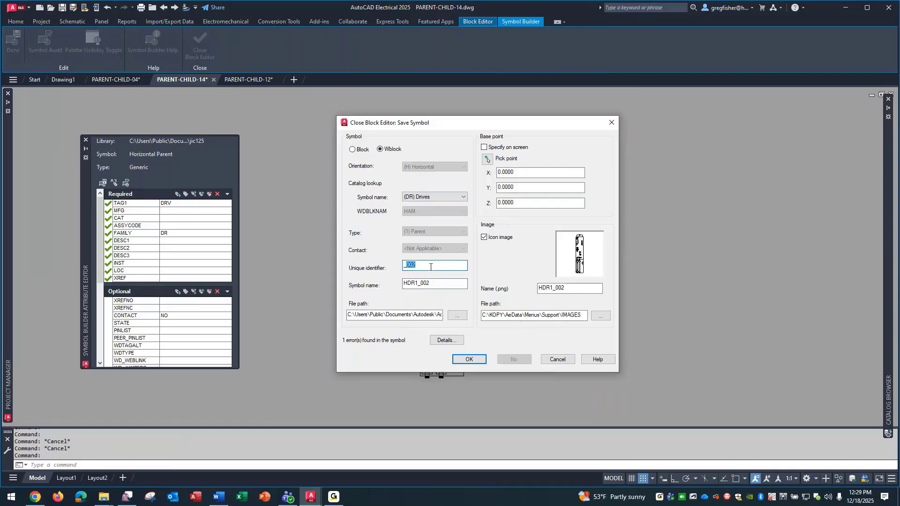
click(453, 198)
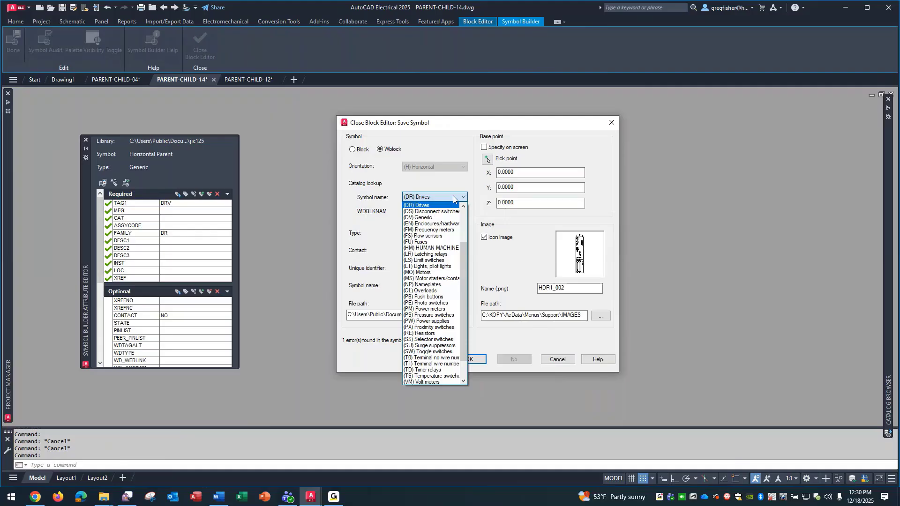
click(453, 198)
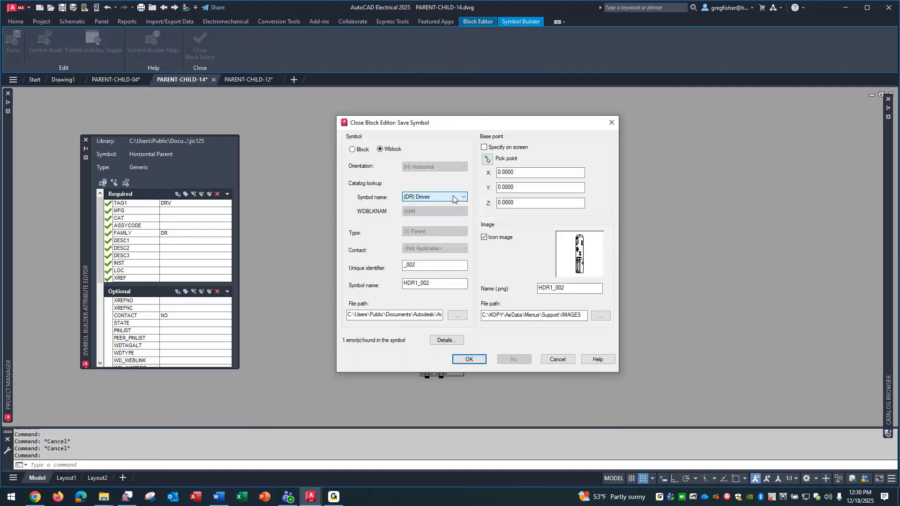
Step: Cancel the symbol save and close the block editor without saving the drive symbol
click(558, 360)
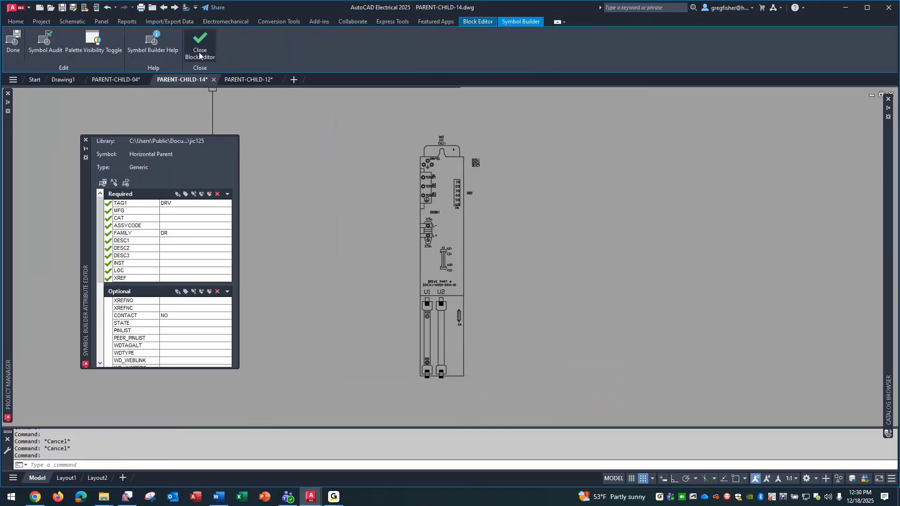
click(199, 52)
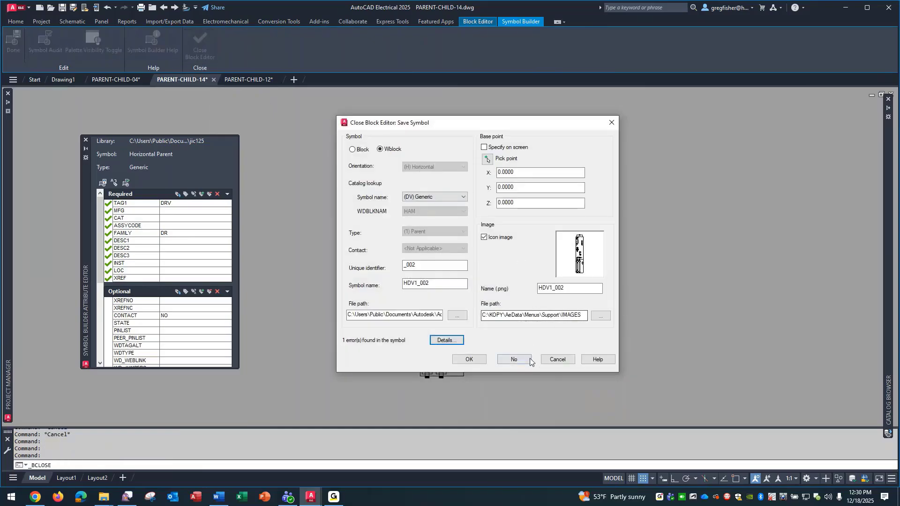
click(528, 359)
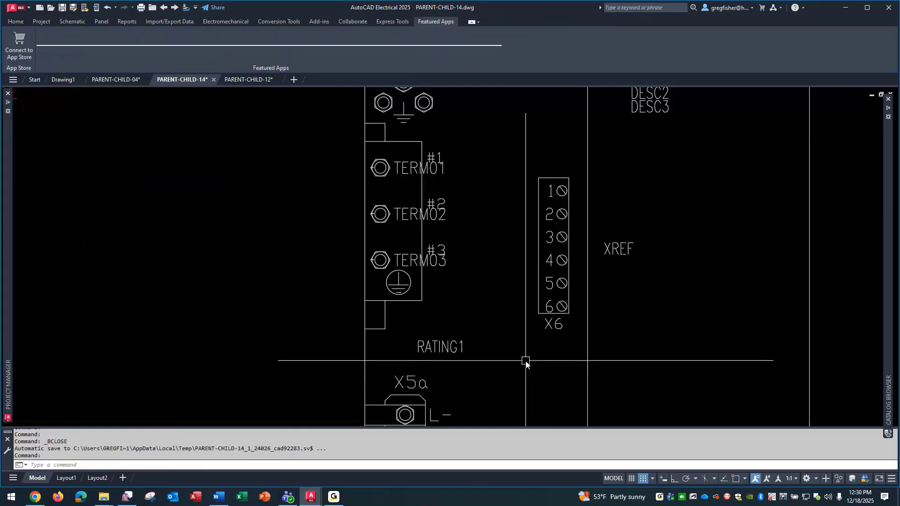
Step: Open the DRV1421 drive for component editing and look up its catalog entry
click(72, 23)
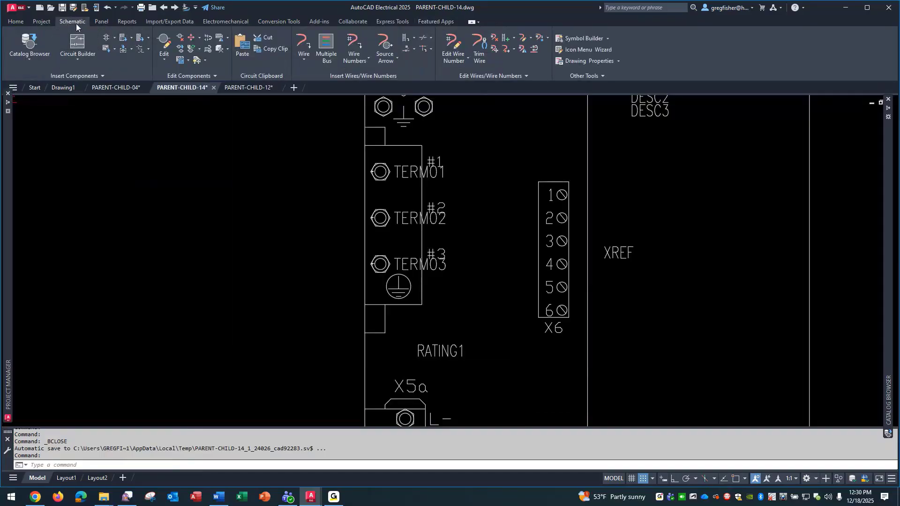
scroll(293, 284, down, 5)
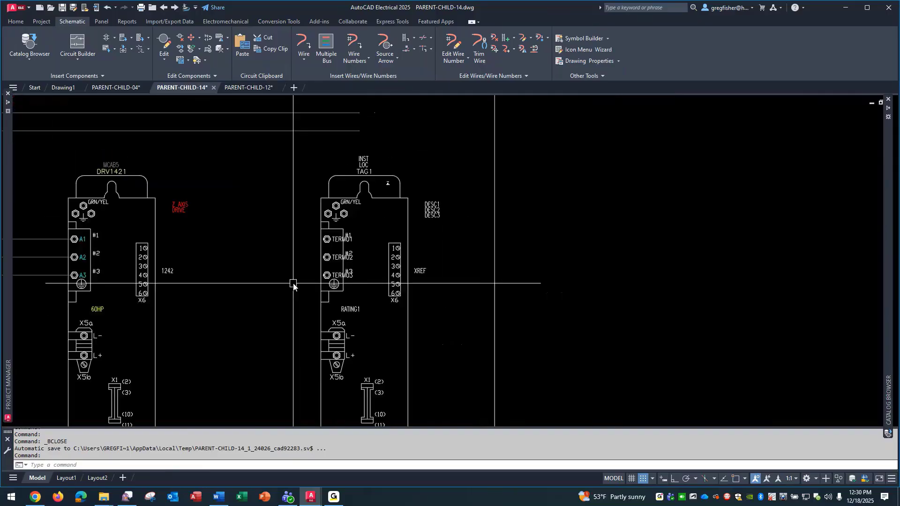
scroll(293, 284, down, 2)
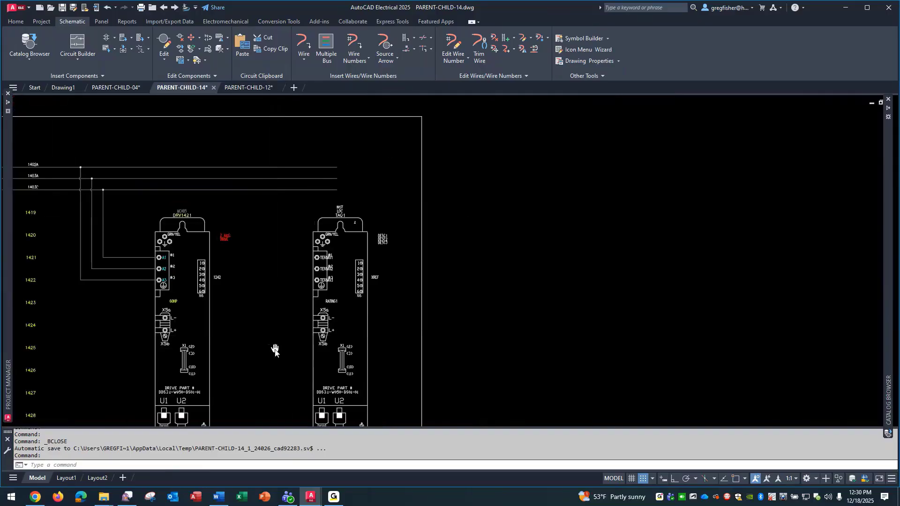
middle_drag(275, 350, 525, 271)
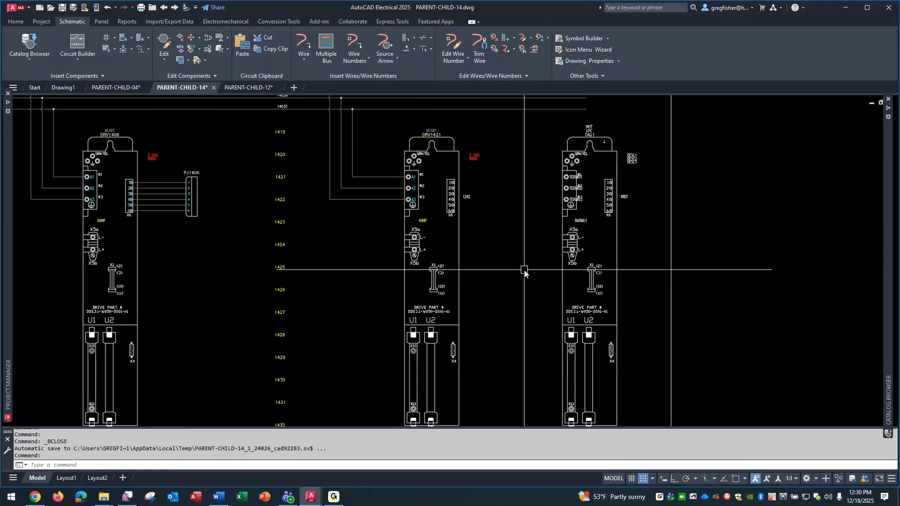
right_click(420, 157)
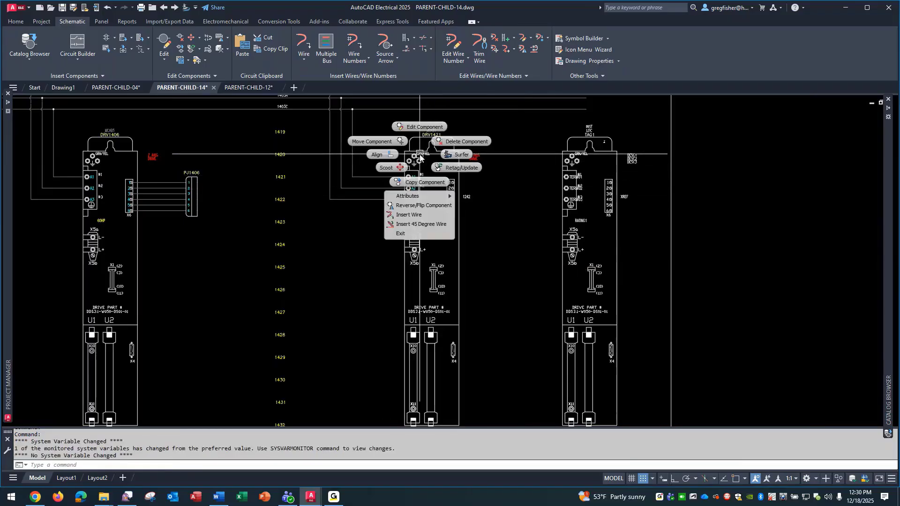
click(419, 126)
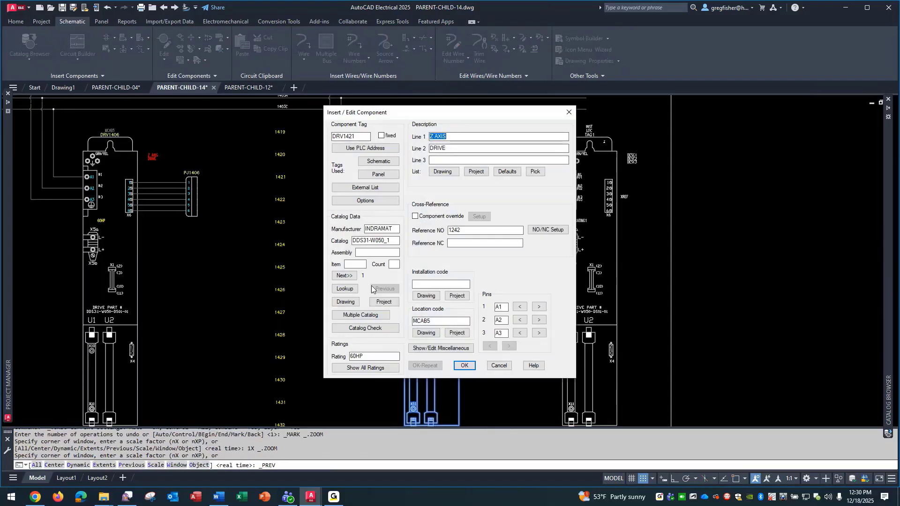
click(356, 291)
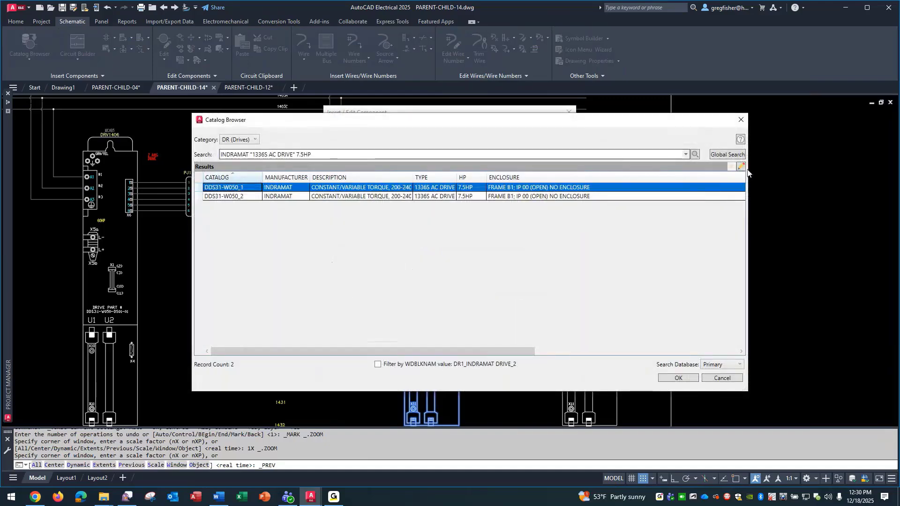
Step: Open the DDS31-W050_1 catalog record for editing and examine its coil pins and available coil pin types, leaving them unmodified
click(741, 167)
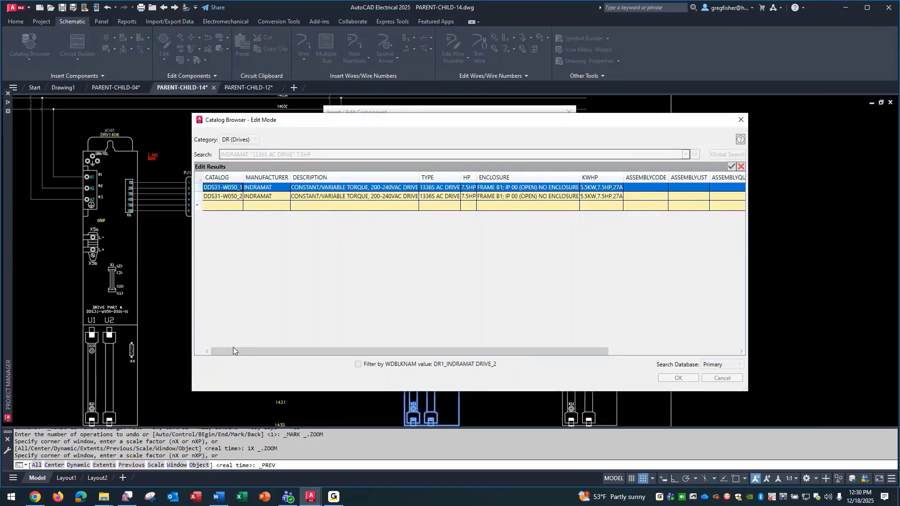
drag(233, 351, 465, 355)
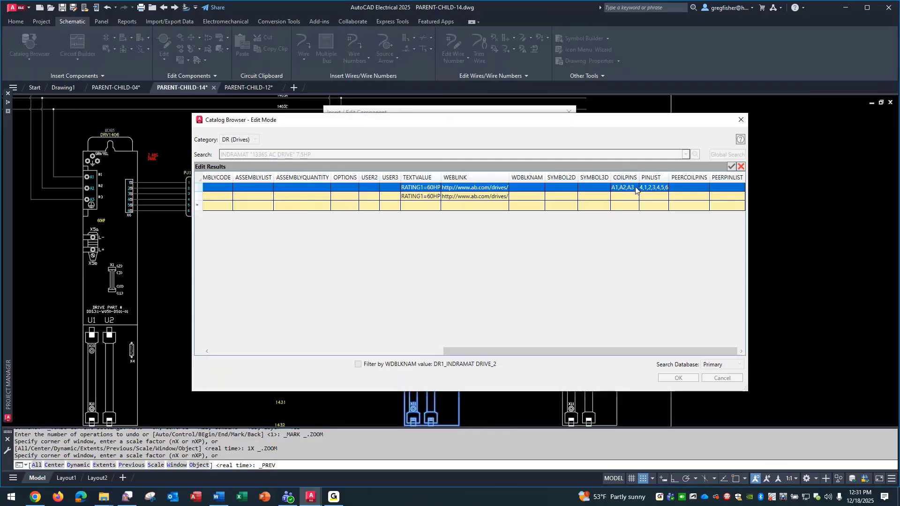
click(636, 188)
click(636, 188)
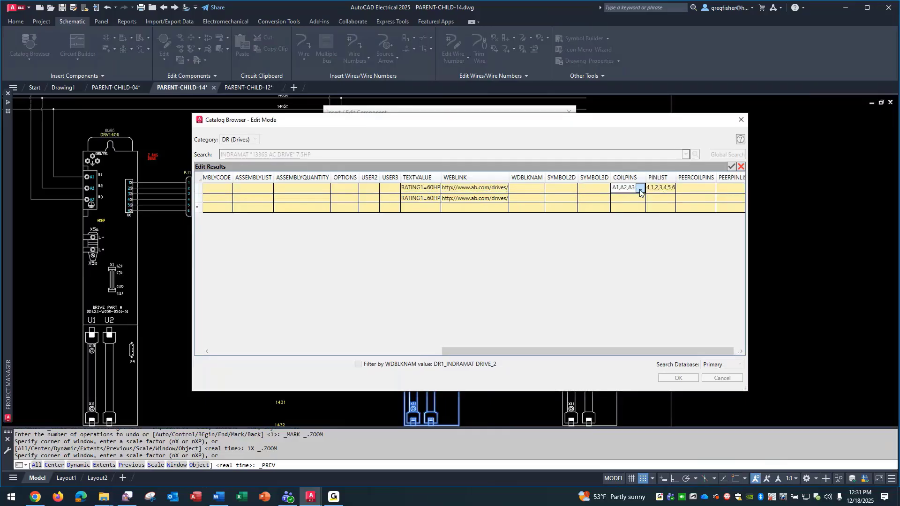
click(640, 190)
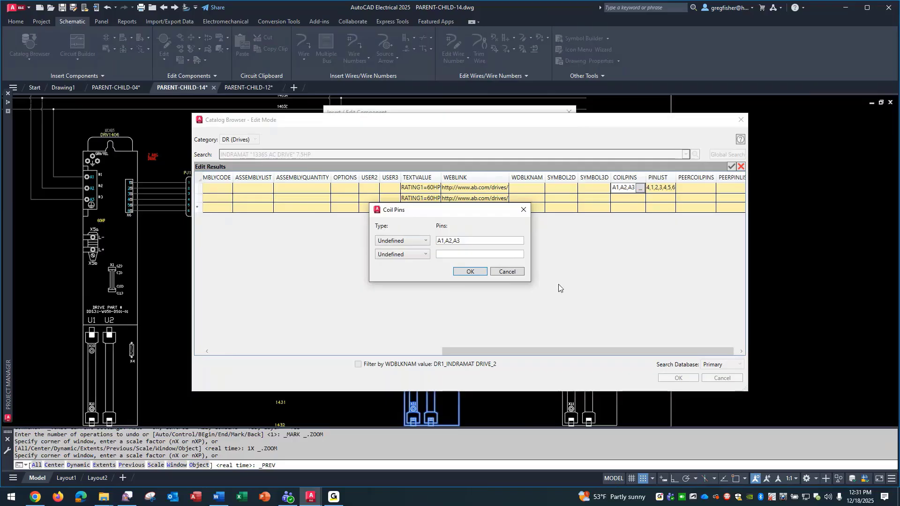
click(427, 242)
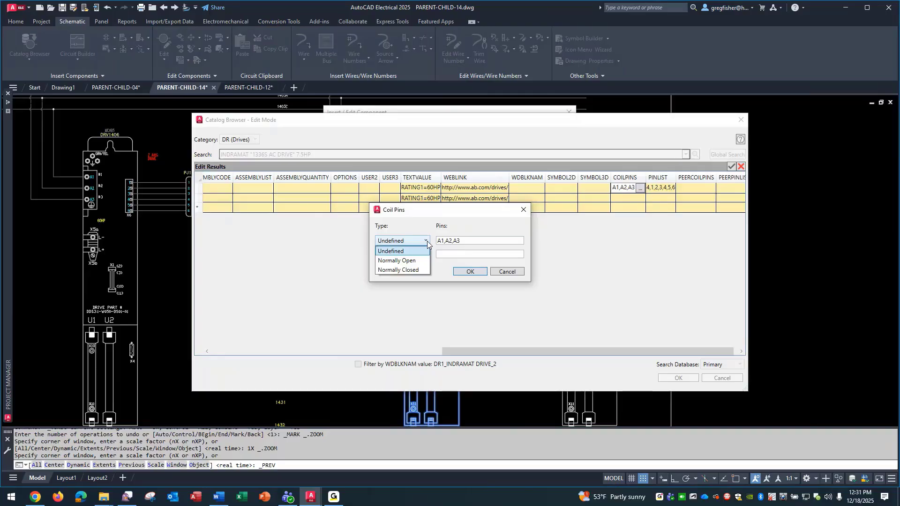
click(427, 243)
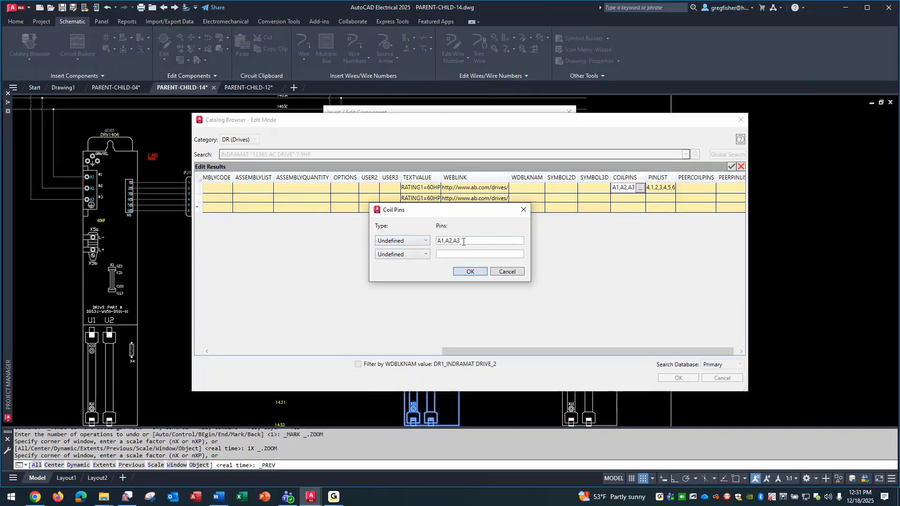
click(501, 273)
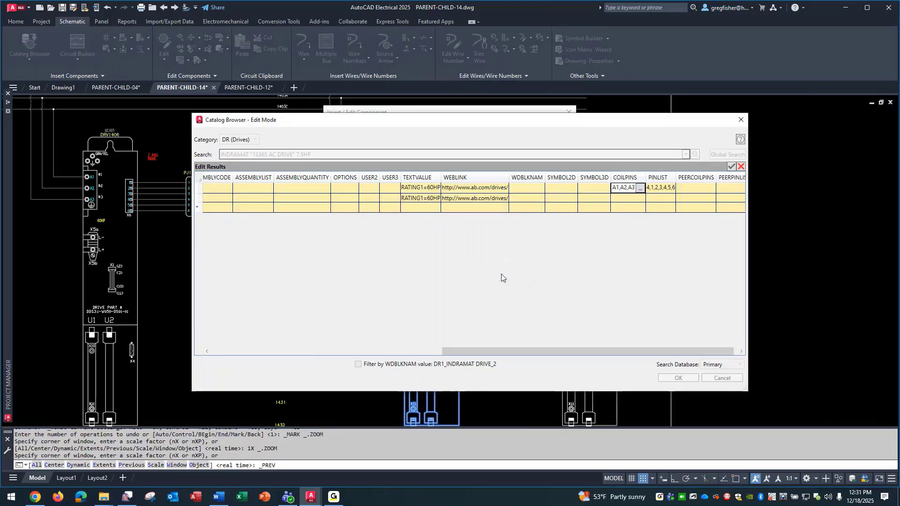
Step: Examine the pin list of the DDS31-W050_1 record, including its contact type choices and pins, and cancel without changes
click(666, 188)
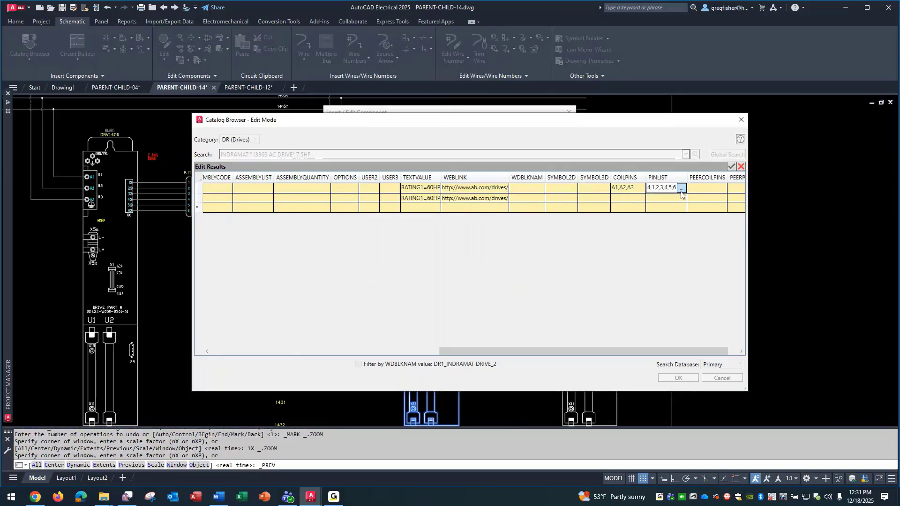
click(681, 188)
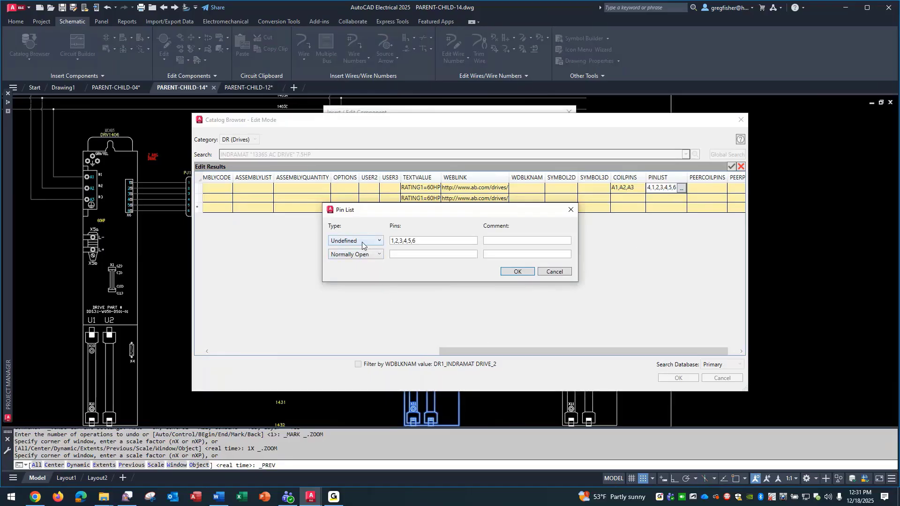
click(379, 243)
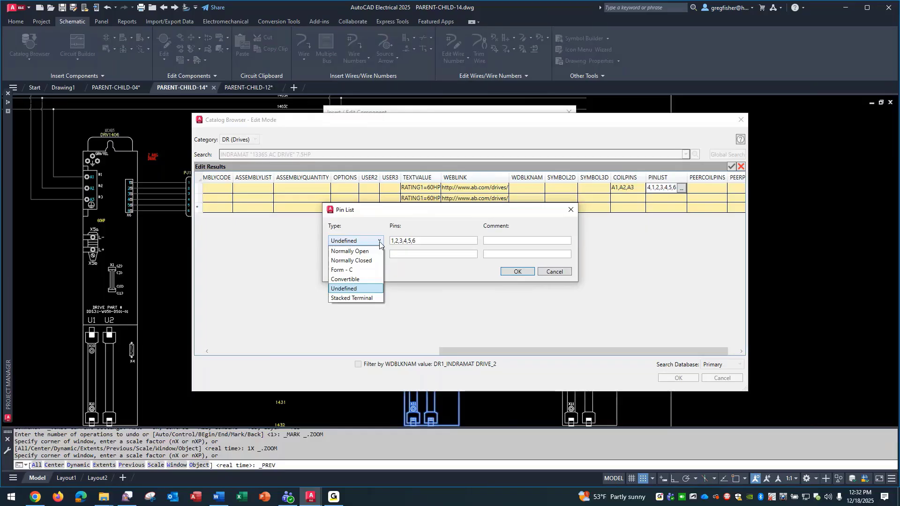
click(380, 242)
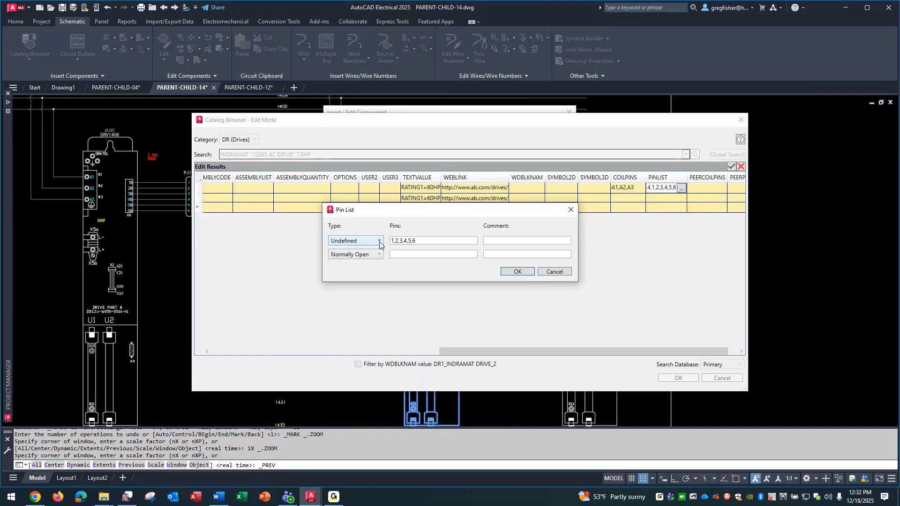
drag(419, 241, 390, 248)
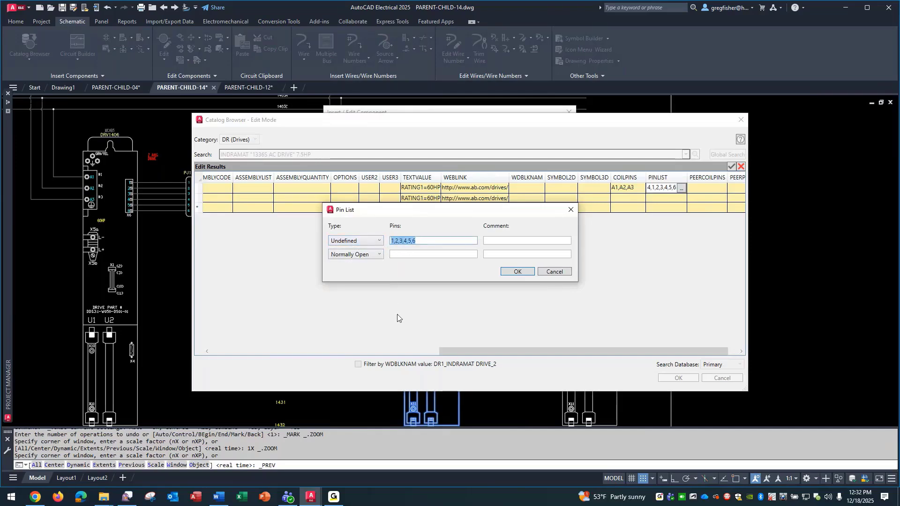
click(553, 273)
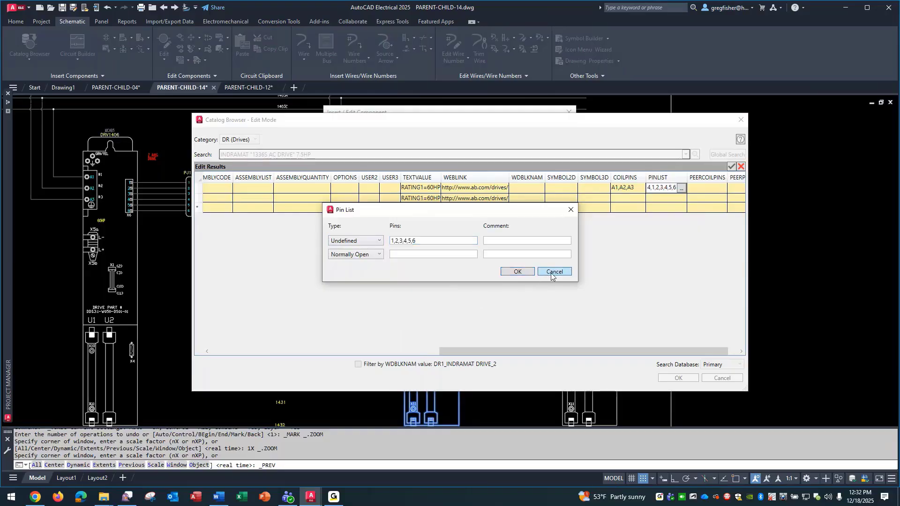
Step: Leave catalog editing, cancel the catalog lookup and component edit, and switch to the PARENT-CHILD-12 drawing
click(740, 168)
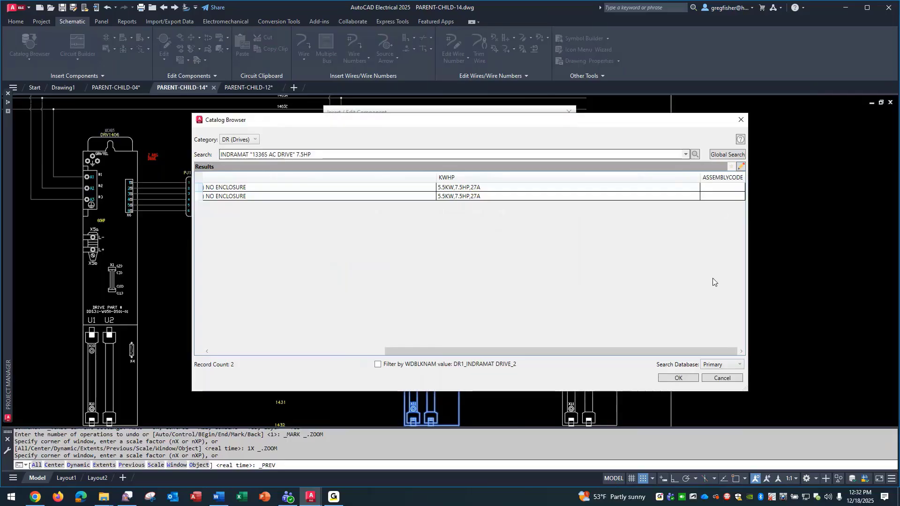
click(719, 380)
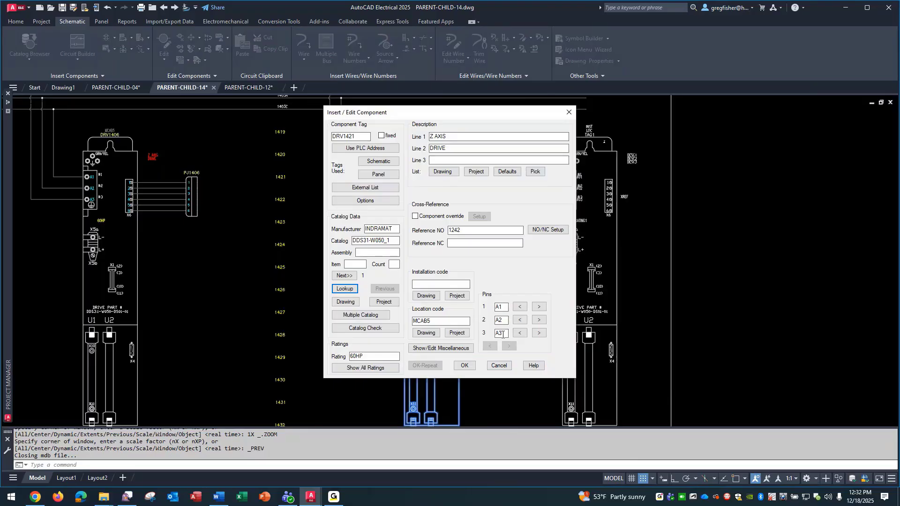
click(500, 366)
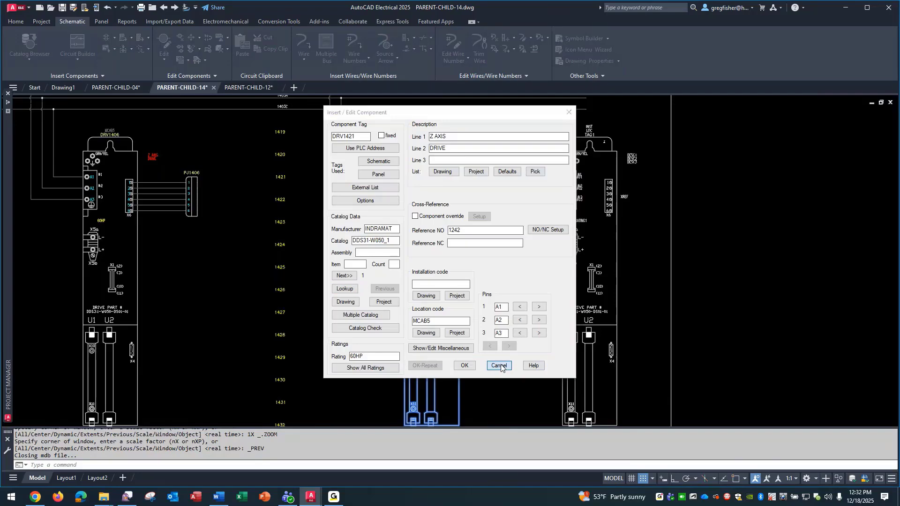
click(242, 88)
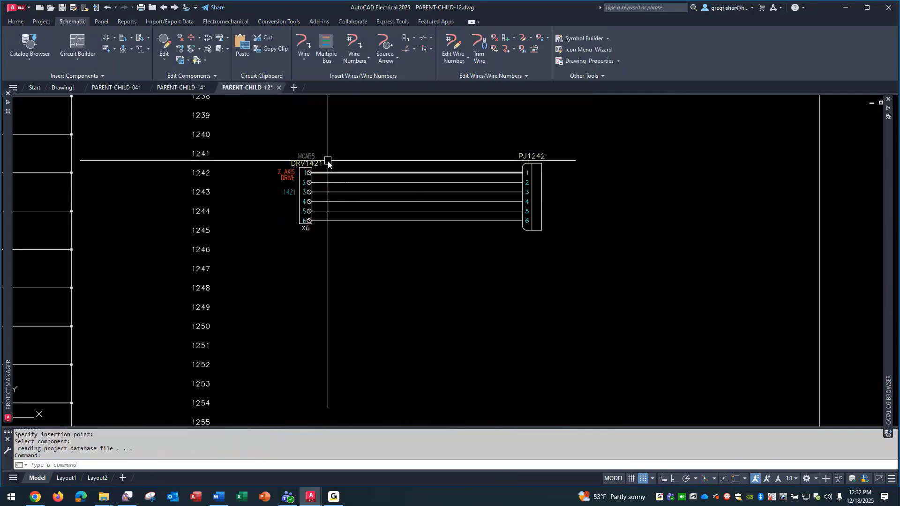
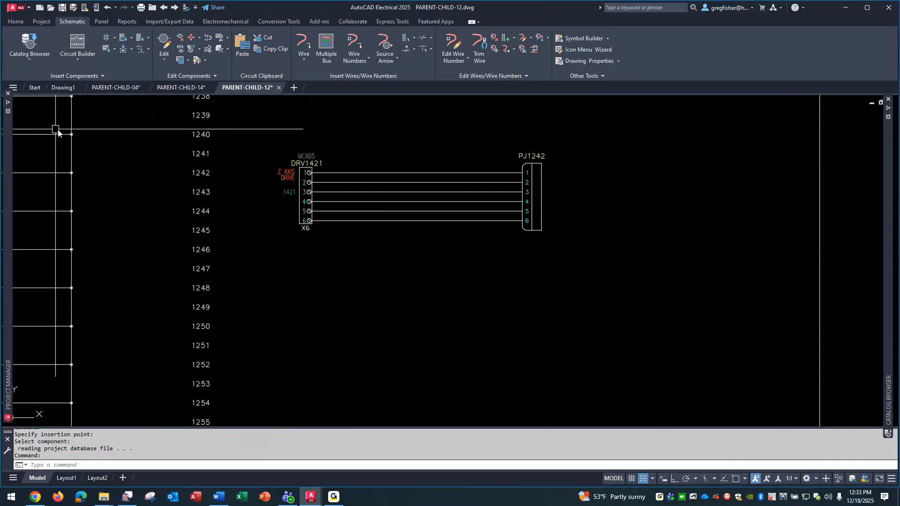
Step: Open PARENT-CHILD-07 and the pneumatic drawing PARENT-CHILD-11 from the project, and look over both drawings
mouse_move(8, 168)
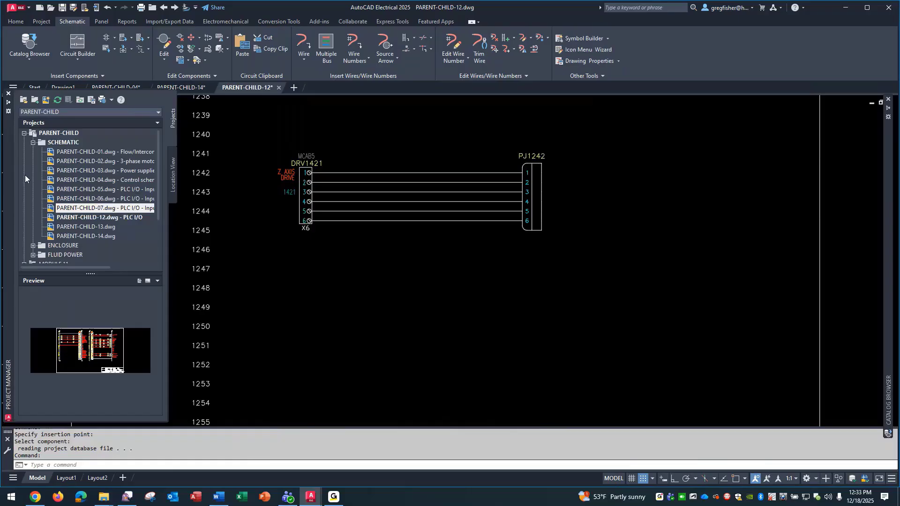
double_click(52, 210)
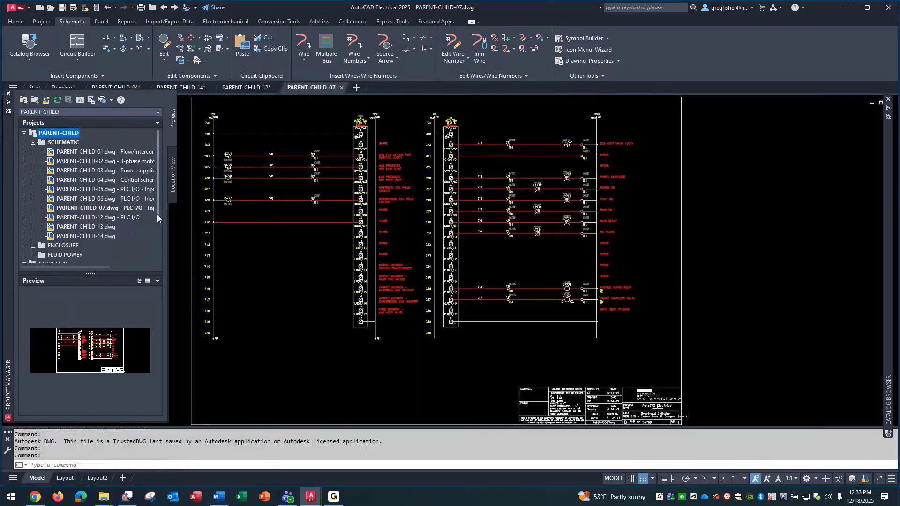
drag(159, 214, 159, 229)
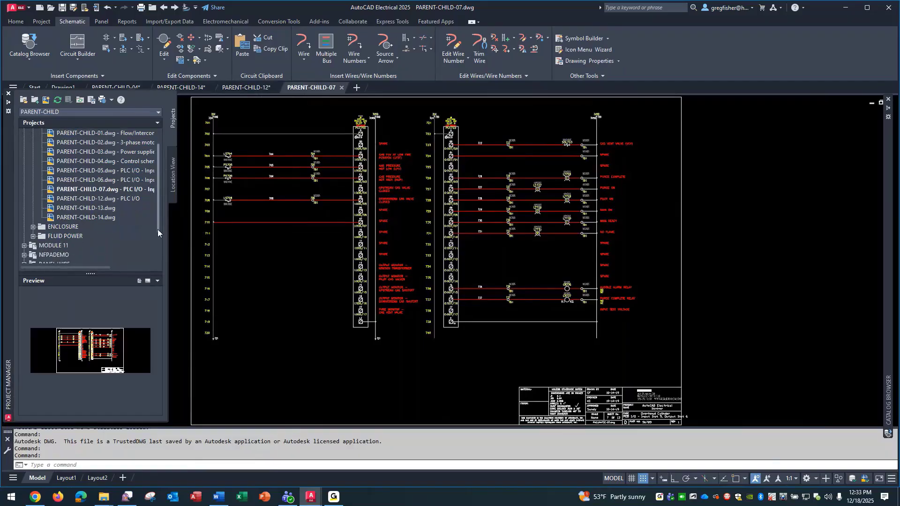
click(33, 236)
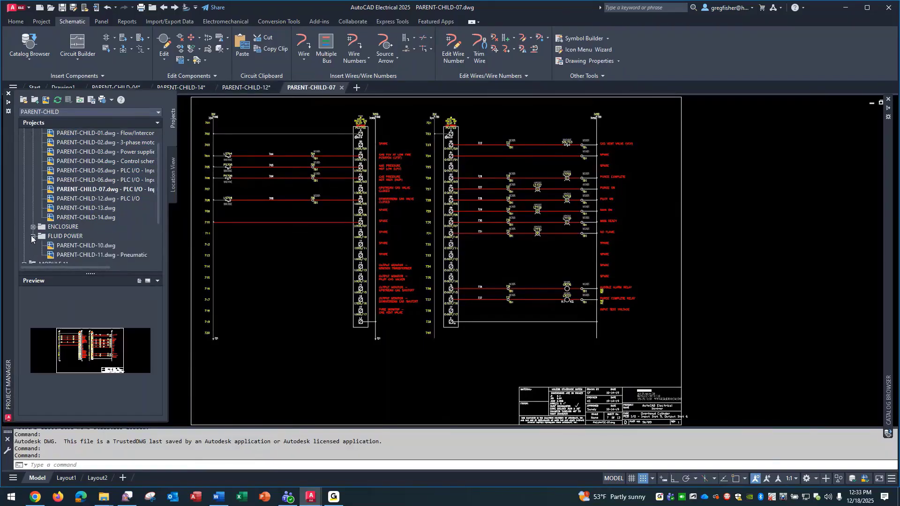
click(49, 255)
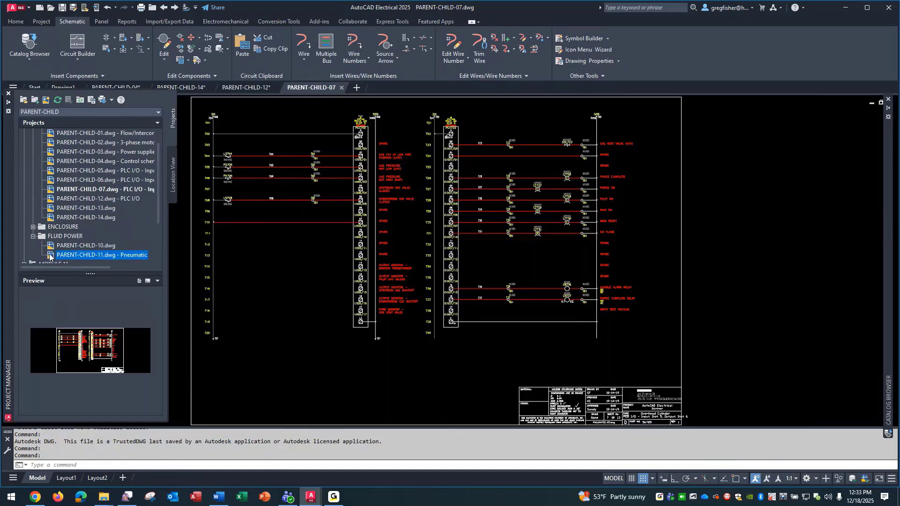
double_click(50, 255)
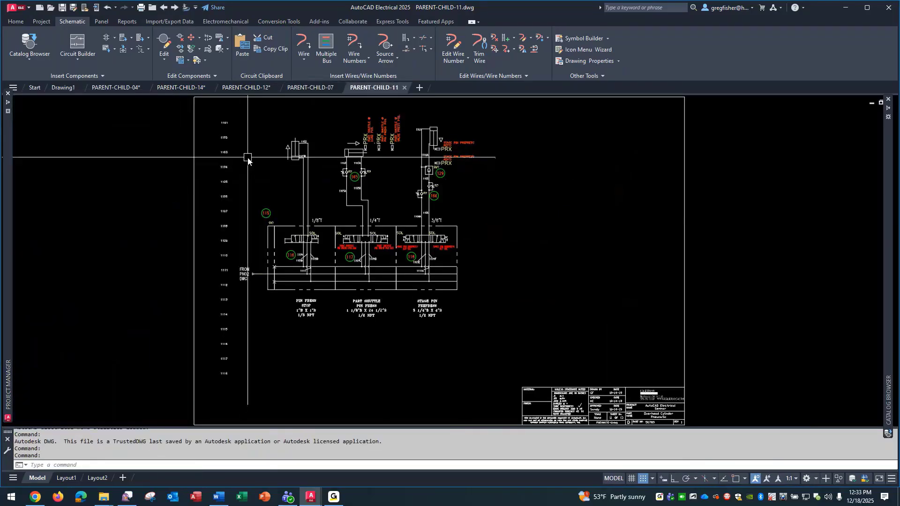
click(304, 88)
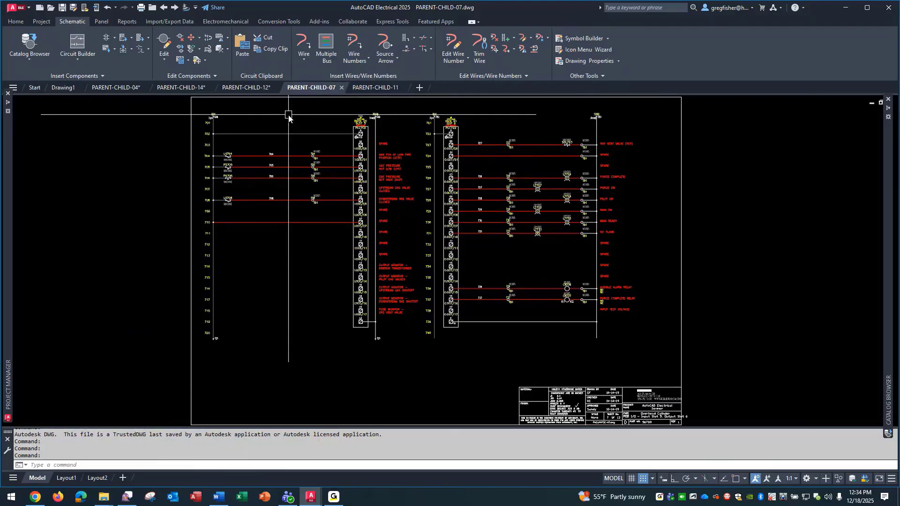
click(373, 89)
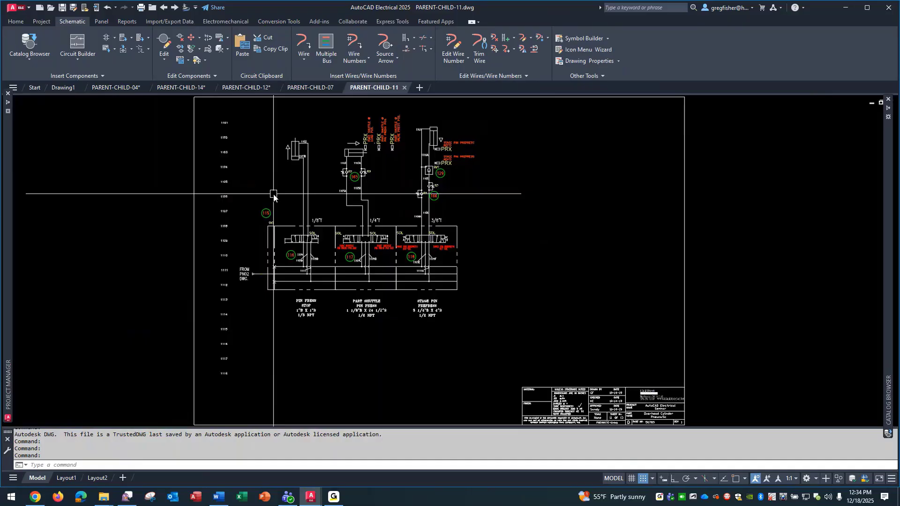
Step: Insert the HPX11_PROX proximity switch symbol on the wire at line 710 of PARENT-CHILD-07, near the ladder's rail
click(304, 89)
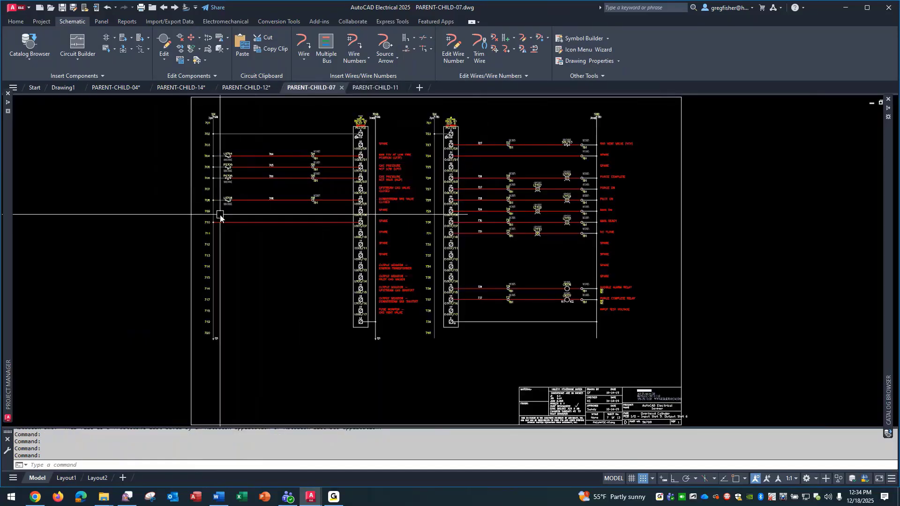
scroll(220, 215, up, 2)
scroll(220, 215, up, 2)
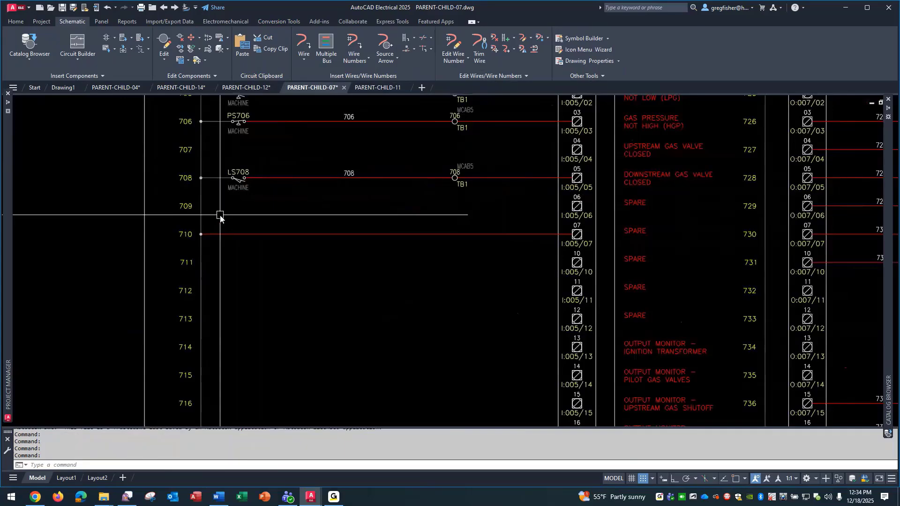
click(38, 63)
click(38, 75)
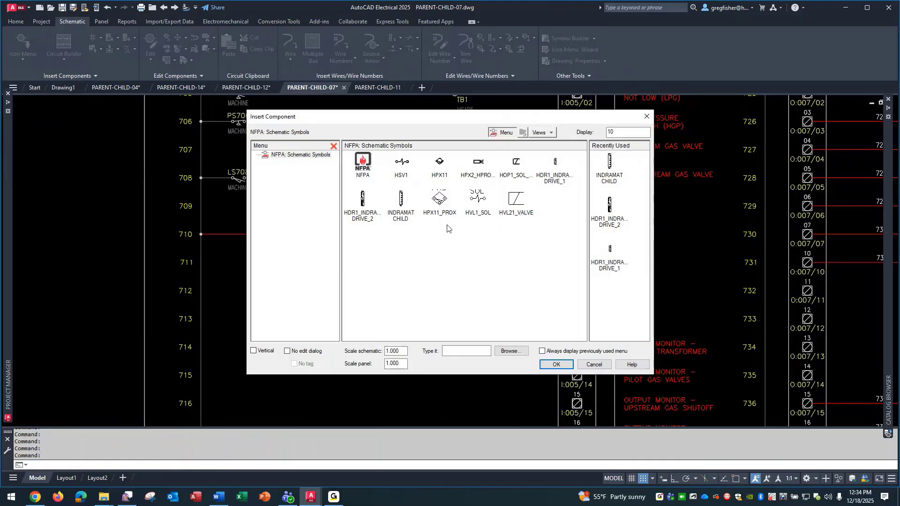
click(441, 202)
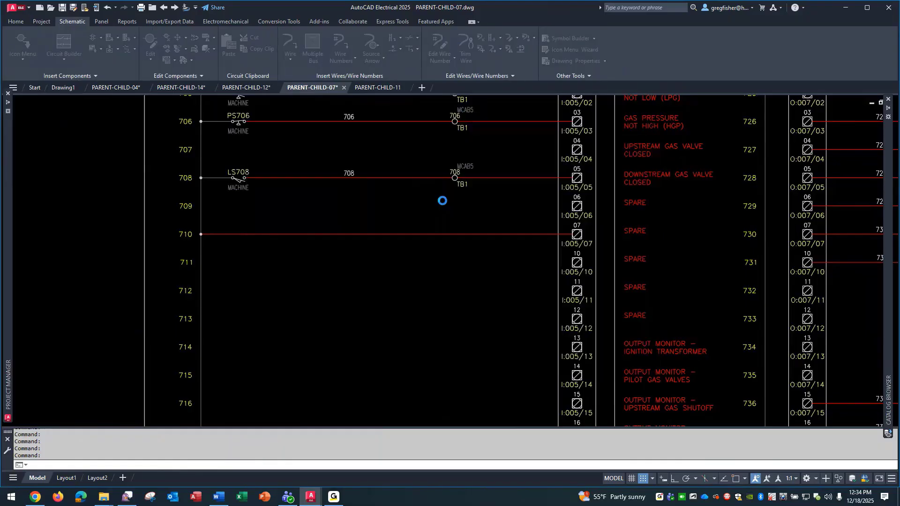
click(238, 234)
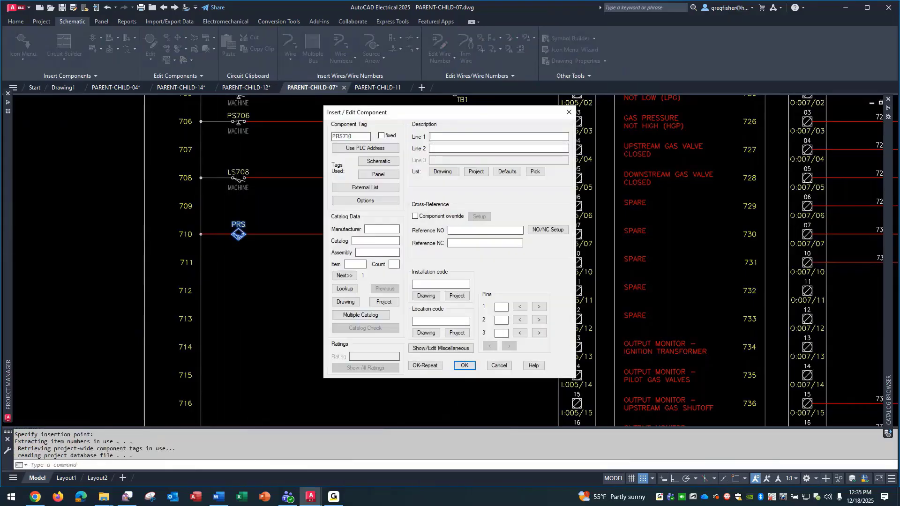
Step: Describe the new proximity switch as PIN PRESS on line 1 and STOP POS RETD on line 2
key(alt+Tab)
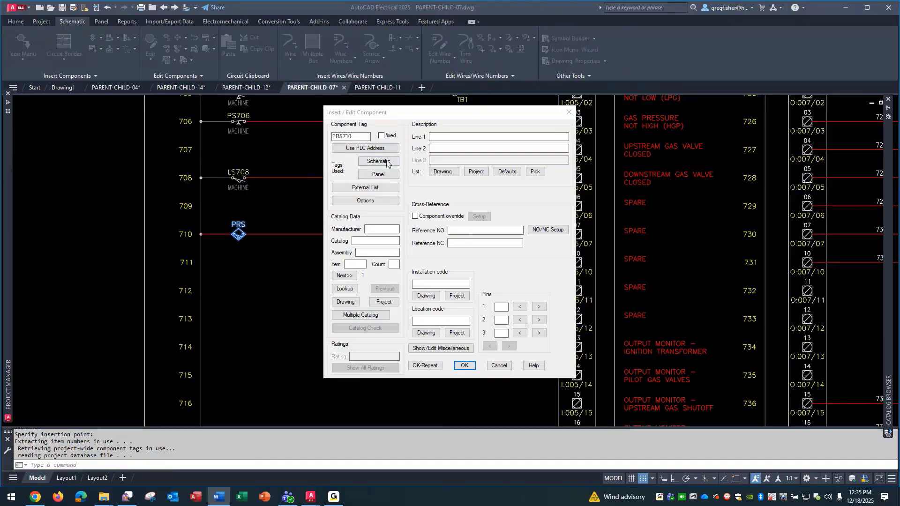
click(441, 136)
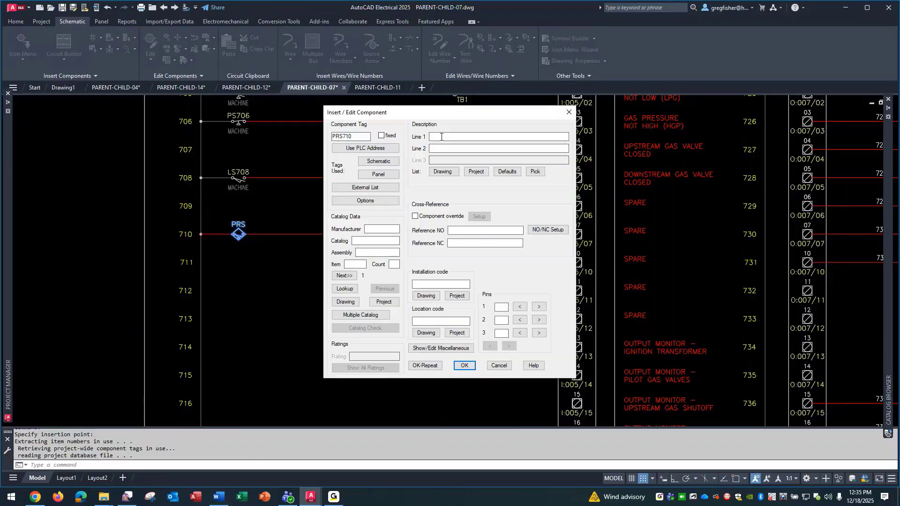
text(PIN PRESS)
key(Tab)
text(STOP POS RETD)
Step: Assign EATON catalog part E57-12LS02-D to the line 710 proximity switch and set its location code to JBOX1 from the project's locations
click(355, 289)
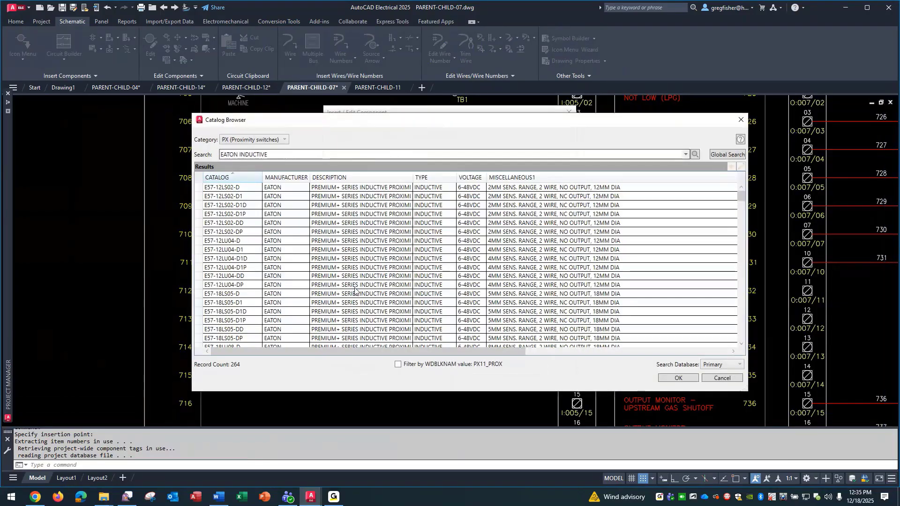
click(387, 188)
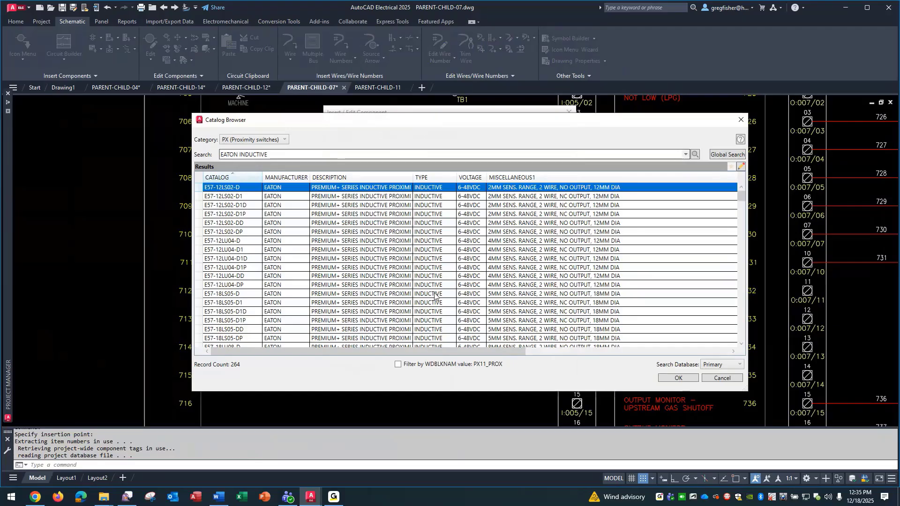
click(679, 379)
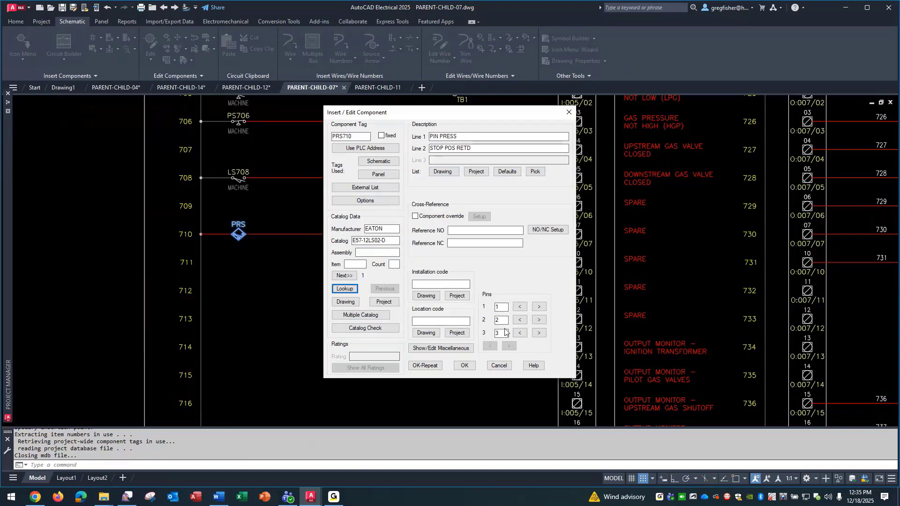
click(465, 334)
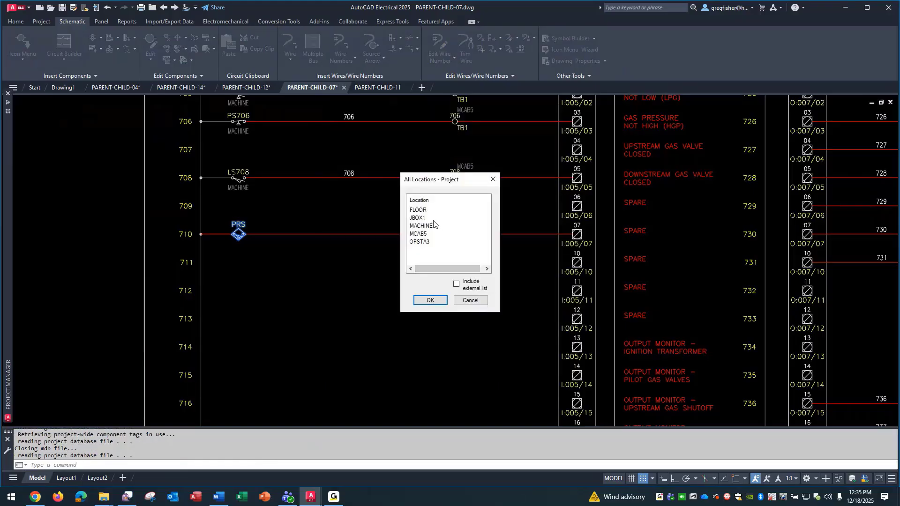
click(432, 218)
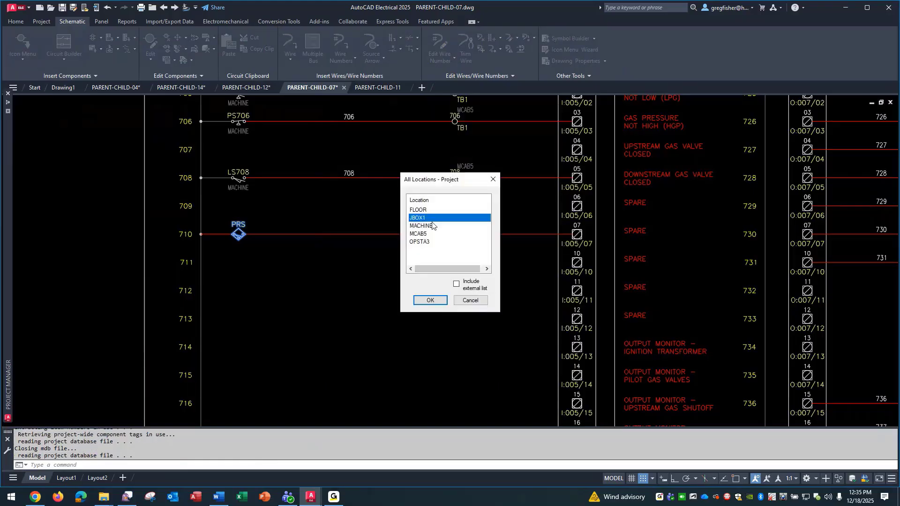
click(429, 301)
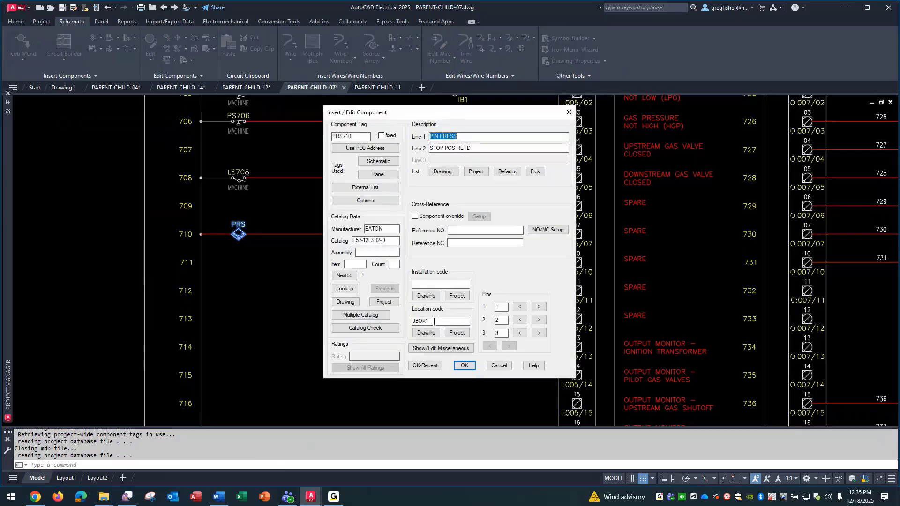
click(465, 366)
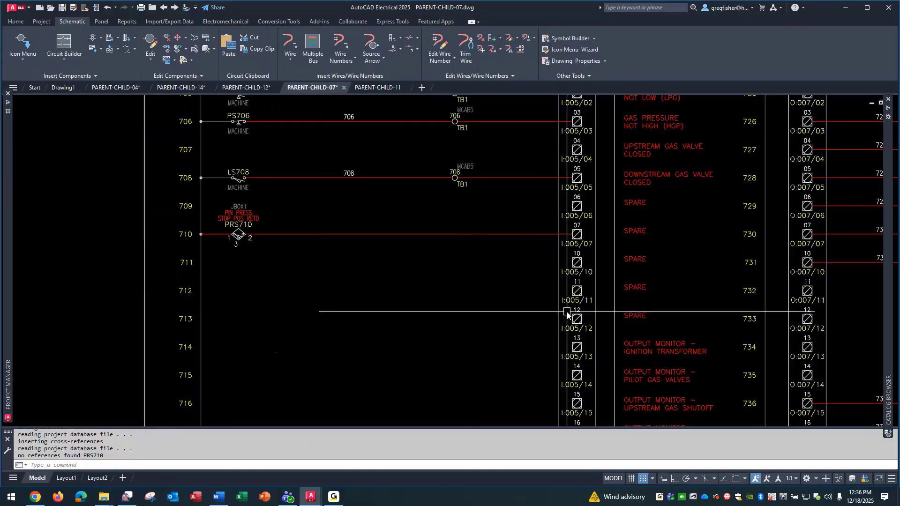
Step: Insert the HVL1_SOL solenoid before the terminal on the line 724 wire, described as PIN PRESS on line 1 and RETD on line 2
mouse_move(730, 180)
middle_down()
mouse_move(529, 295)
mouse_move(427, 328)
mouse_move(277, 331)
mouse_move(66, 311)
middle_up()
click(21, 42)
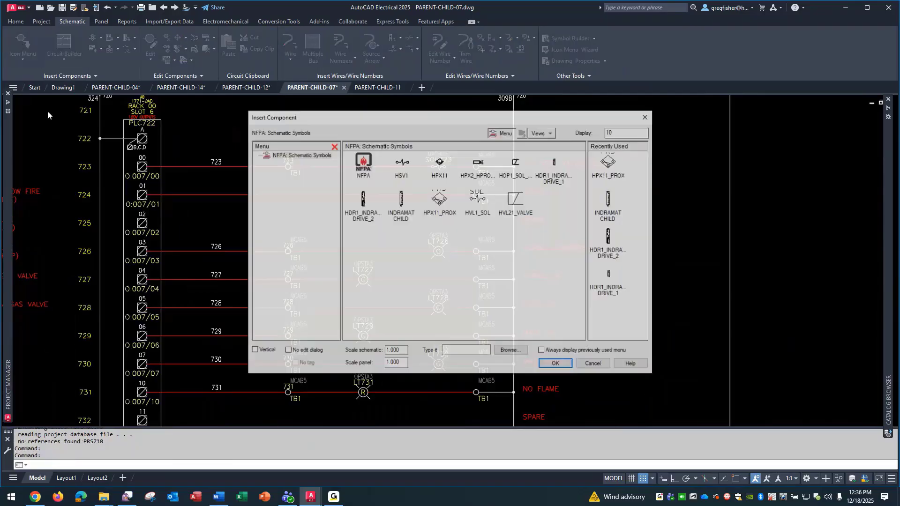
click(478, 201)
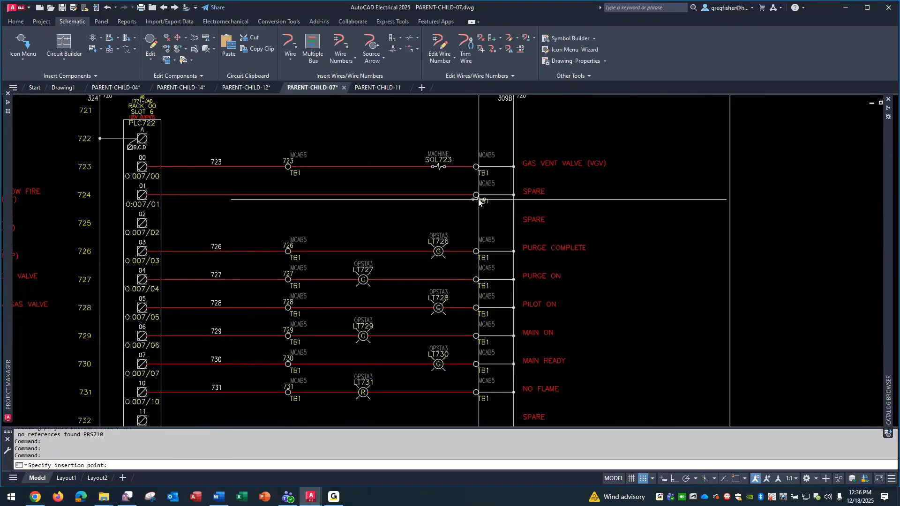
click(439, 196)
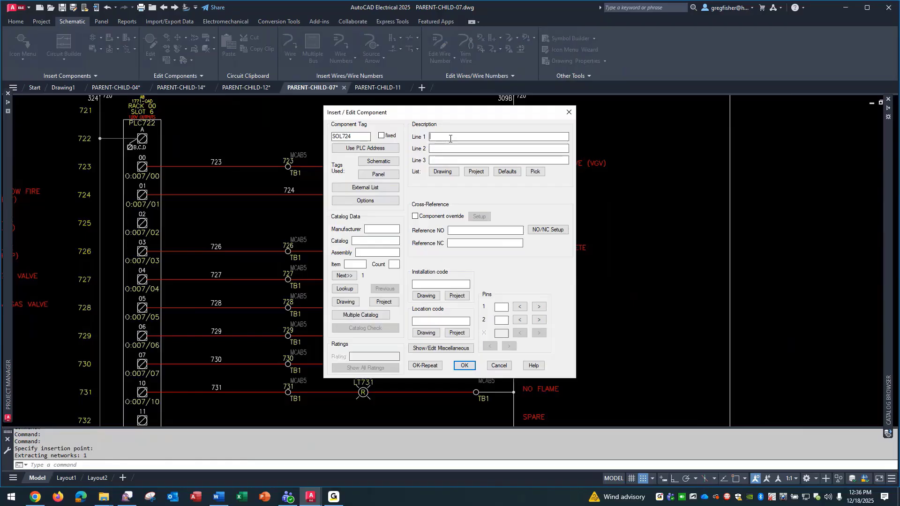
text(PIN PRESS)
key(Tab)
text(RETD)
Step: Assign NORGREN catalog part SXE9673-A60-0012J5 to the line 724 solenoid and set its location code to JBOX1 from the project's locations
click(344, 290)
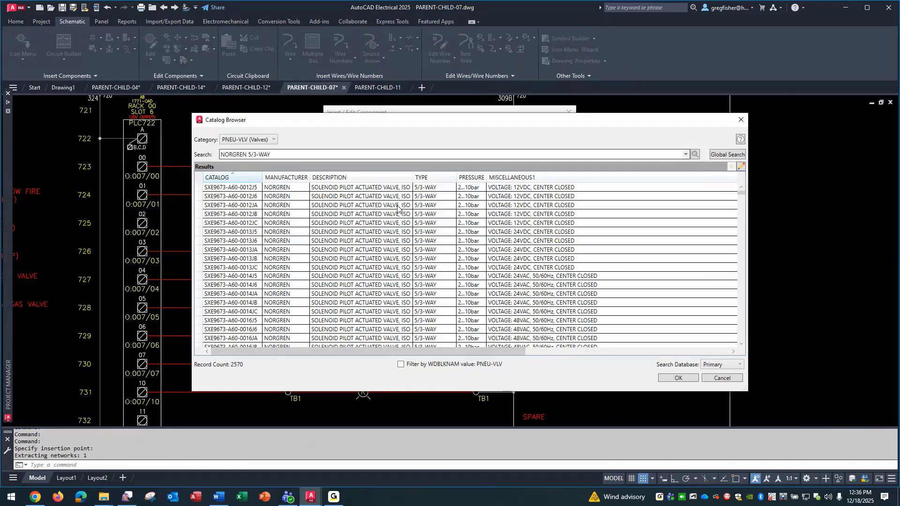
click(396, 188)
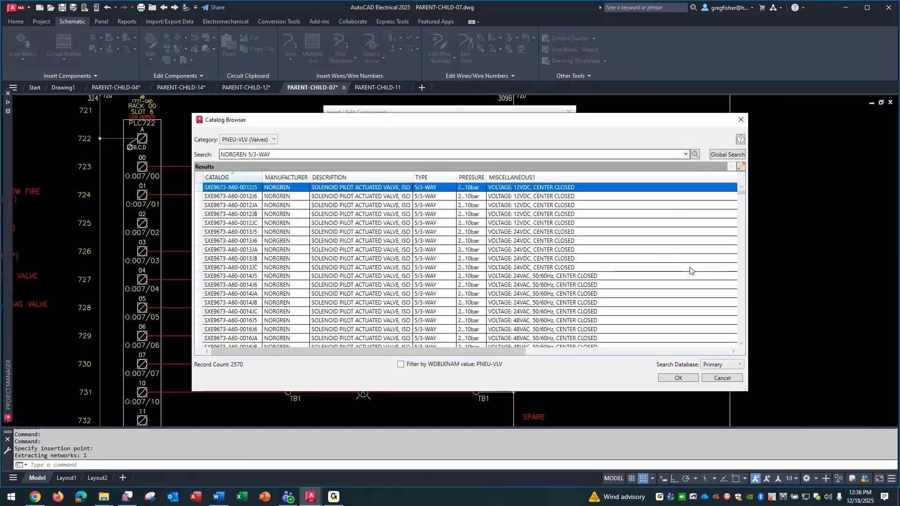
click(678, 378)
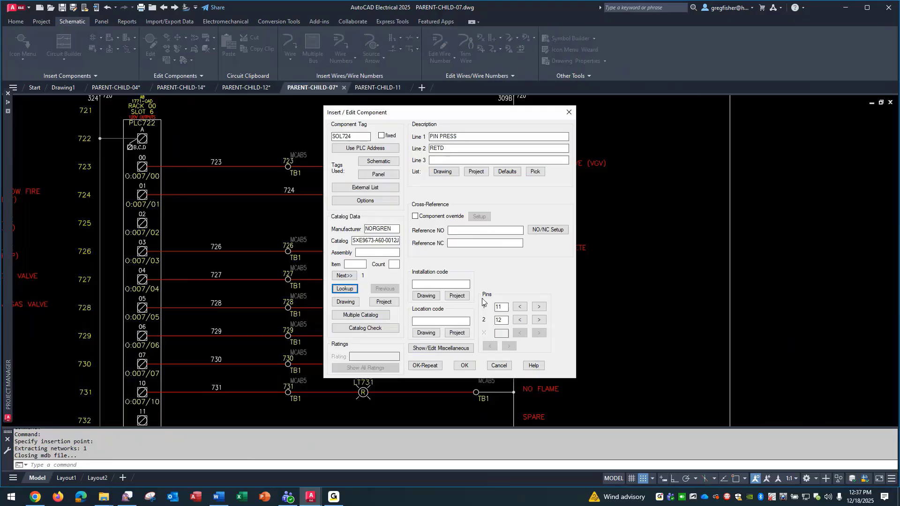
click(457, 335)
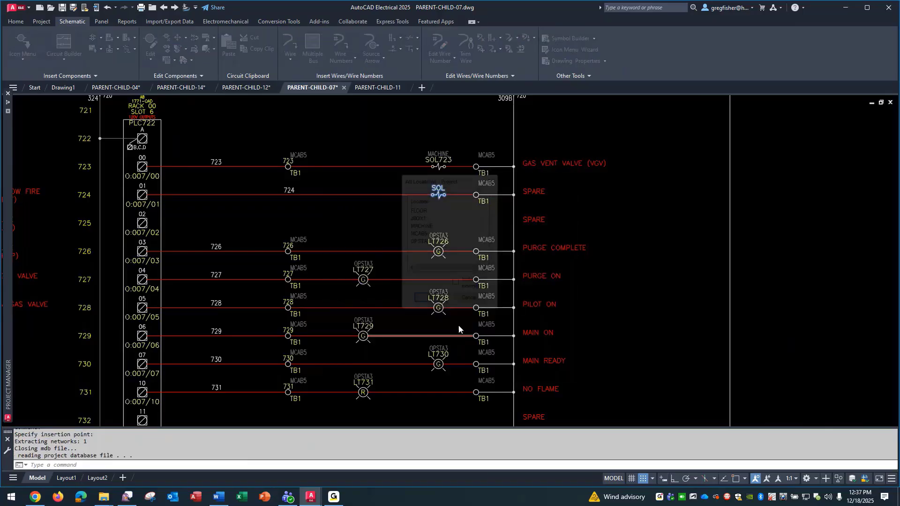
click(427, 218)
click(428, 301)
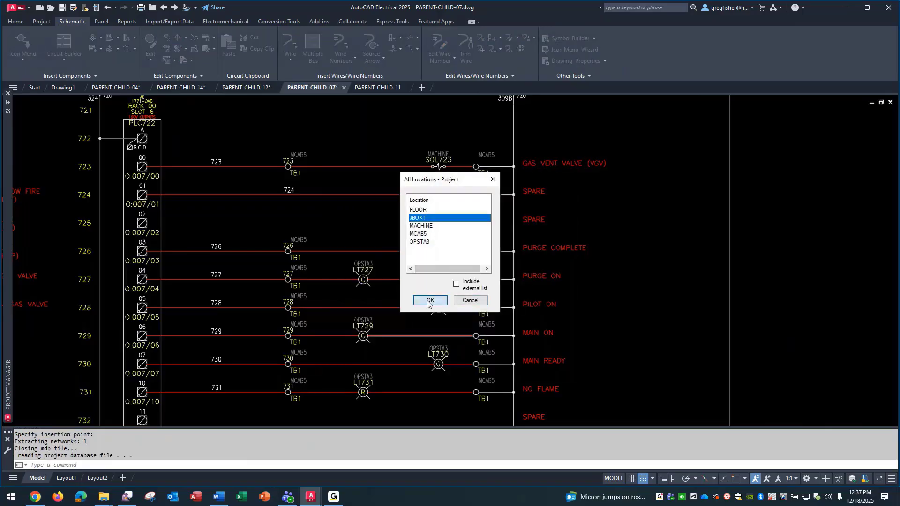
click(464, 365)
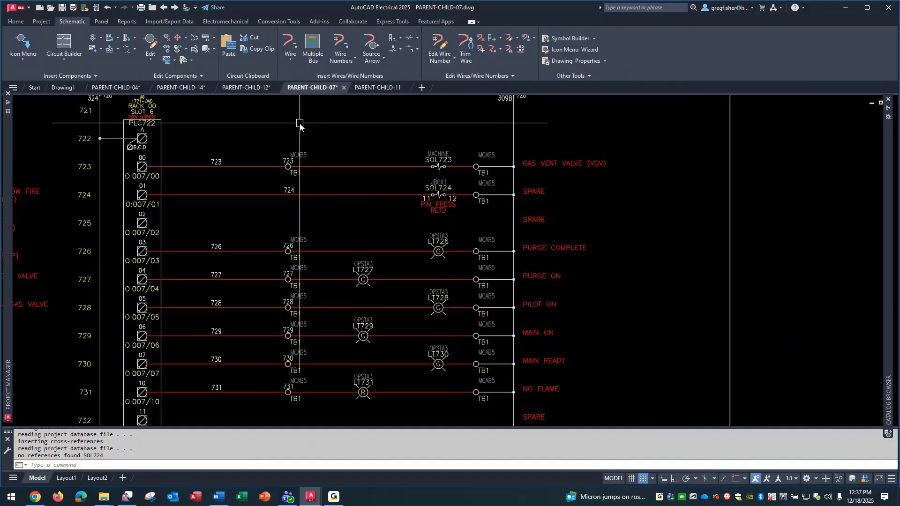
Step: Switch to PARENT-CHILD-11 and insert the HPX2 child proximity switch beside the rod end of the pin press stop cylinder at line 1102
click(378, 88)
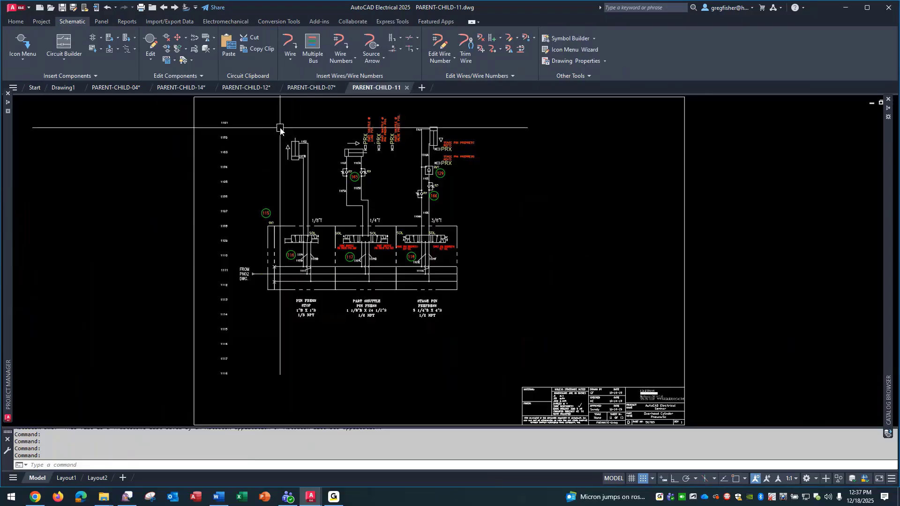
scroll(259, 120, up, 2)
scroll(260, 120, up, 2)
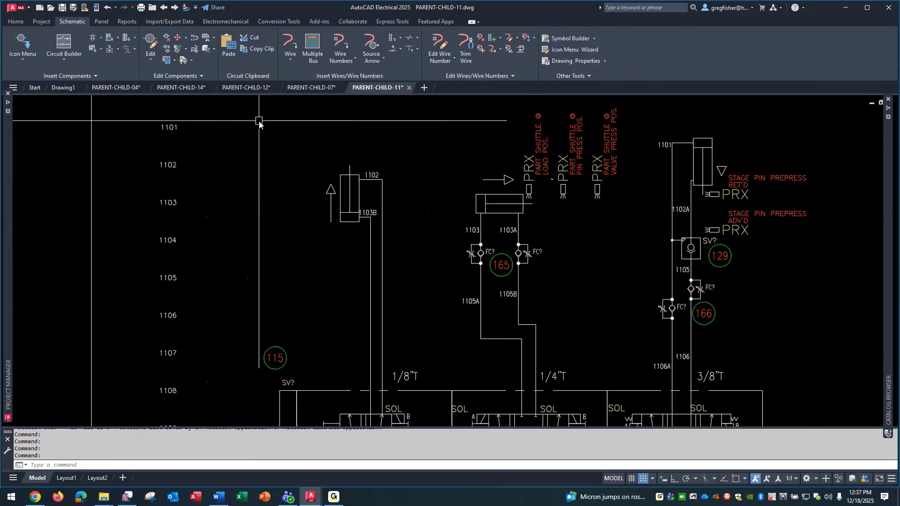
click(36, 58)
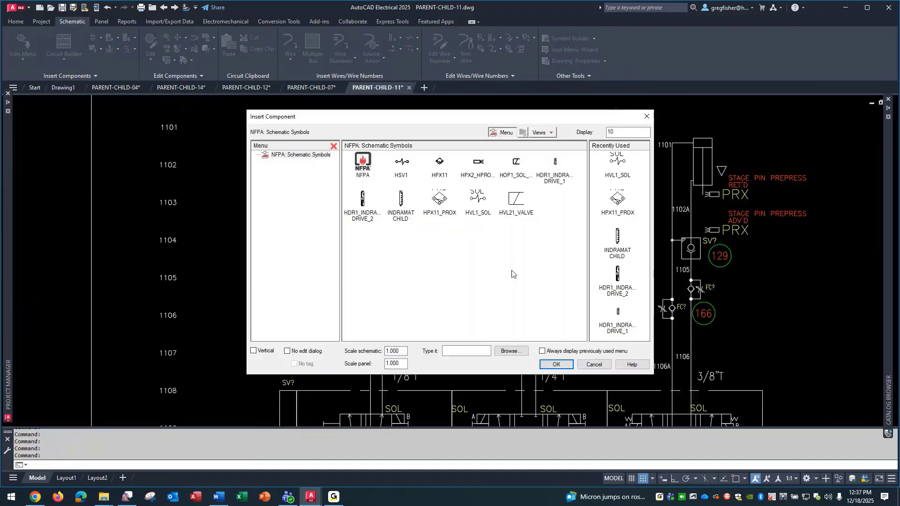
click(479, 163)
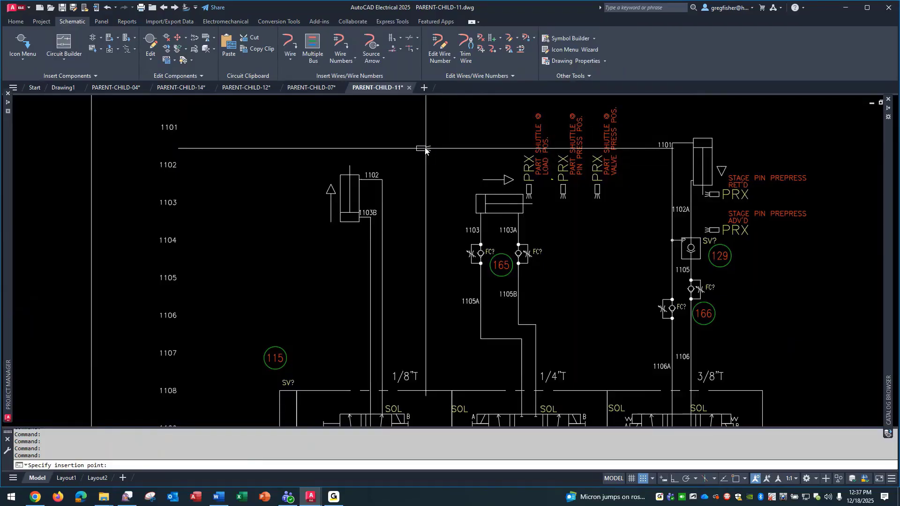
click(340, 166)
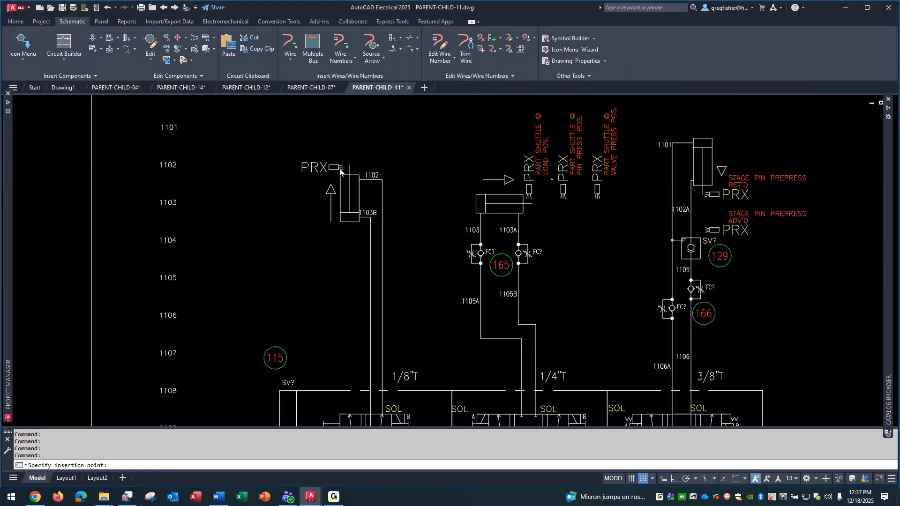
text(X)
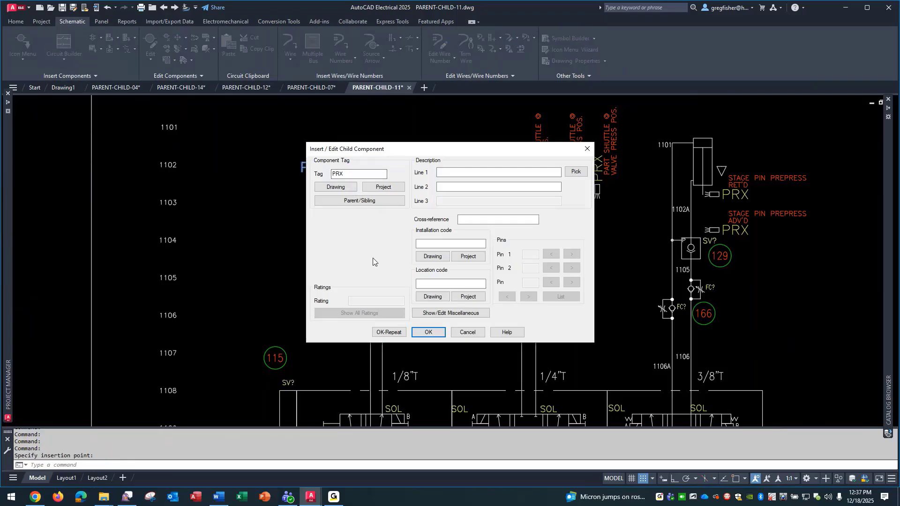
Step: Relate the child proximity switch to its parent PRS710, PIN PRESS STOP POS RETD, from the project's component list
click(370, 200)
click(327, 280)
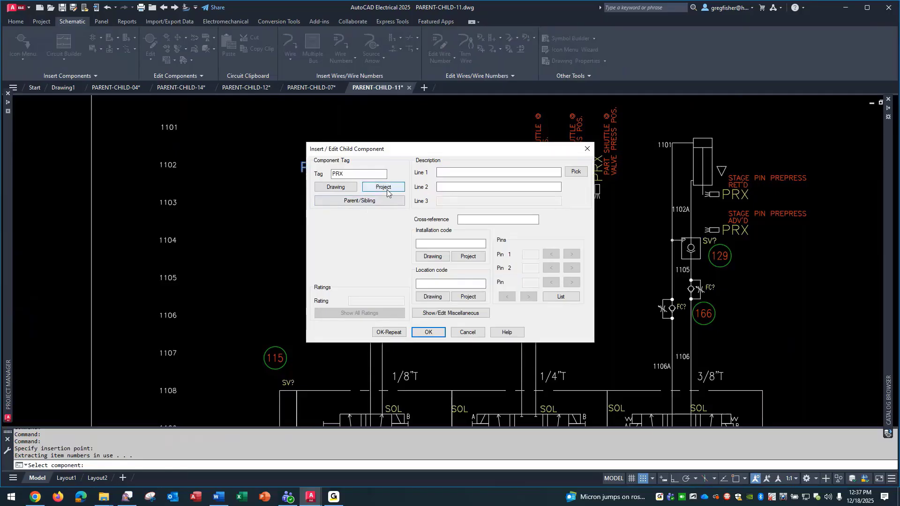
click(387, 191)
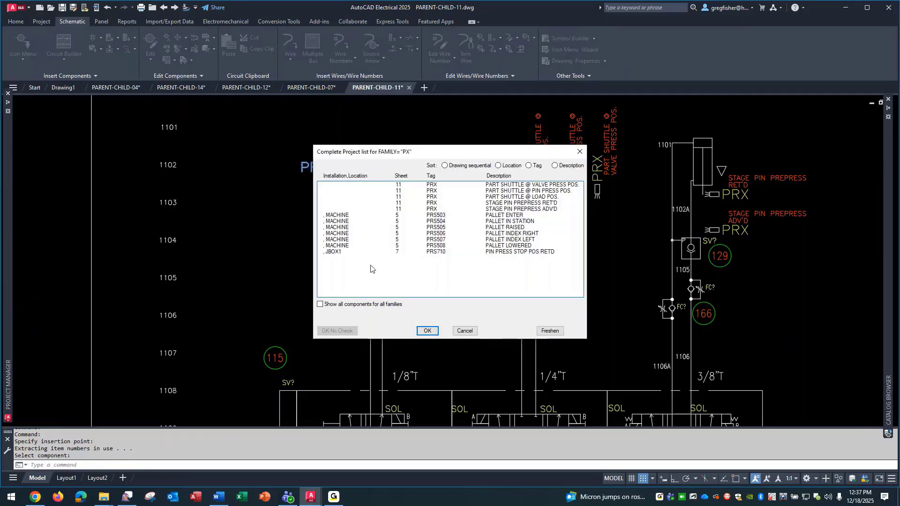
click(487, 253)
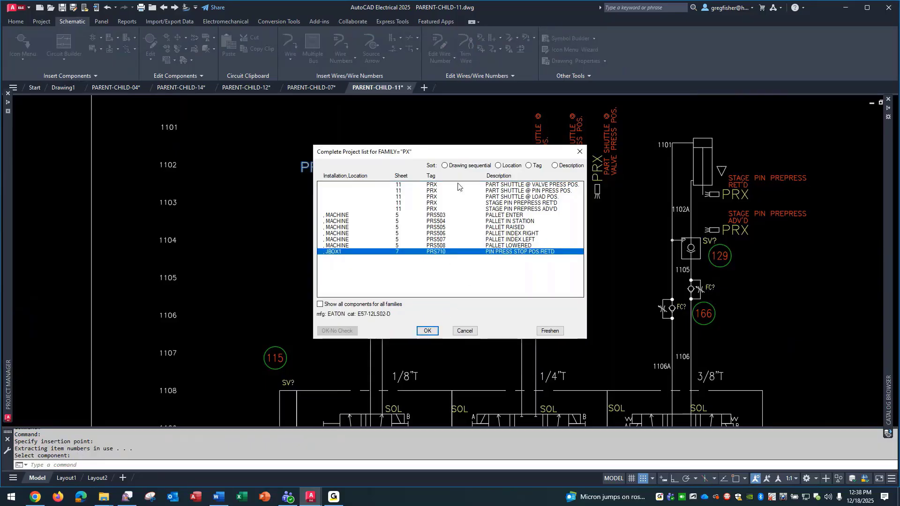
drag(461, 153, 397, 137)
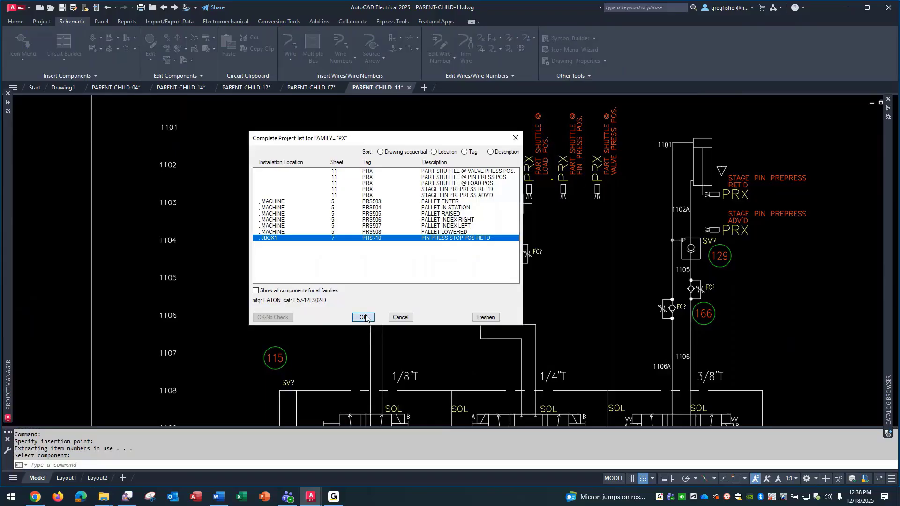
click(364, 318)
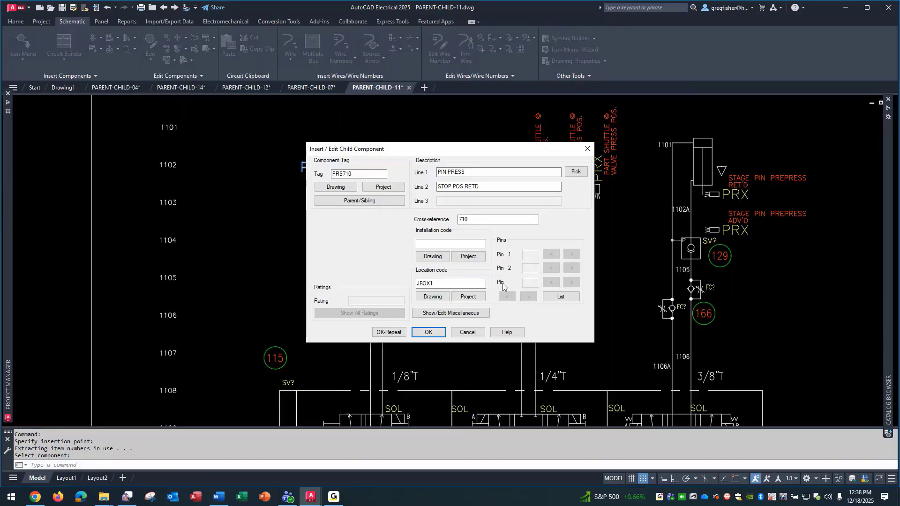
click(428, 332)
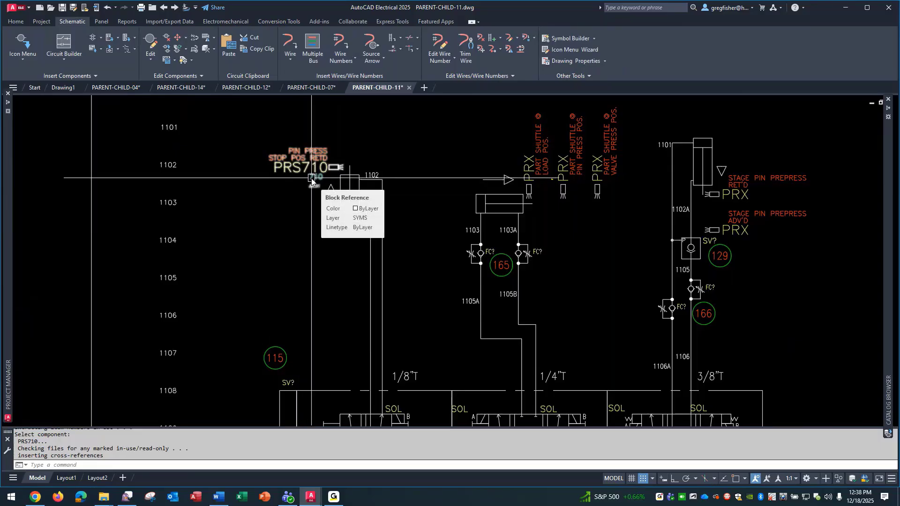
Step: Examine the cross-reference on the parent proximity switch PRS710 at line 710 of PARENT-CHILD-07
click(311, 87)
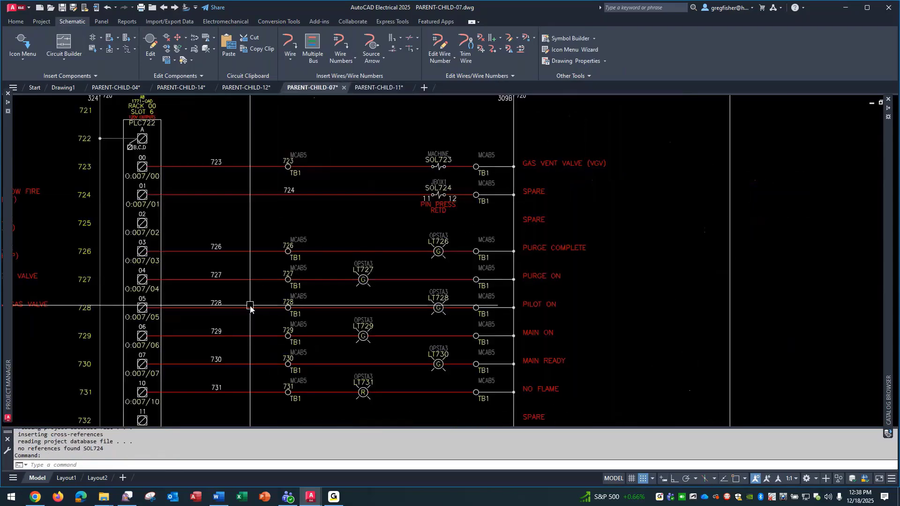
mouse_move(255, 322)
middle_down()
mouse_move(790, 190)
mouse_move(878, 181)
middle_up()
scroll(227, 212, up, 2)
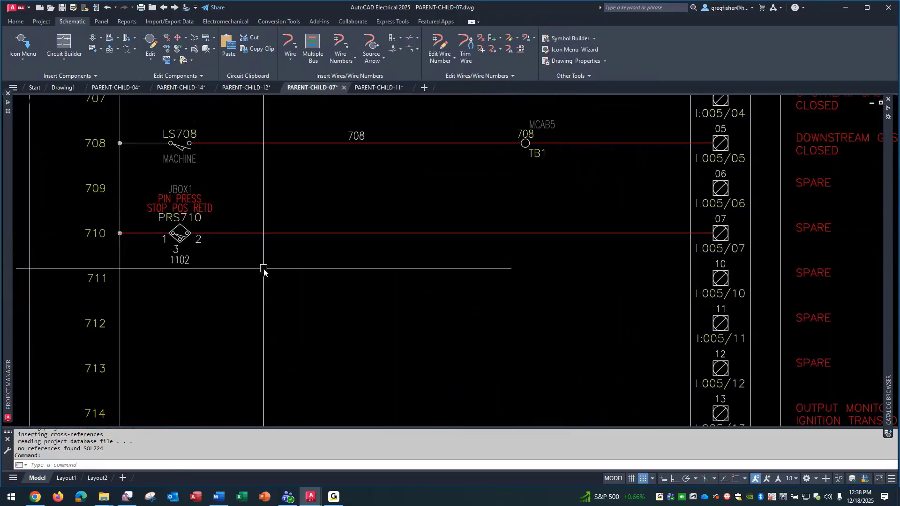
Step: Return to PARENT-CHILD-11 and insert the HVL21_VALVE child solenoid at the open end of the pin press stop valve above balloon 116
click(386, 89)
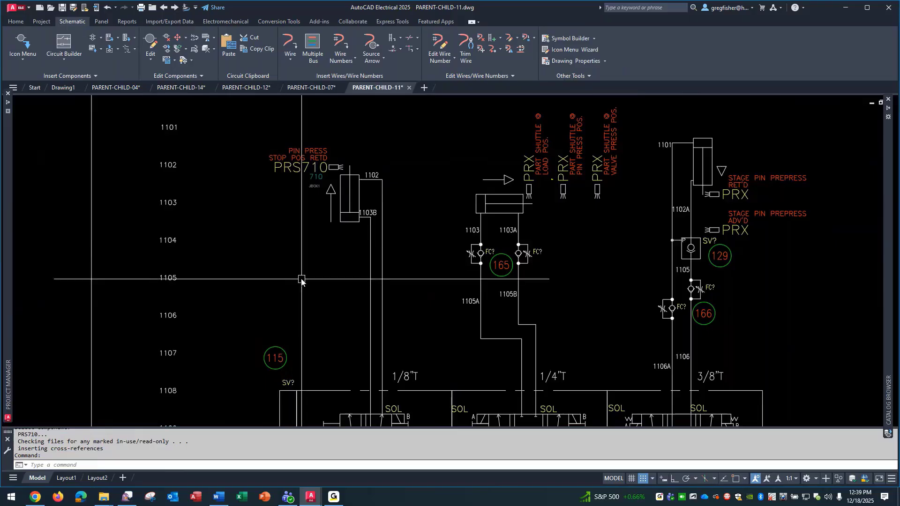
middle_drag(332, 333, 328, 237)
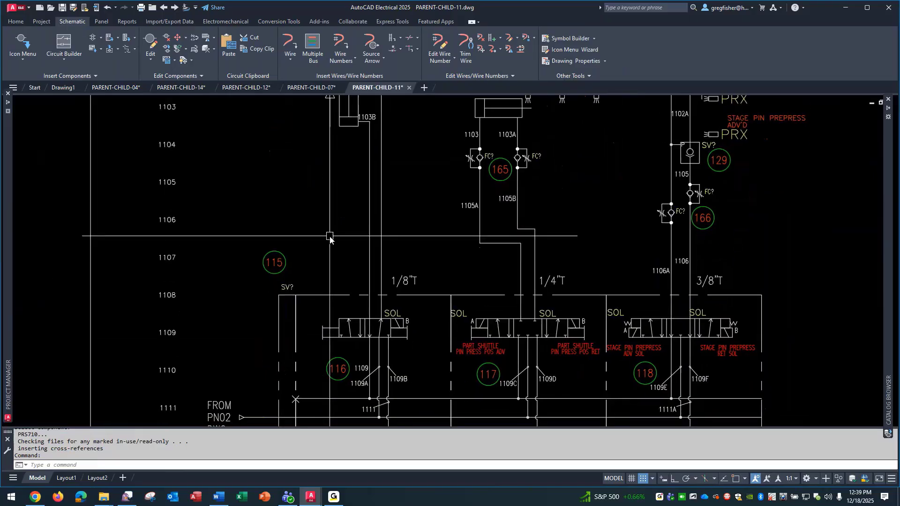
click(22, 47)
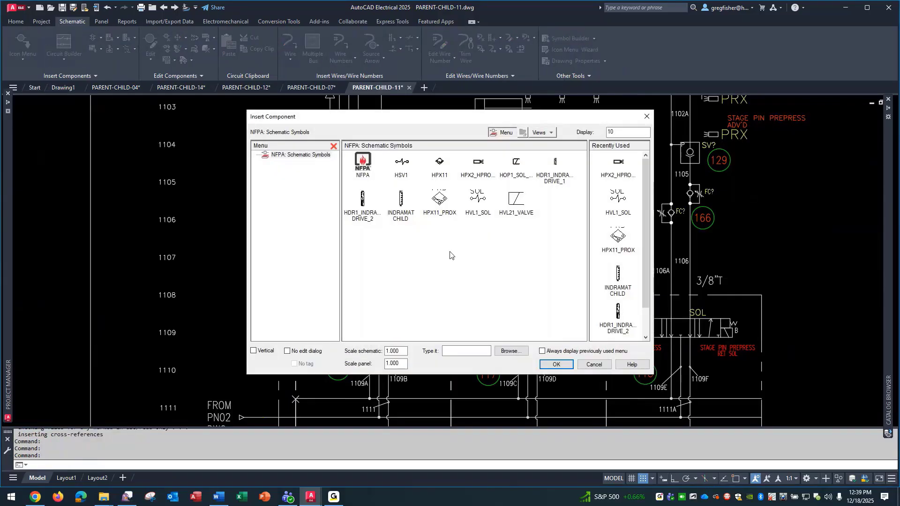
click(514, 202)
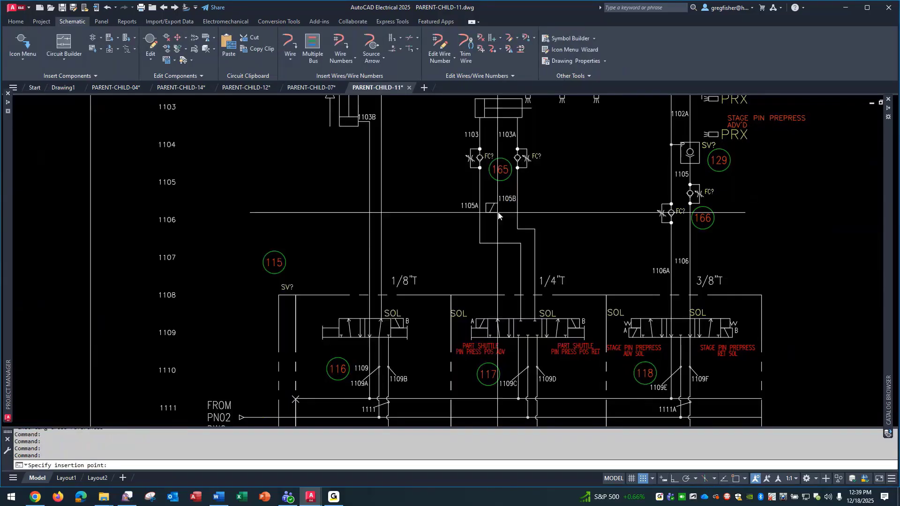
click(338, 331)
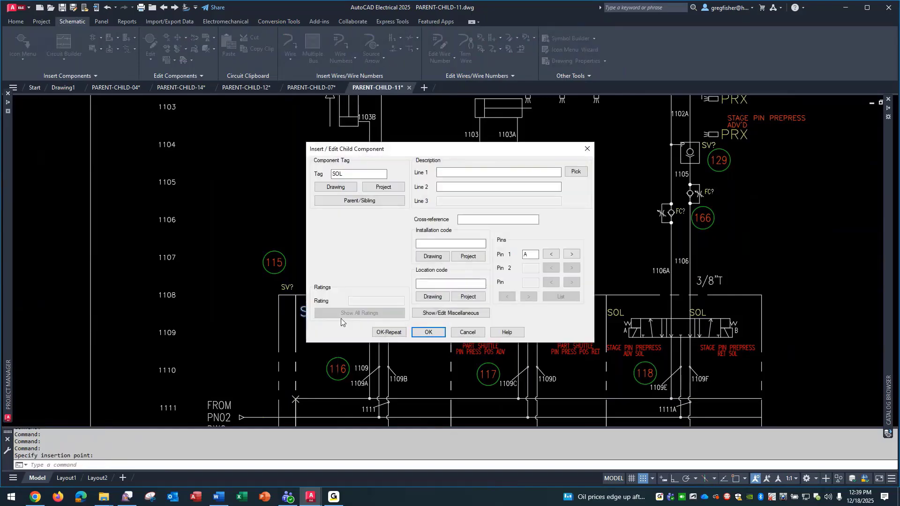
Step: Relate the child solenoid to its parent SOL724, PIN PRESS RETD, from the project's component list, keeping pin A
click(369, 201)
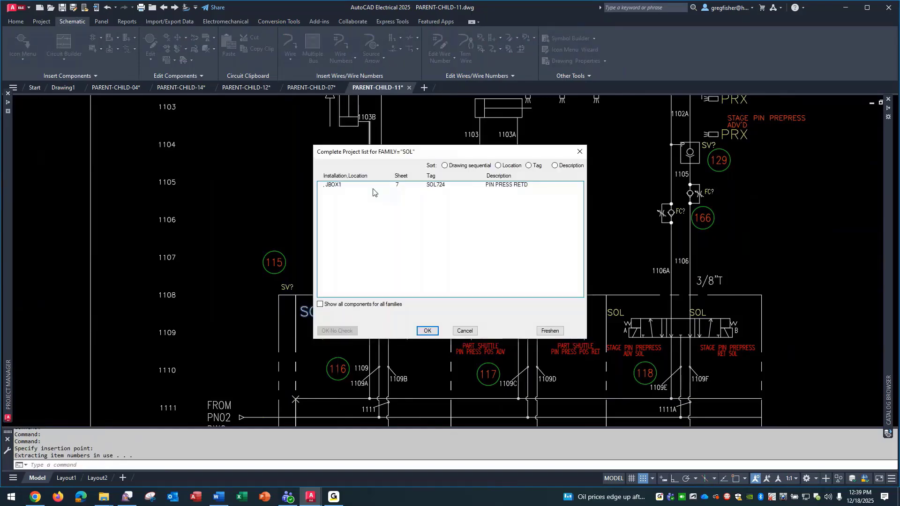
click(436, 189)
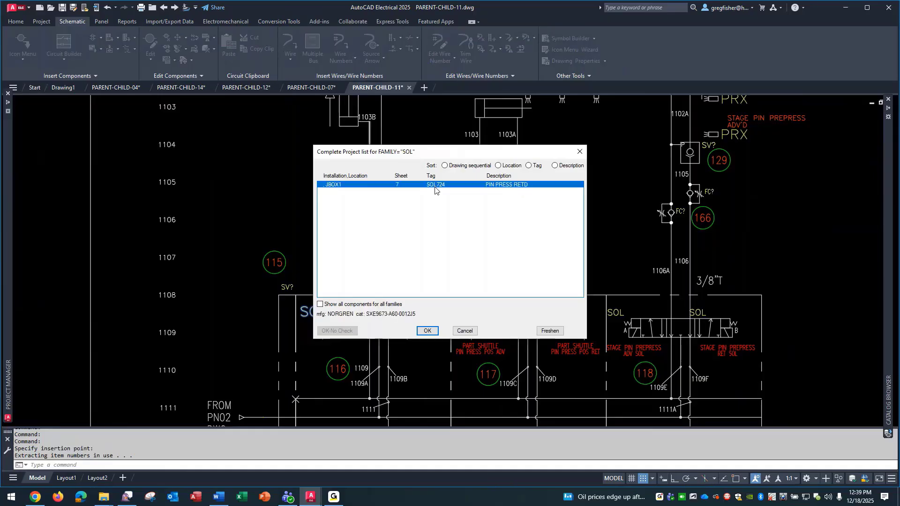
click(427, 331)
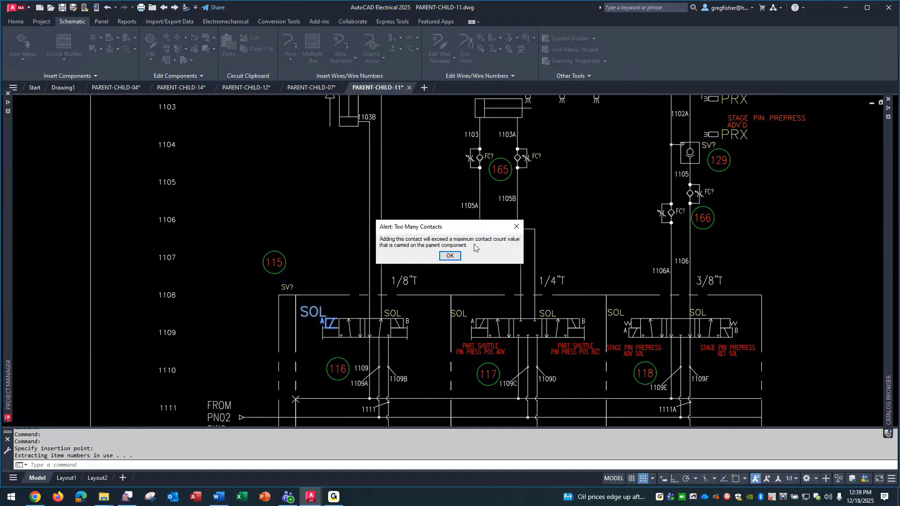
click(453, 257)
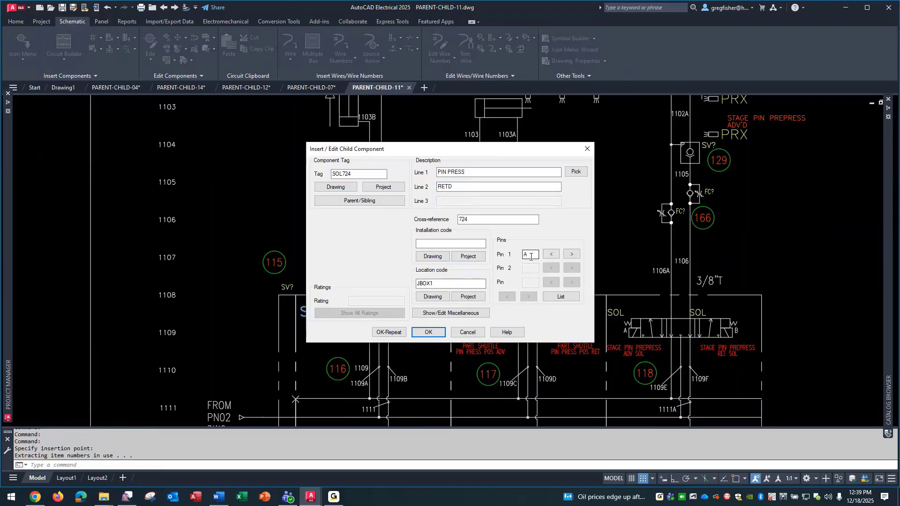
click(435, 331)
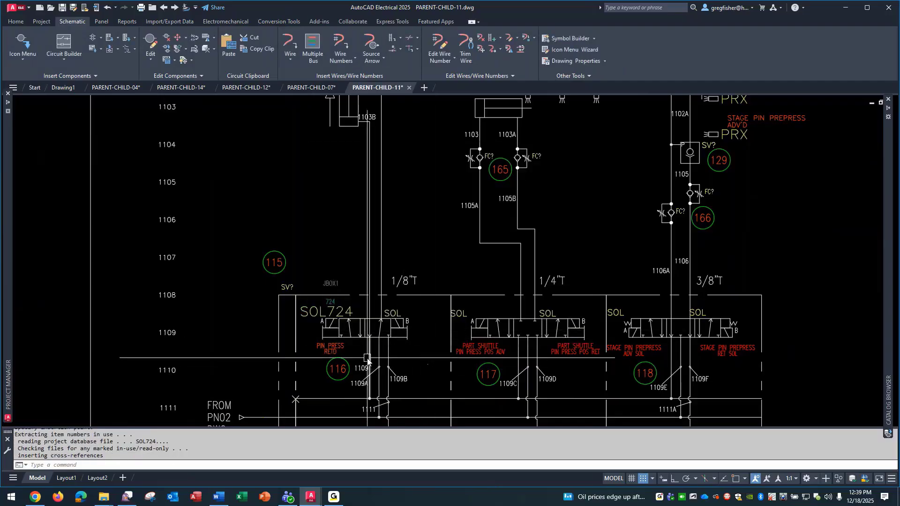
Step: Use Surfer to review the project references of the child solenoid SOL724, and close the list
right_click(312, 318)
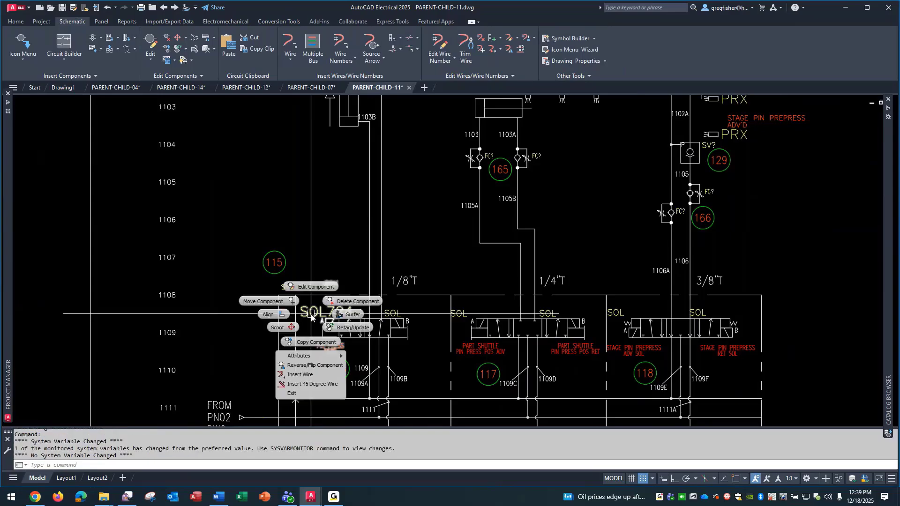
click(339, 317)
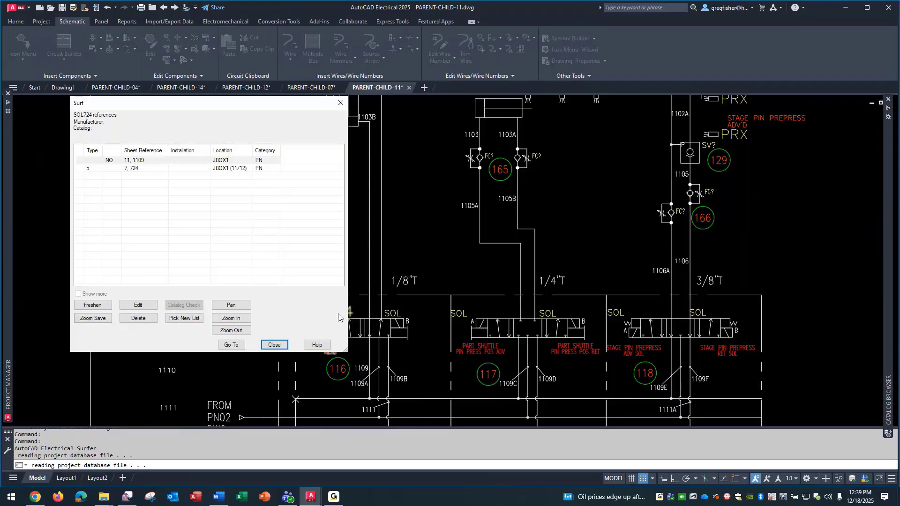
click(286, 346)
Step: Use Surfer to review the project references of the child proximity switch PRS710, and close the list
middle_drag(344, 181, 375, 248)
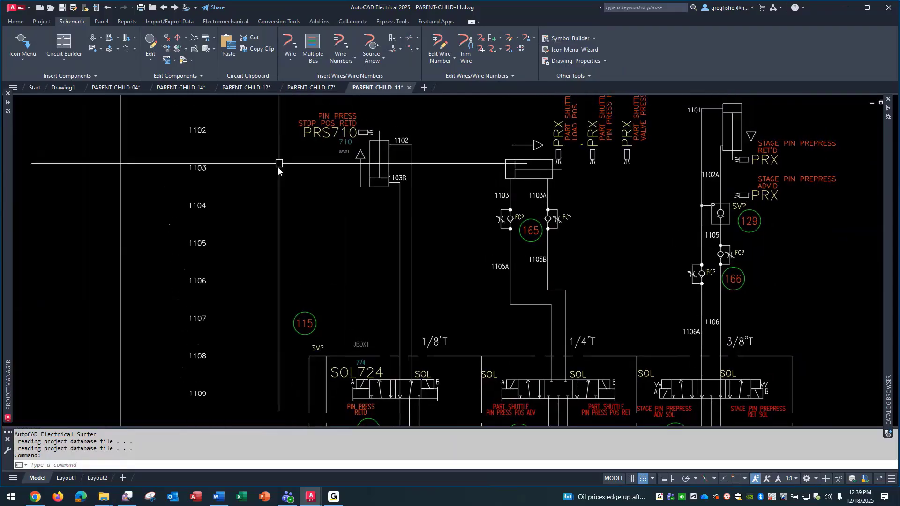
right_click(314, 131)
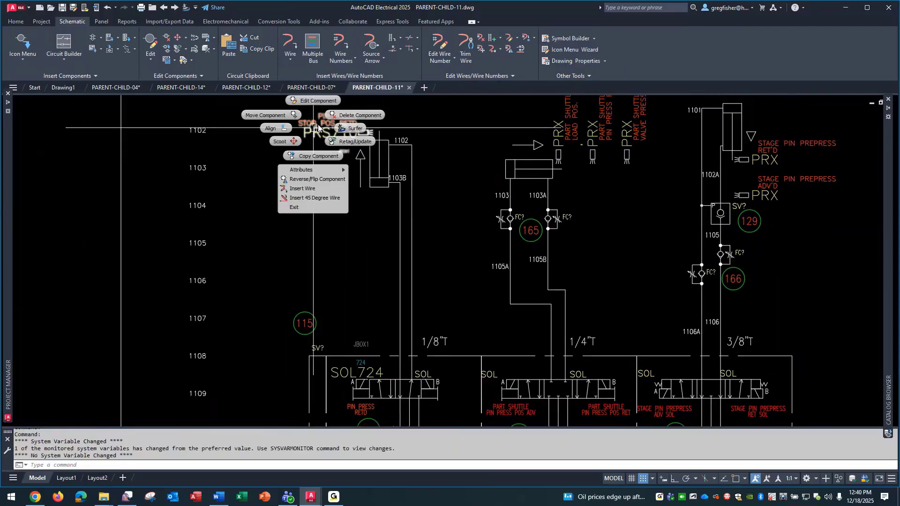
click(342, 132)
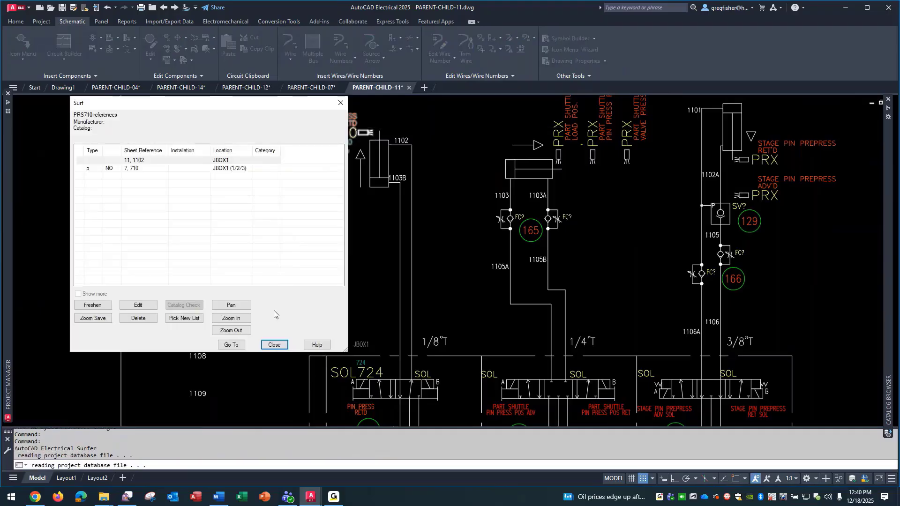
click(274, 345)
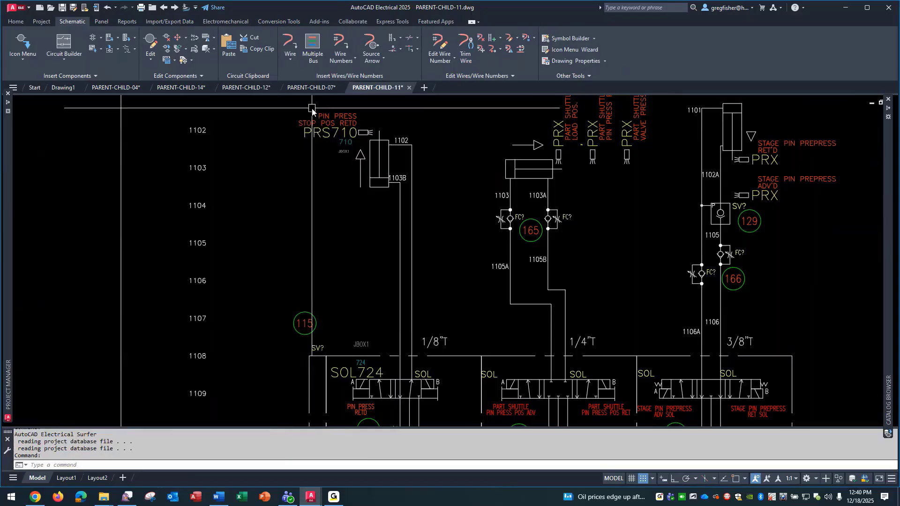
Step: In PARENT-CHILD-07, look up the catalog record of parent PRS710 in edit mode and bring its pin columns into view
click(311, 89)
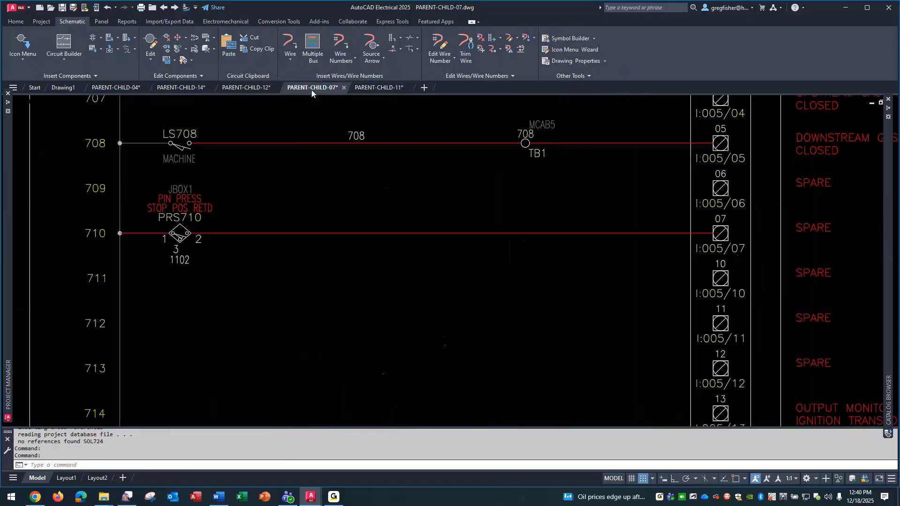
right_click(204, 203)
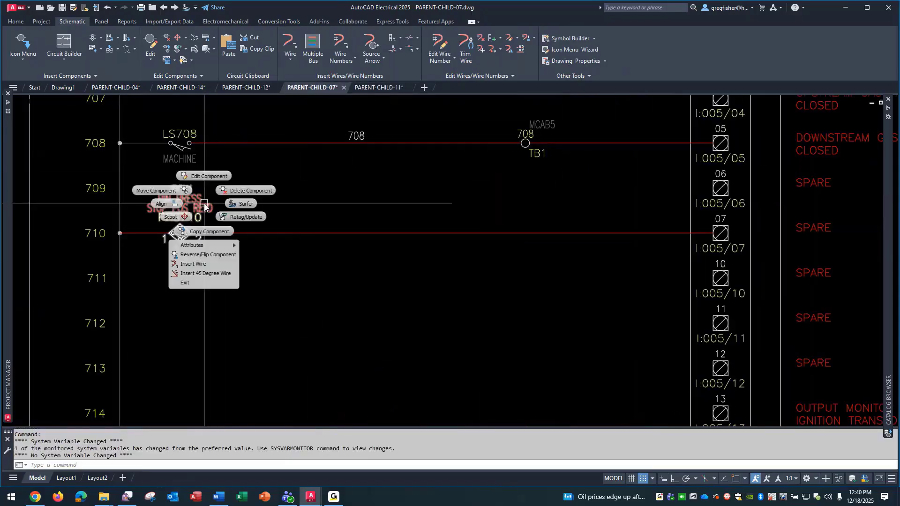
click(211, 177)
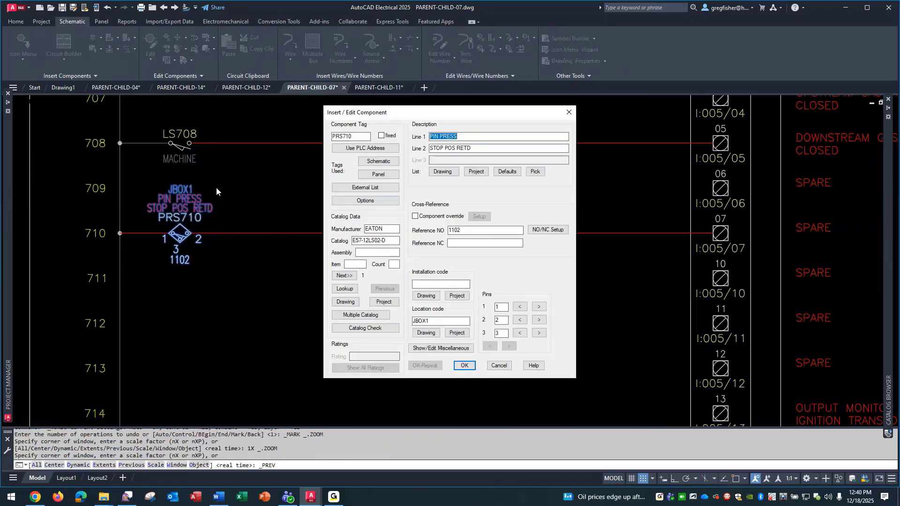
click(345, 289)
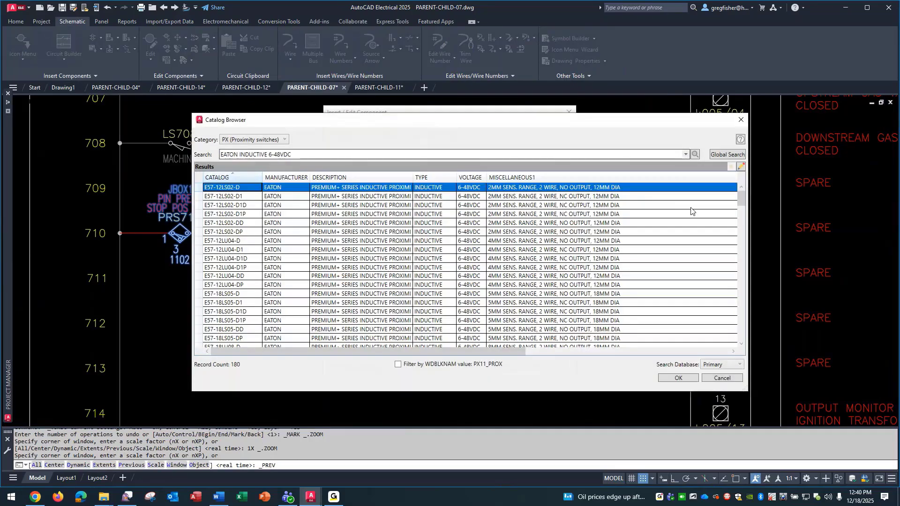
click(740, 168)
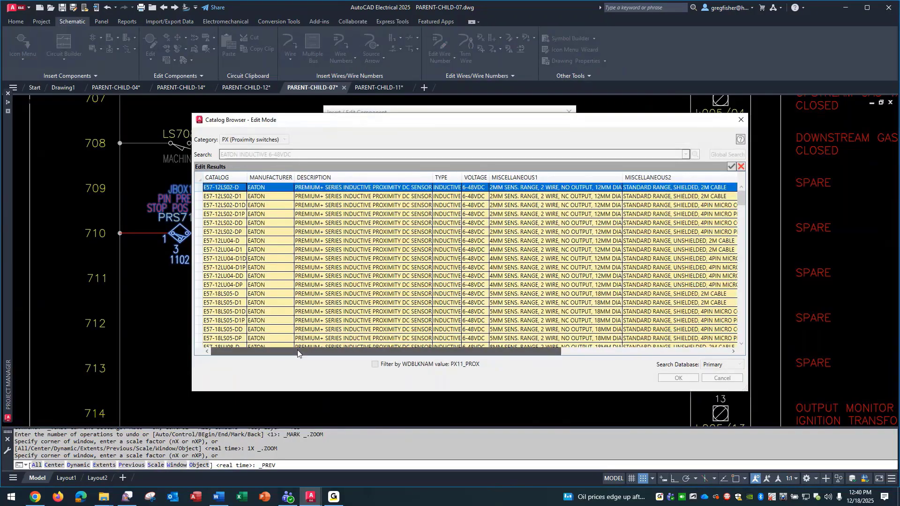
drag(297, 353, 610, 356)
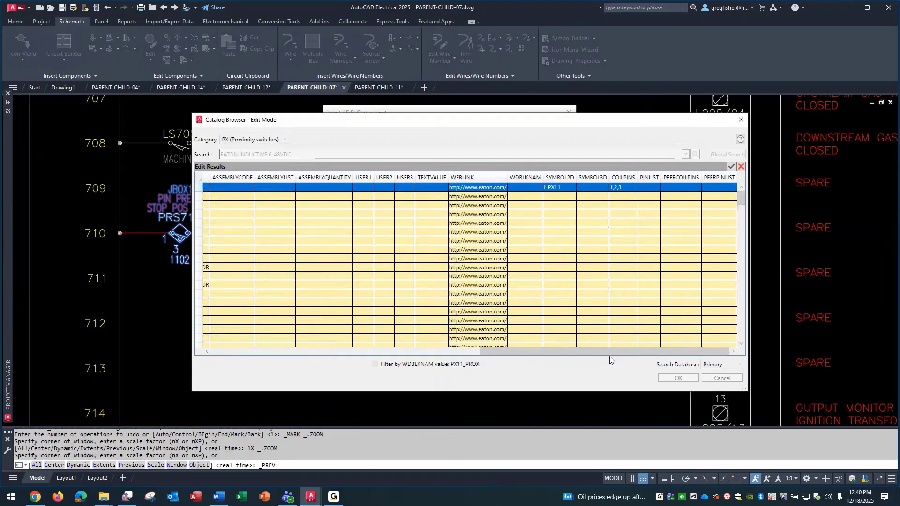
Step: Examine the coil pins and pin list definitions for Eaton E57-12LS02-D, discard the catalog edit, and close the PRS710 component editor
click(626, 189)
click(627, 189)
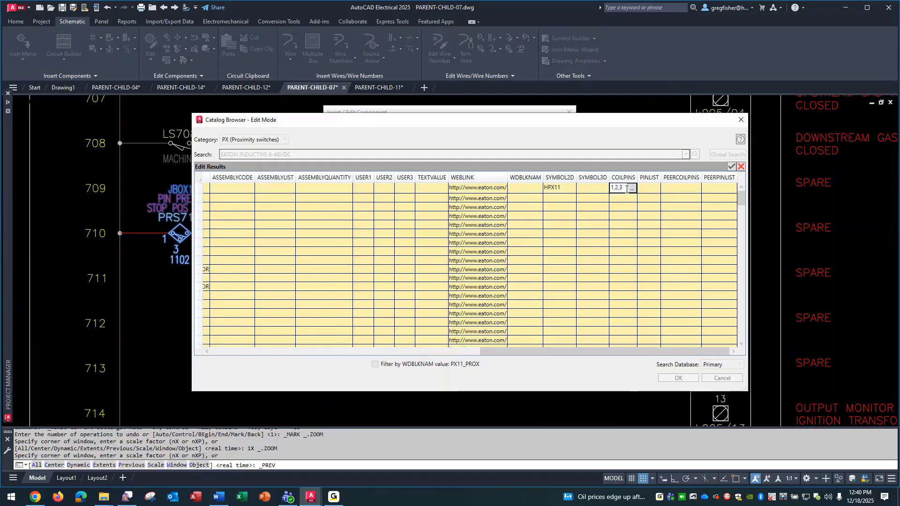
click(631, 189)
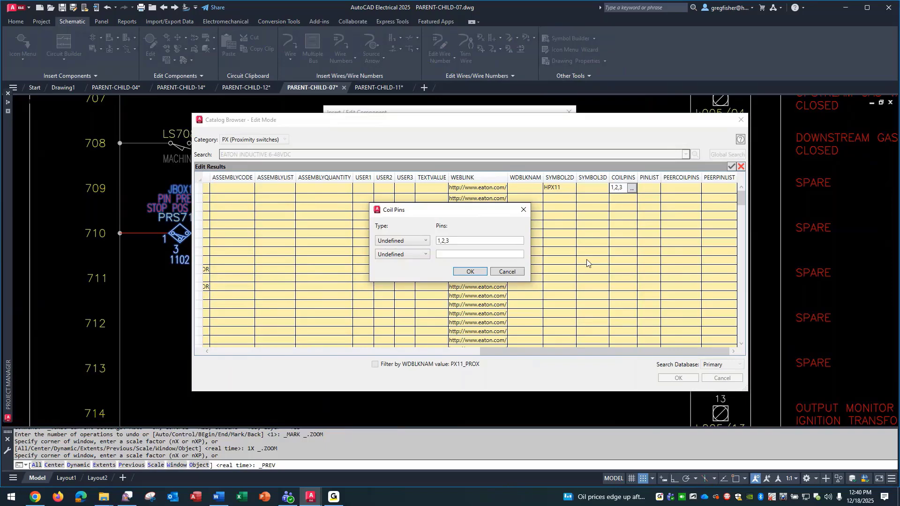
click(519, 272)
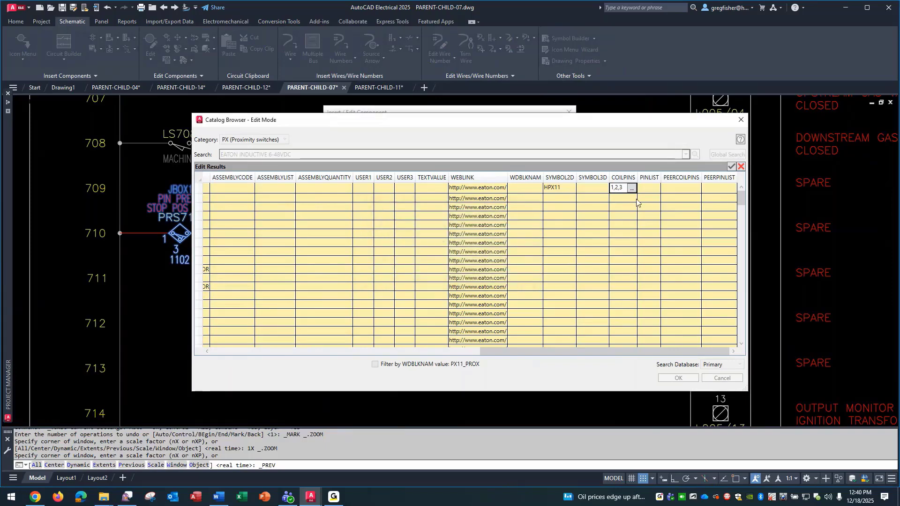
click(648, 190)
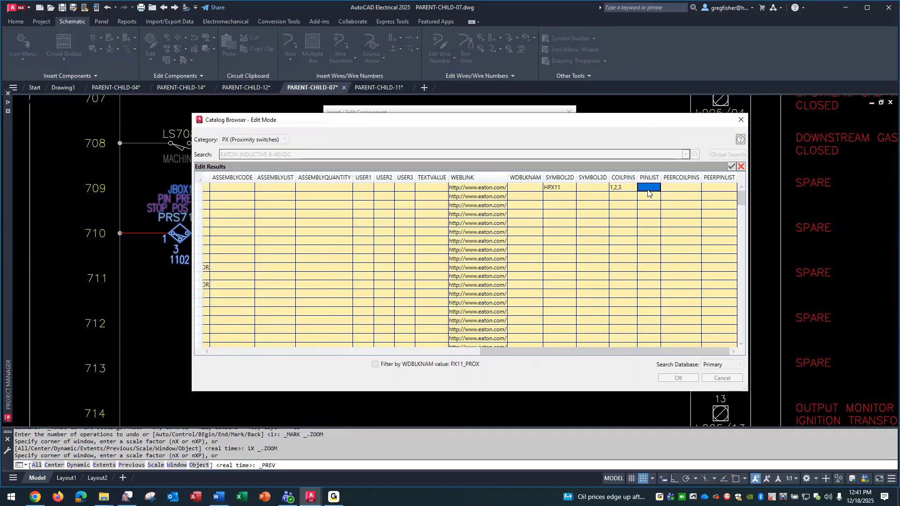
click(739, 169)
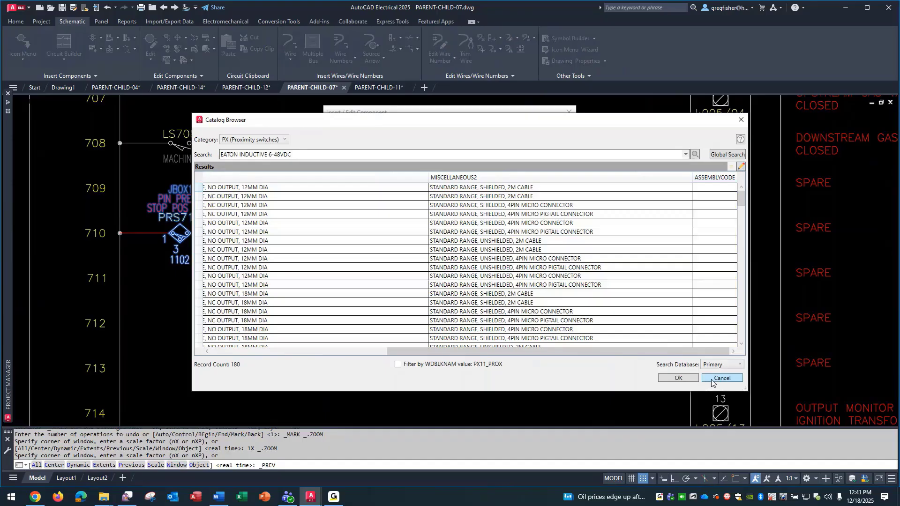
click(722, 378)
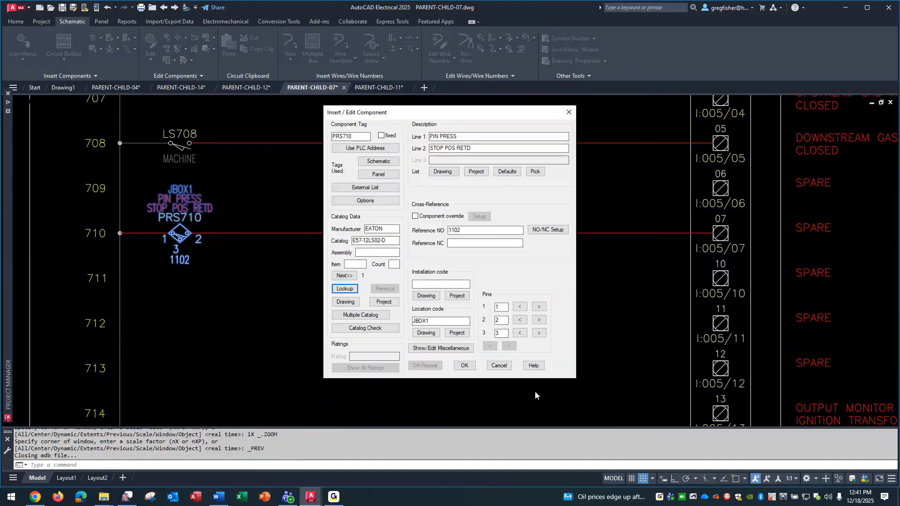
click(466, 369)
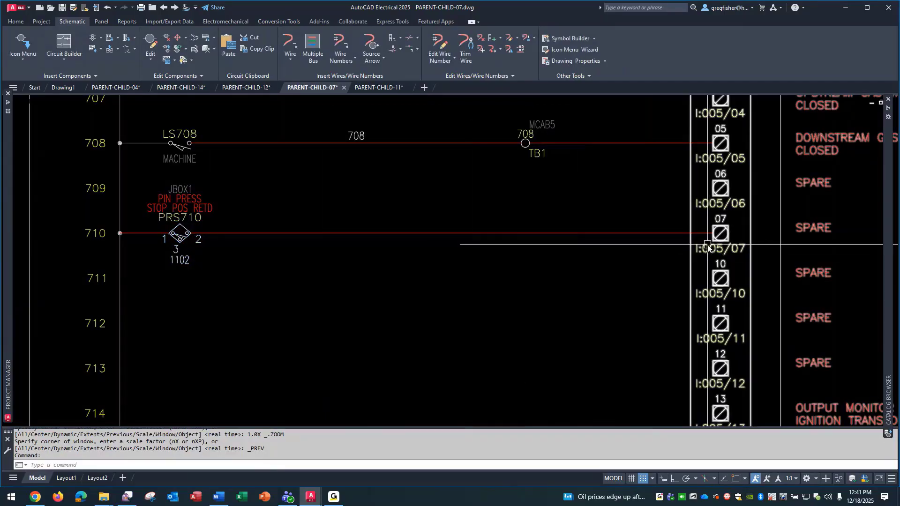
Step: Look up the catalog record of parent solenoid SOL724 in edit mode and bring its coil pins and pin list into view
mouse_move(710, 243)
middle_down()
mouse_move(703, 256)
mouse_move(623, 287)
mouse_move(404, 342)
mouse_move(1, 481)
middle_up()
mouse_move(613, 321)
middle_down()
mouse_move(434, 358)
mouse_move(221, 357)
middle_up()
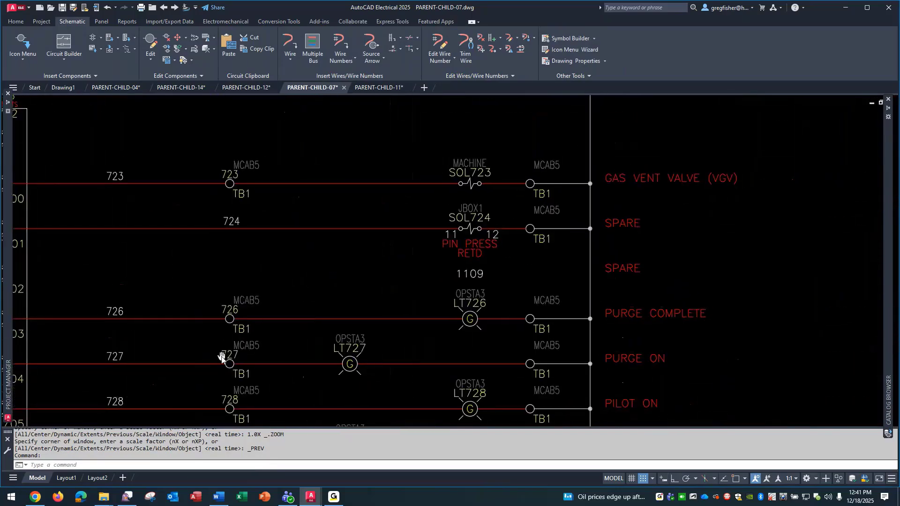
right_click(450, 252)
click(454, 215)
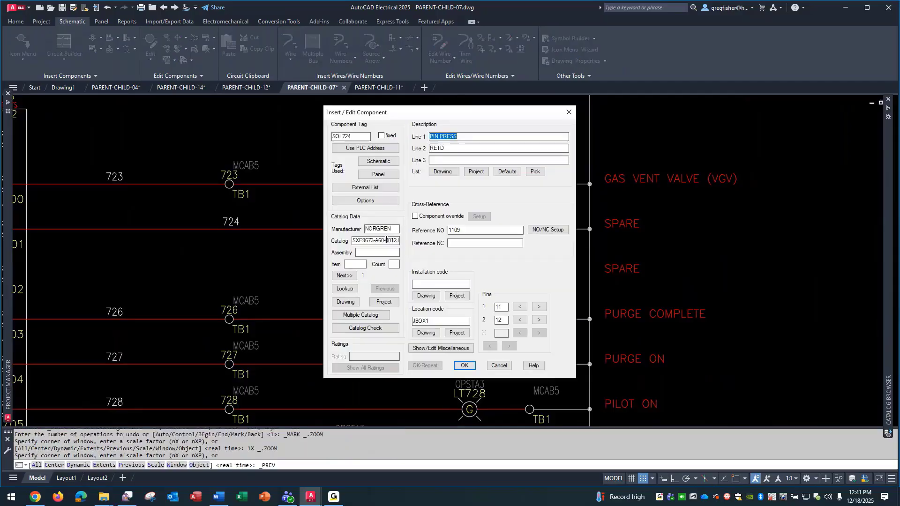
click(347, 288)
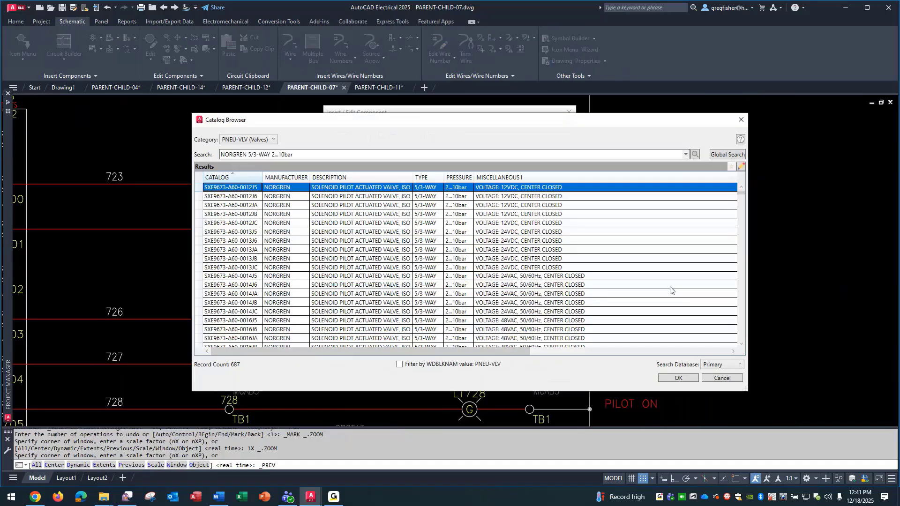
click(742, 168)
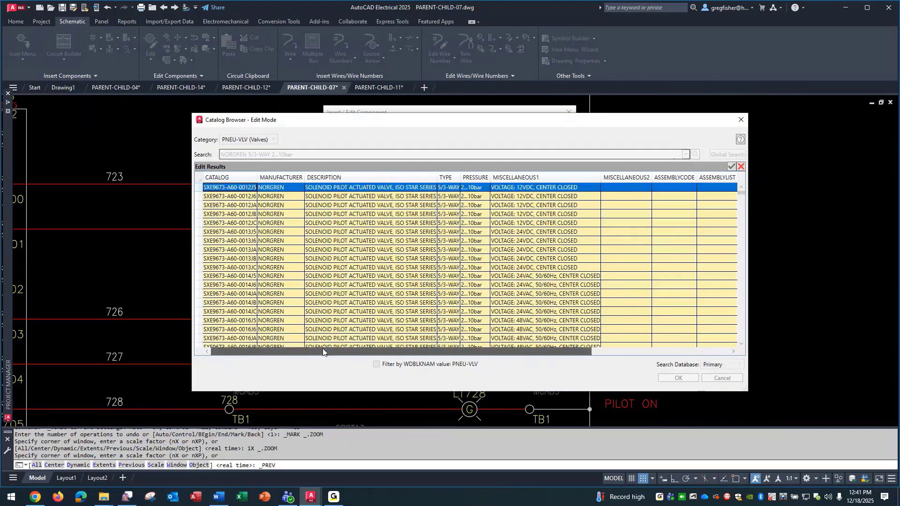
drag(322, 351, 603, 362)
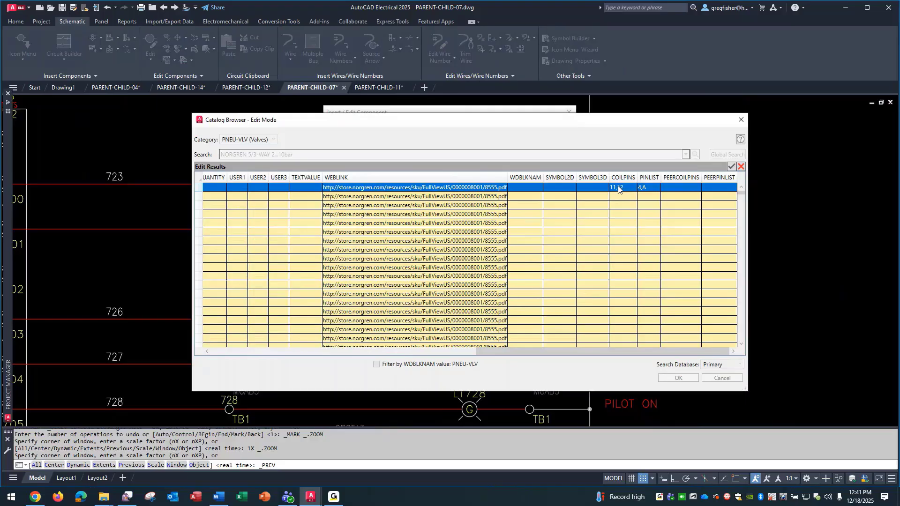
Step: Examine the pin list definition and its available contact types for Norgren valve SXE9673-A60-0012J5, and cancel the pin list editor
click(652, 188)
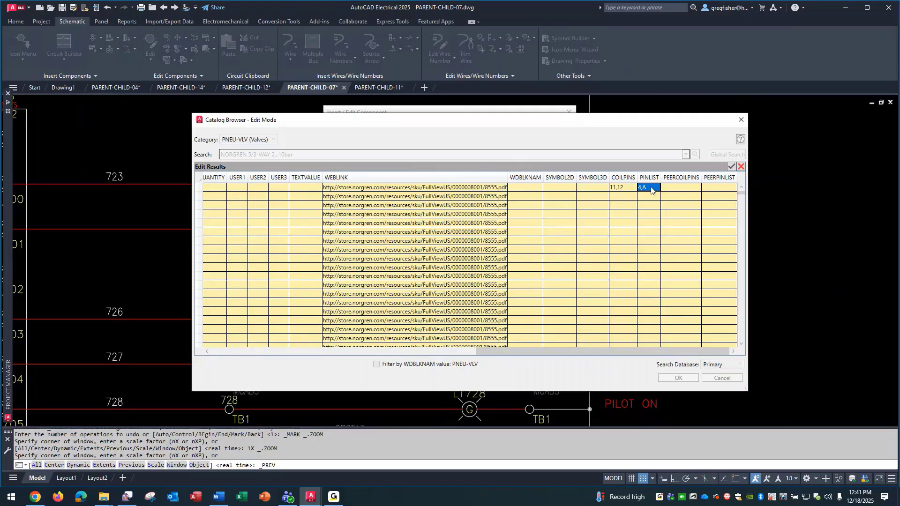
click(651, 189)
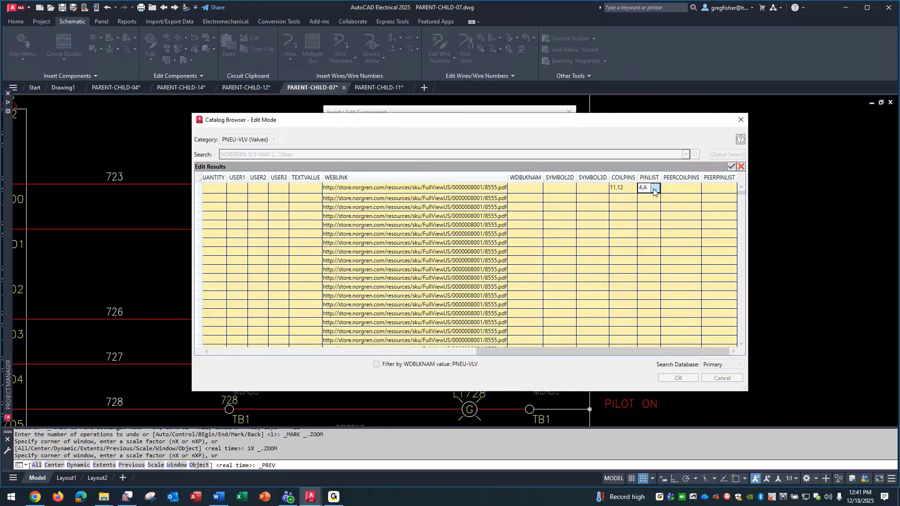
click(656, 189)
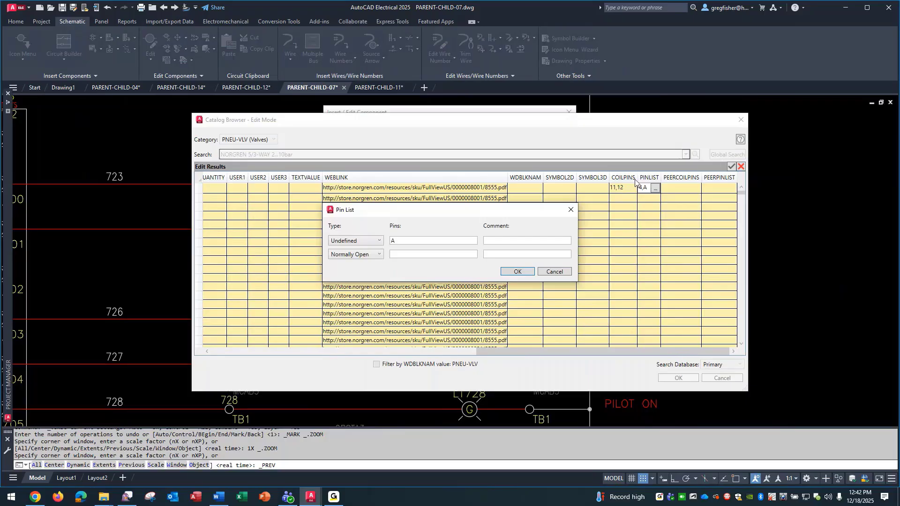
click(379, 241)
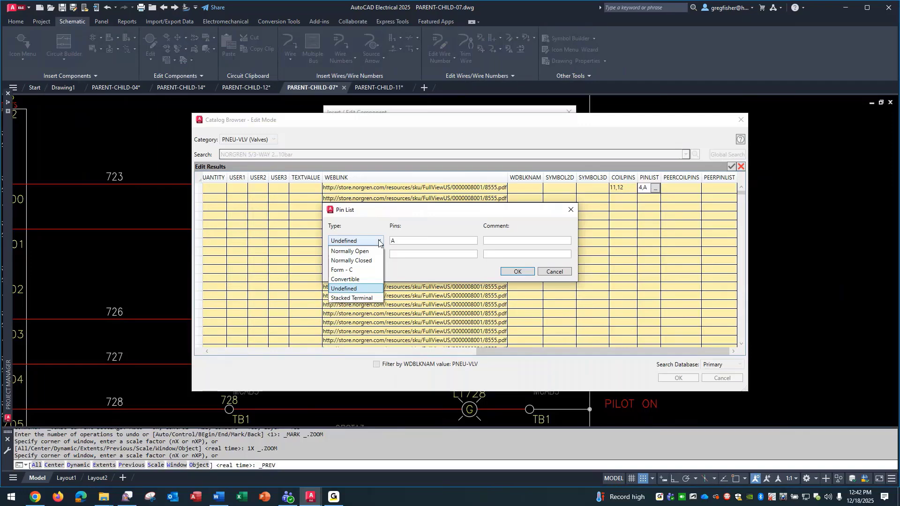
click(379, 242)
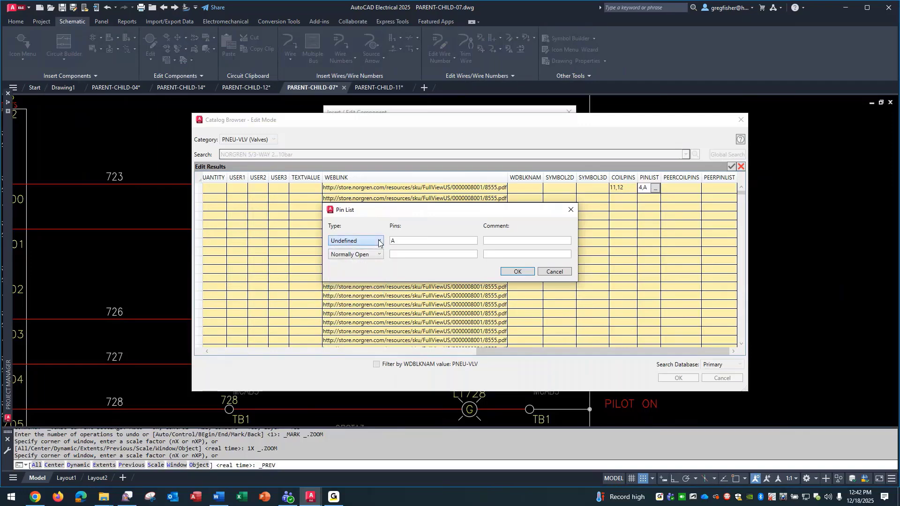
click(555, 273)
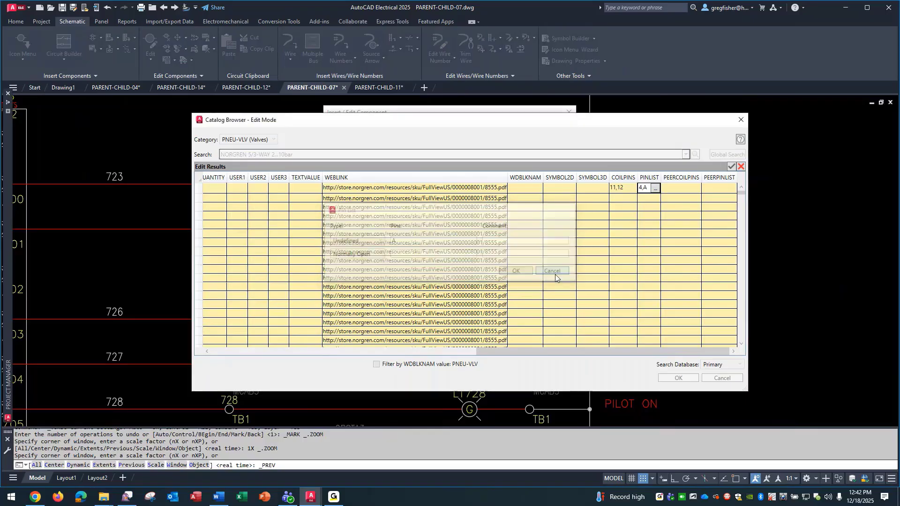
Step: Discard the Norgren valve's catalog edit and close the catalog lookup and the SOL724 component editor without saving
click(740, 167)
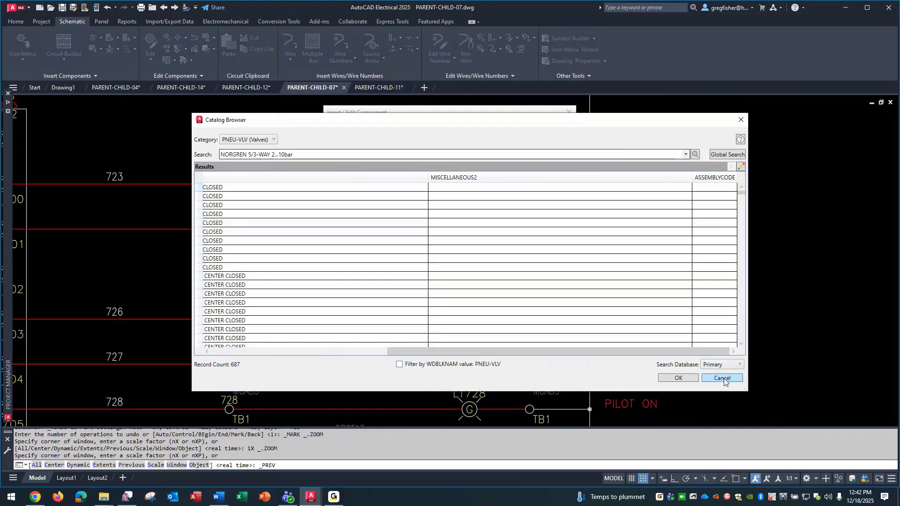
click(724, 378)
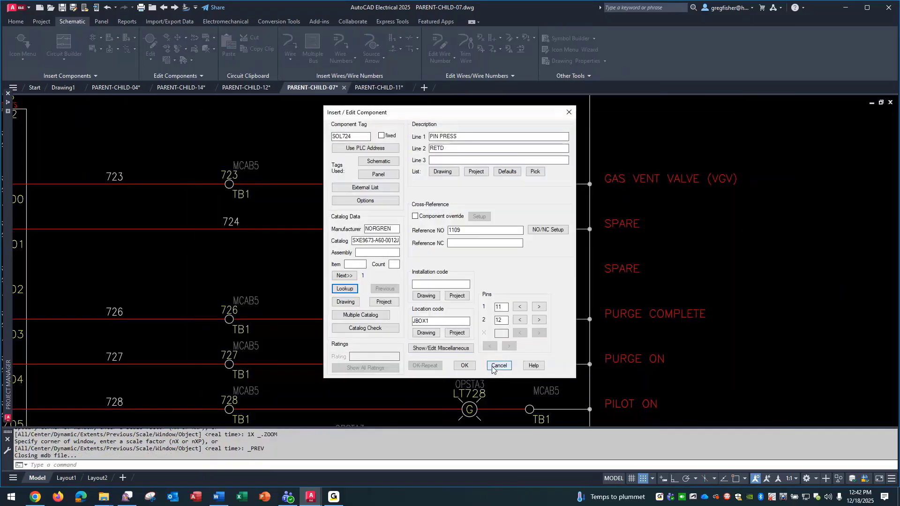
click(499, 366)
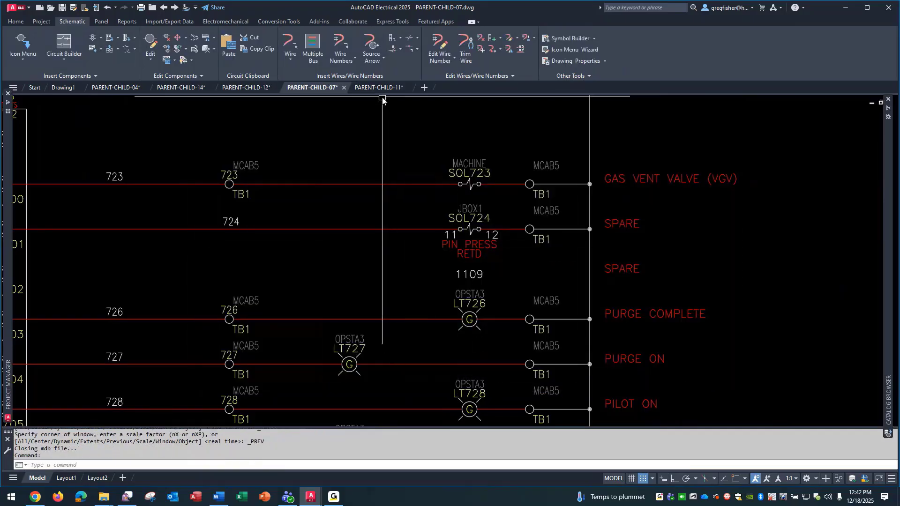
Step: In PARENT-CHILD-11, examine the child solenoid symbol SOL724 and bring the child proximity switch PRS710 into view
click(380, 90)
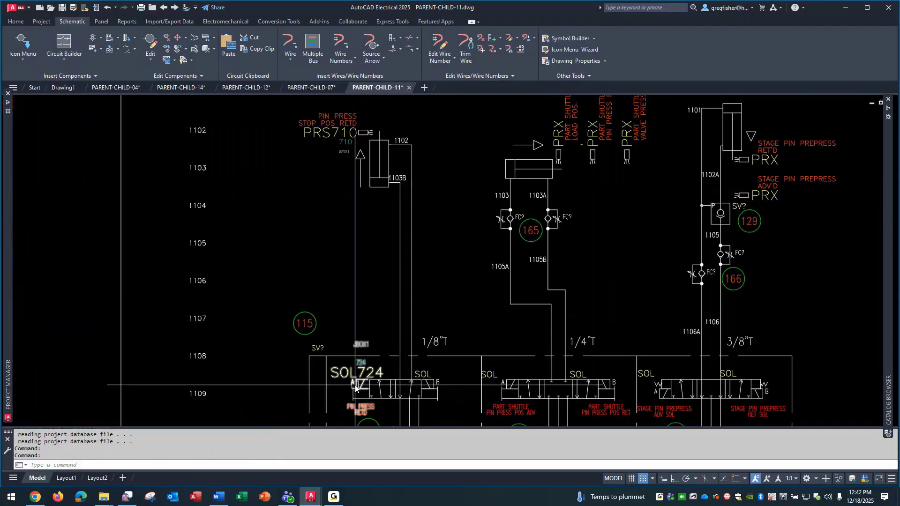
scroll(355, 387, up, 4)
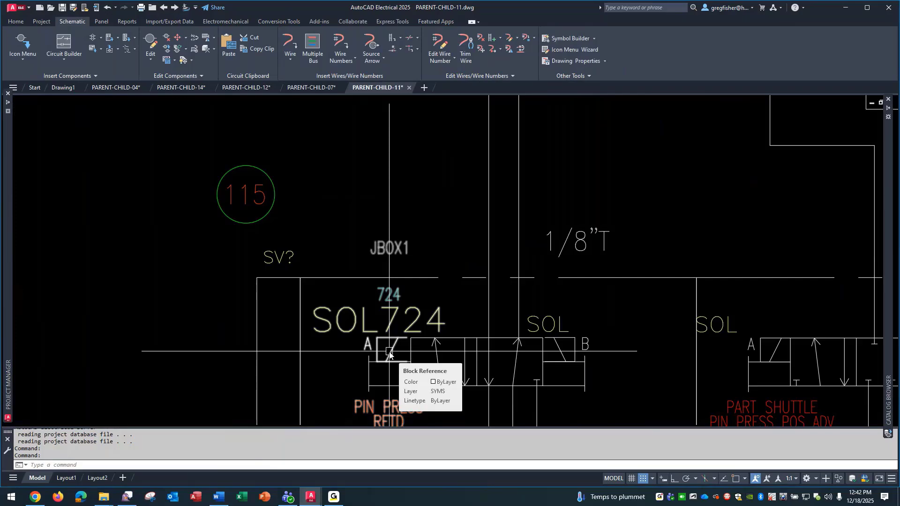
scroll(376, 194, down, 2)
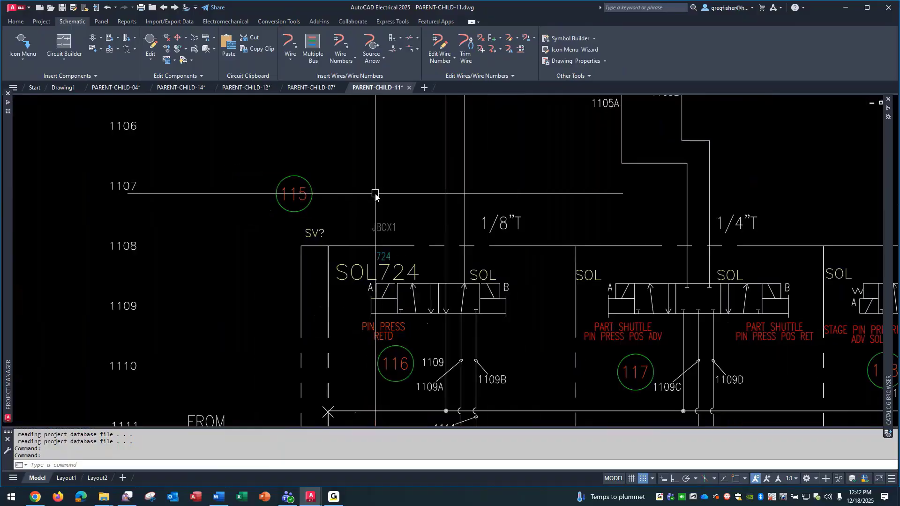
scroll(376, 194, down, 2)
mouse_move(375, 170)
middle_down()
mouse_move(414, 264)
mouse_move(433, 351)
middle_up()
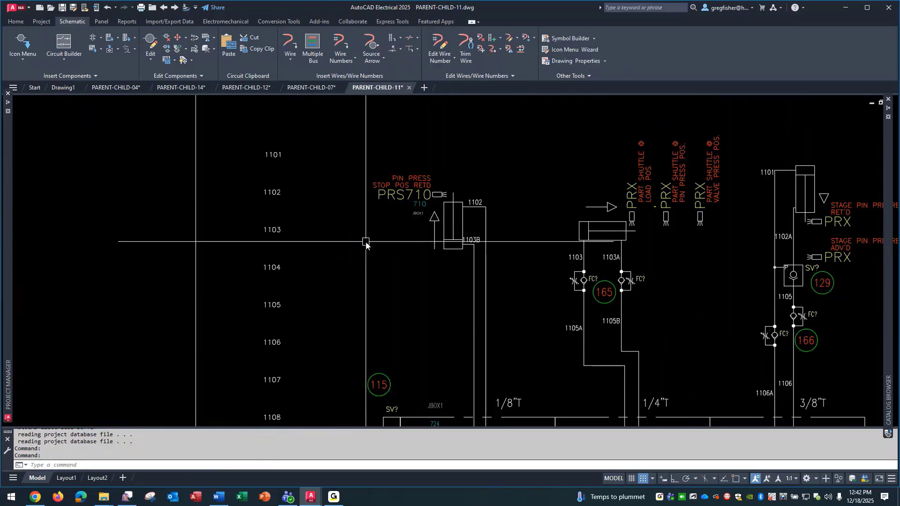
Step: Explode the child PRS710 symbol near line 1102 and examine the attribute definitions of its block
scroll(366, 242, up, 2)
text(EXPLODE)
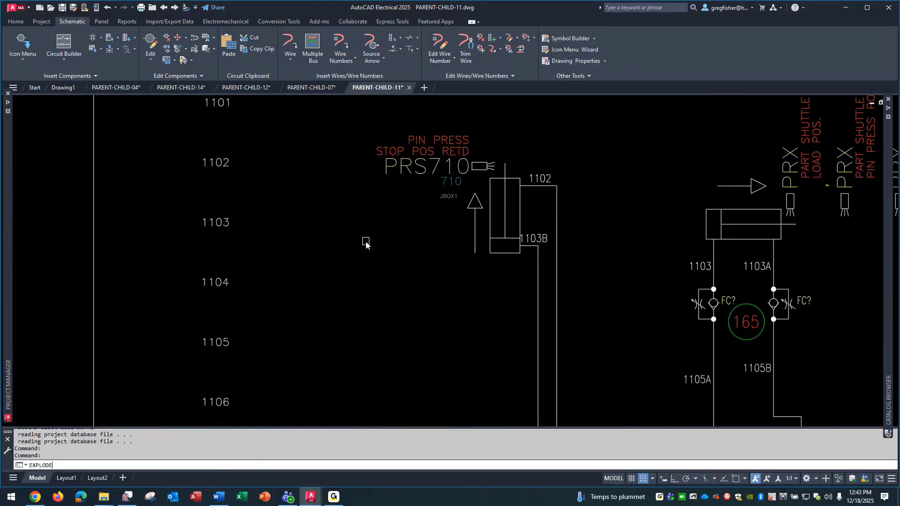
key(Return)
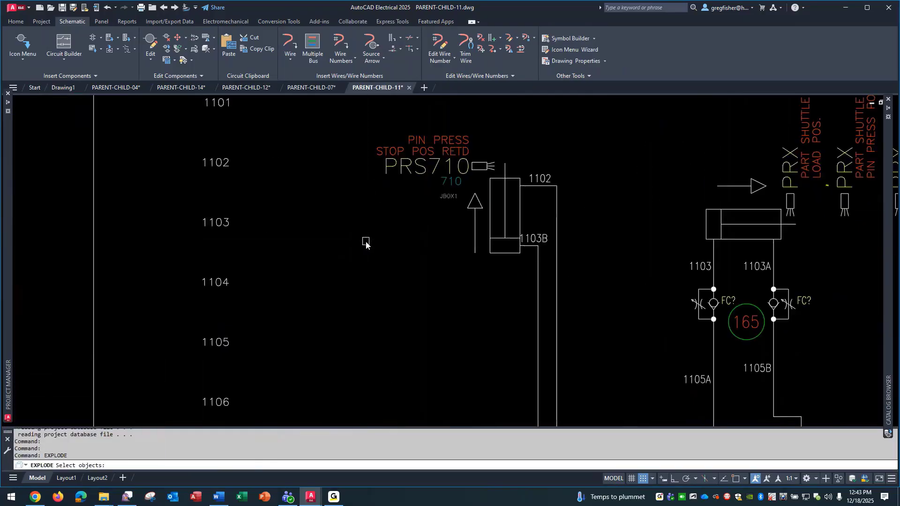
click(412, 177)
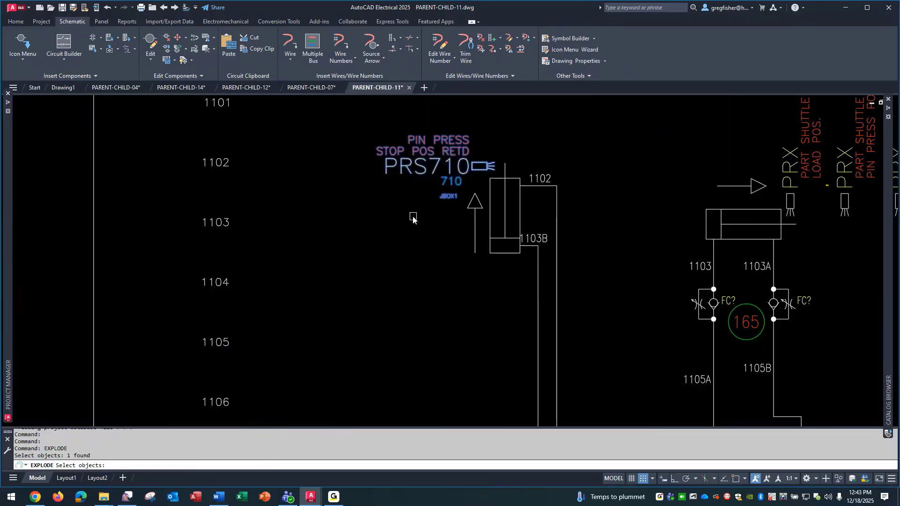
key(Return)
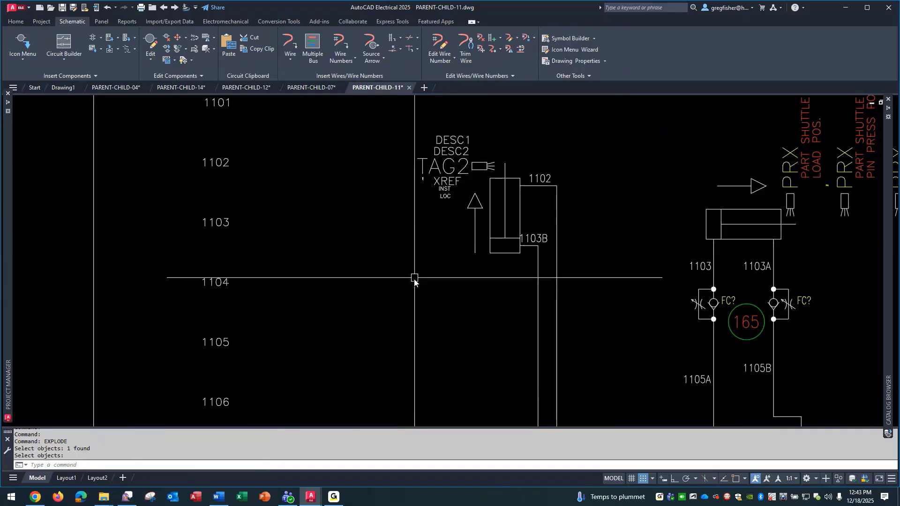
scroll(412, 177, up, 2)
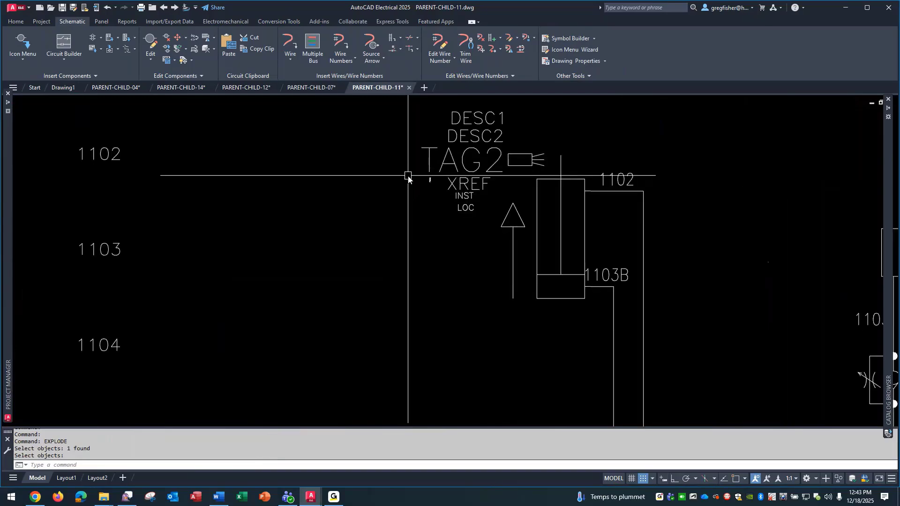
scroll(408, 178, up, 2)
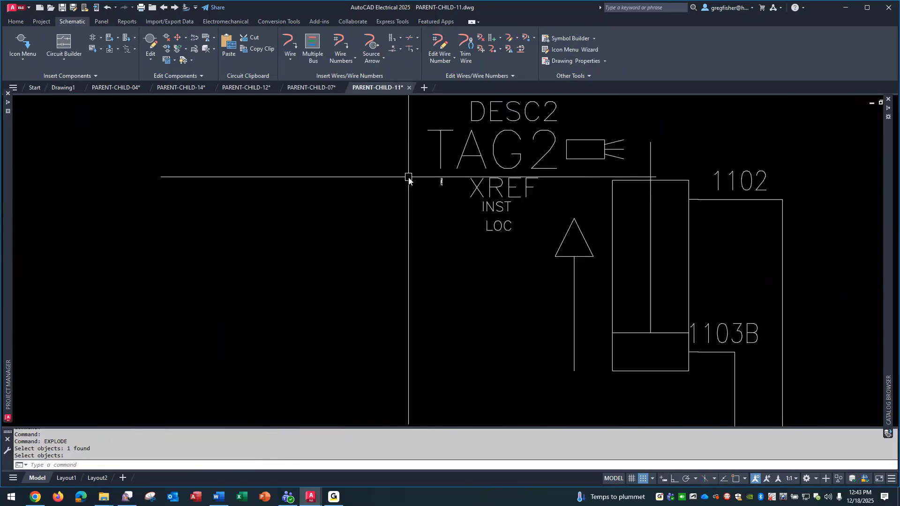
middle_drag(408, 180, 367, 244)
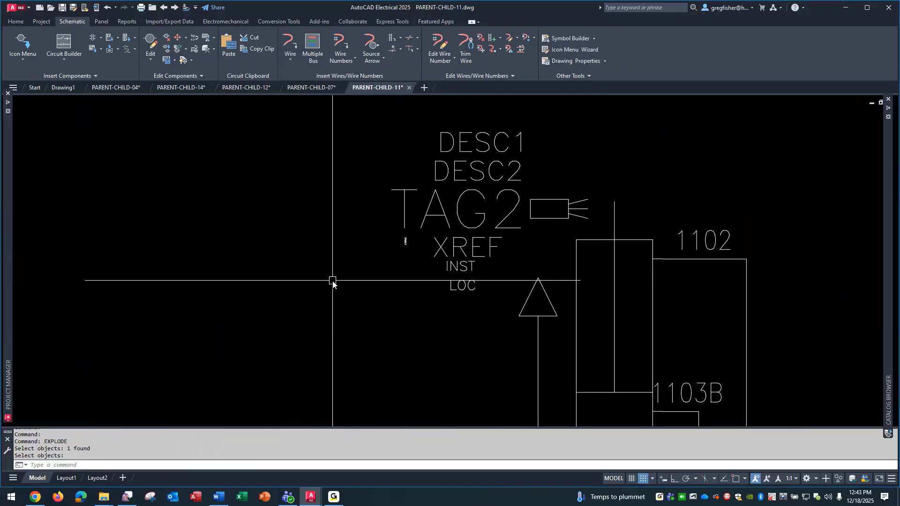
Step: Undo the explode of the child PRS710 symbol
text(u)
key(Return)
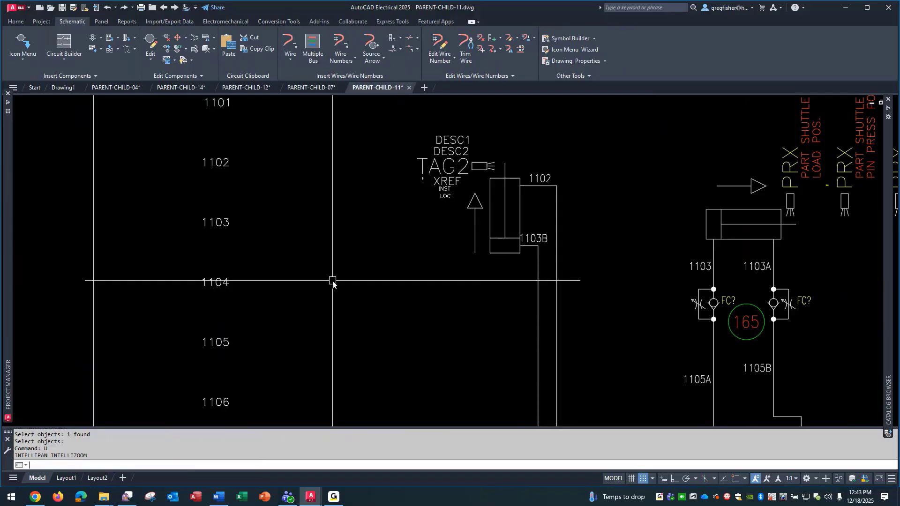
text(u)
key(Return)
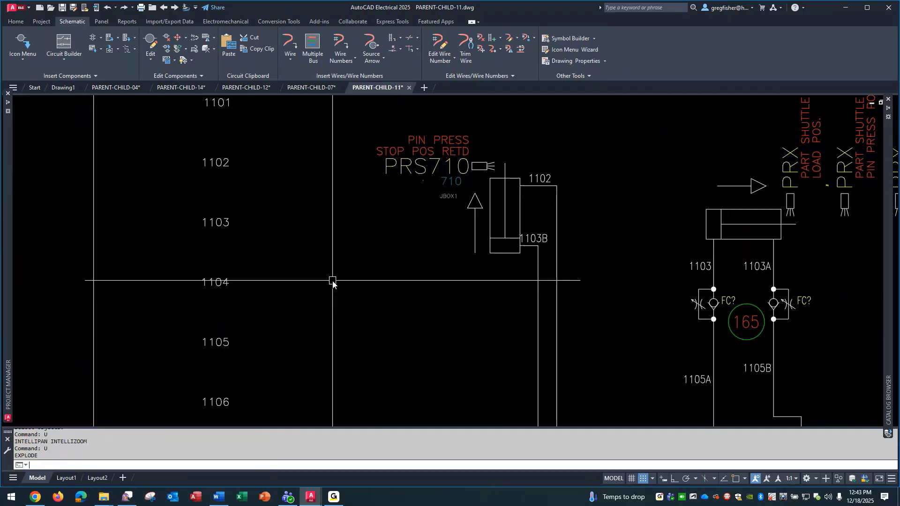
Step: Explode the child SOL724 symbol to examine its attribute definitions, and undo the explode
key(Return)
scroll(429, 262, down, 3)
scroll(432, 340, up, 5)
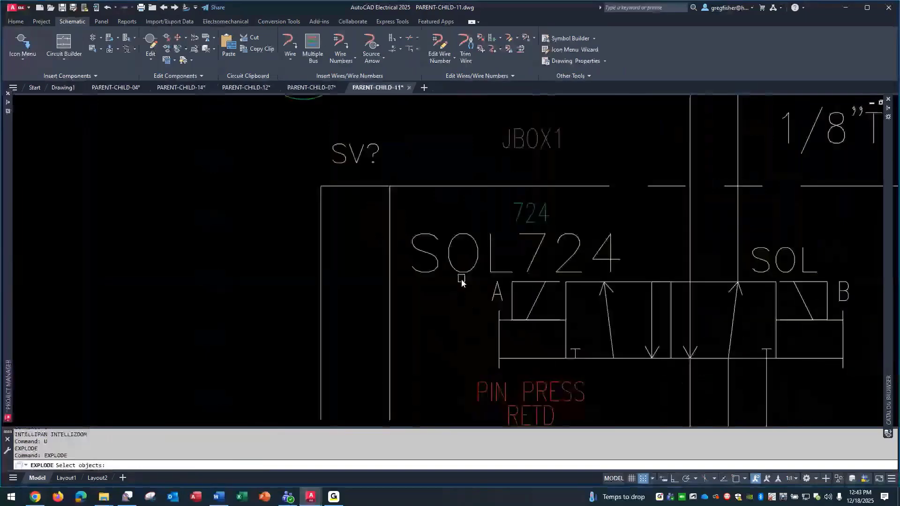
click(461, 280)
key(Return)
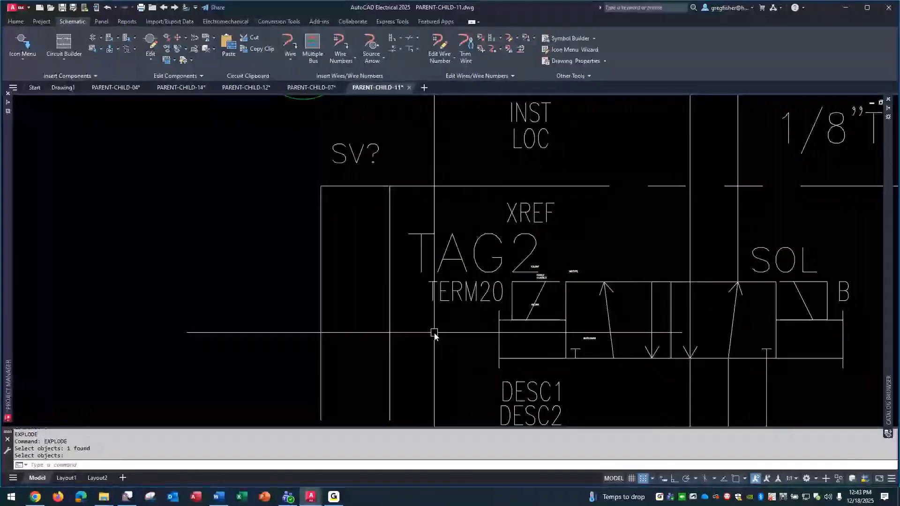
text(u)
key(Return)
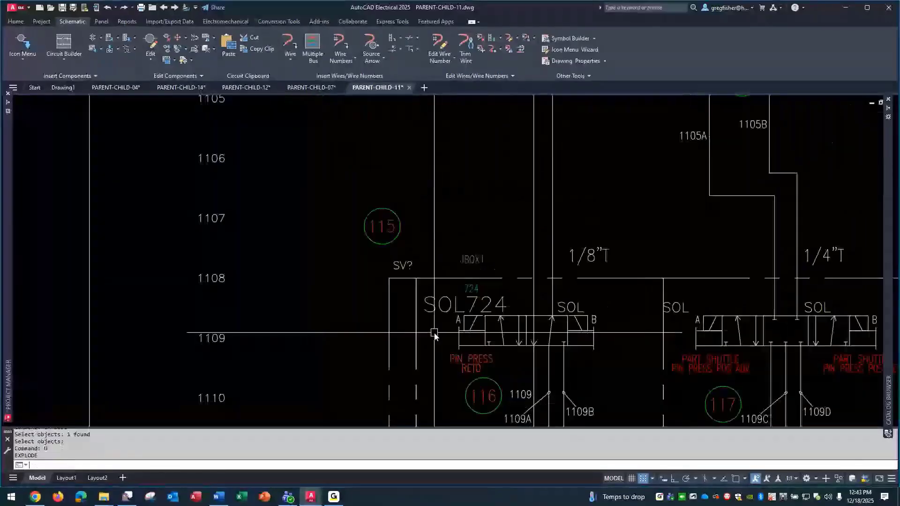
Step: In PARENT-CHILD-07, explode the parent proximity switch PRS710 on line 710 to expose its attribute definitions
click(311, 88)
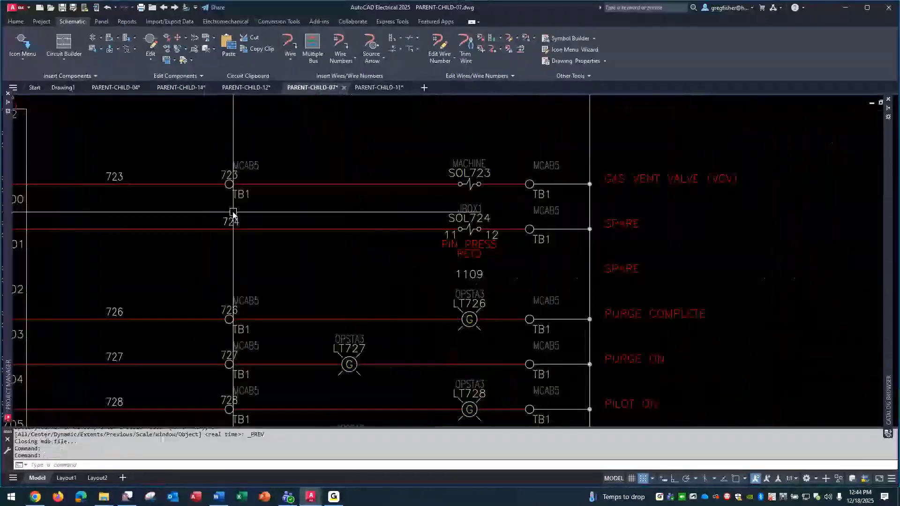
scroll(274, 294, down, 2)
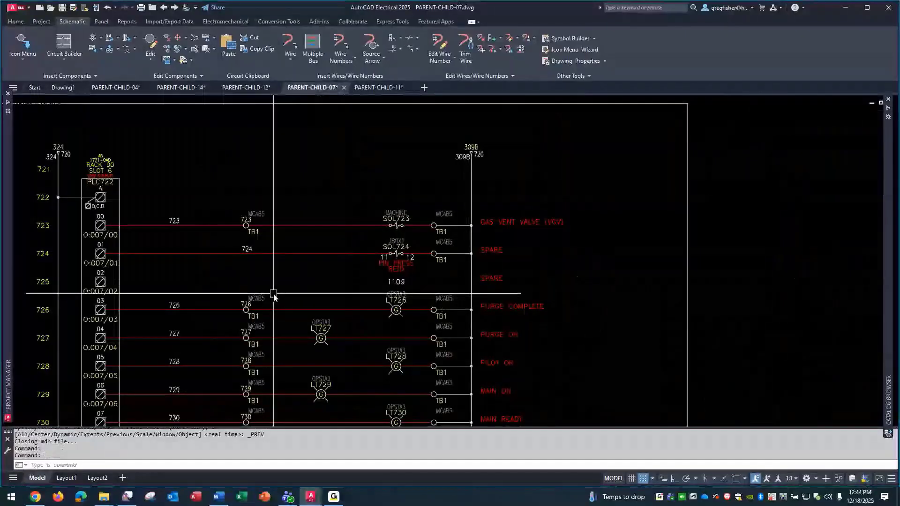
middle_drag(274, 294, 842, 163)
middle_drag(236, 314, 422, 304)
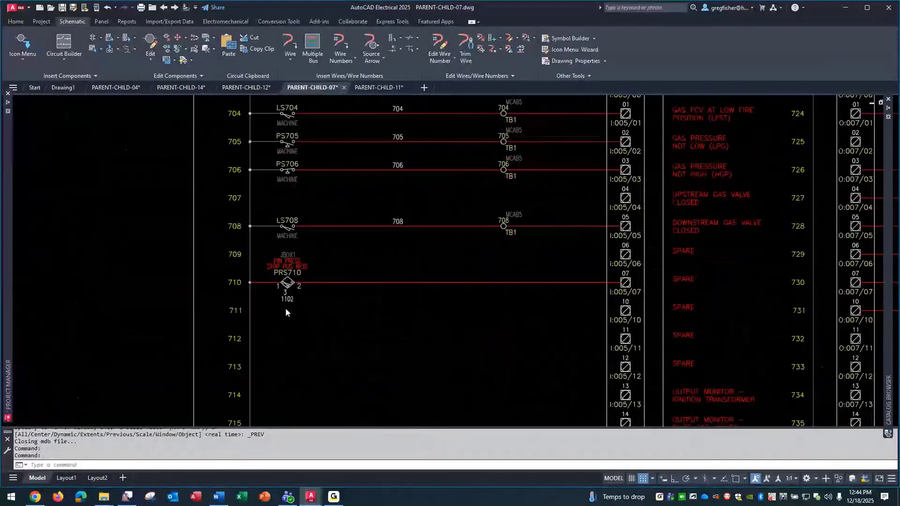
scroll(286, 308, up, 2)
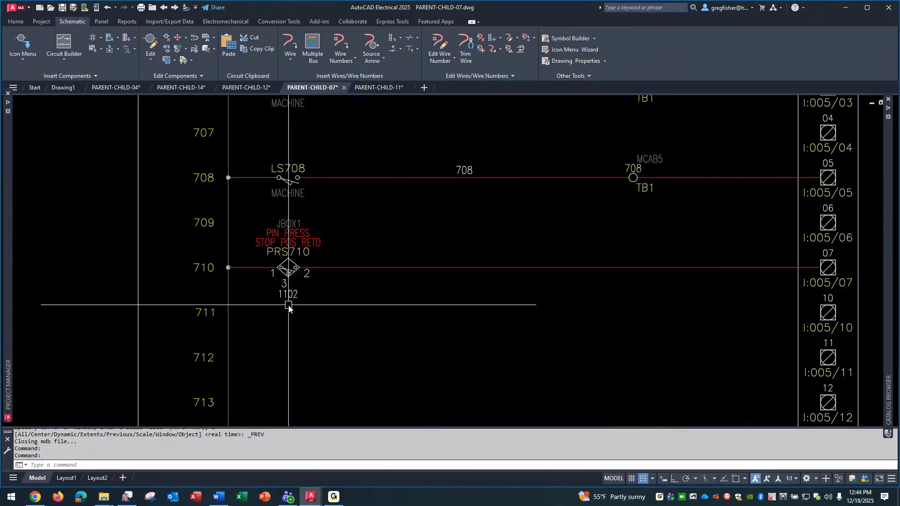
text(EXPLODE)
key(Return)
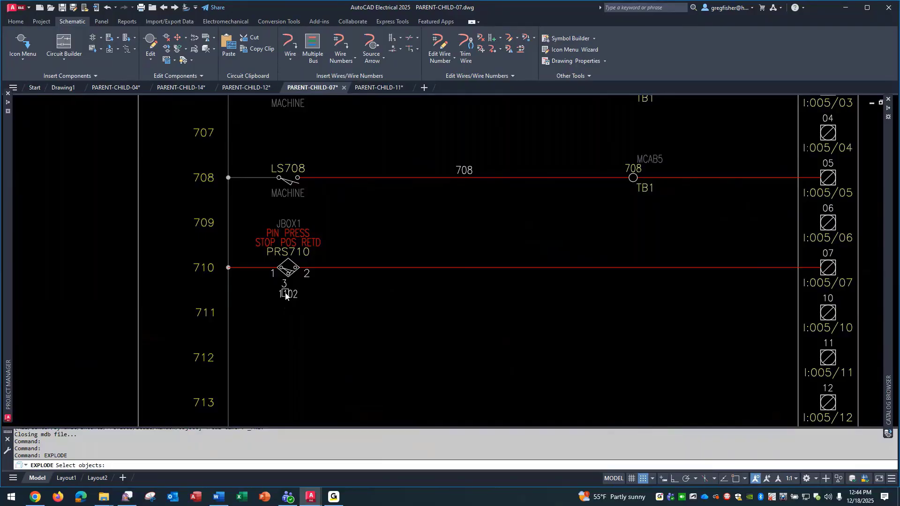
click(289, 252)
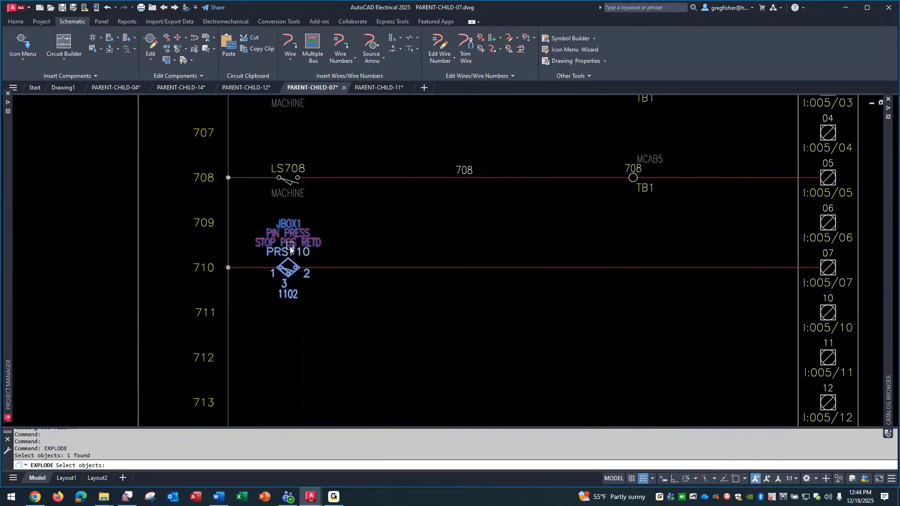
key(Return)
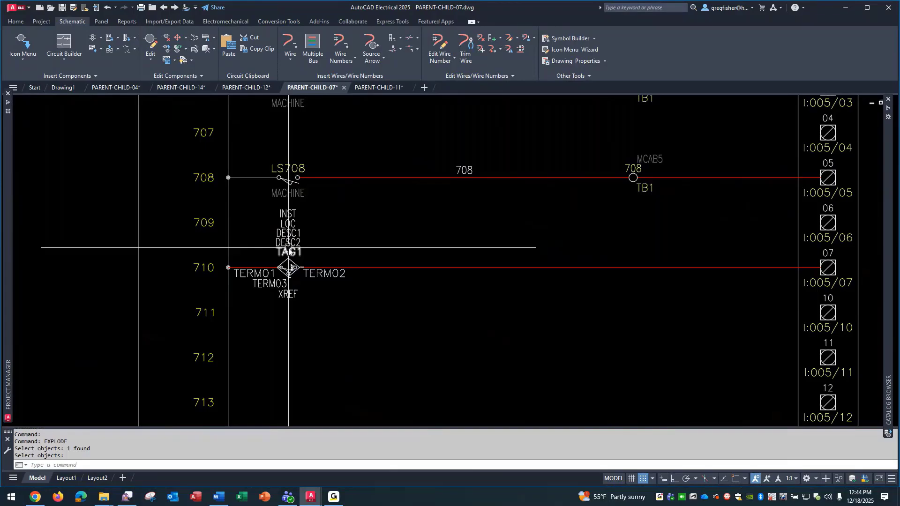
Step: Inspect the FAMILY attribute definition inside the exploded parent proximity switch and close it without changes
scroll(193, 242, up, 4)
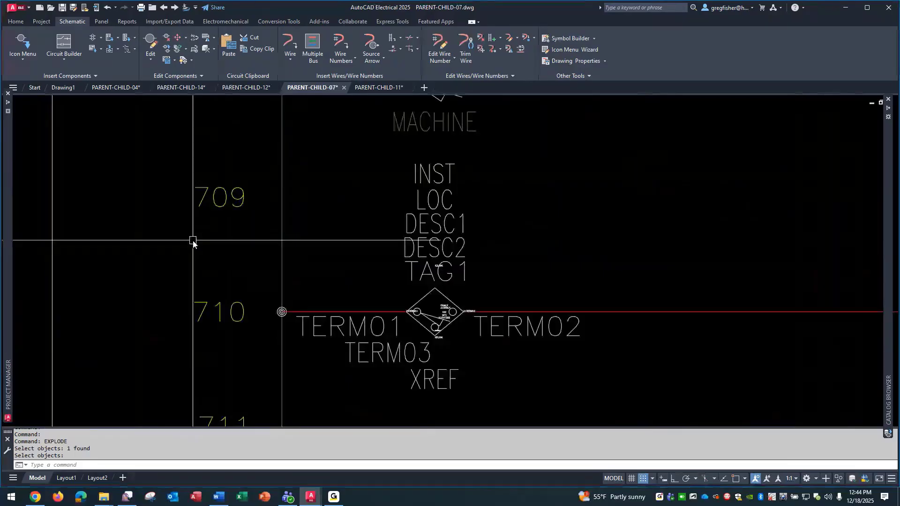
scroll(488, 354, up, 2)
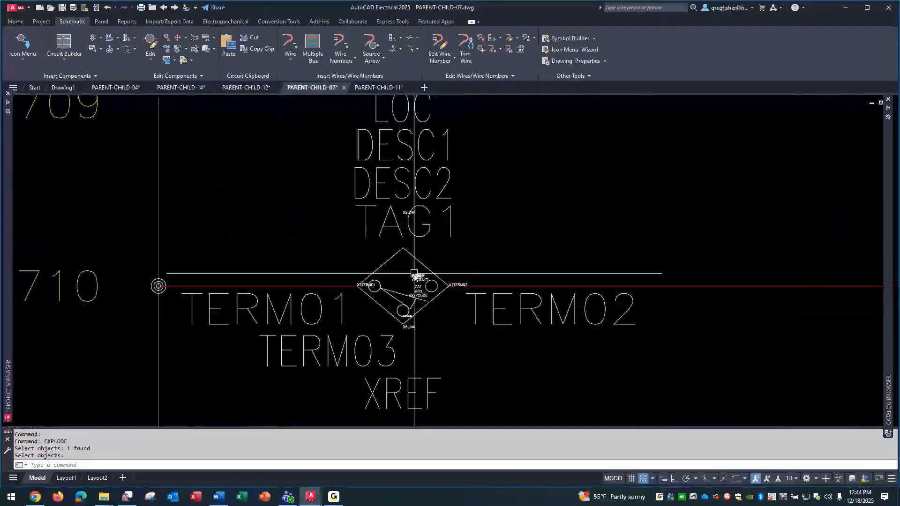
double_click(414, 277)
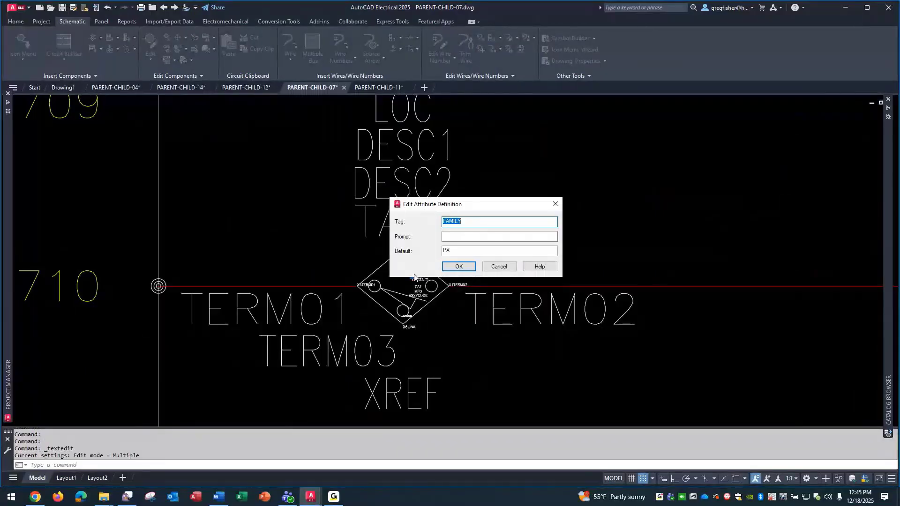
click(498, 266)
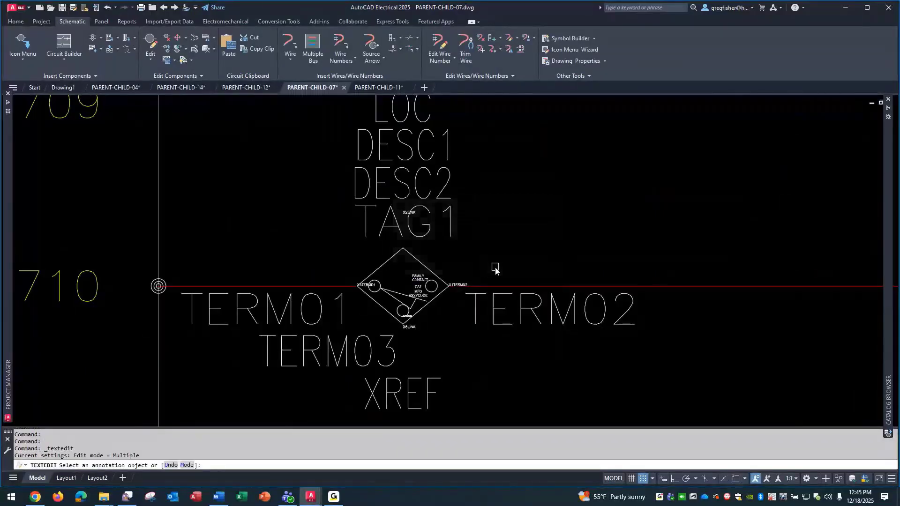
key(Escape)
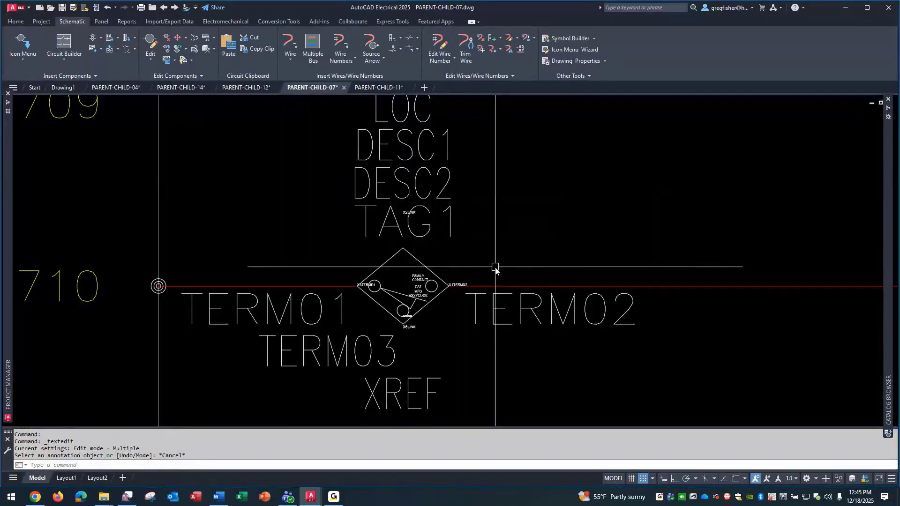
Step: Undo the attribute text edit and the explode of parent proximity switch PRS710
key(ctrl+z)
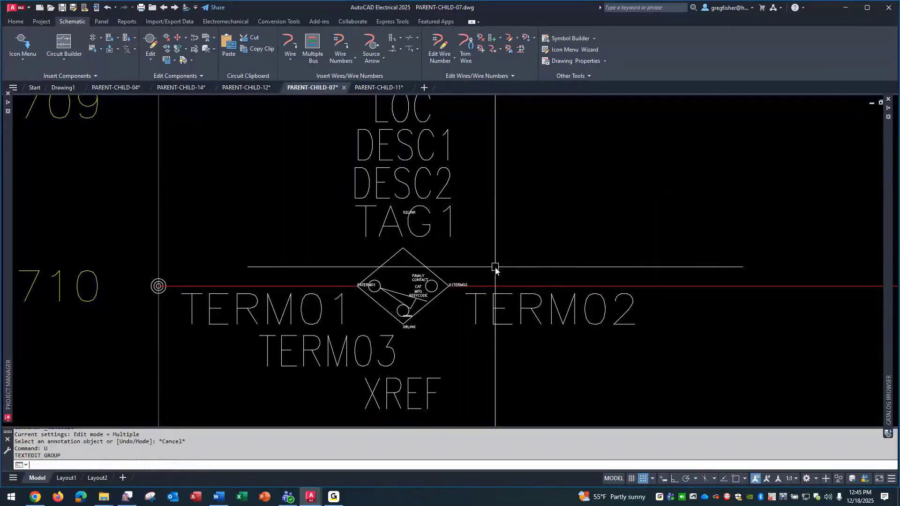
key(ctrl+z)
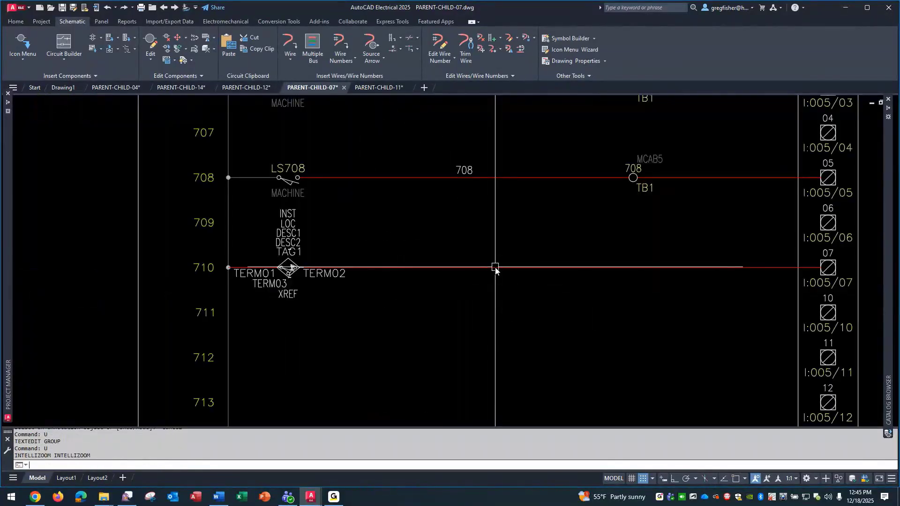
key(ctrl+z)
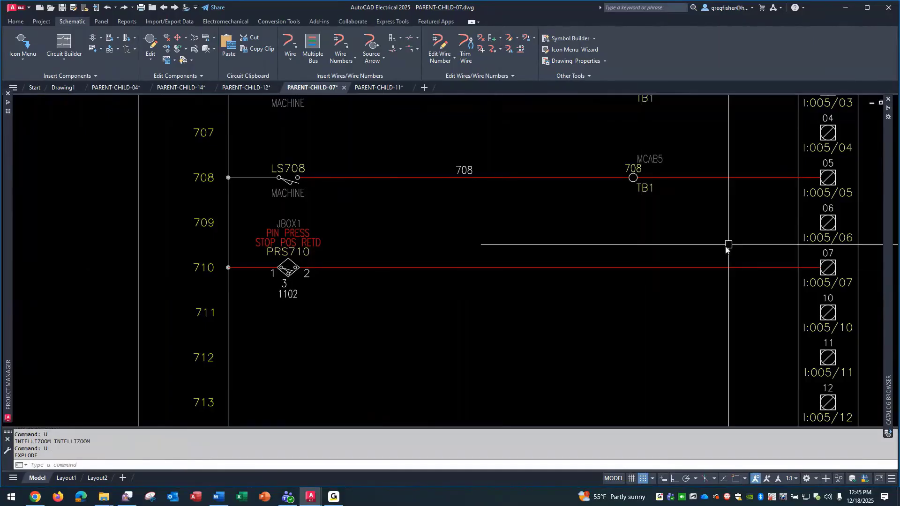
Step: Look up the catalog entry of proximity switch PRS710 in the proximity switches category, and close it without changes
mouse_move(883, 197)
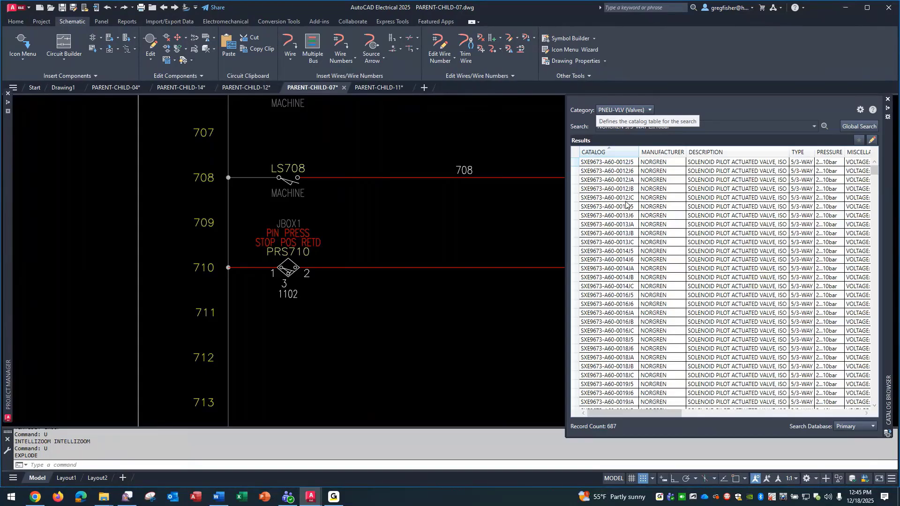
right_click(279, 253)
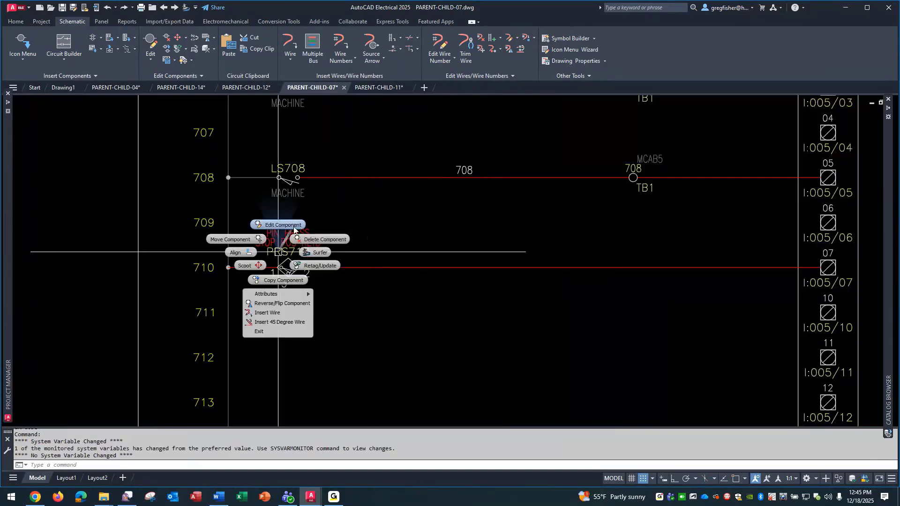
click(292, 227)
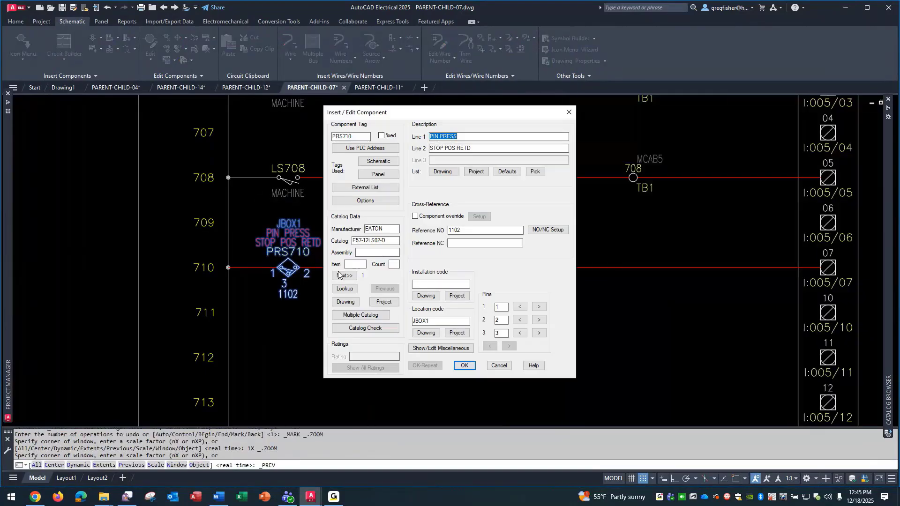
click(346, 289)
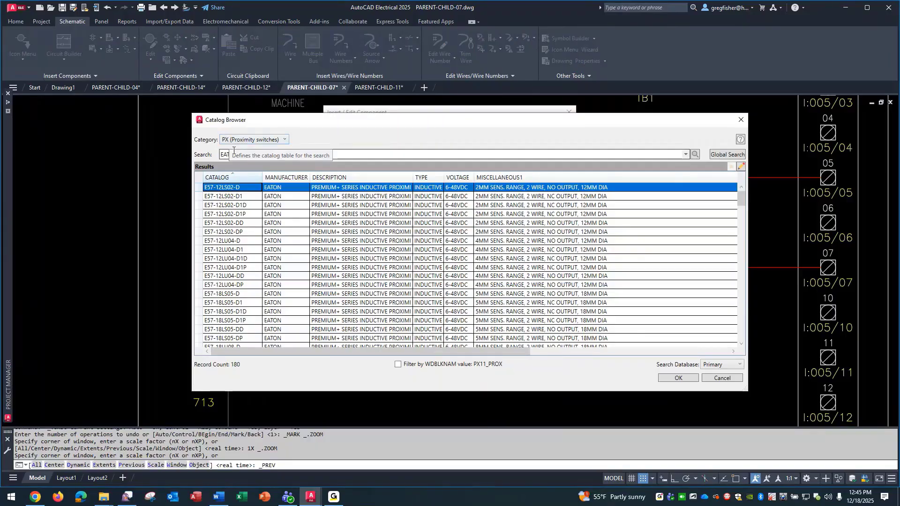
click(723, 379)
click(501, 368)
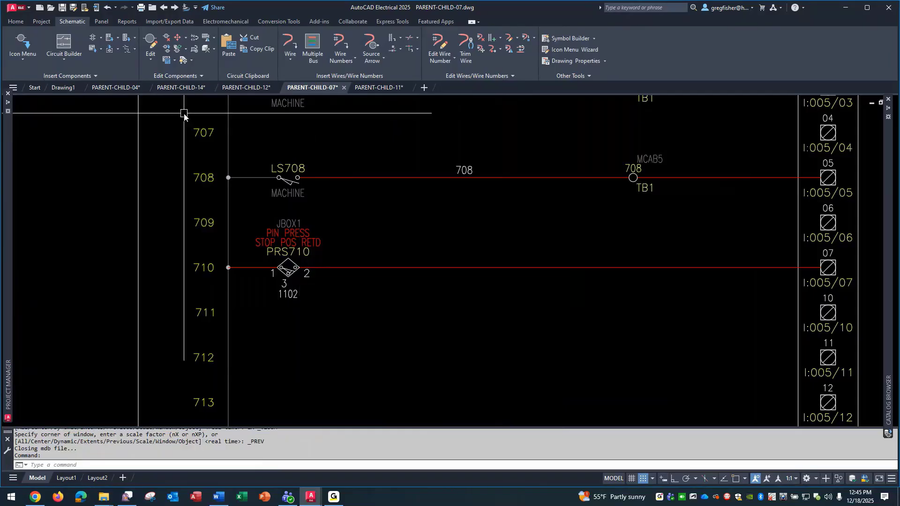
Step: In PARENT-CHILD-14, open the catalog records for drive DRV1421 in edit mode and bring up the pin columns
click(109, 87)
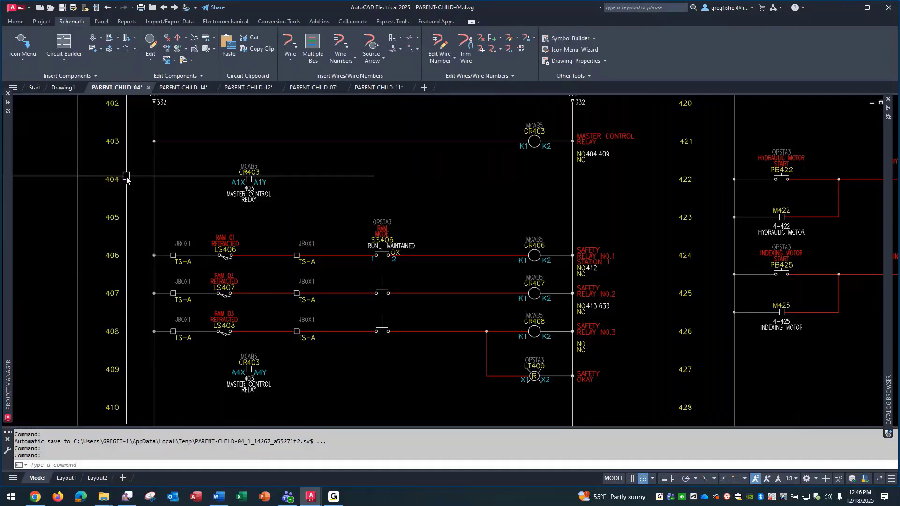
click(177, 89)
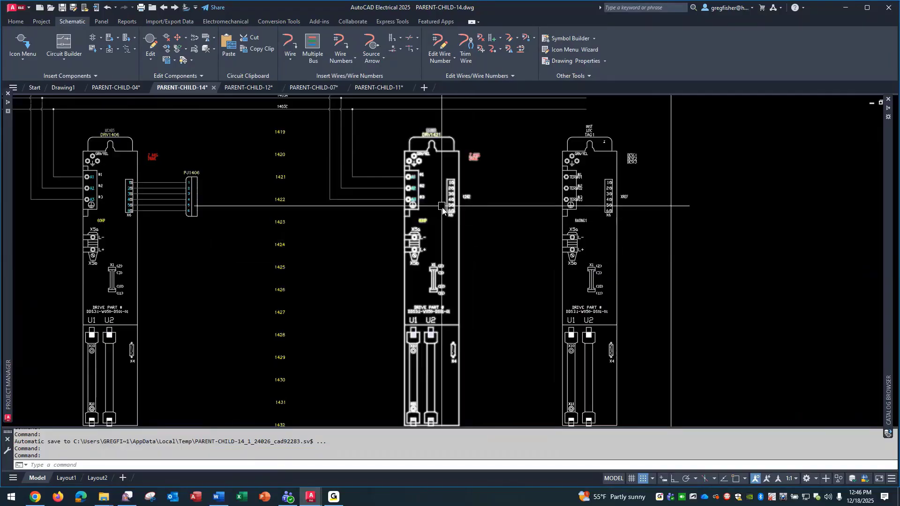
right_click(419, 189)
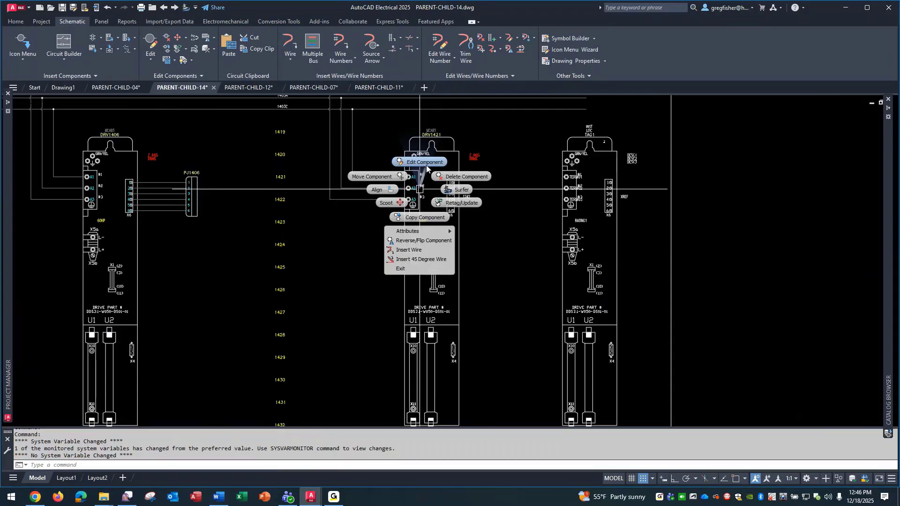
click(426, 166)
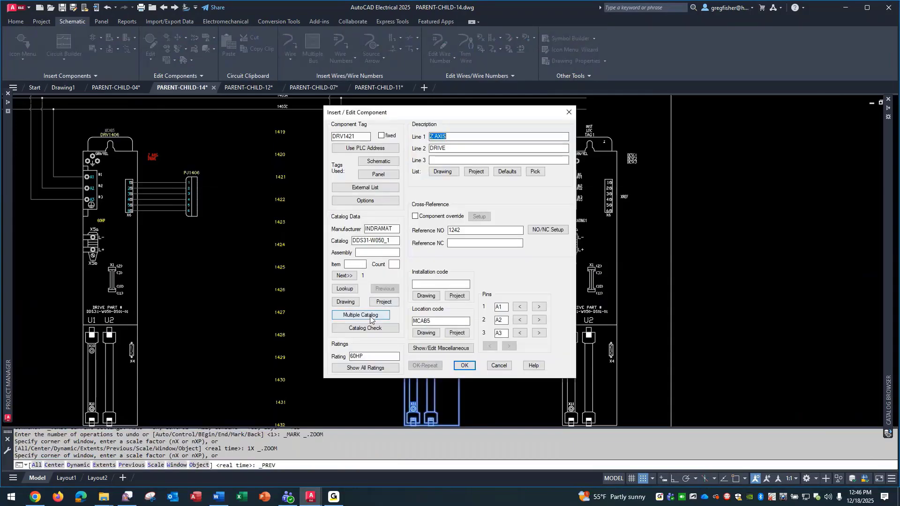
click(349, 290)
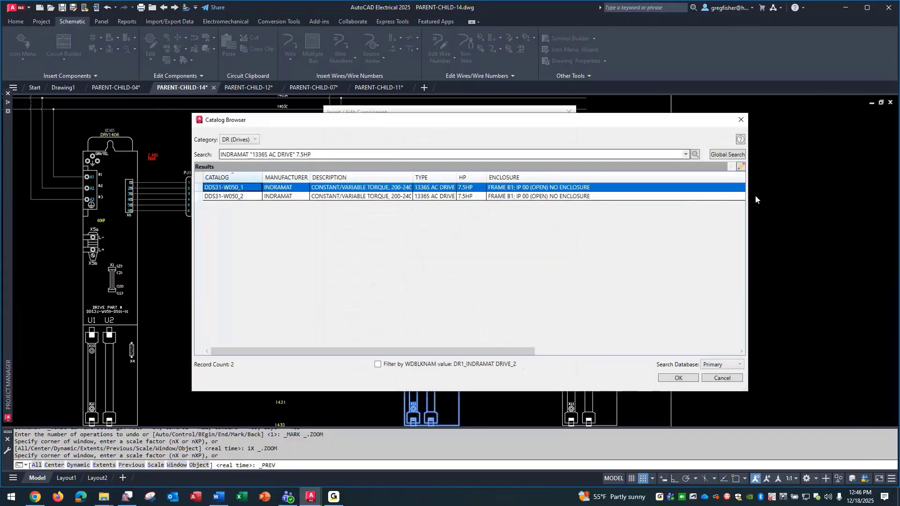
click(741, 167)
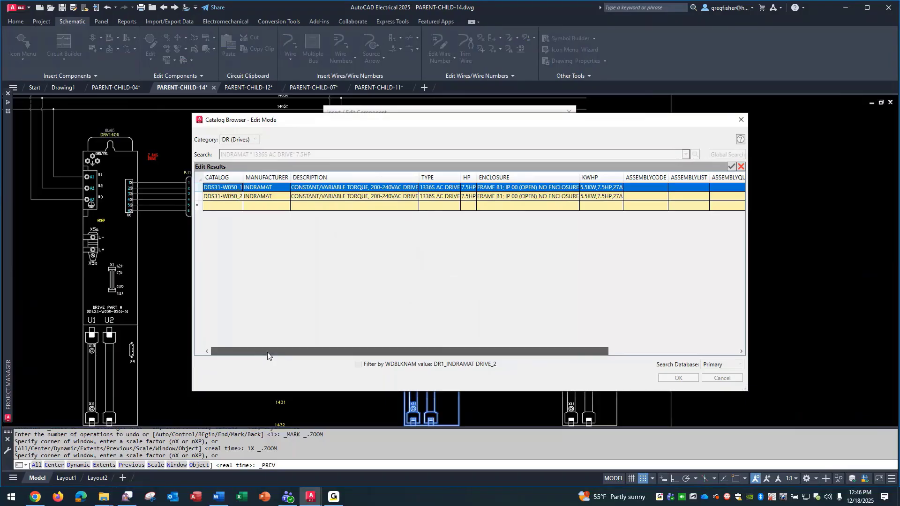
drag(268, 352, 529, 369)
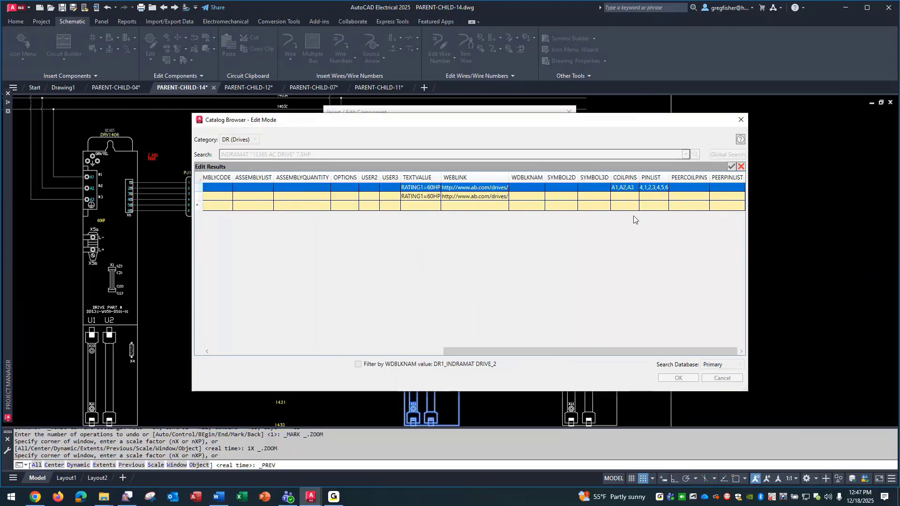
Step: Inspect the coil pin definition and its type options for catalog entry DDS31-W050_1, and cancel without changes
click(636, 189)
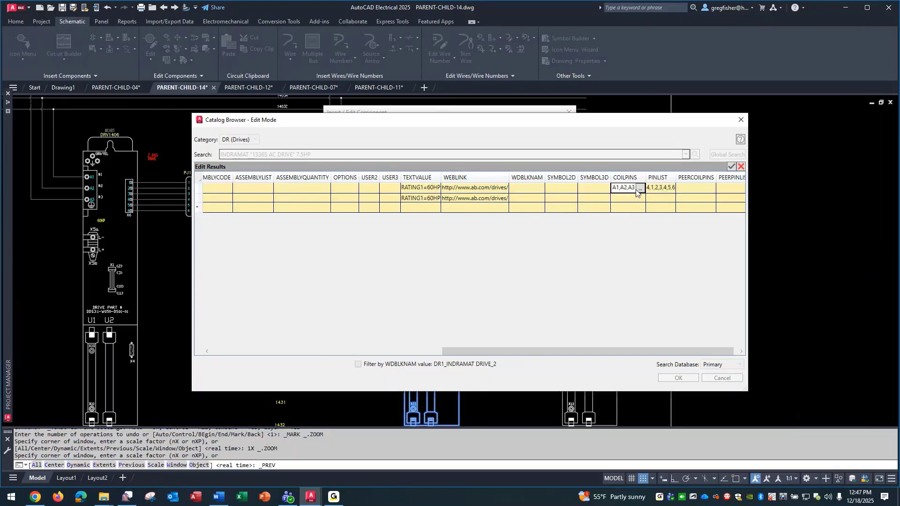
click(639, 190)
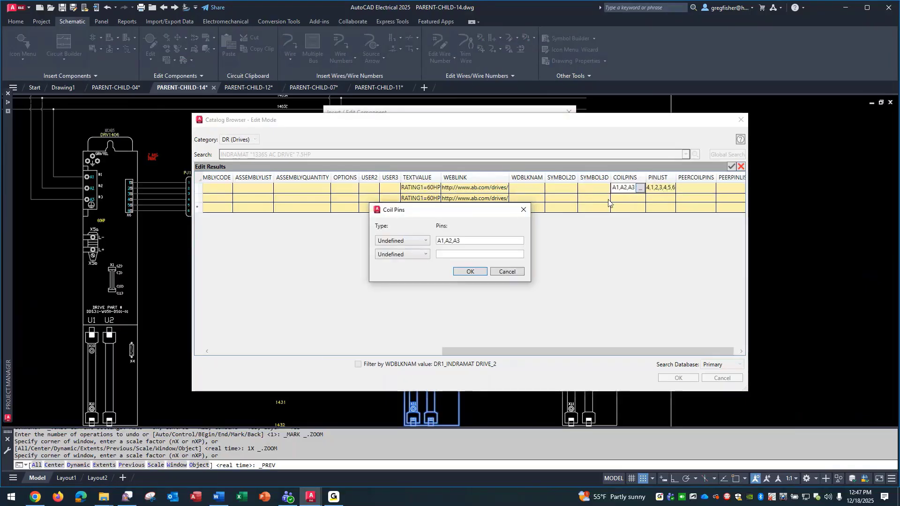
click(401, 242)
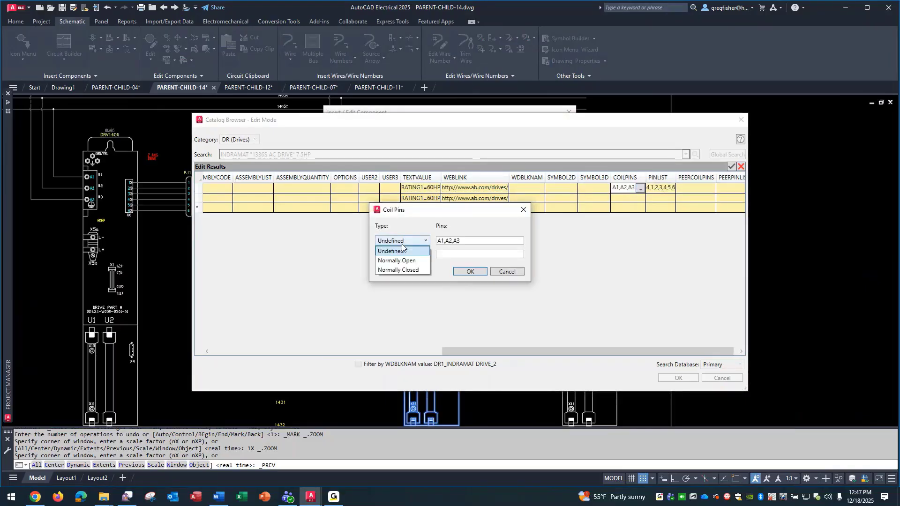
click(402, 248)
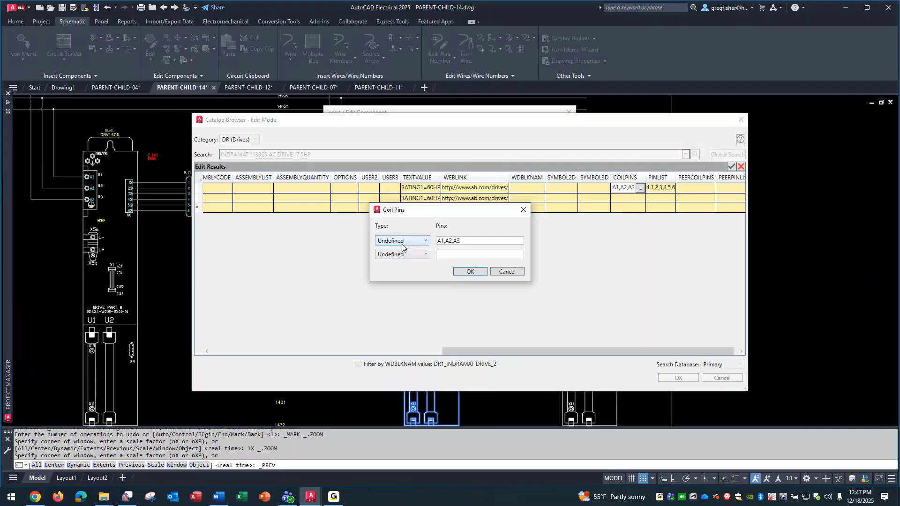
click(497, 272)
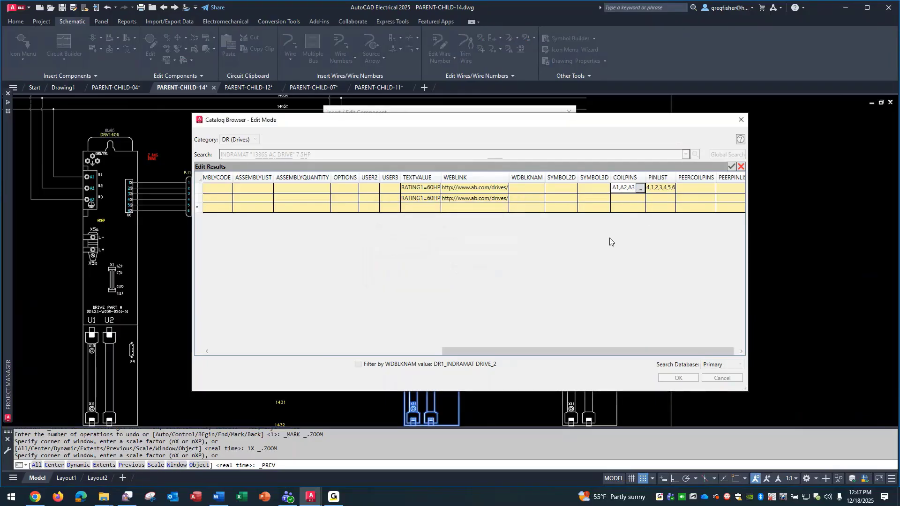
Step: Inspect the pin list definition and its type options for DDS31-W050_1, and leave the catalog and drive DRV1421 without changes
click(670, 190)
click(670, 189)
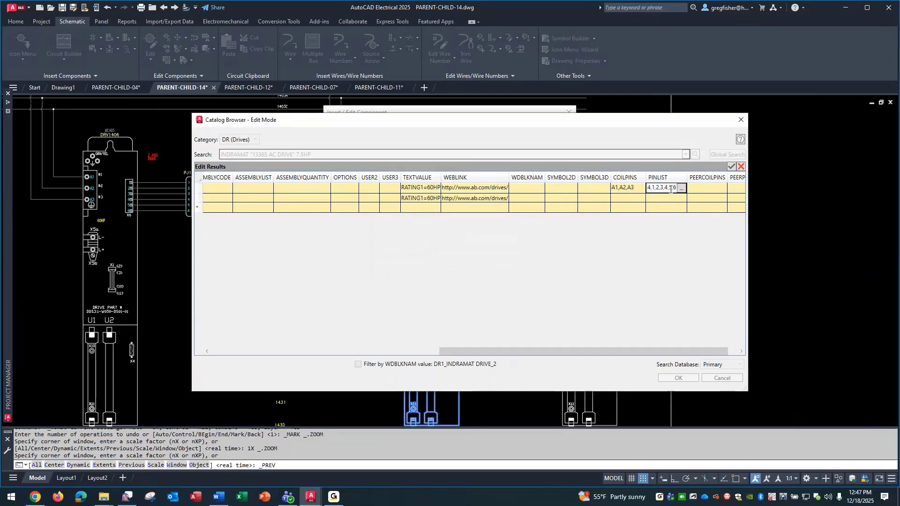
click(682, 189)
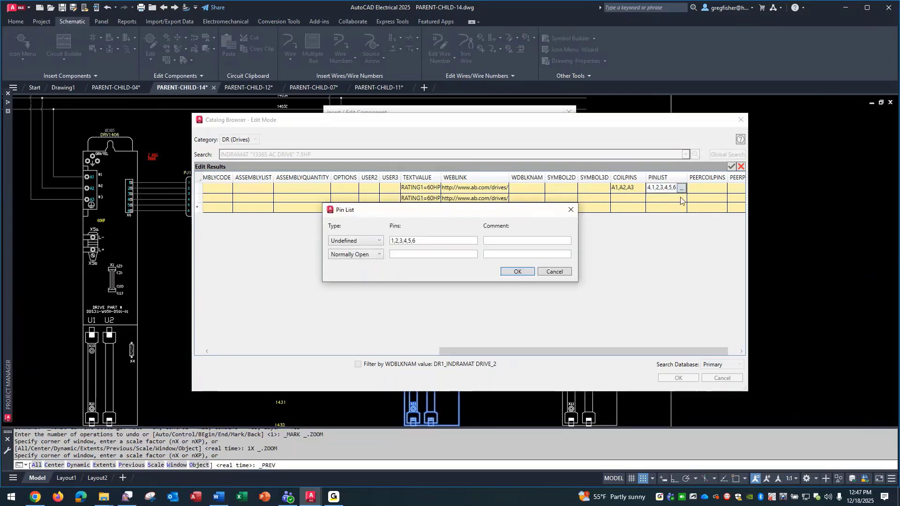
click(381, 242)
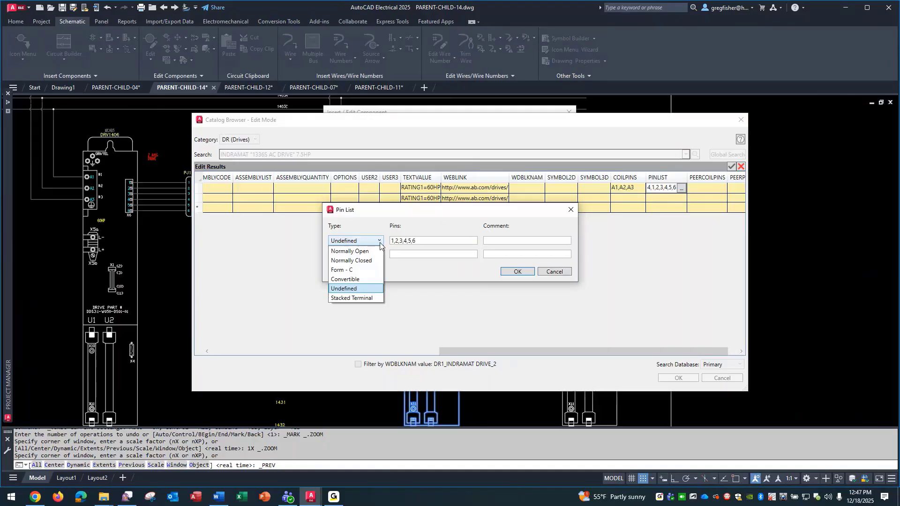
click(380, 243)
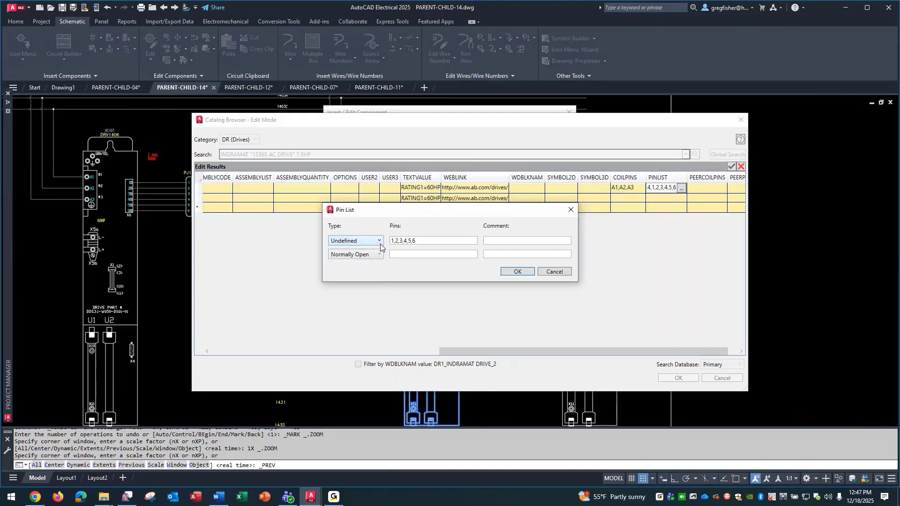
click(555, 272)
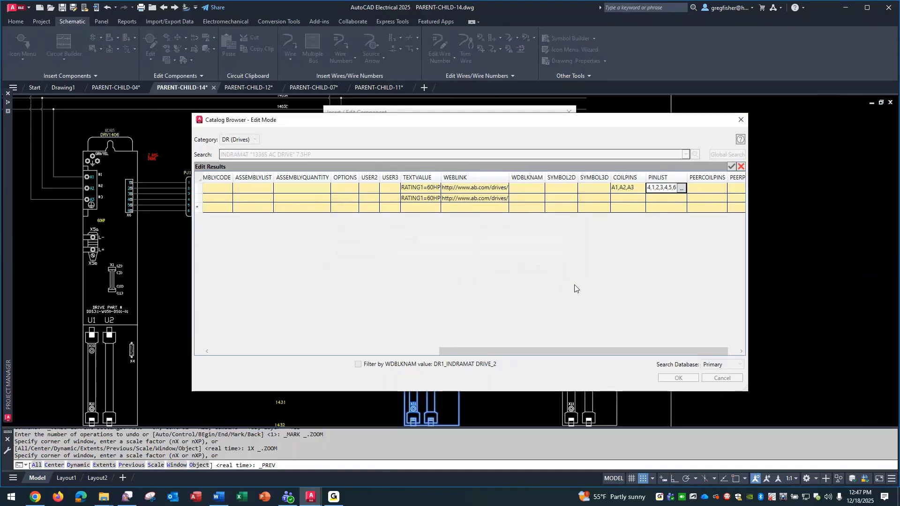
click(741, 167)
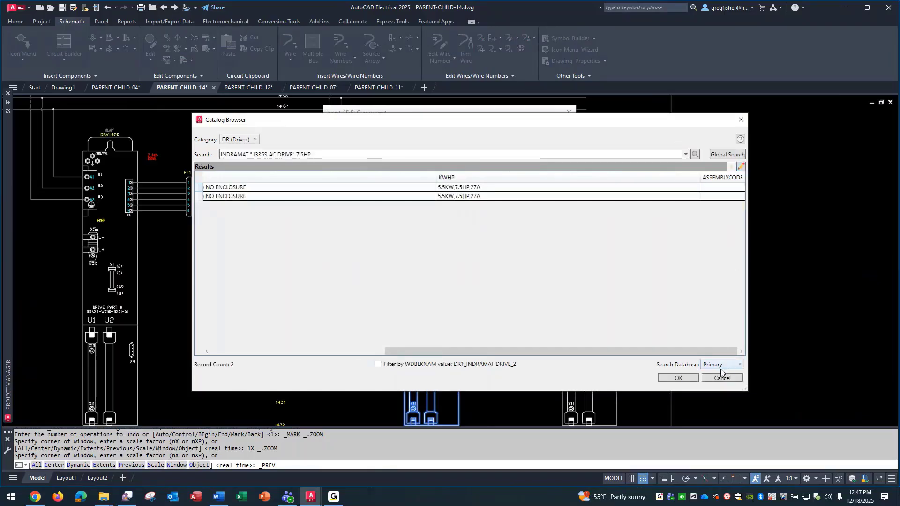
click(714, 376)
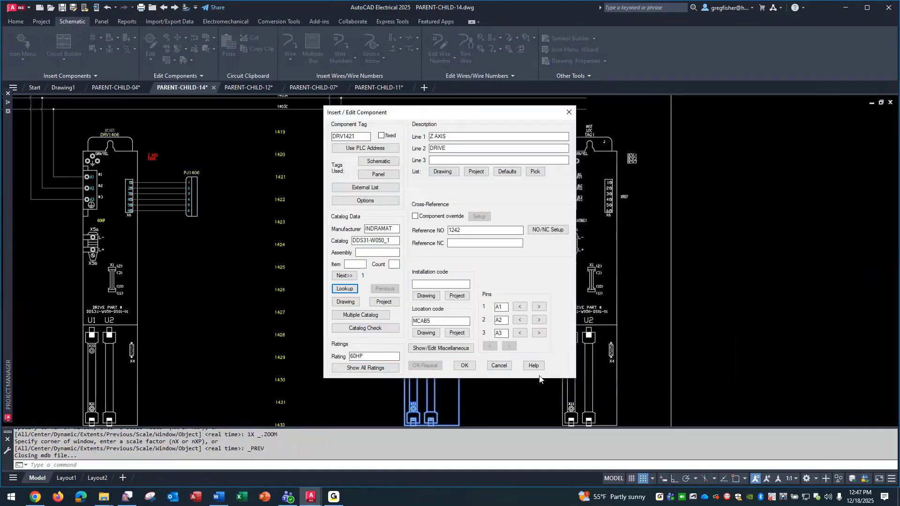
click(508, 364)
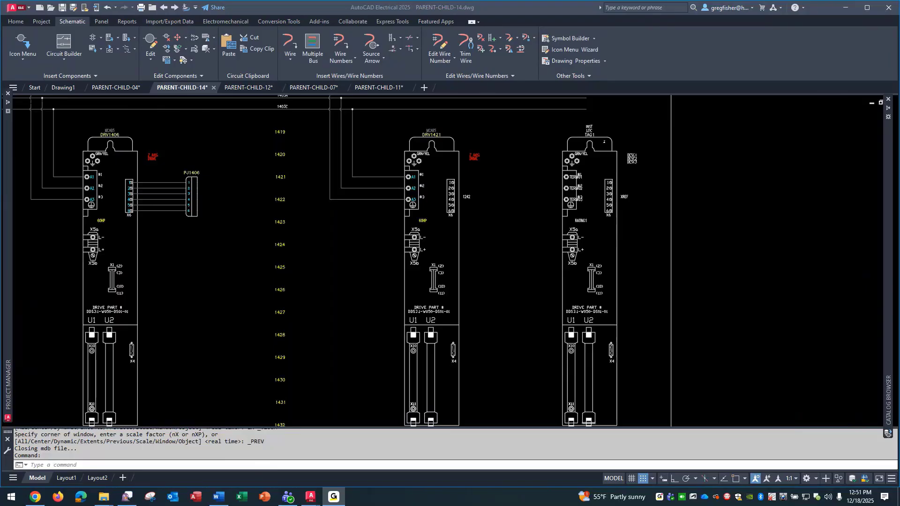
Step: Start Symbol Builder and select all the geometry and attributes of the untagged third drive as the symbol objects
click(486, 228)
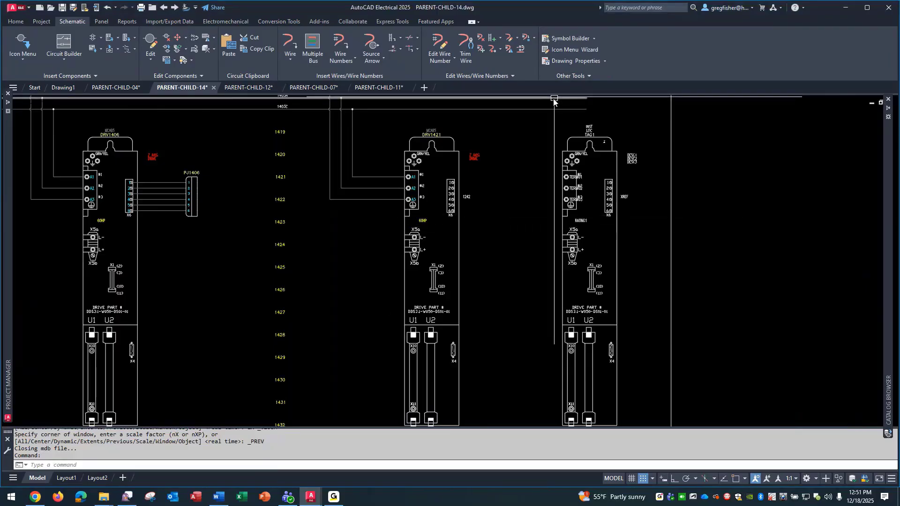
click(558, 42)
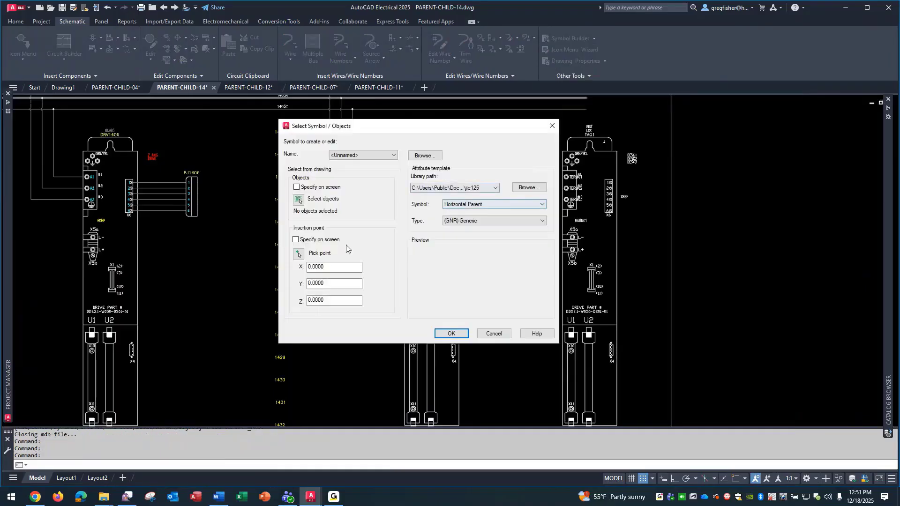
click(297, 201)
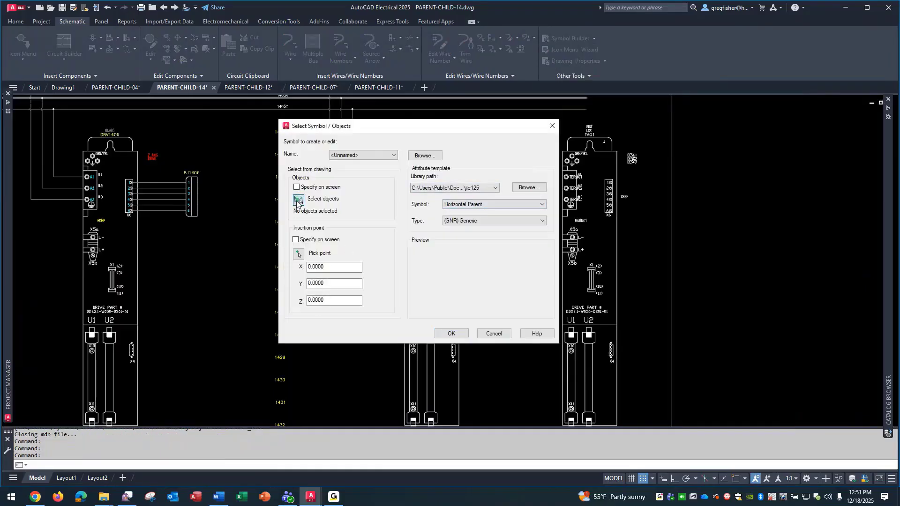
scroll(536, 234, down, 3)
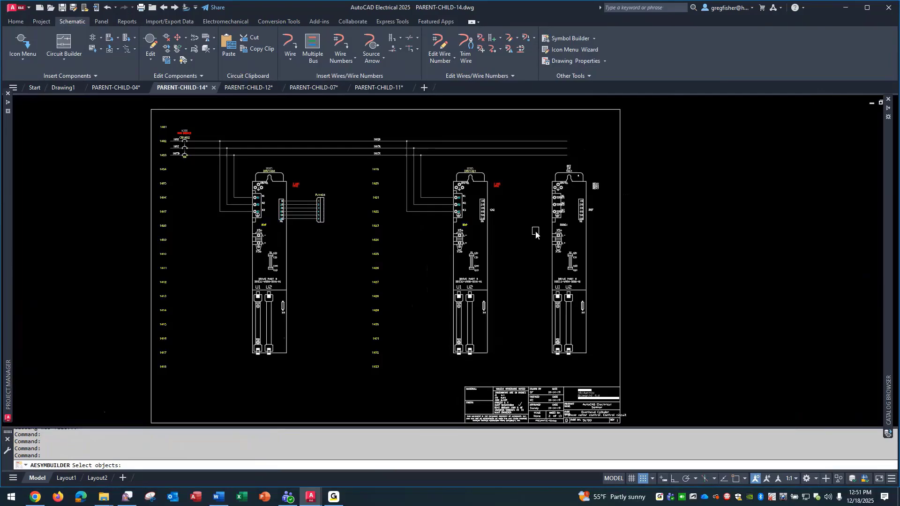
click(539, 164)
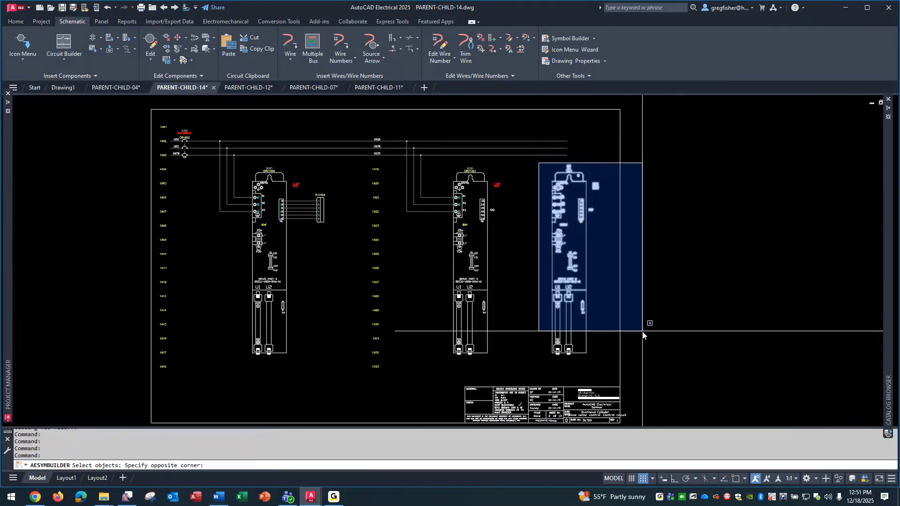
click(648, 372)
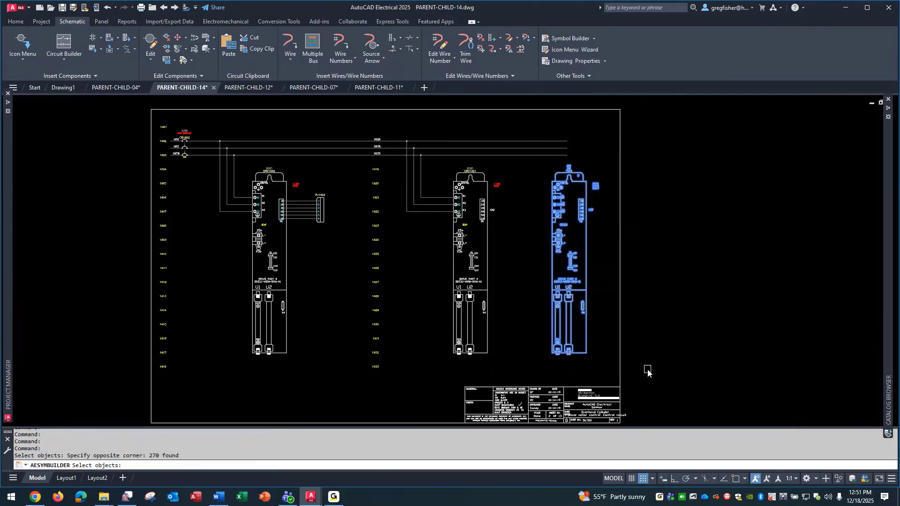
key(Return)
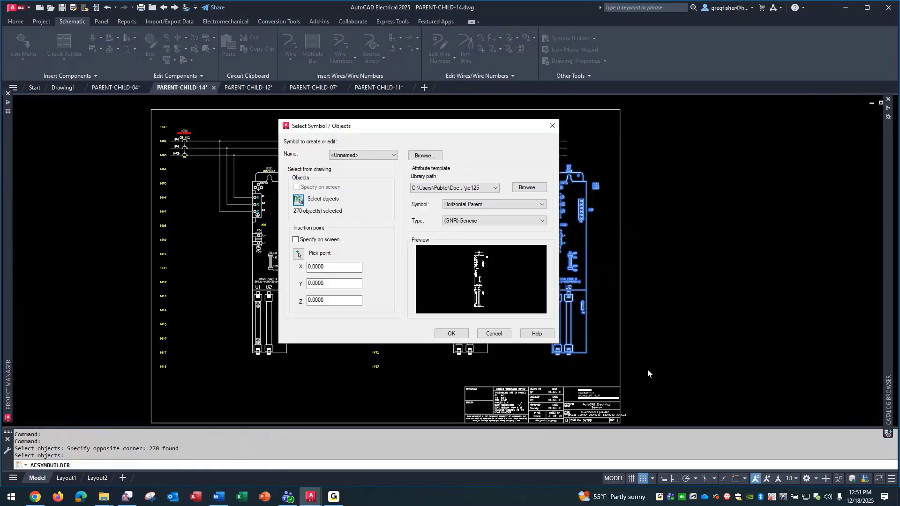
Step: Review the library path and the symbol types available for a Horizontal Parent attribute template, and close the symbol selection
click(543, 221)
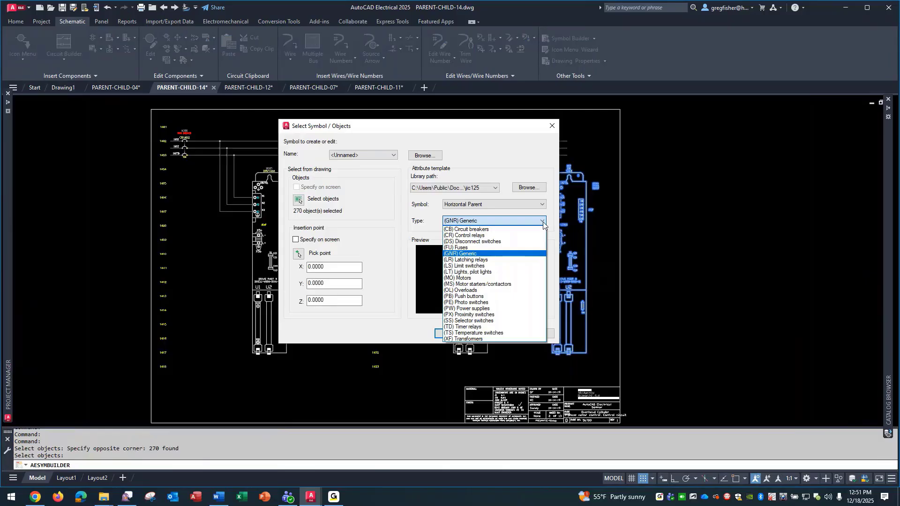
click(466, 180)
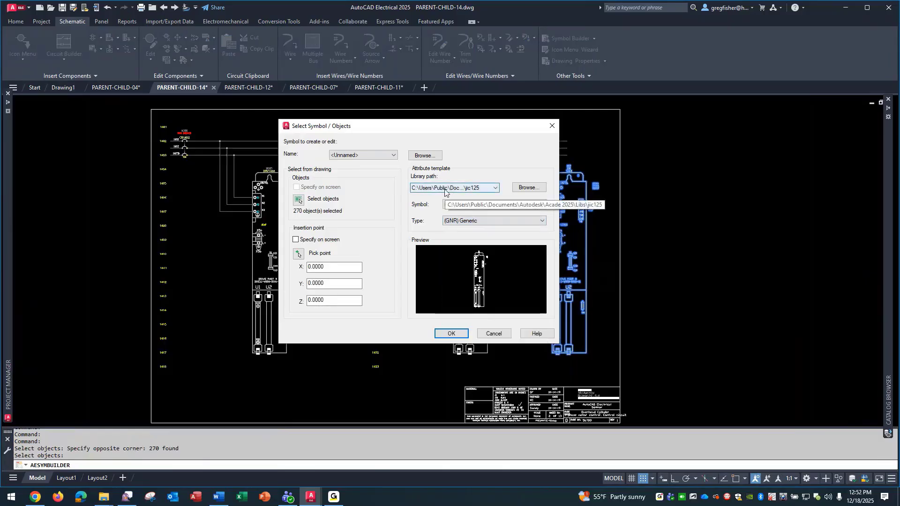
click(515, 220)
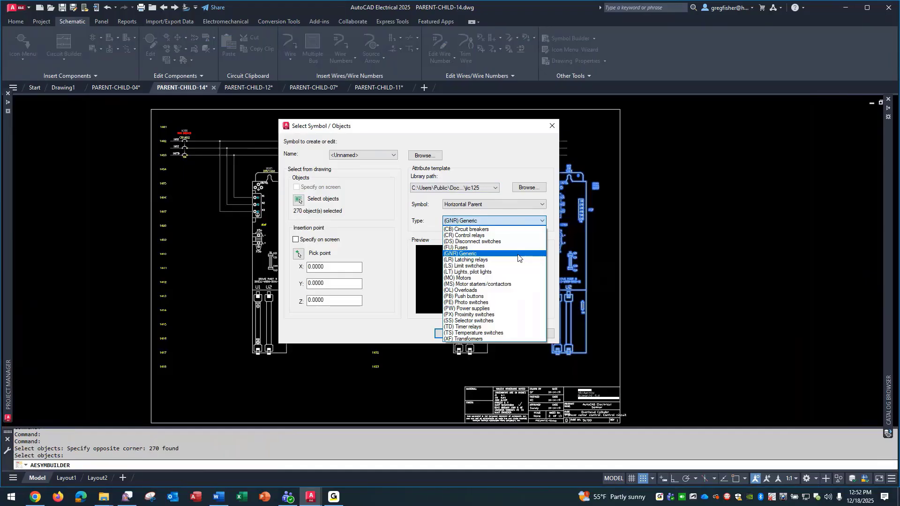
click(534, 225)
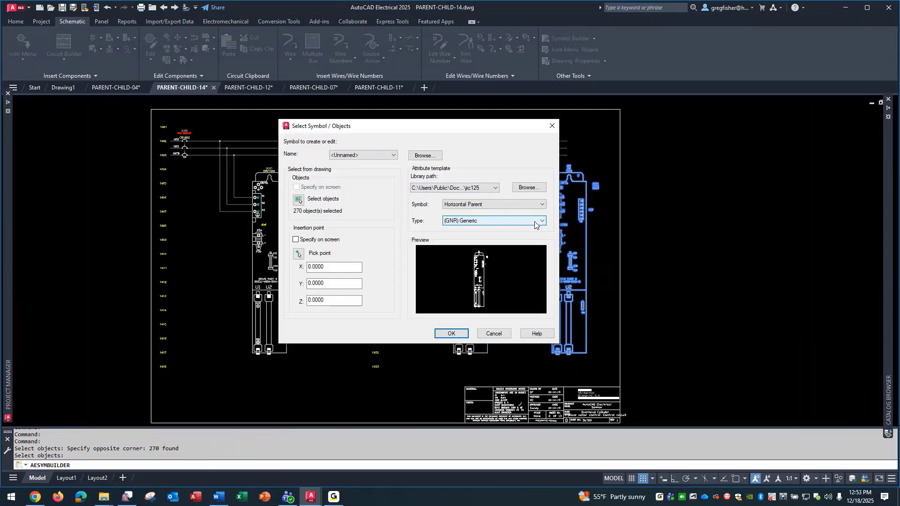
click(451, 334)
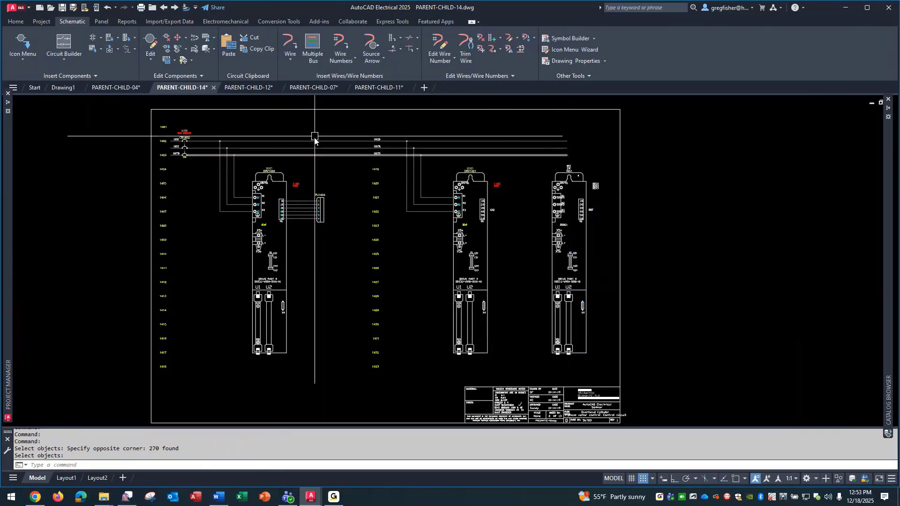
Step: View the child connector symbol of drive DRV1421 in PARENT-CHILD-12, and the child solenoid SOL724 in PARENT-CHILD-11
click(251, 87)
click(270, 128)
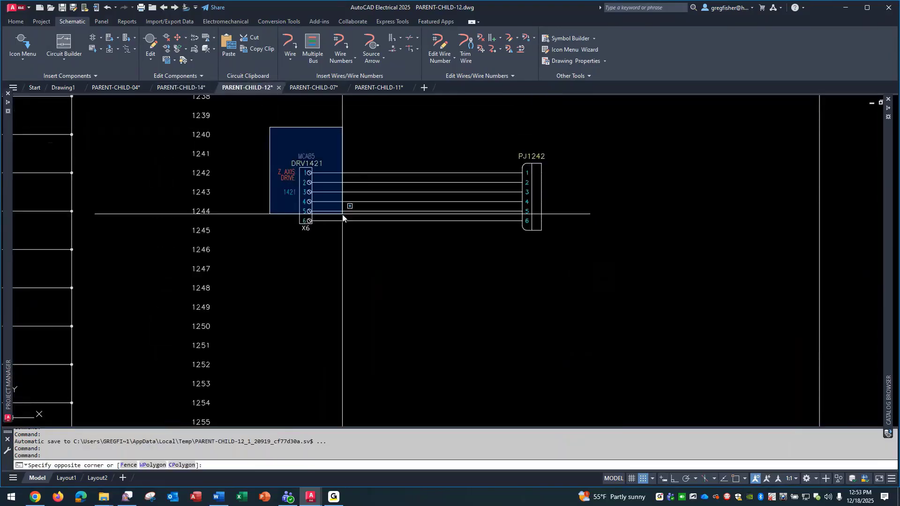
click(360, 270)
key(Escape)
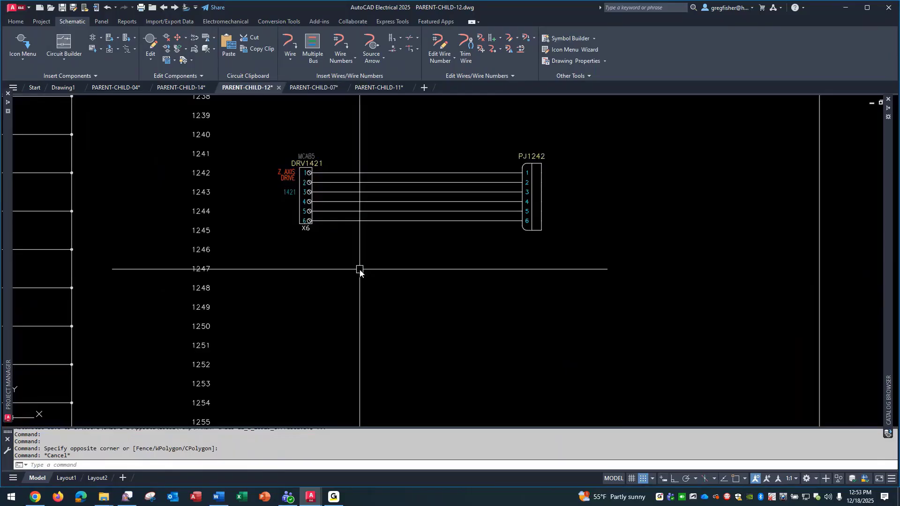
click(375, 88)
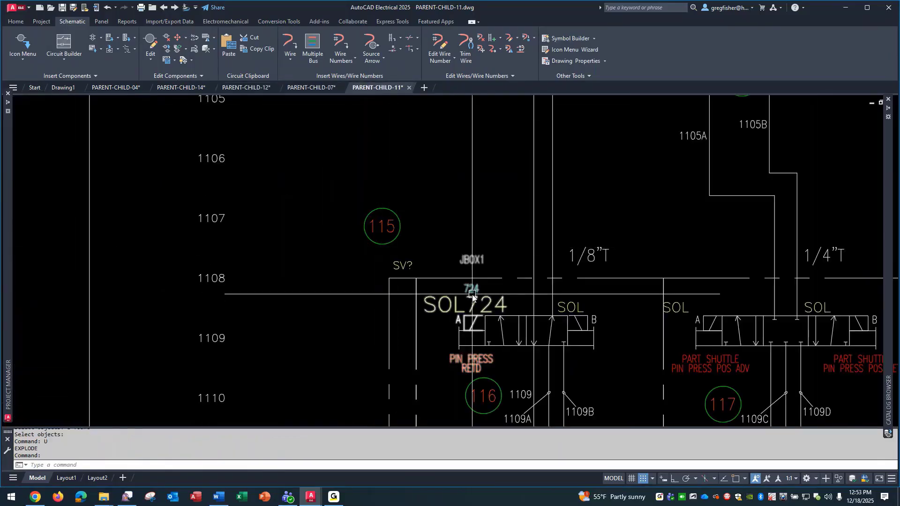